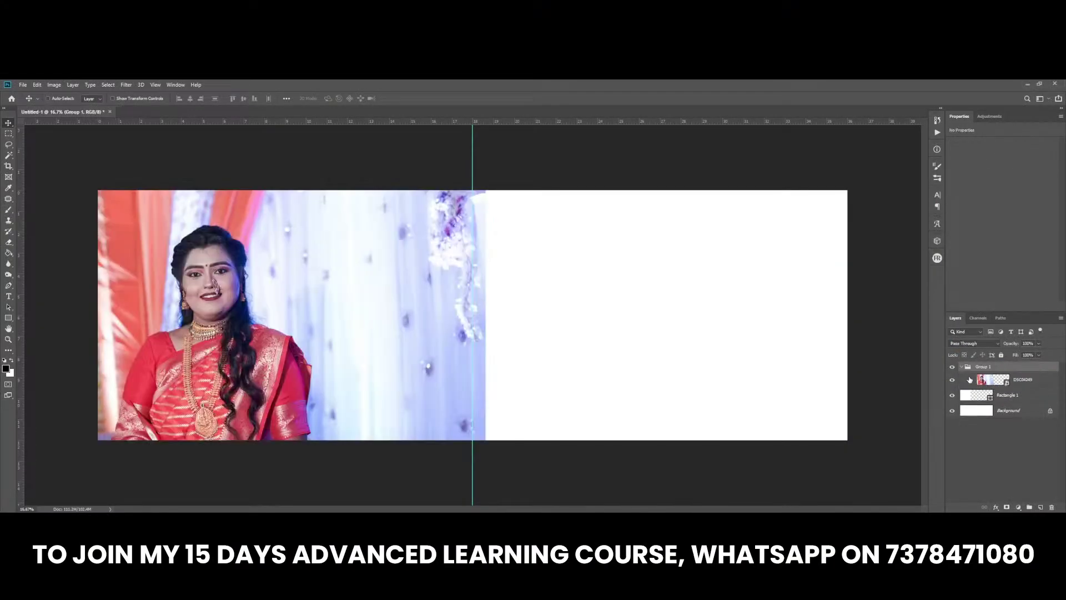
Step: Ungroup Group 1 and shrink the bride photo slightly with Free Transform
key("ctrl+shift+g")
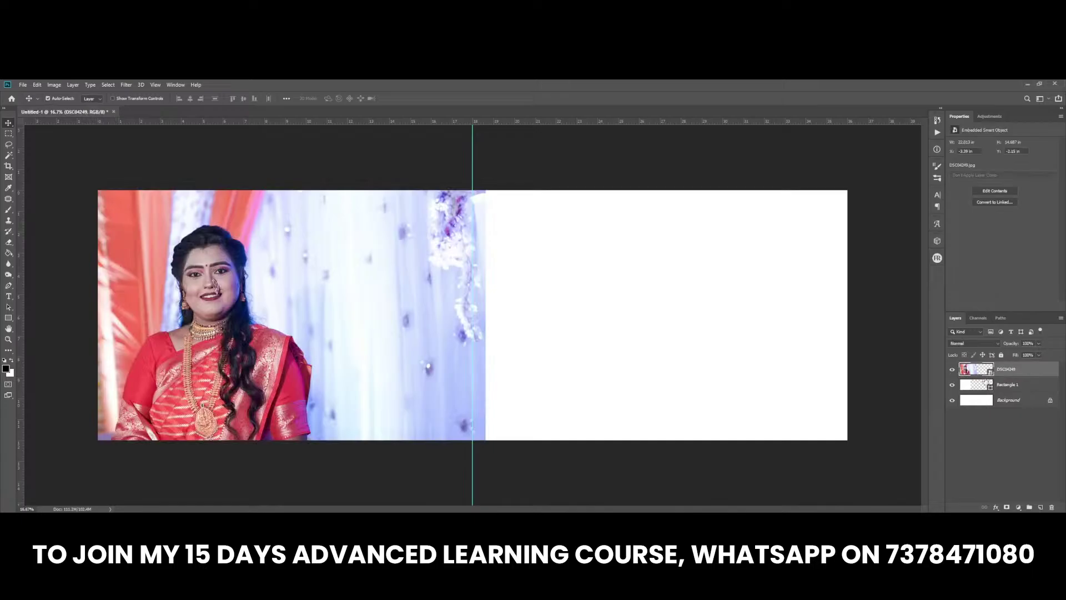
key("ctrl+alt+g")
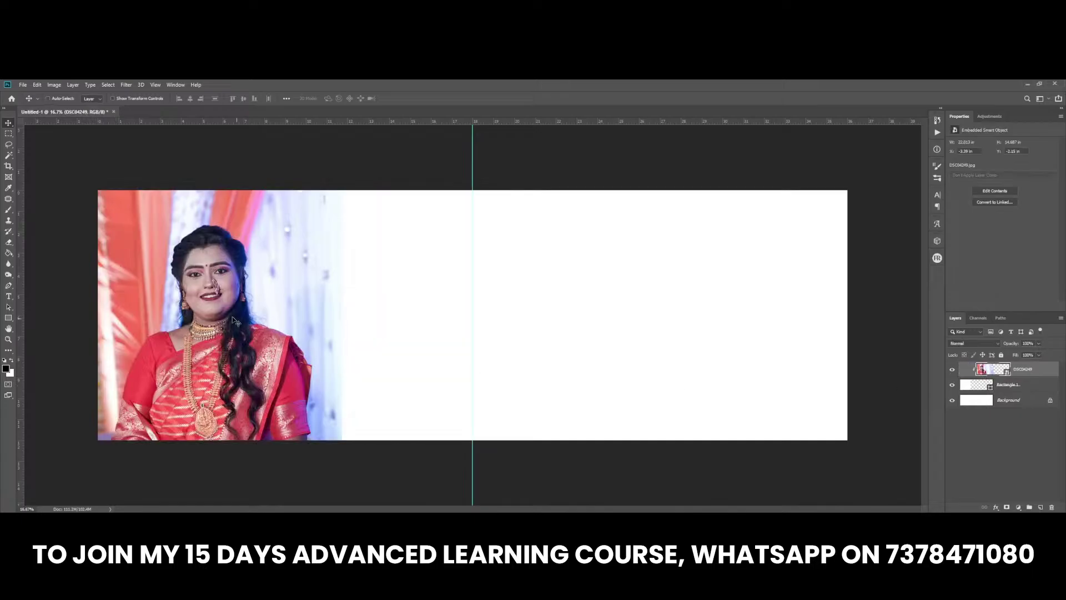
key("ctrl+t")
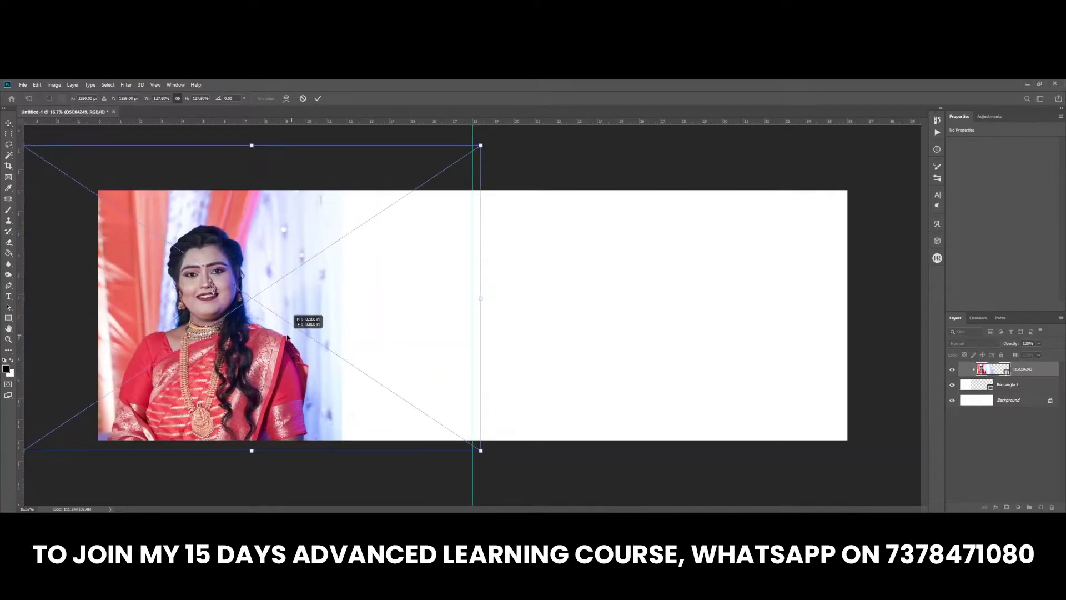
left_click_drag(239, 320, 233, 321)
left_click_drag(484, 147, 468, 150)
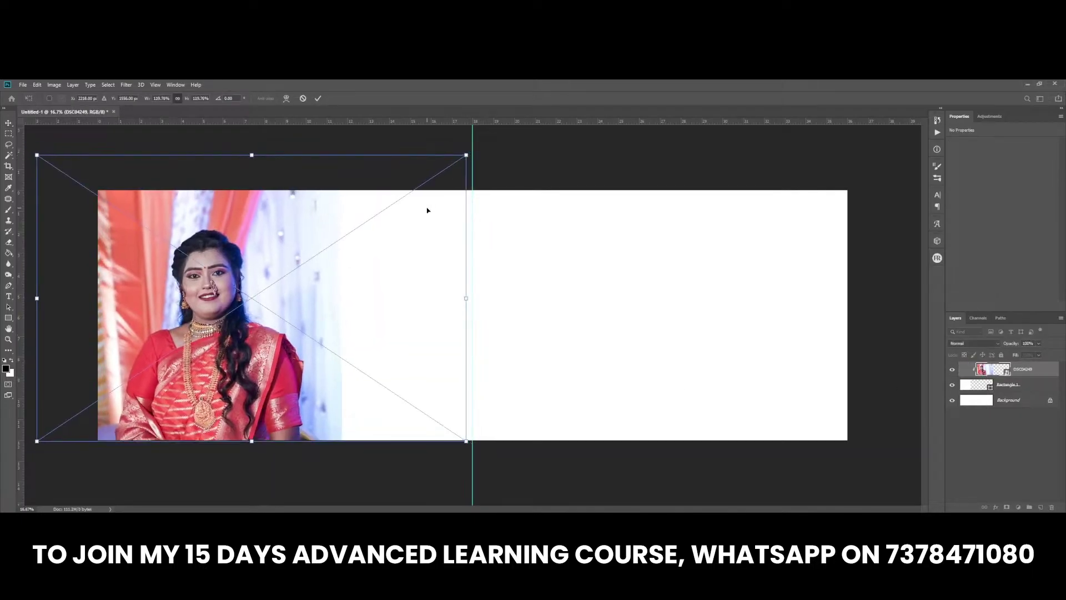
left_click_drag(429, 209, 417, 212)
mouse_move(458, 161)
left_mouse_down()
mouse_move(438, 167)
mouse_move(417, 212)
left_mouse_up()
key("Return")
Step: Narrow the Rectangle 1 frame from its right side
right_click(293, 327)
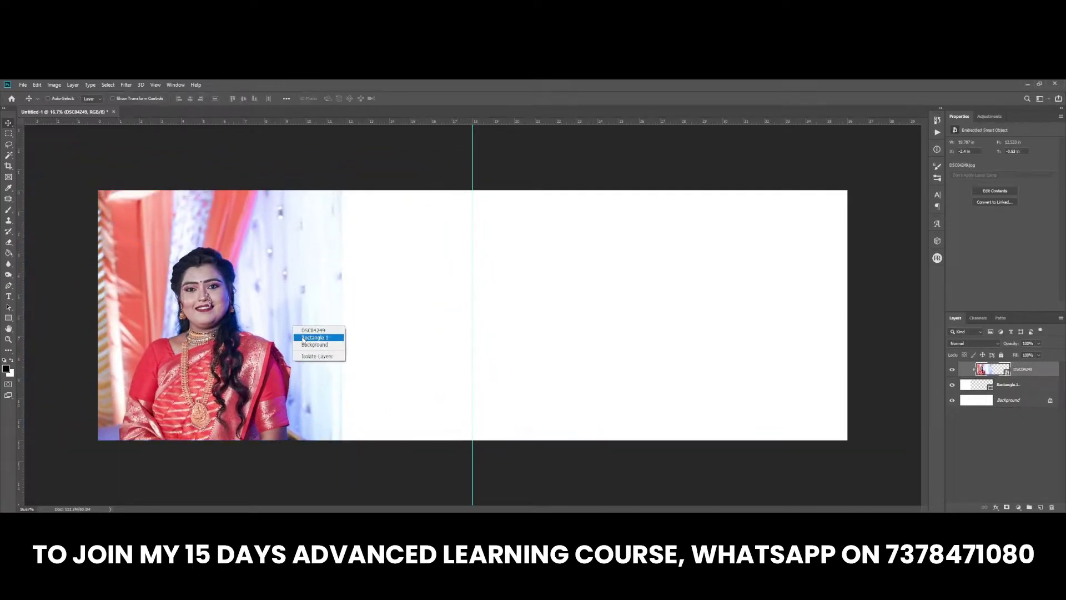
left_click(320, 340)
key("ctrl+t")
left_click_drag(342, 314, 312, 316)
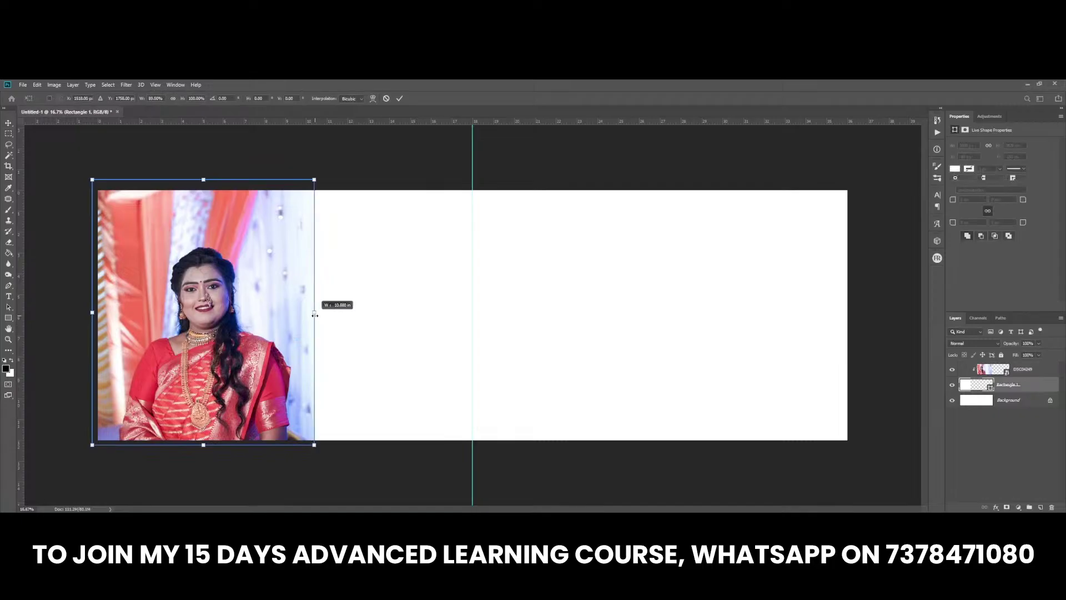
key("Return")
Step: Scale the bride photo up slightly and reposition it inside the frame
key("alt+]")
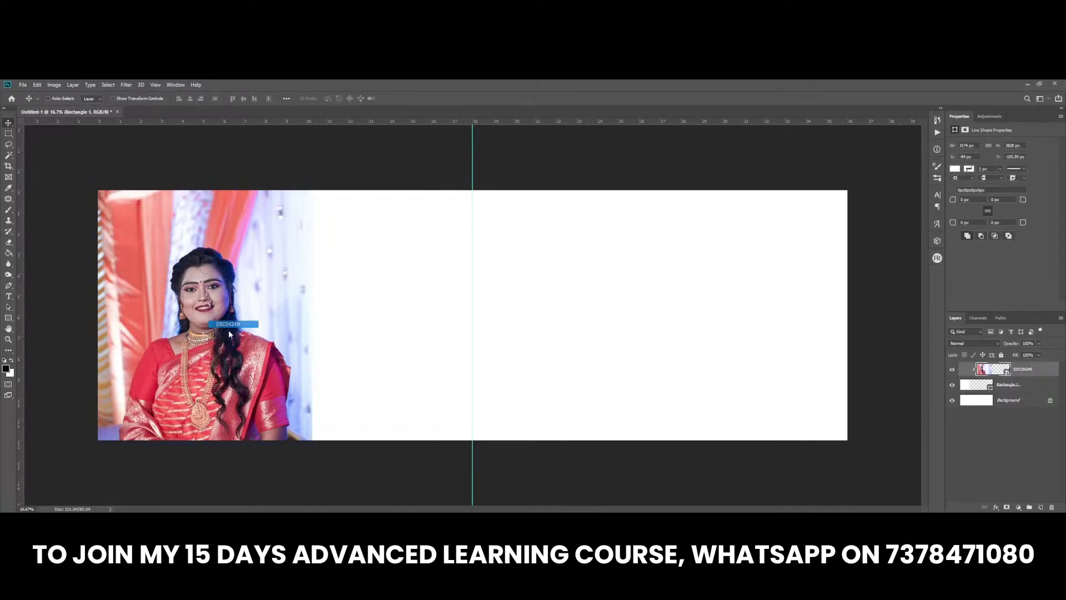
key("ctrl+t")
left_click_drag(228, 330, 225, 328)
left_click_drag(436, 176, 441, 172)
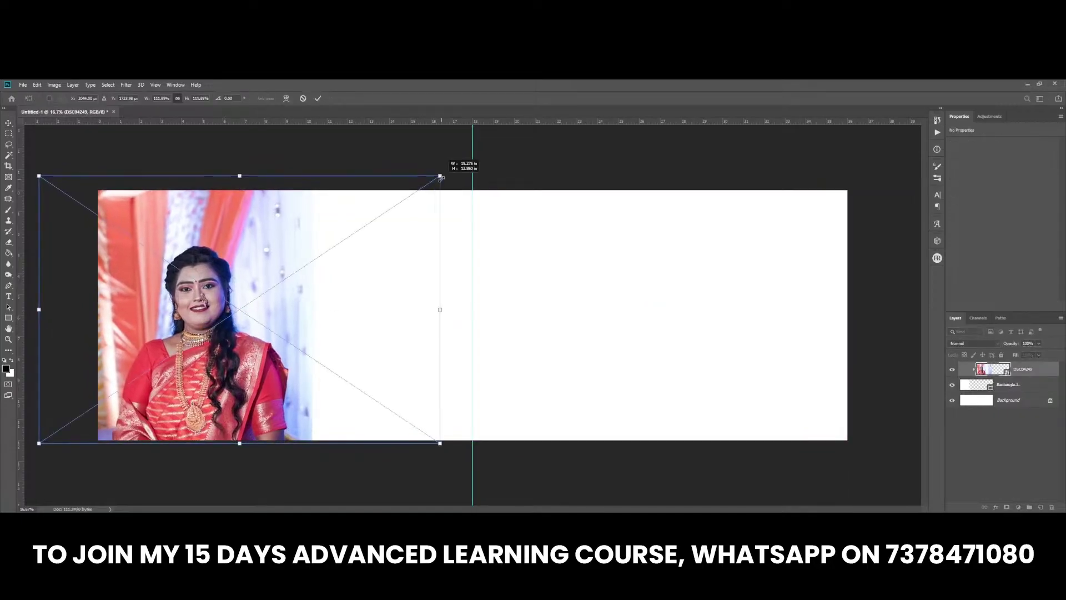
key("Return")
left_click_drag(223, 343, 233, 354)
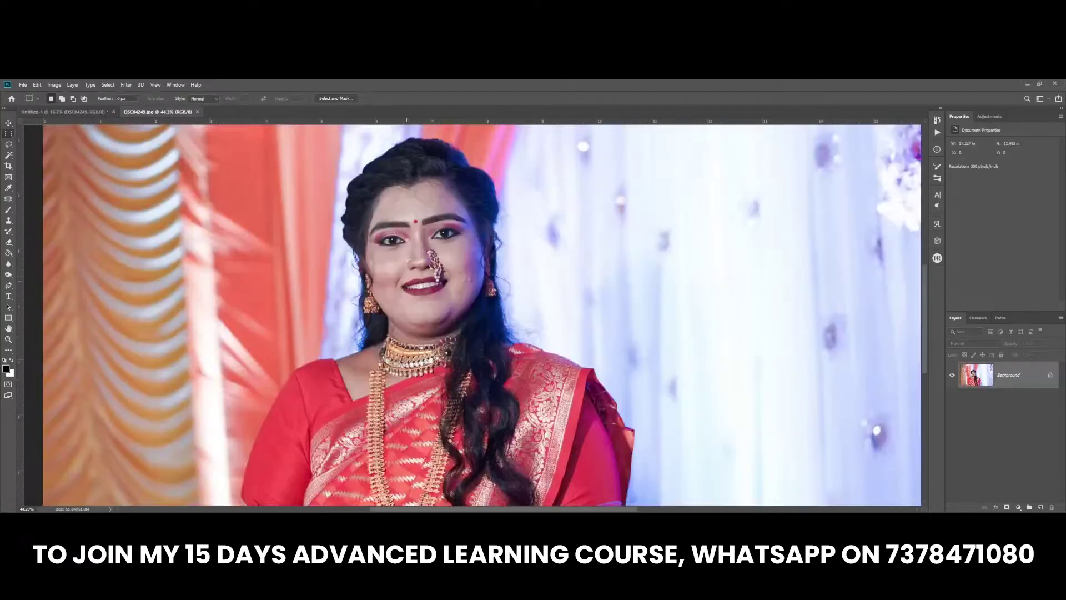
Step: Lasso a selection around the bride in the embedded photo
key("l")
left_click_drag(310, 145, 311, 333)
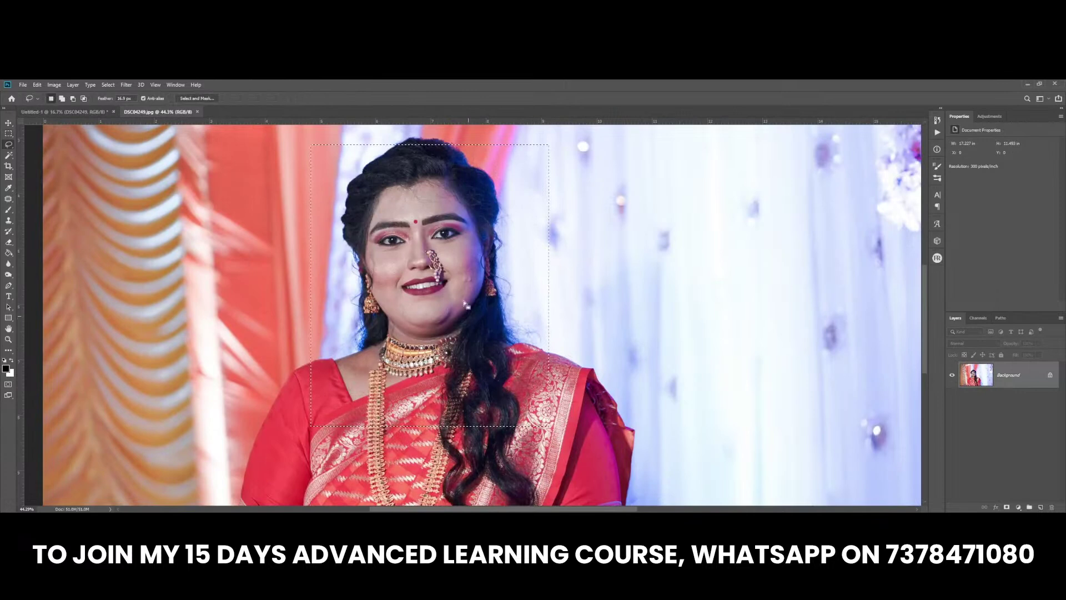
scroll(412, 193, "up", 3)
scroll(444, 224, "down", 2)
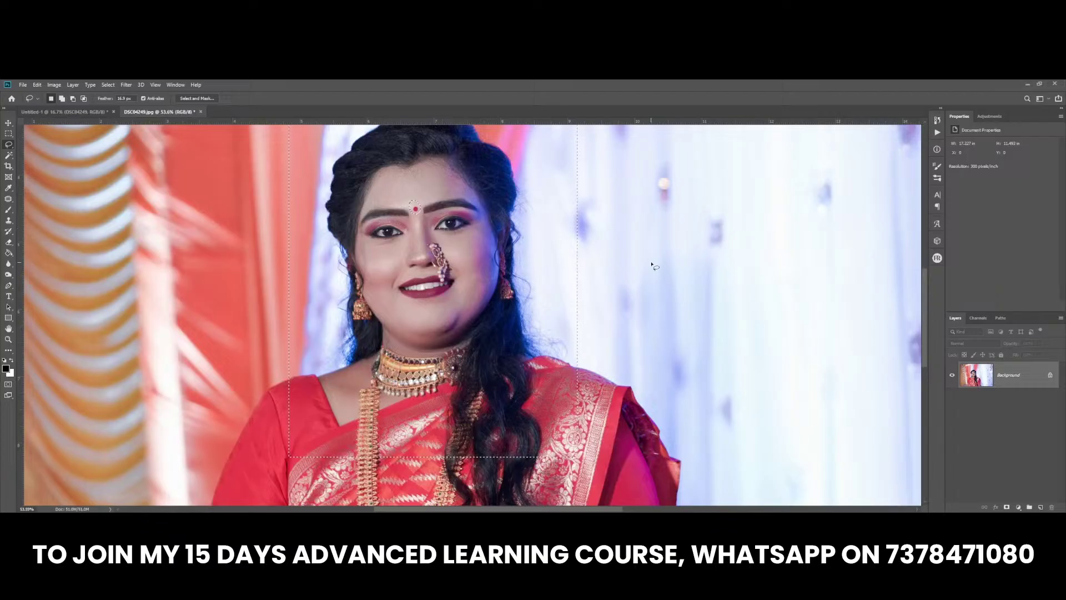
Step: Fade the last adjustment to about 28% and save the JPEG
key("ctrl+shift+f")
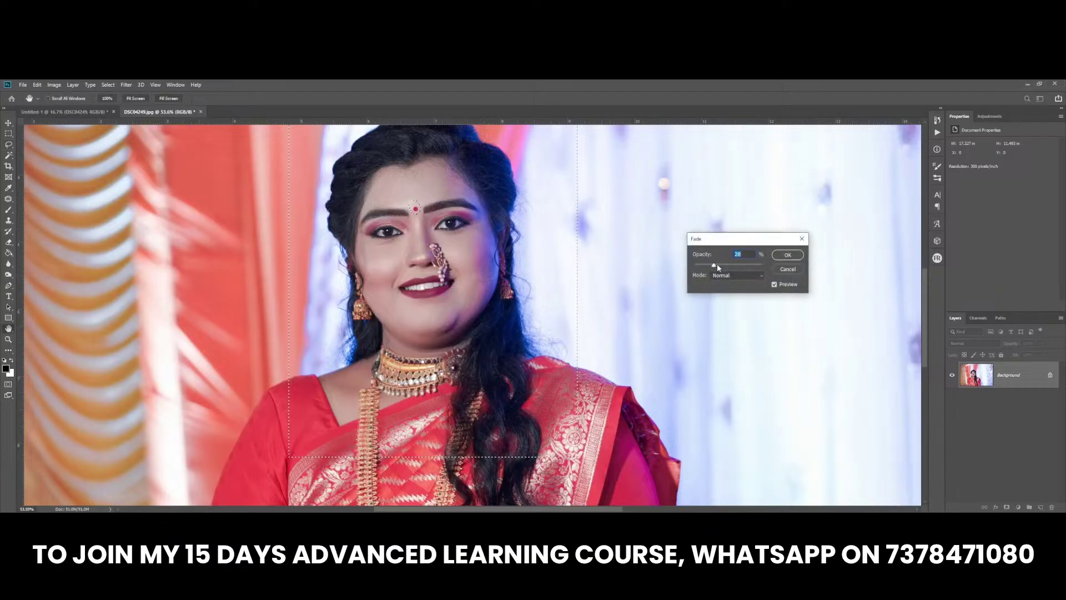
left_click(787, 254)
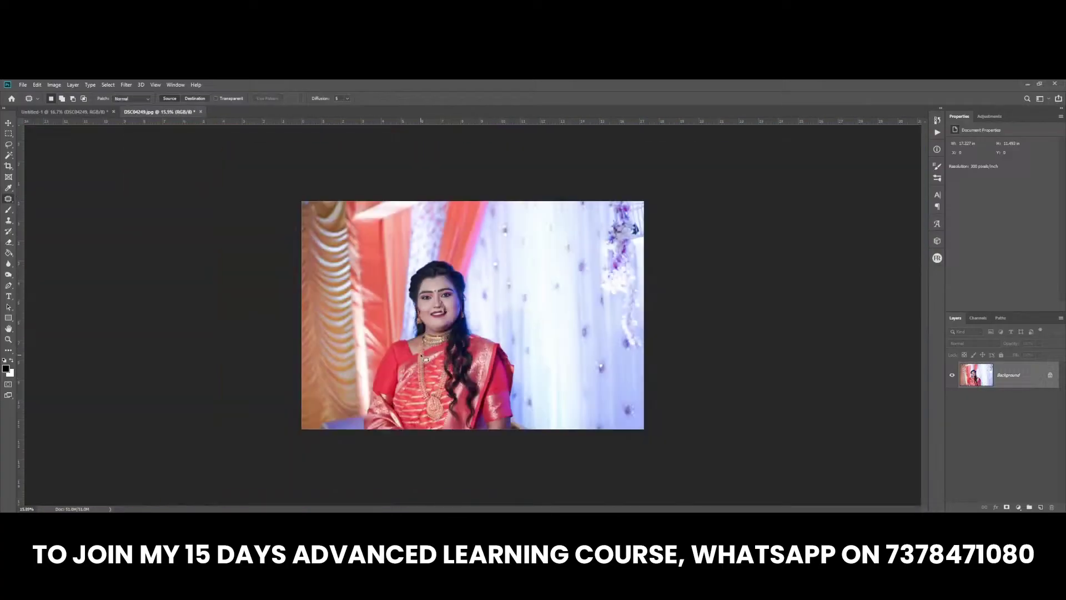
key("Return")
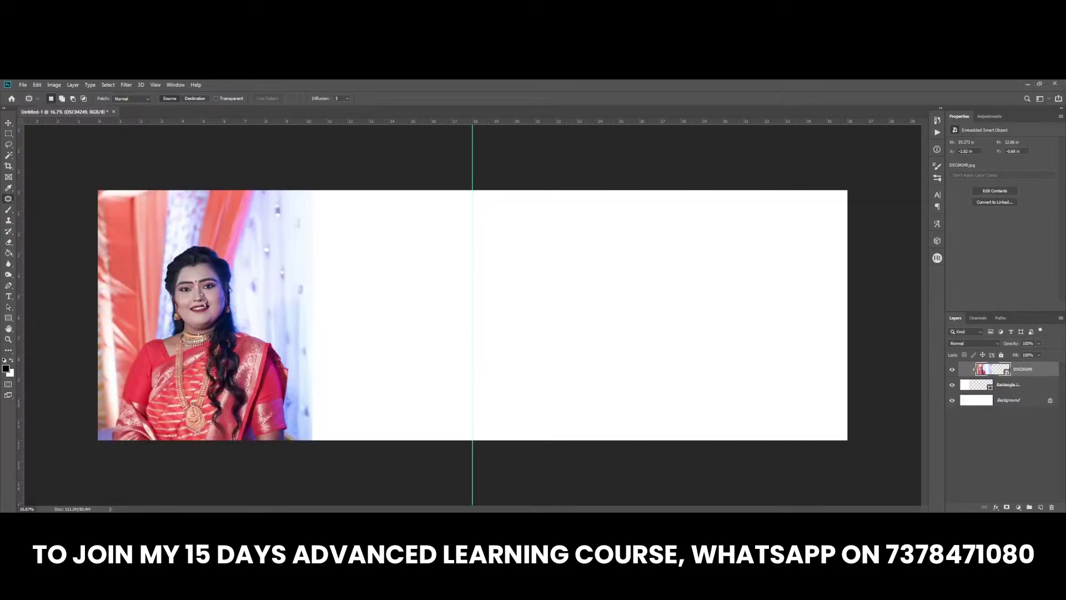
Step: Add a black layer mask to the bride photo and reveal her with soft white brush strokes
left_click(1007, 508, "alt")
key("b")
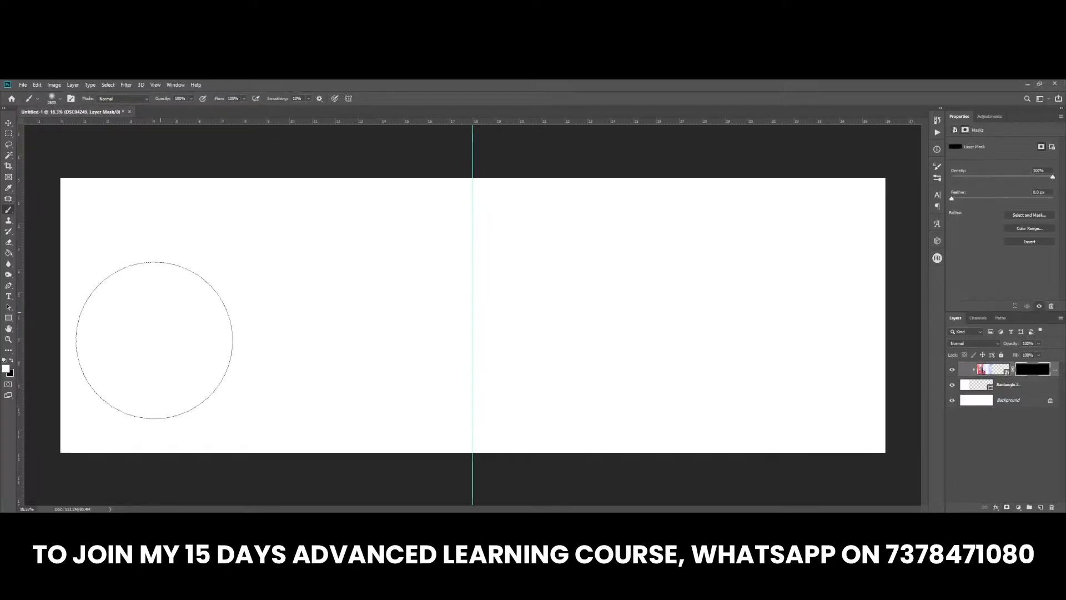
left_click_drag(155, 338, 175, 291)
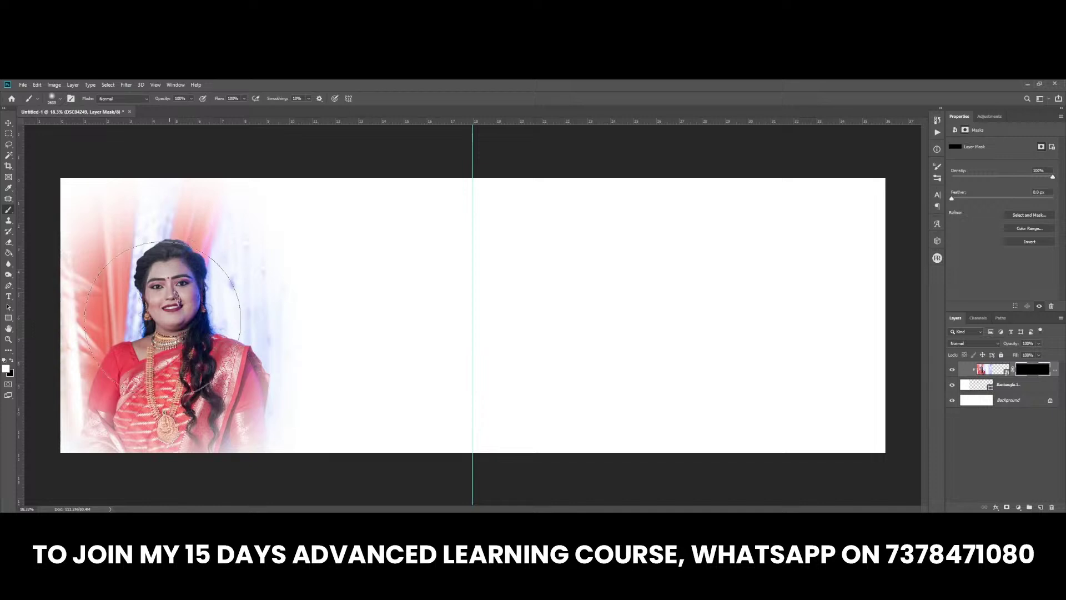
Step: Colour the Rectangle 1 band light blue and reopen the embedded DSC04249.jpg
double_click(990, 387)
left_click(271, 330)
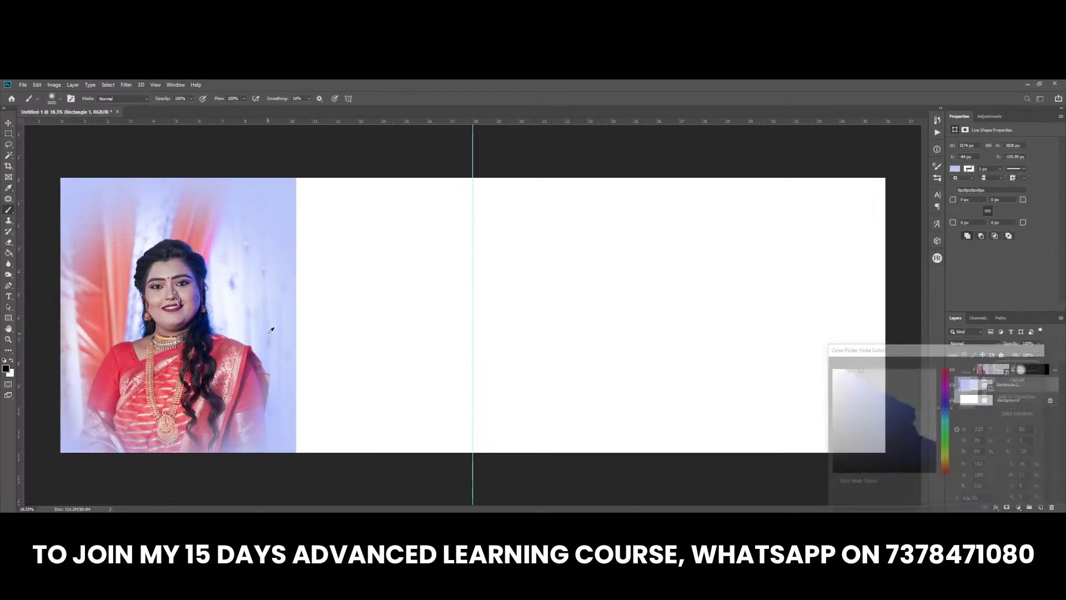
left_click(1022, 371)
key("x")
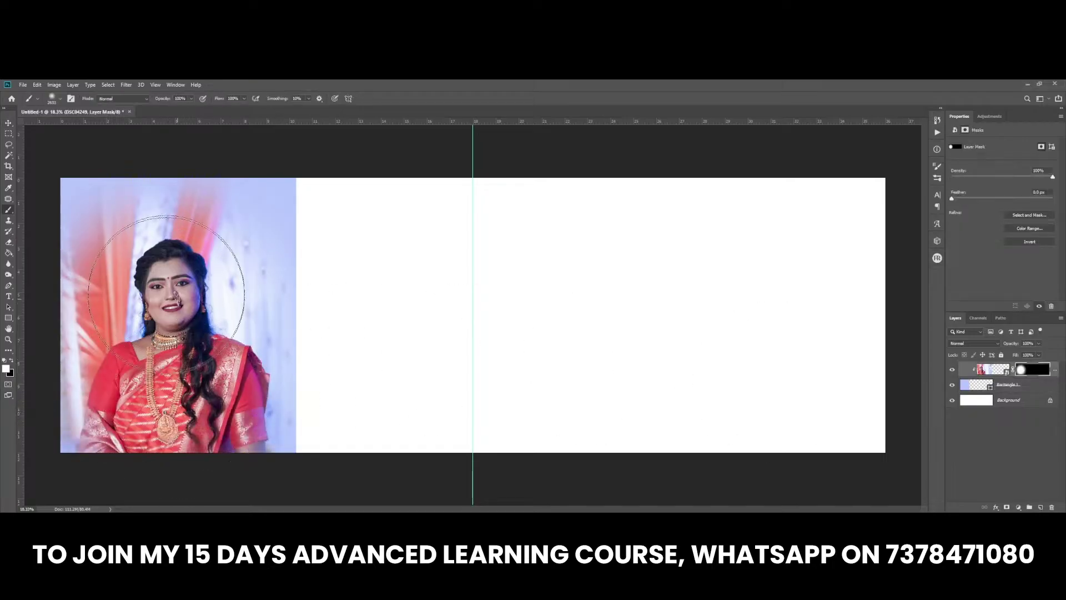
double_click(1007, 371)
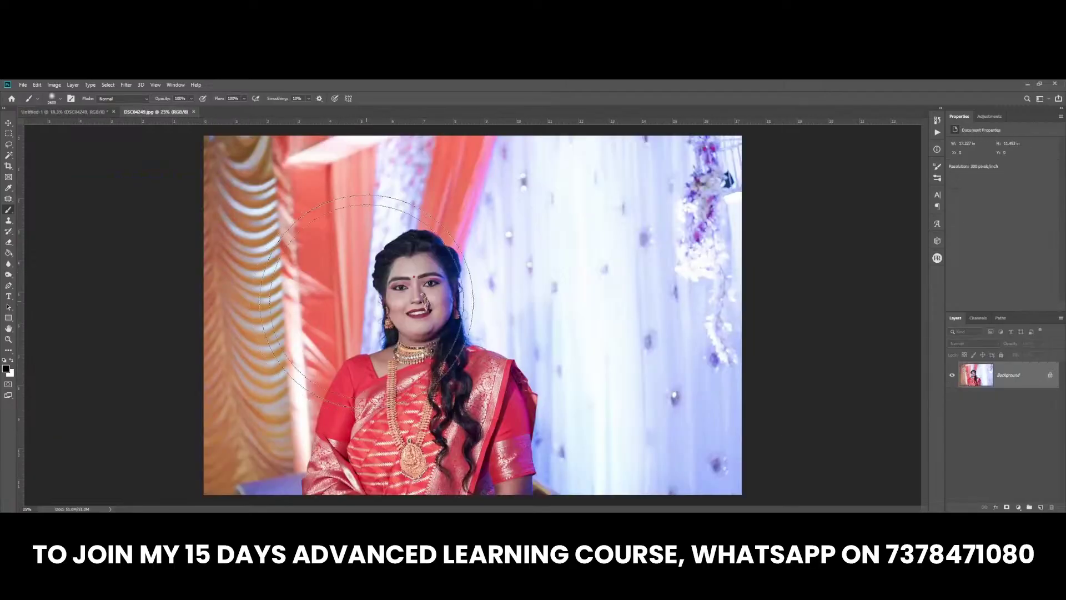
Step: Deepen the photo's shadows with Levels, black input at 15
key("i")
key("ctrl+l")
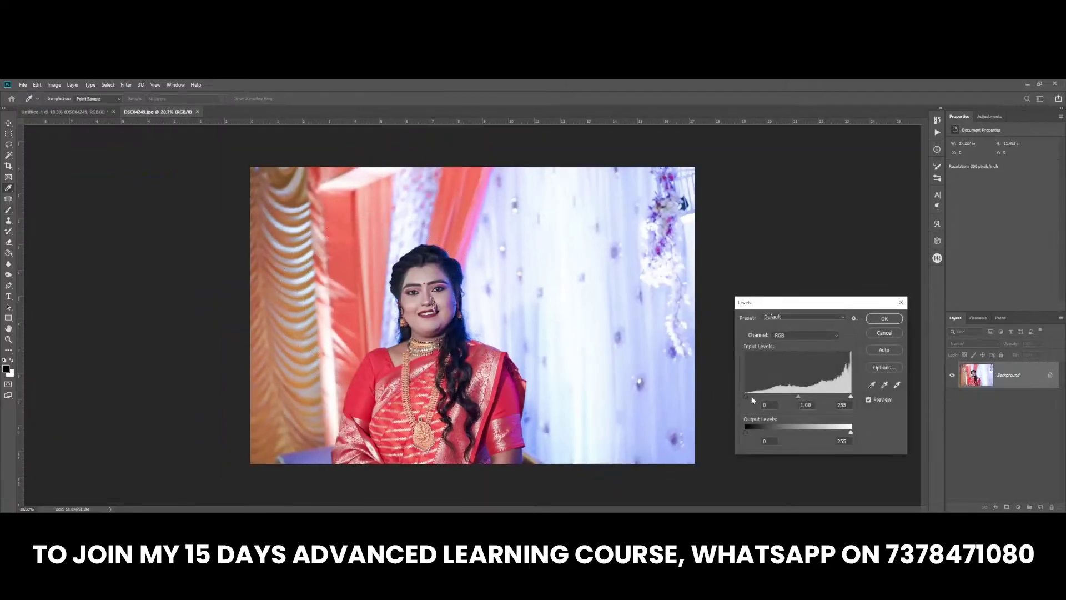
left_click_drag(752, 398, 759, 399)
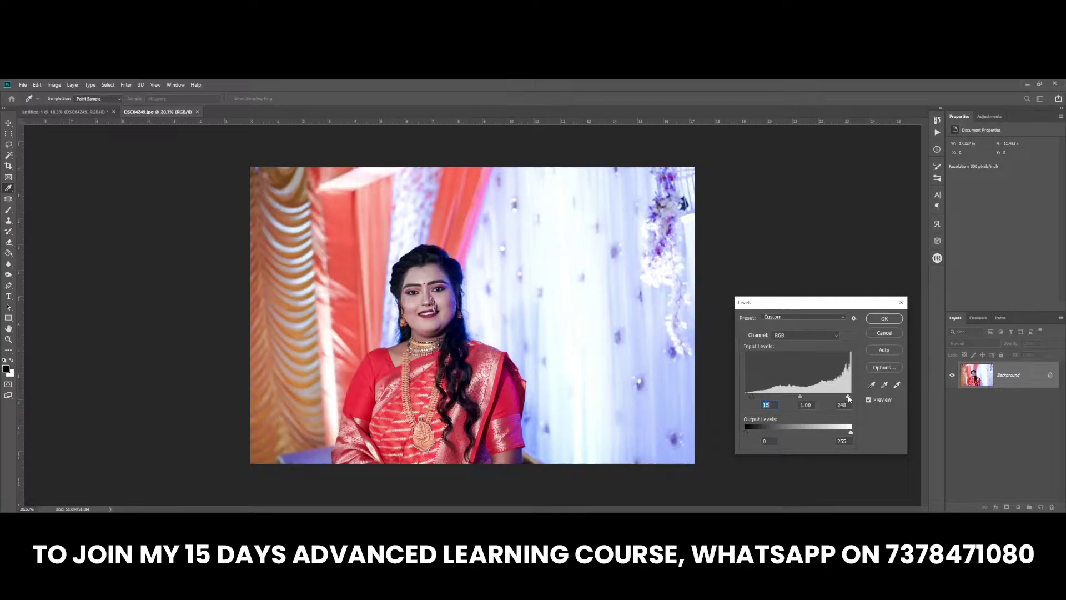
key("Return")
key("b")
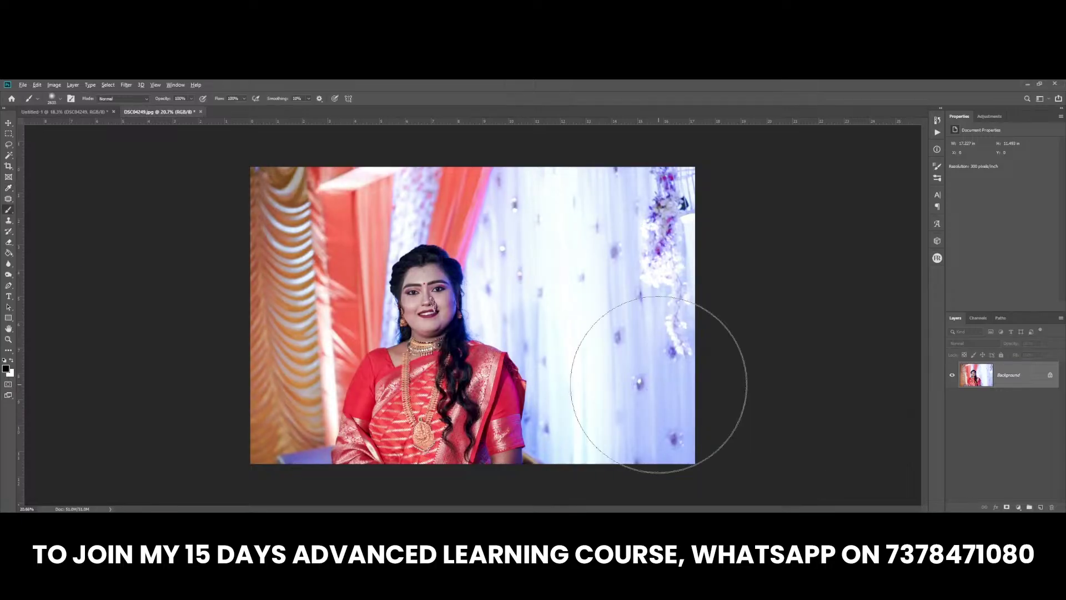
Step: Try a Vibrance boost on the photo, then discard it
key("alt+i")
key("a")
key("v")
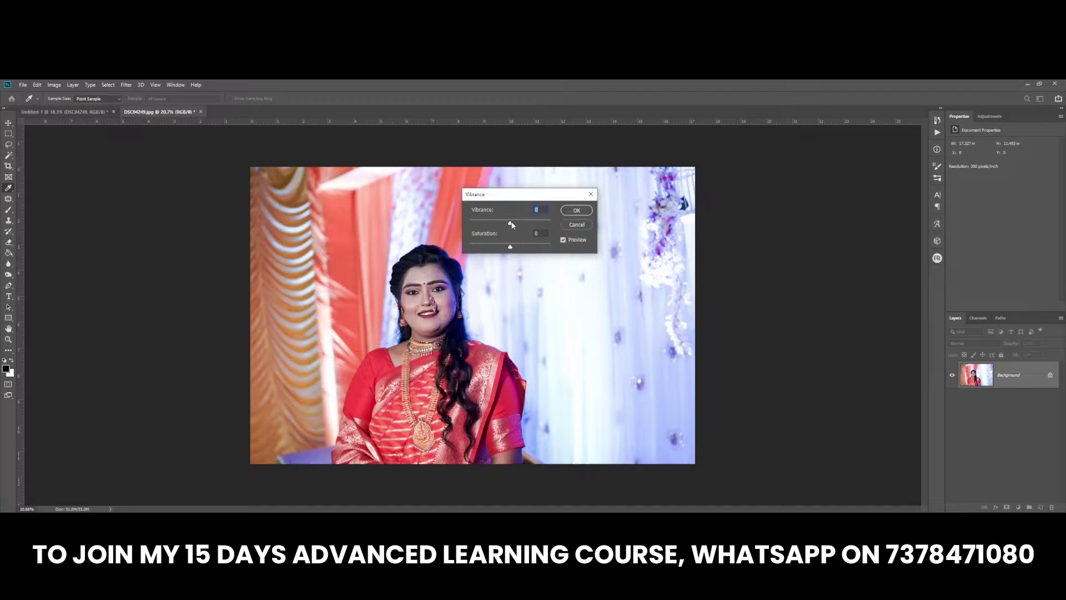
mouse_move(511, 224)
left_mouse_down()
mouse_move(530, 224)
mouse_move(516, 248)
left_mouse_up()
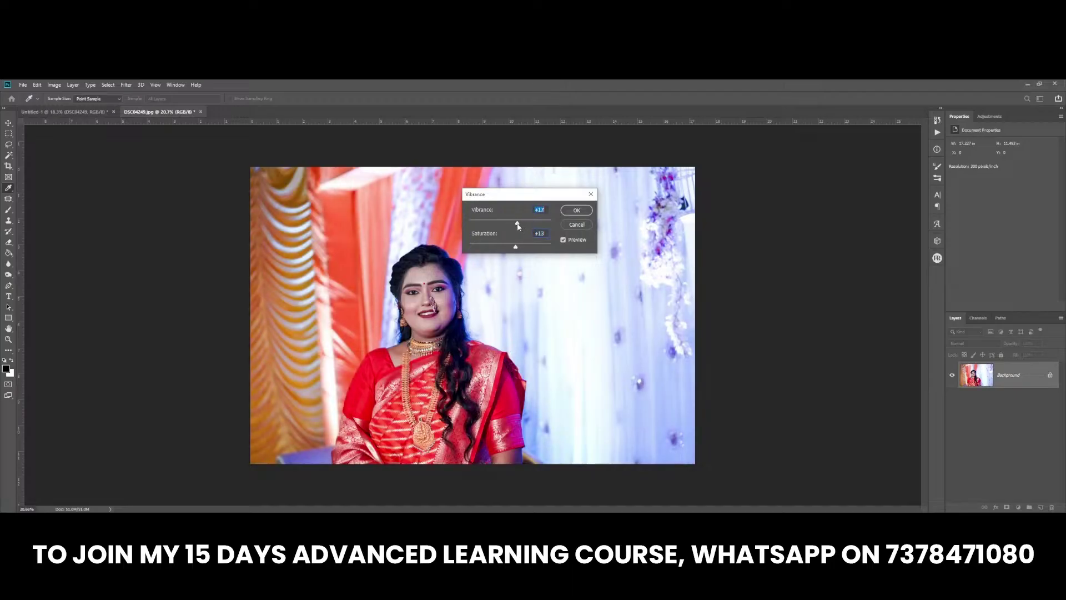
left_click(573, 226)
key("b")
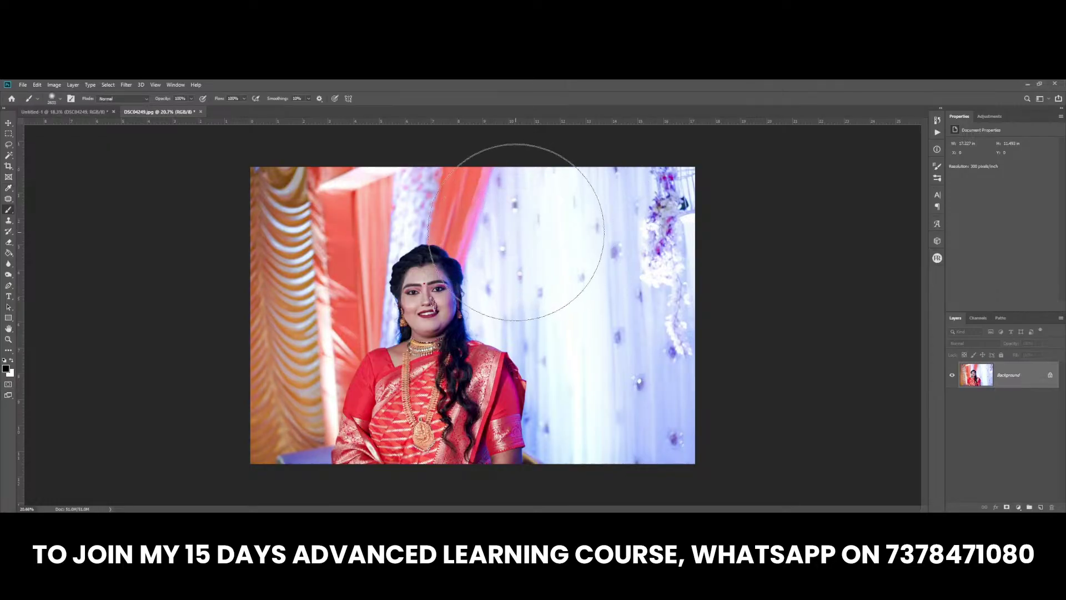
Step: Apply Selective Color on Reds with more magenta and black
key("alt+i")
key("j")
key("s")
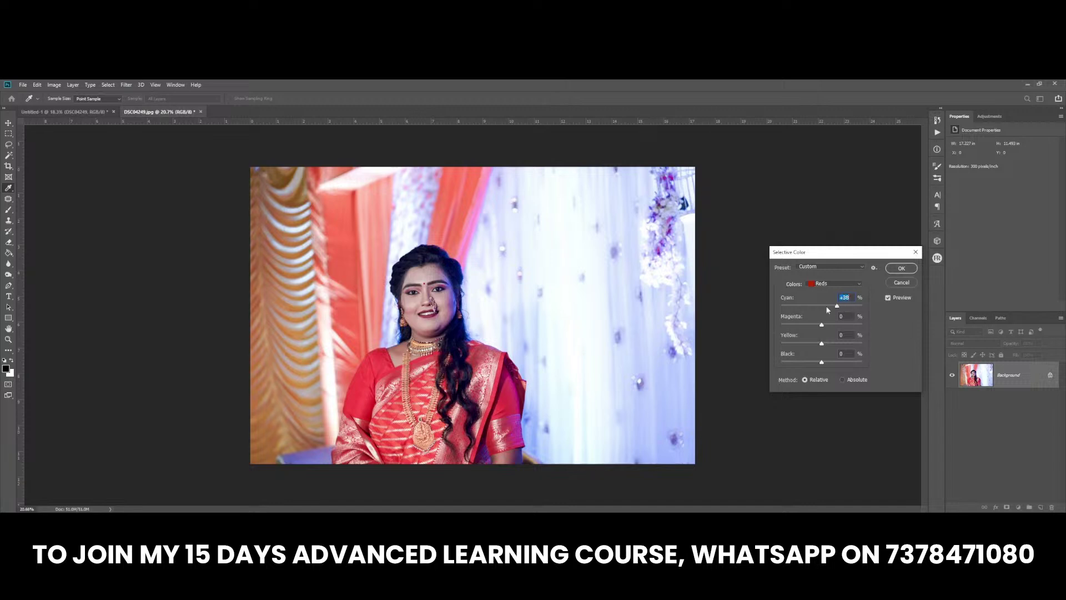
left_click_drag(825, 324, 825, 325)
left_click_drag(824, 363, 827, 364)
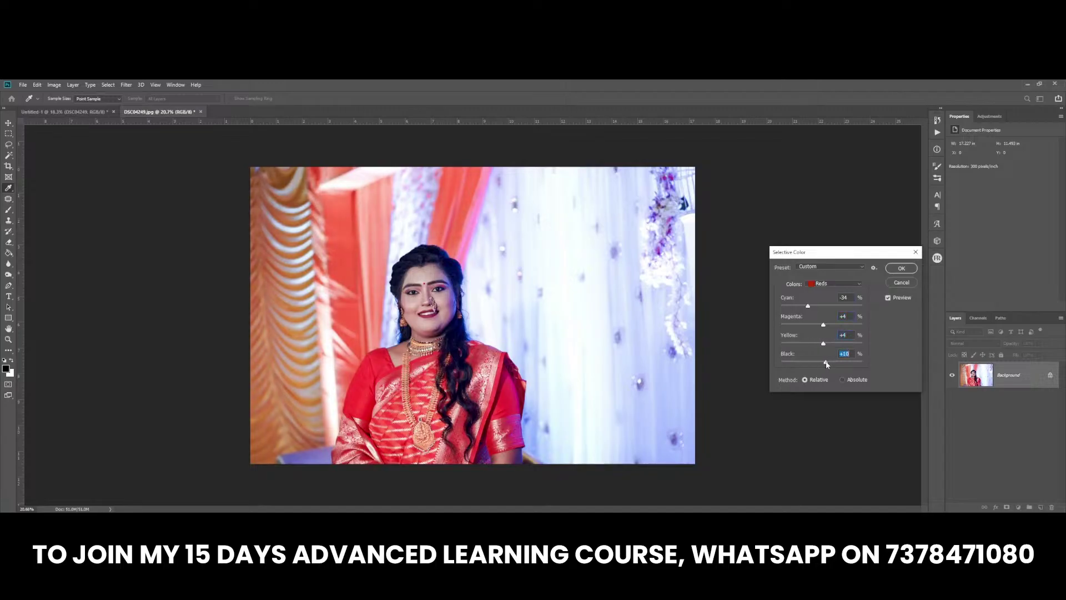
left_click(901, 269)
Step: Save DSC04249.jpg and close it to return to the album spread
key("b")
key("ctrl+s")
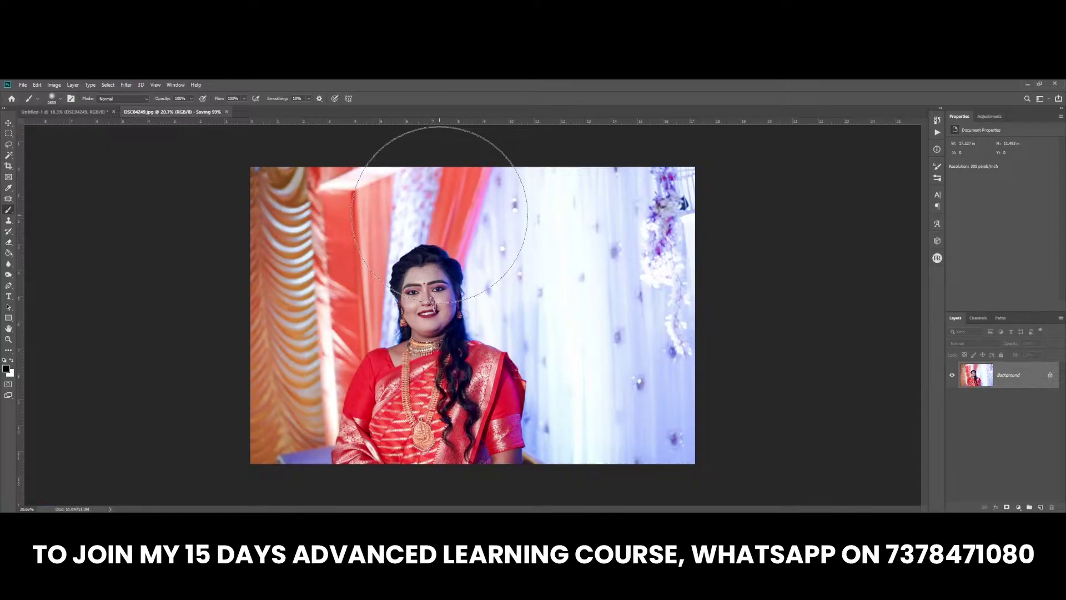
key("ctrl+w")
Step: Shift the light-blue rectangle band slightly left
key("v")
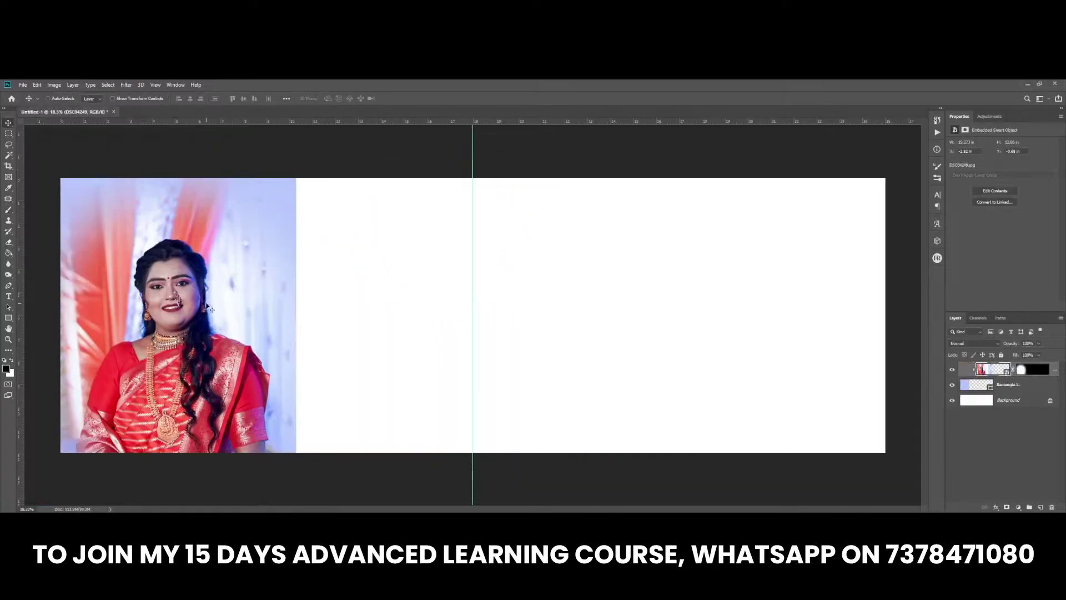
right_click(208, 309)
left_click(217, 311)
left_click(1006, 384)
key("ctrl+t")
left_click_drag(267, 328, 256, 329)
key("Return")
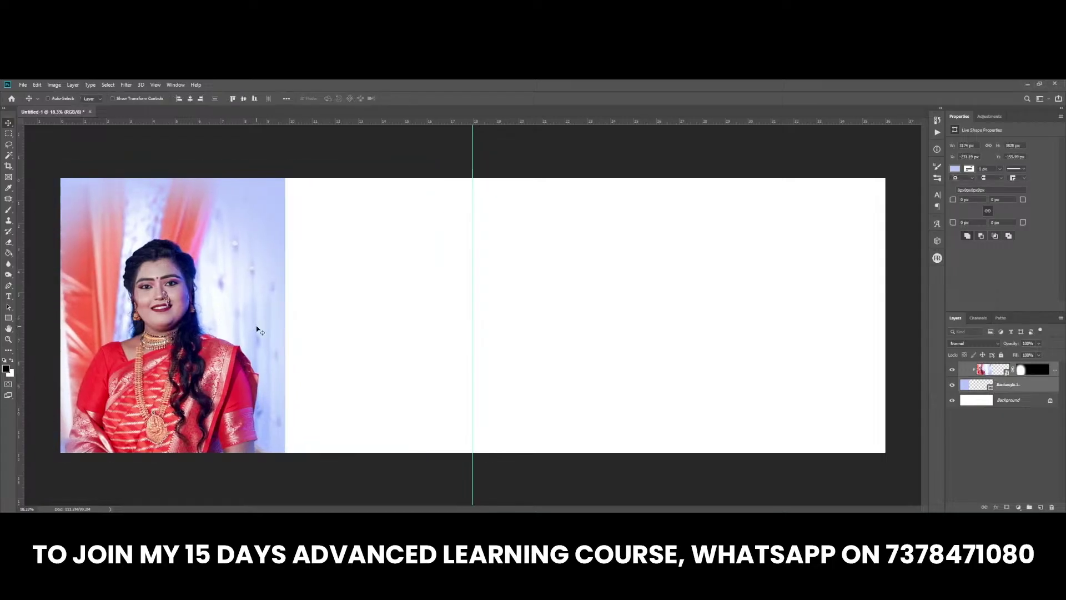
Step: Enlarge the bride photo to about 108% within the band
right_click(212, 309)
left_click(217, 313)
key("ctrl+t")
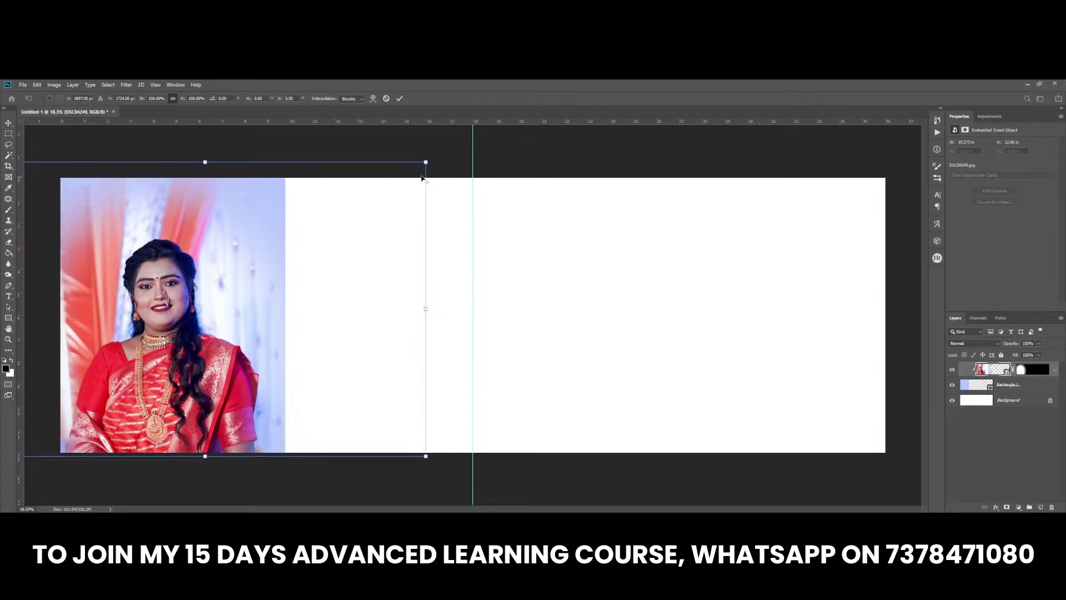
left_click_drag(425, 161, 445, 148)
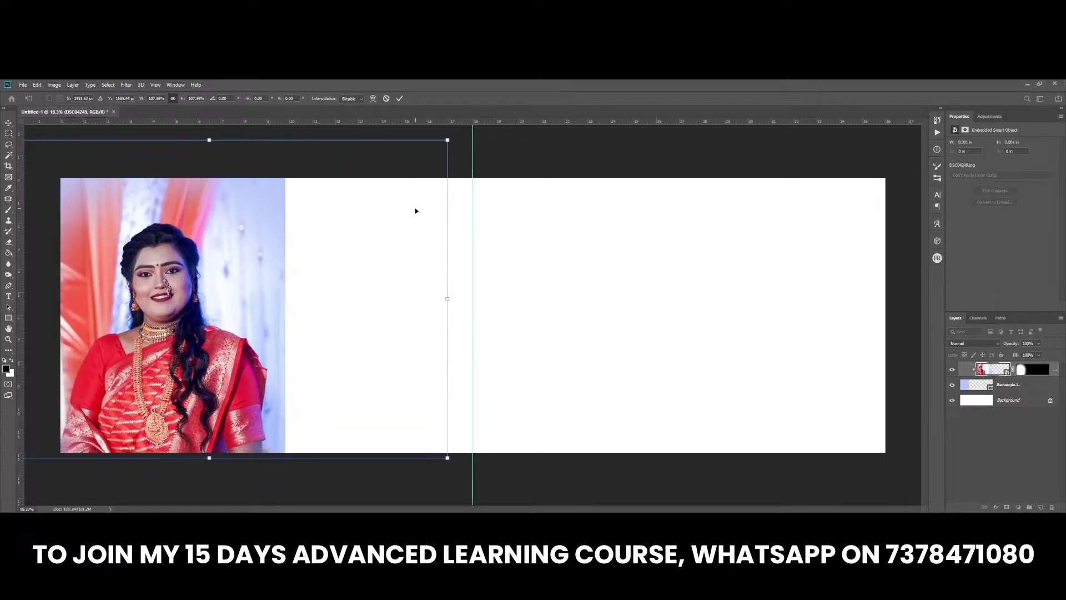
key("Return")
scroll(372, 417, "up", 1)
scroll(361, 405, "left", 2)
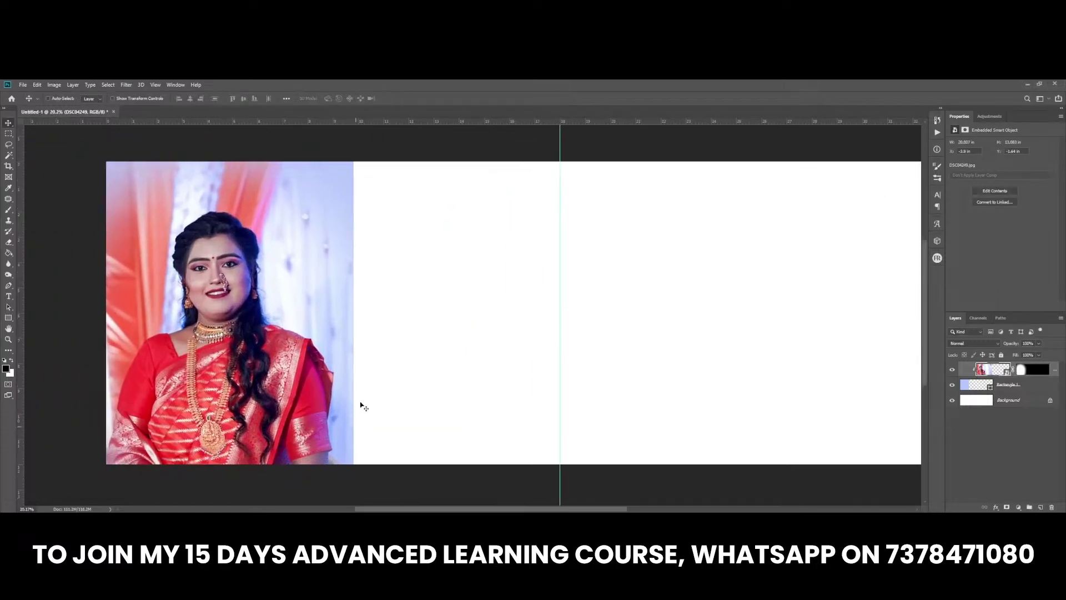
Step: Draw a rectangle on the left page and fill it dark grey
left_click(1042, 507)
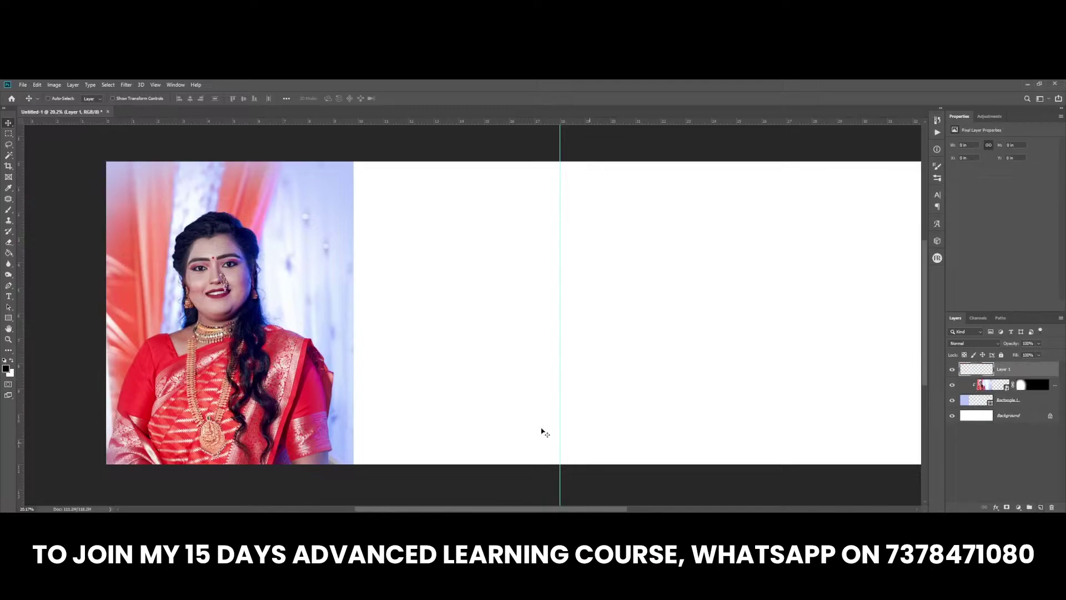
scroll(473, 395, "up", 1)
key("u")
left_click_drag(370, 293, 502, 382)
key("v")
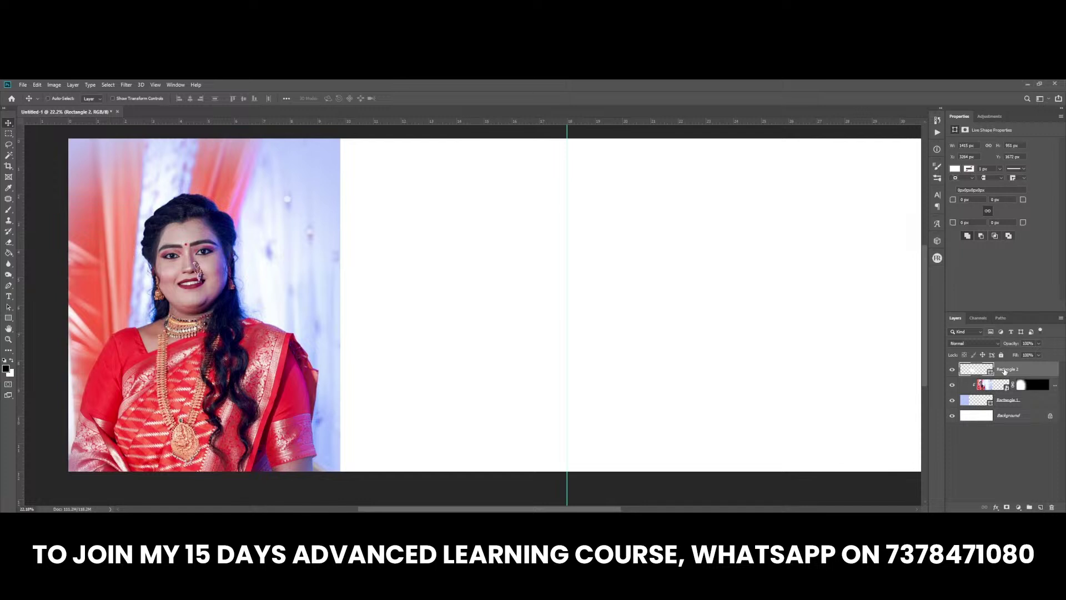
left_click(967, 381)
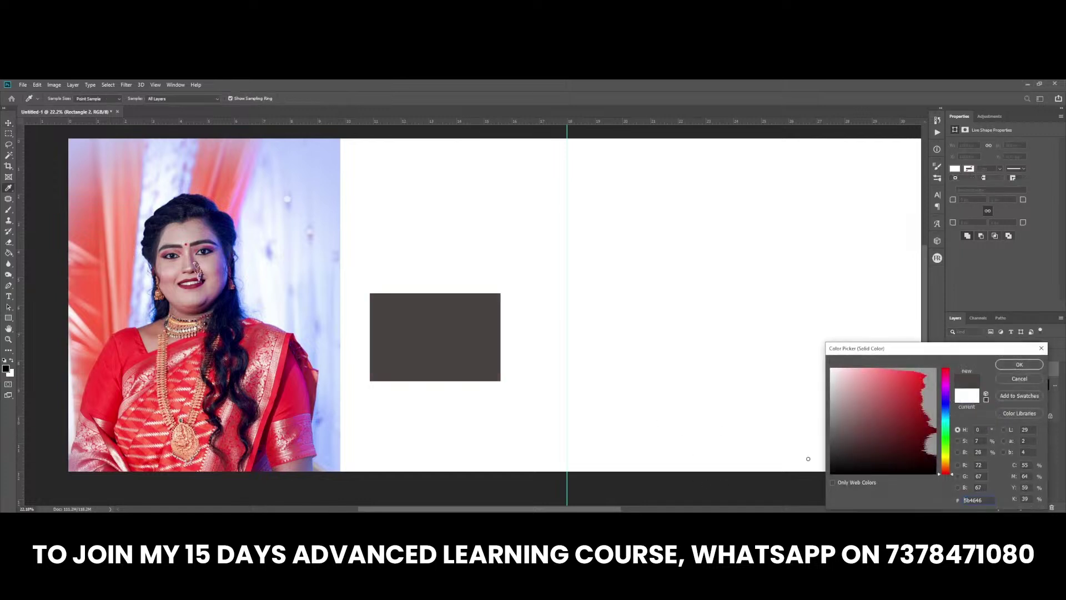
key("Return")
Step: Move the grey rectangle up and left, dismissing a locked-layer error along the way
right_click(387, 321)
left_click(411, 333)
left_click(443, 339)
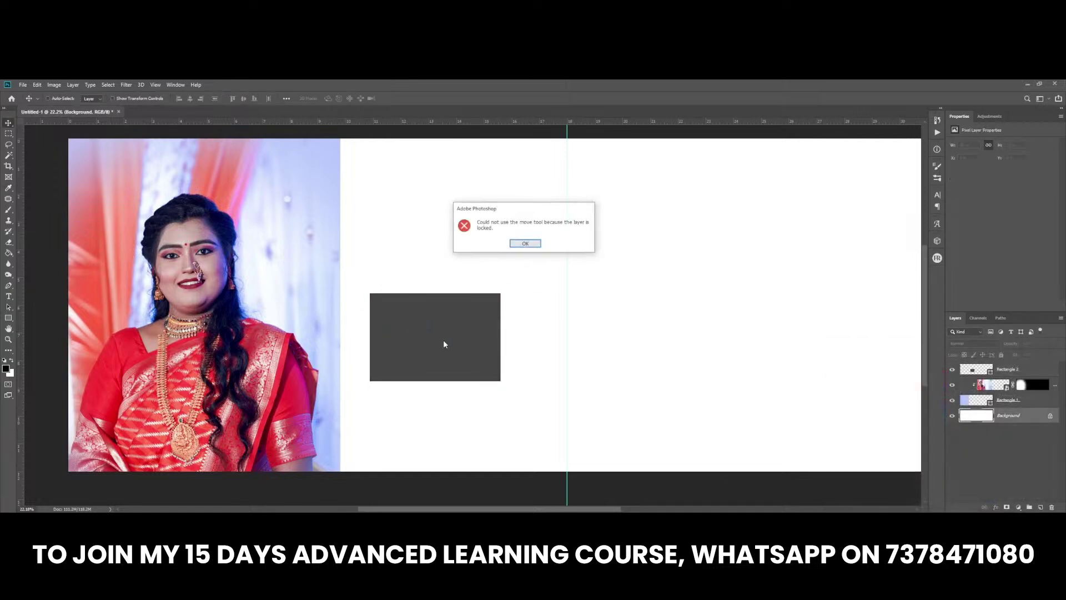
left_click(525, 244)
right_click(404, 347)
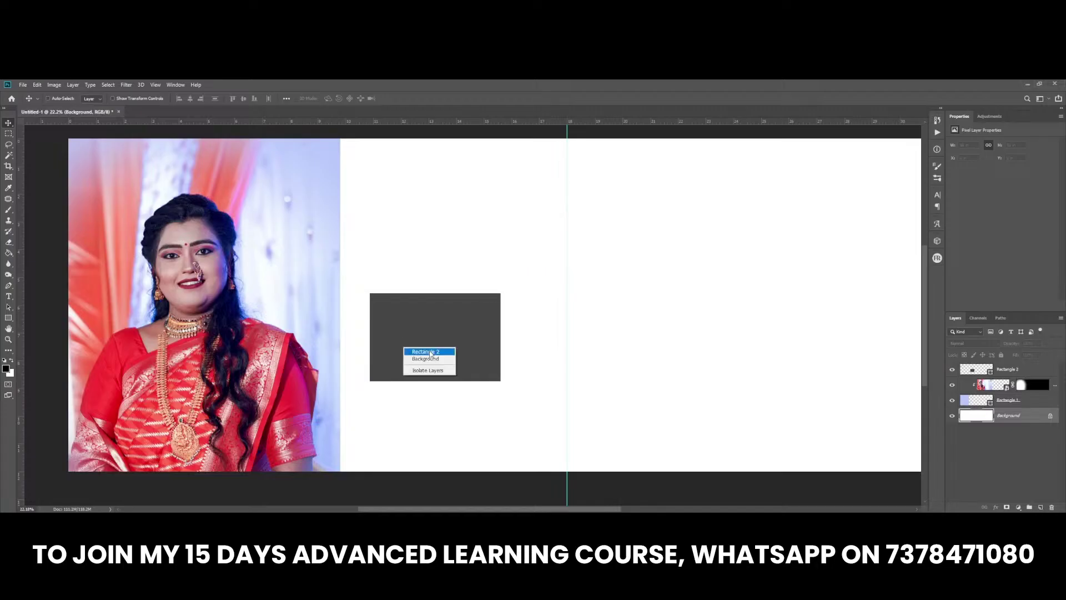
left_click(420, 351)
mouse_move(455, 365)
left_mouse_down()
mouse_move(433, 337)
mouse_move(474, 357)
mouse_move(510, 423)
mouse_move(550, 426)
left_mouse_up()
right_click(426, 325)
left_click(438, 328)
key("ctrl+t")
key("Return")
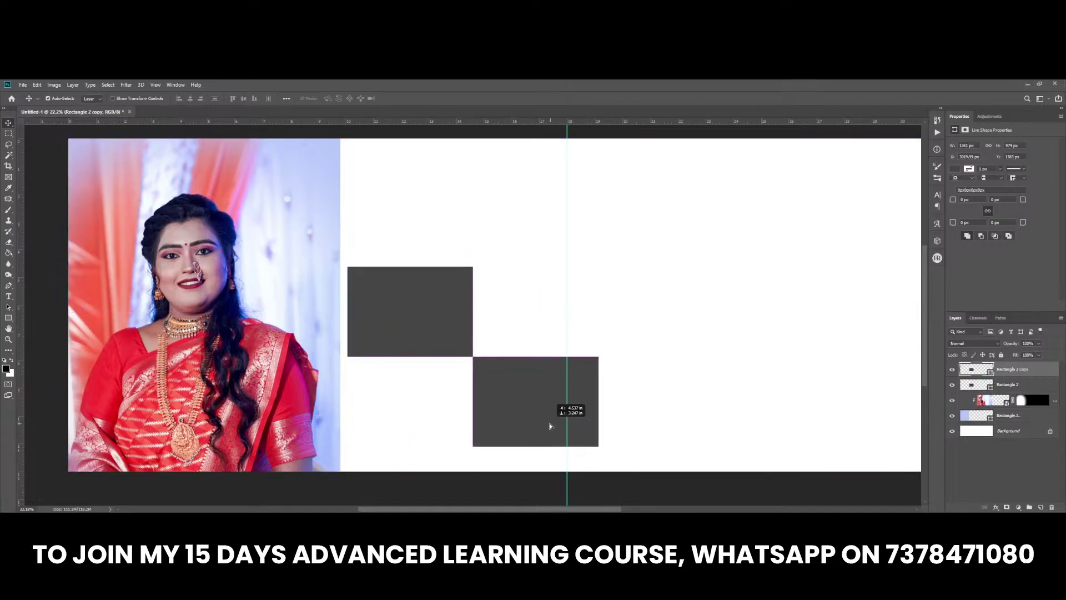
Step: Shrink both grey rectangles together and nudge them down and right
right_click(391, 327)
left_click(410, 332)
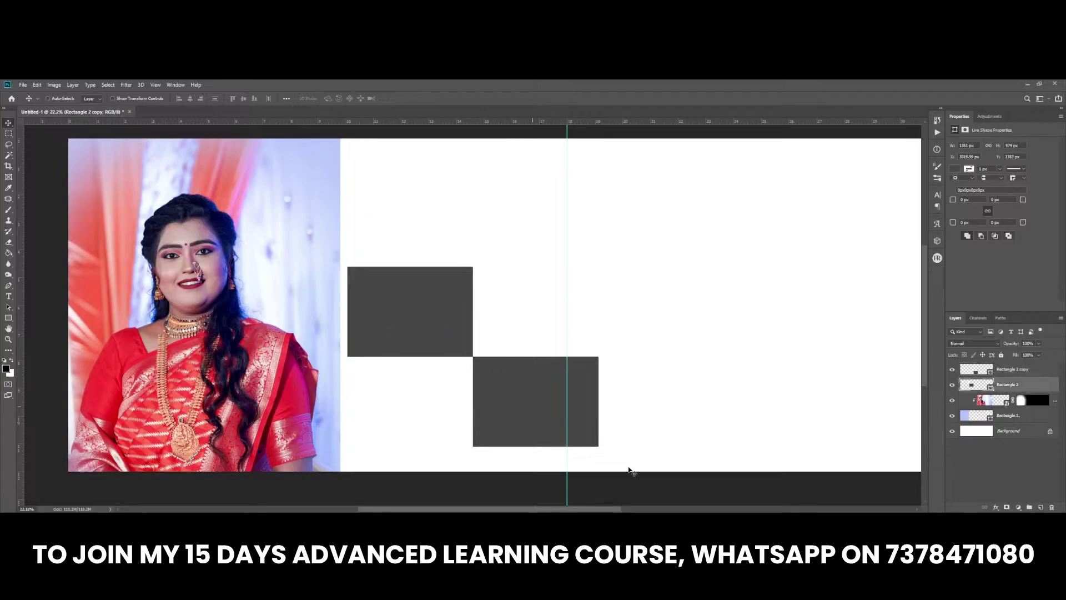
left_click(555, 422, "ctrl+shift")
key("ctrl+t")
left_click_drag(598, 445, 528, 423)
key("Return")
left_click_drag(457, 414, 486, 407)
Step: Fine-tune both rectangles' size and position so their corners just meet
scroll(489, 424, "up", 2)
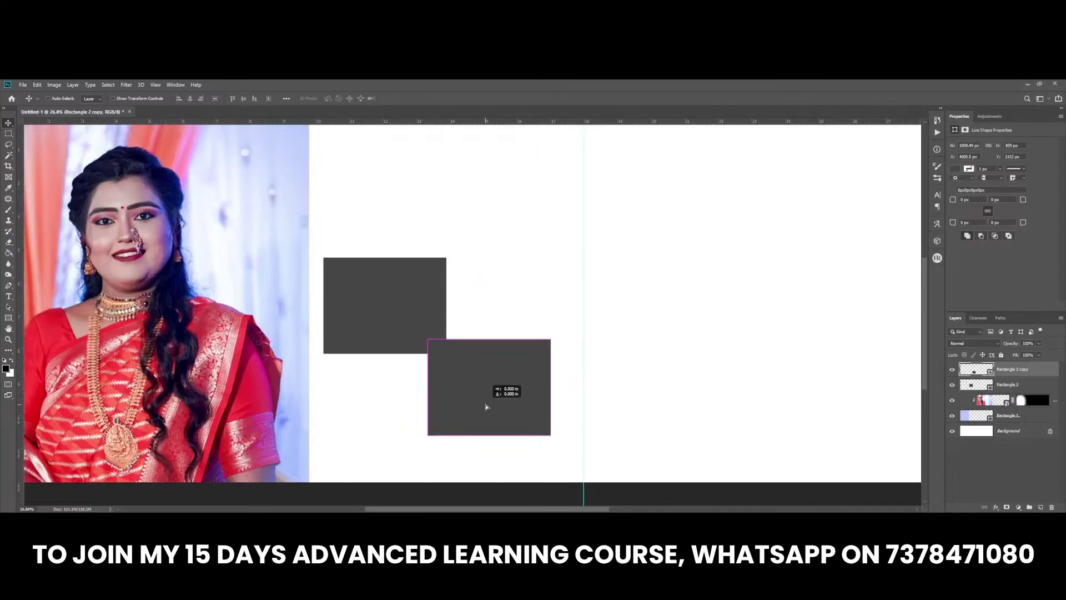
left_click(431, 339, "ctrl+shift")
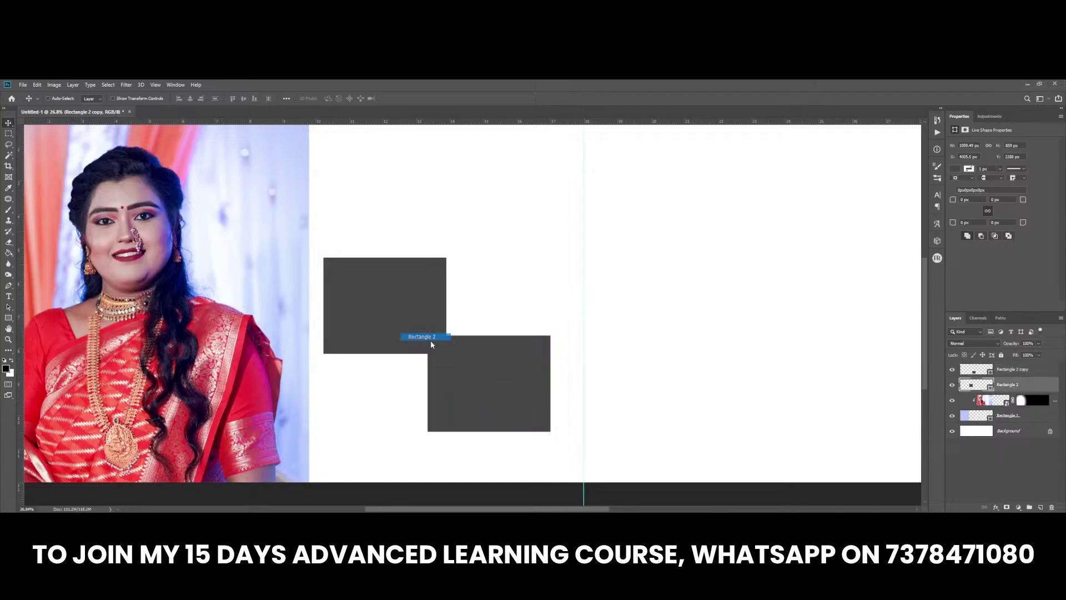
left_click_drag(497, 399, 502, 409)
key("ctrl+t")
left_click_drag(556, 265, 559, 265)
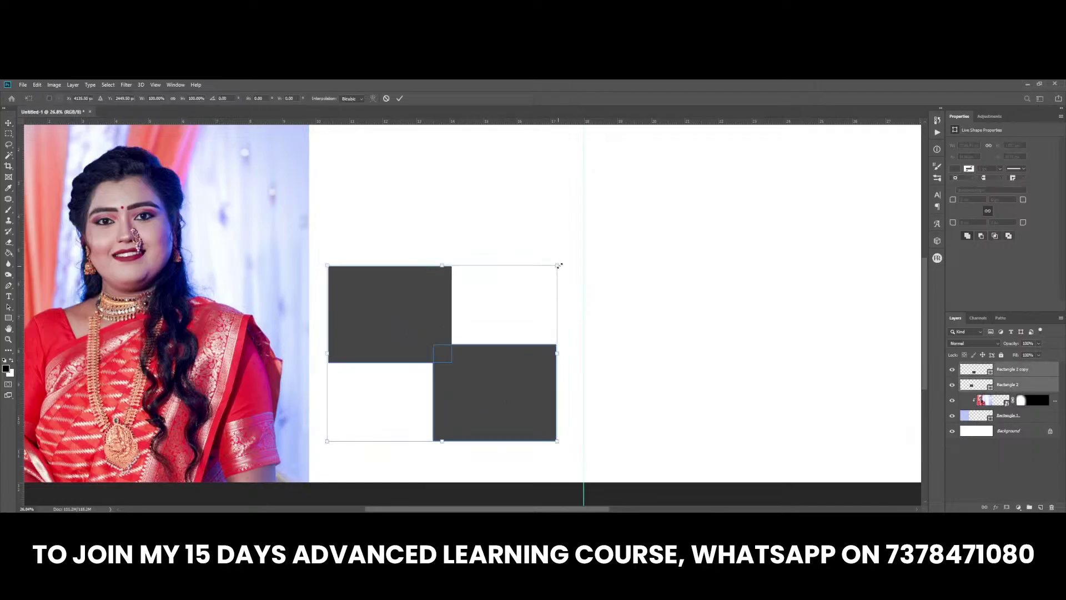
key("Return")
left_click_drag(476, 368, 480, 371)
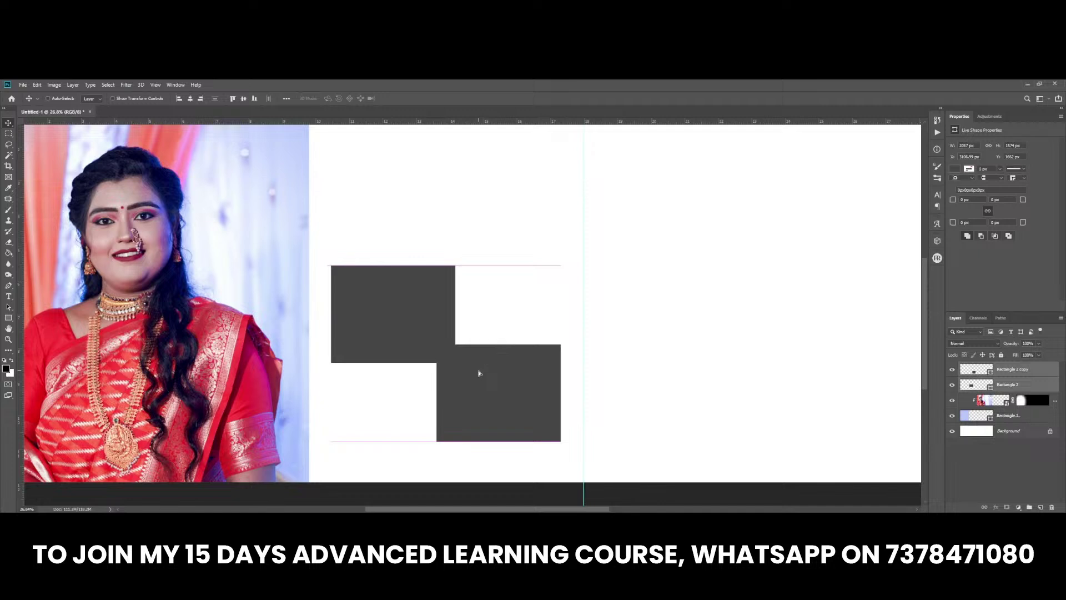
Step: Try a square, then a circle, over the rectangles' meeting corner, undoing both
left_click(1041, 507)
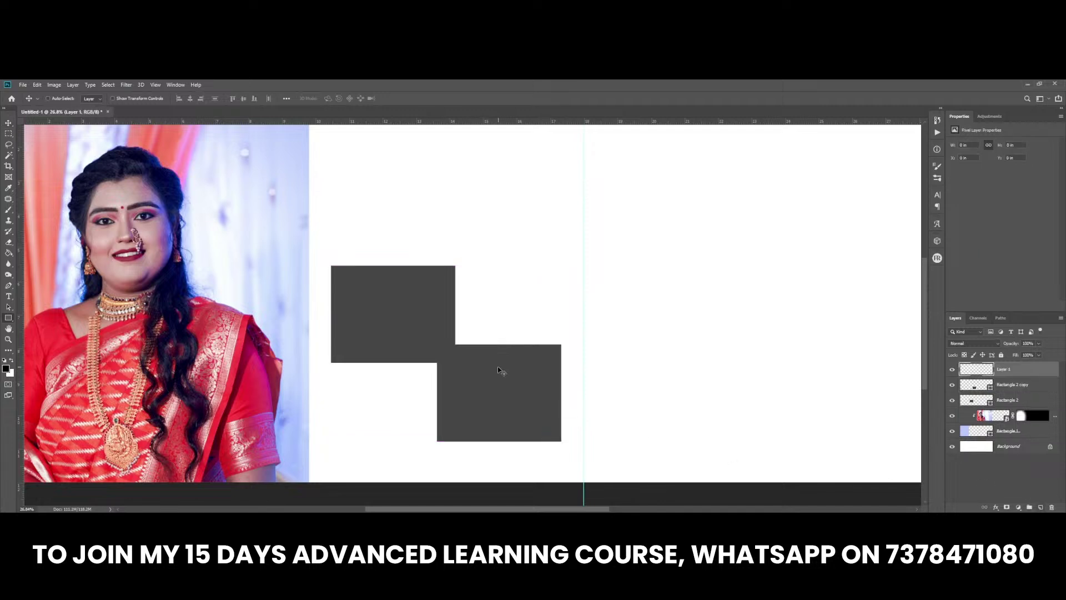
key("u")
left_click_drag(428, 328, 470, 370)
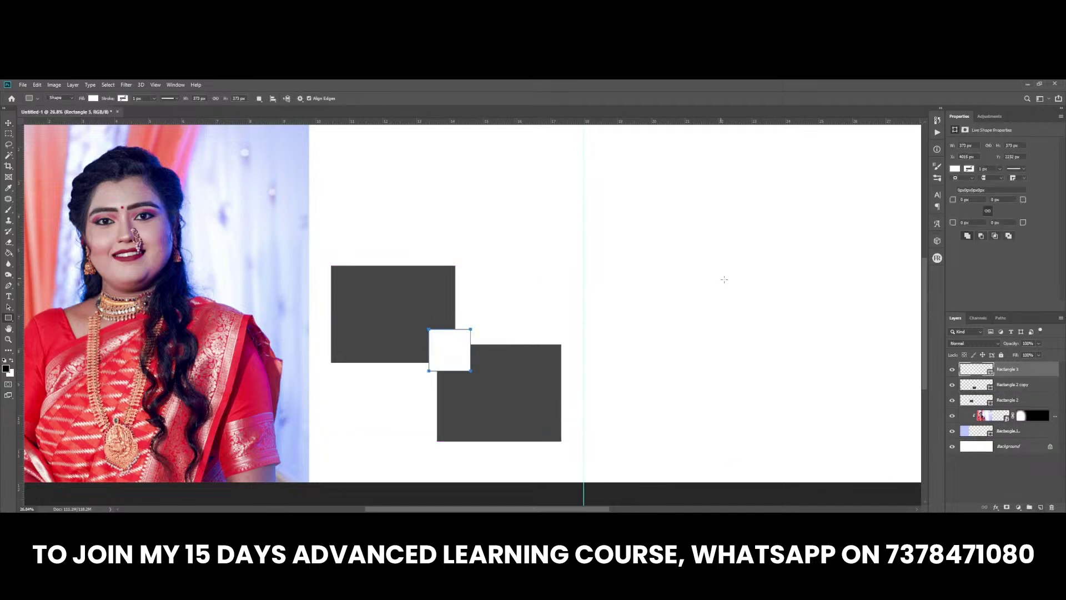
key("Delete")
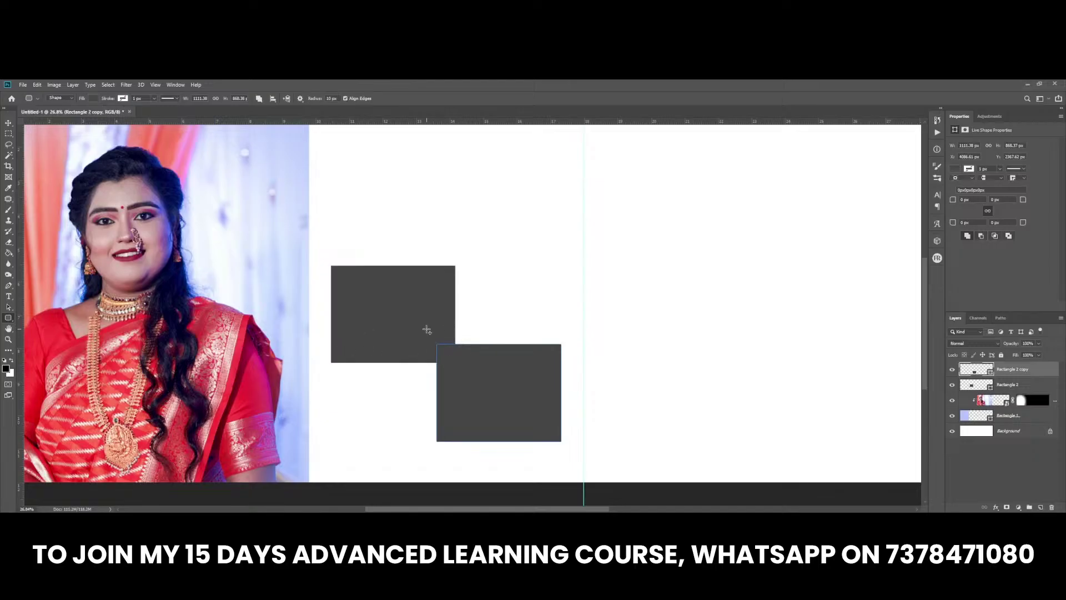
left_click_drag(426, 330, 464, 379)
key("ctrl+z")
key("shift+u")
mouse_move(421, 327)
left_mouse_down()
mouse_move(483, 371)
mouse_move(463, 369)
left_mouse_up()
key("v")
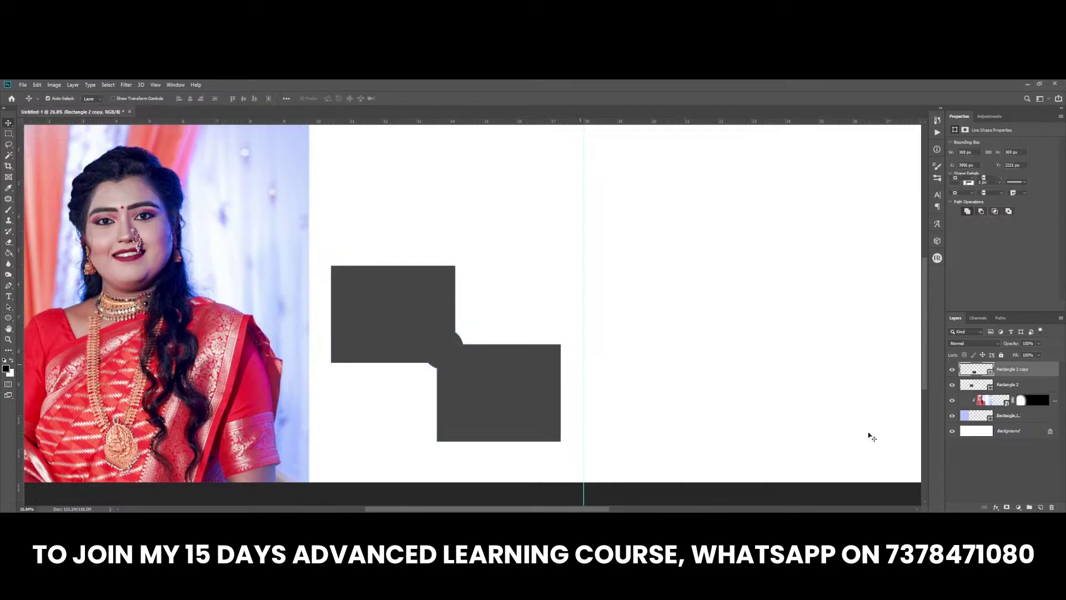
key("ctrl+z")
Step: Draw a white circle on a new layer over the rectangles' meeting corner, then shrink it slightly
left_click(1040, 508)
key("i")
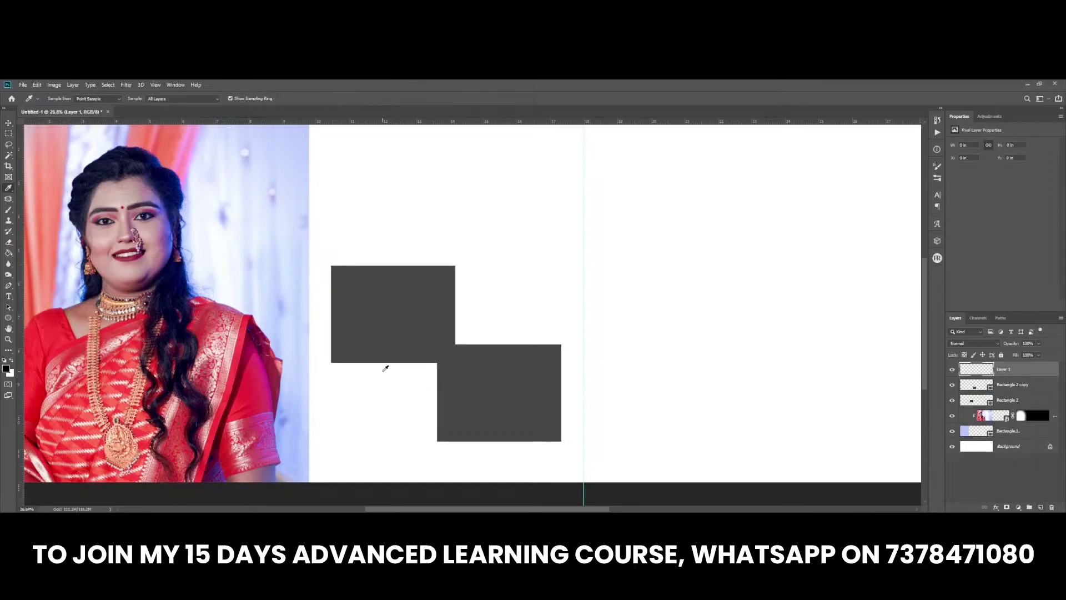
key("u")
left_click_drag(425, 332, 464, 372)
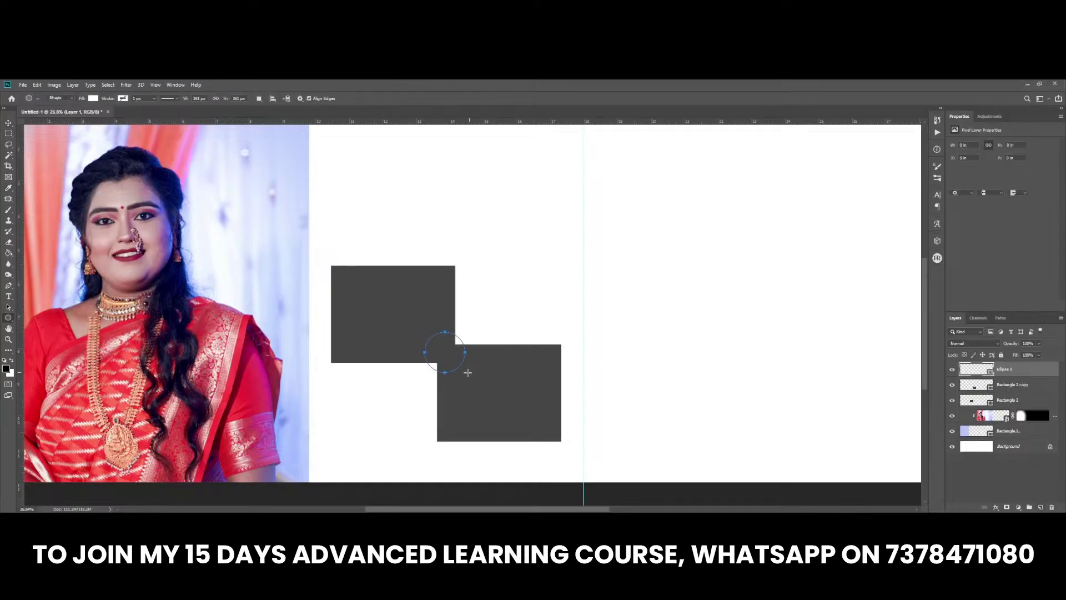
key("v")
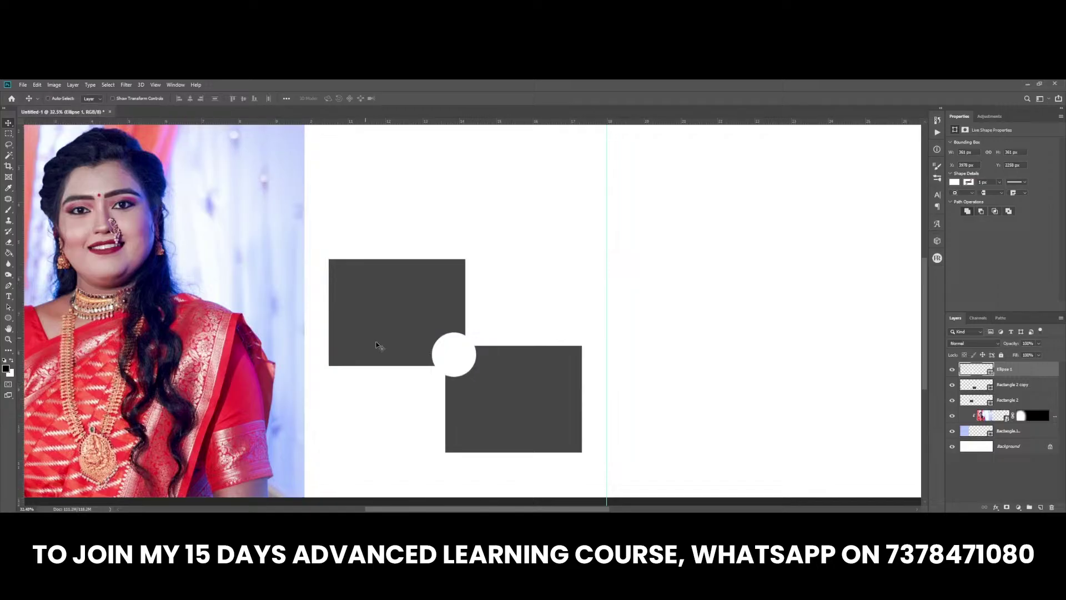
scroll(422, 338, "up", 5)
key("ctrl+t")
left_click_drag(525, 321, 522, 323)
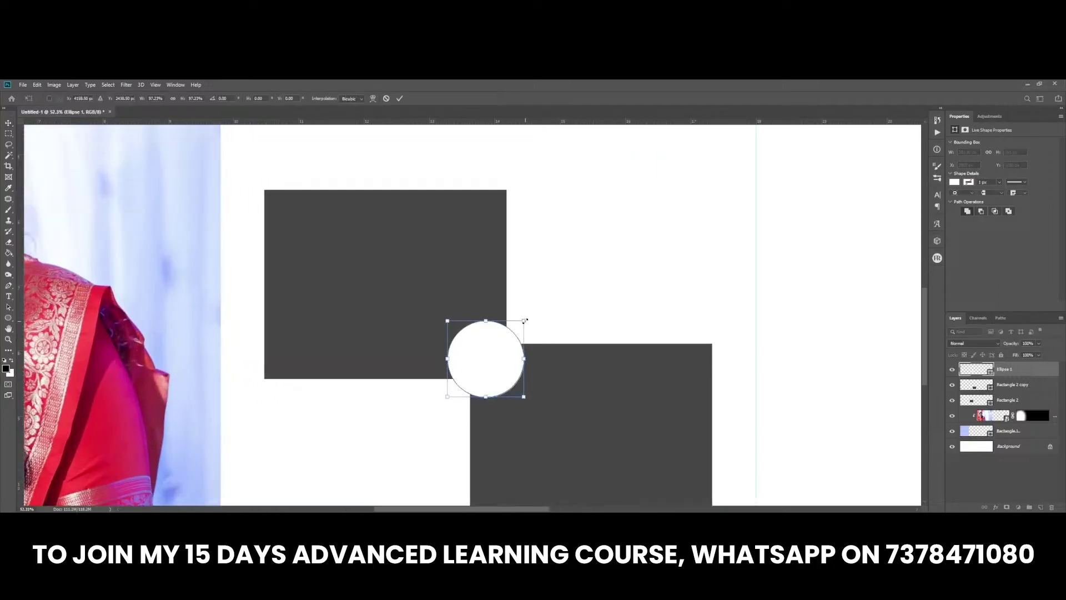
key("Return")
left_click(996, 506)
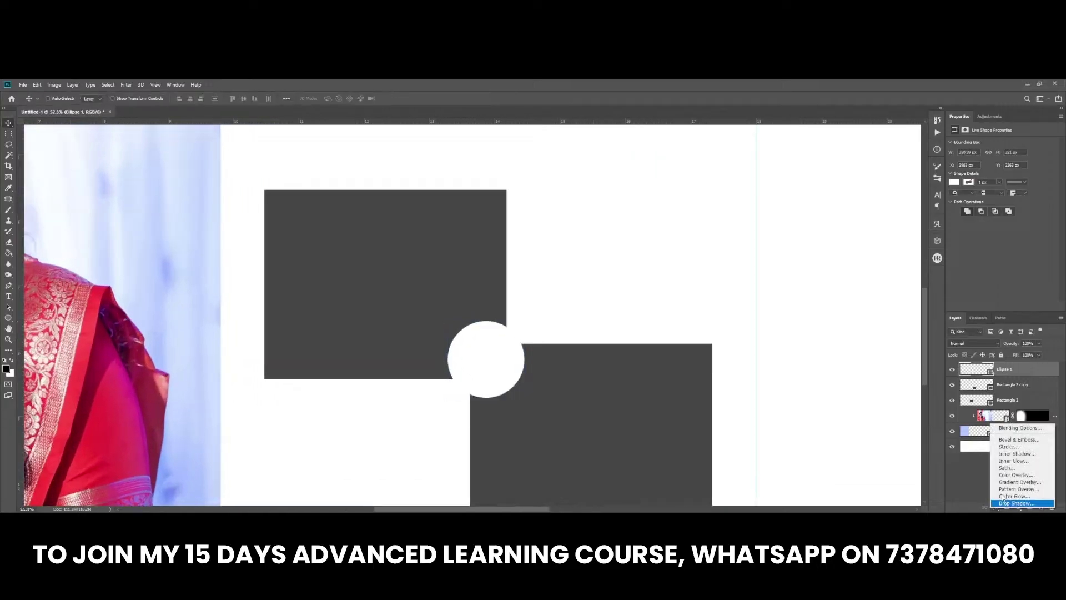
Step: Give the circle a 16 px saree-pink Stroke, with Bevel & Emboss turned off
left_click(1005, 446)
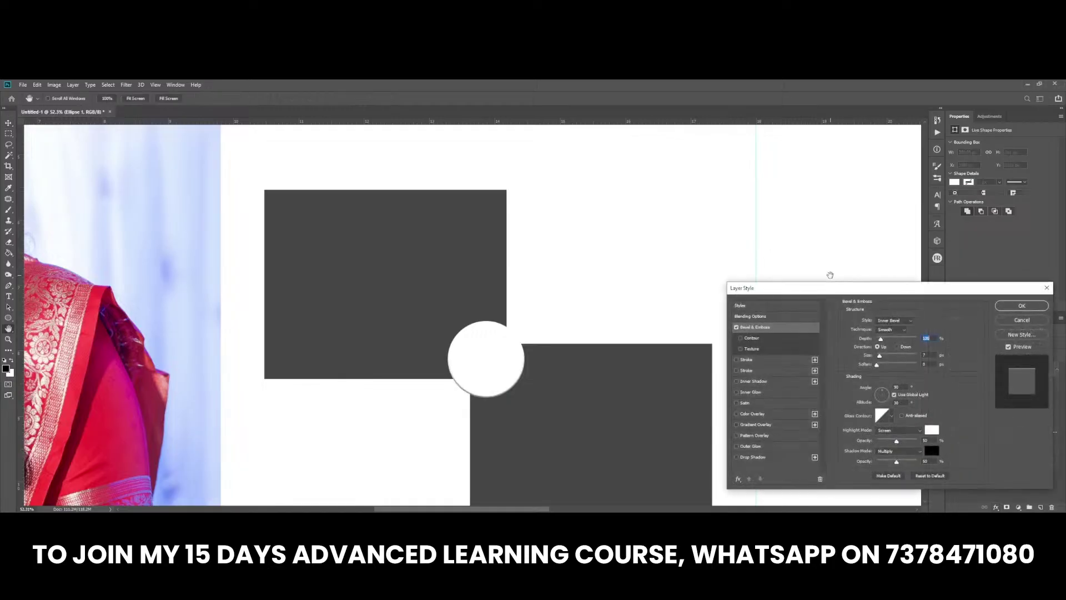
left_click(737, 328)
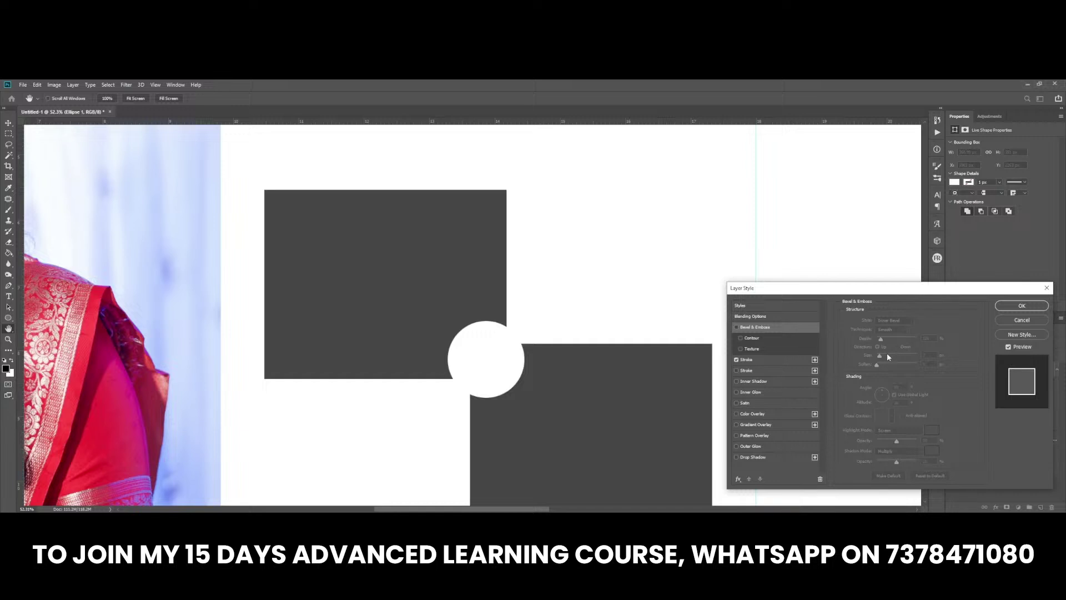
left_click(788, 361)
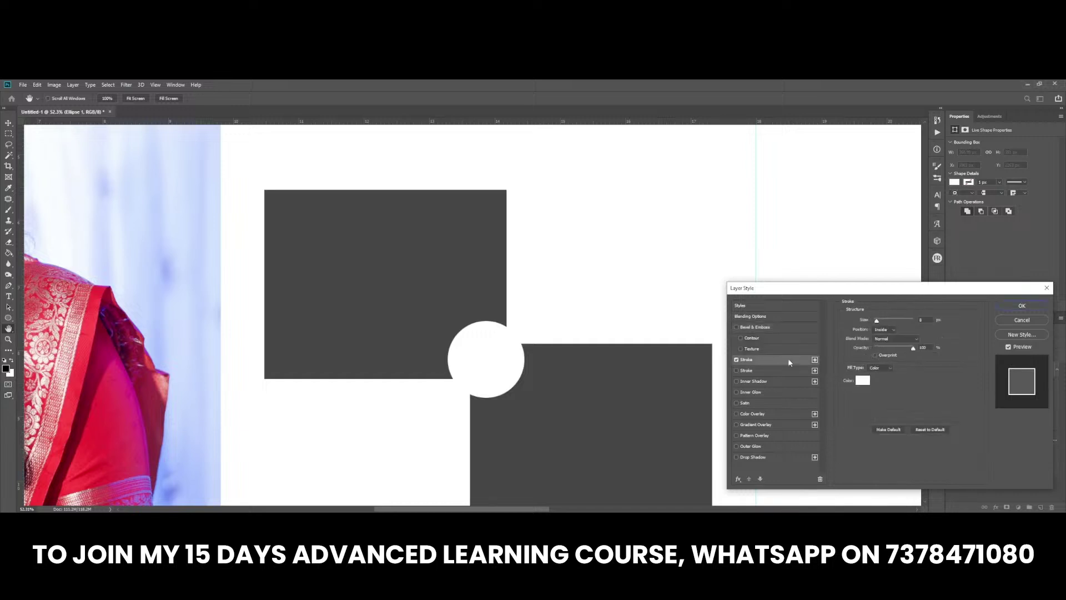
left_click(865, 381)
left_click(148, 438)
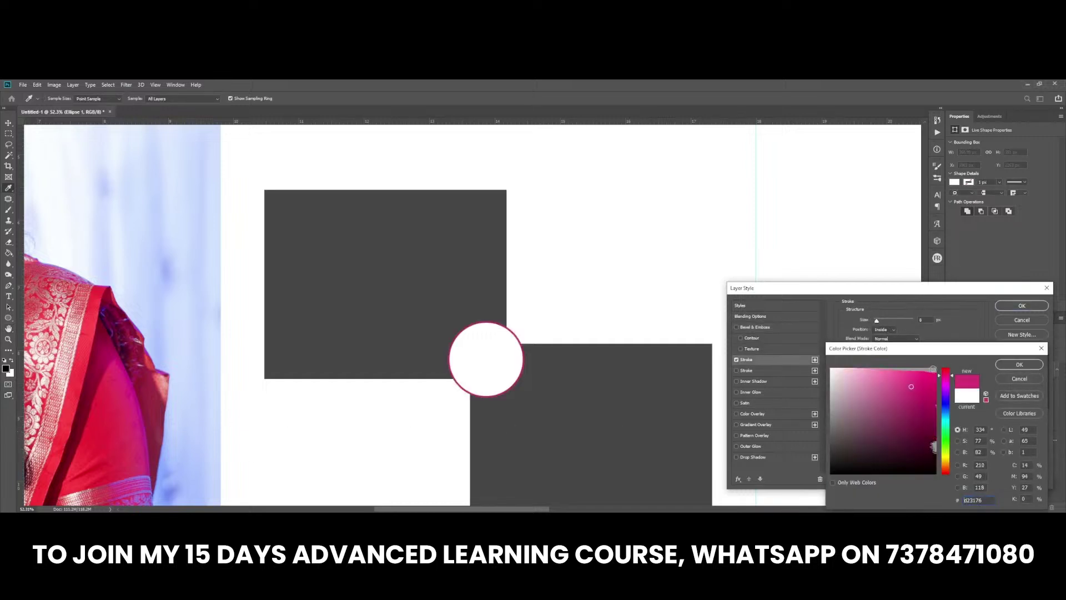
left_click(1017, 365)
left_click_drag(877, 322, 882, 328)
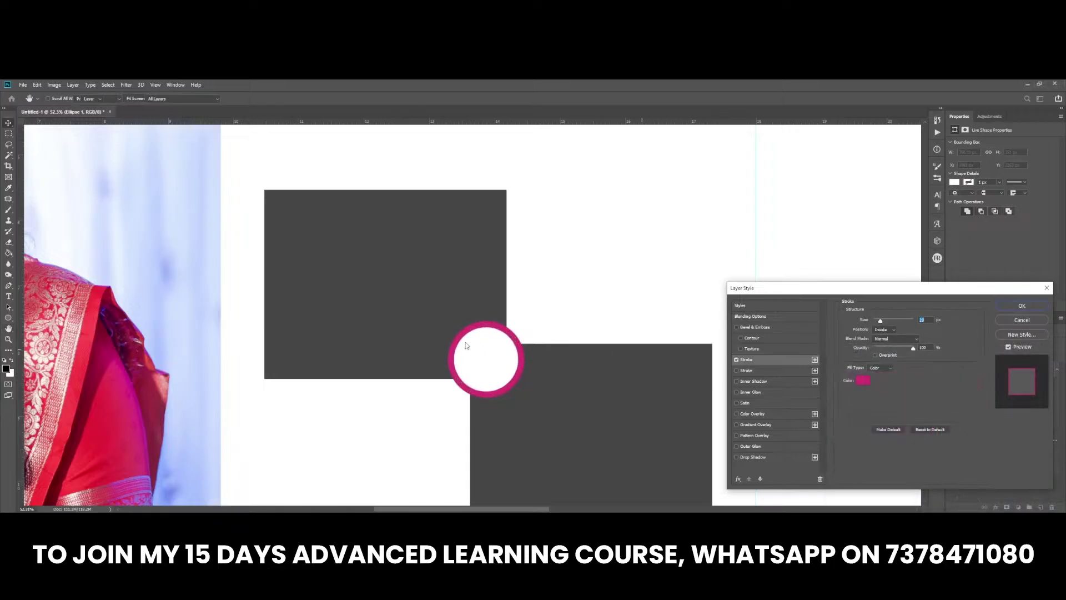
key("Return")
Step: Shrink the pink-outlined circle slightly and view the whole spread
right_click(488, 354)
key("ctrl+t")
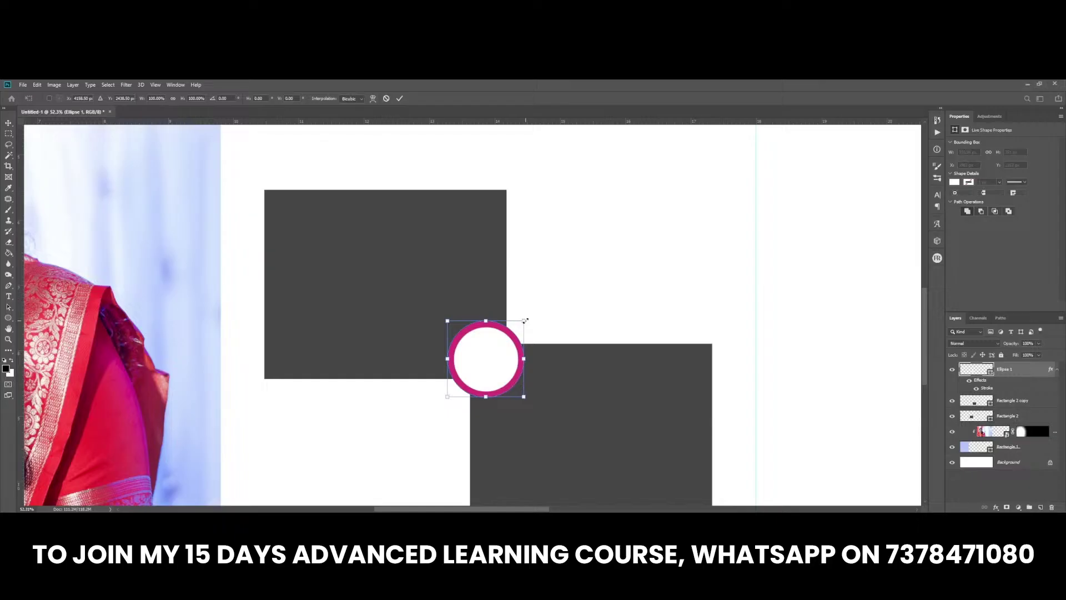
left_click_drag(525, 321, 519, 322)
key("Return")
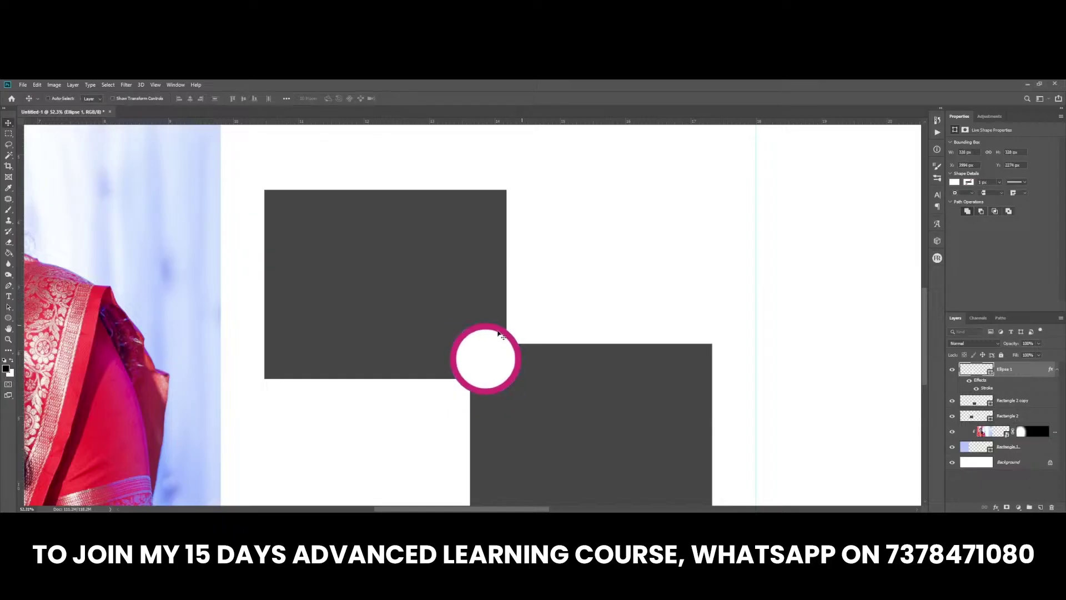
key("ctrl+0")
Step: Place bride photo DSC04250 into the dark placeholder rectangle
scroll(256, 409, "up", 1)
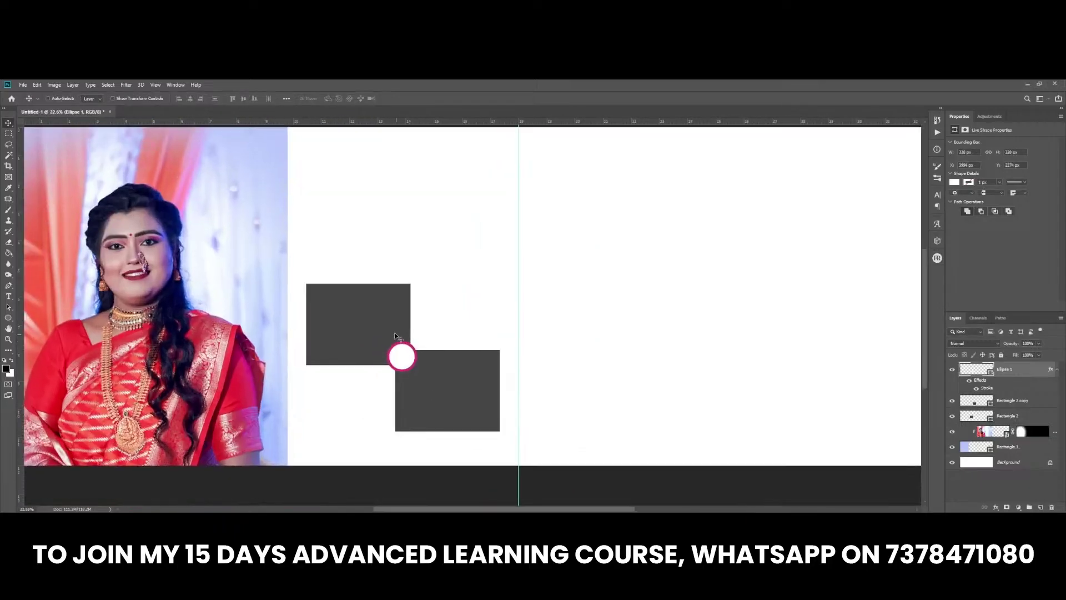
right_click(331, 320)
left_click(345, 322)
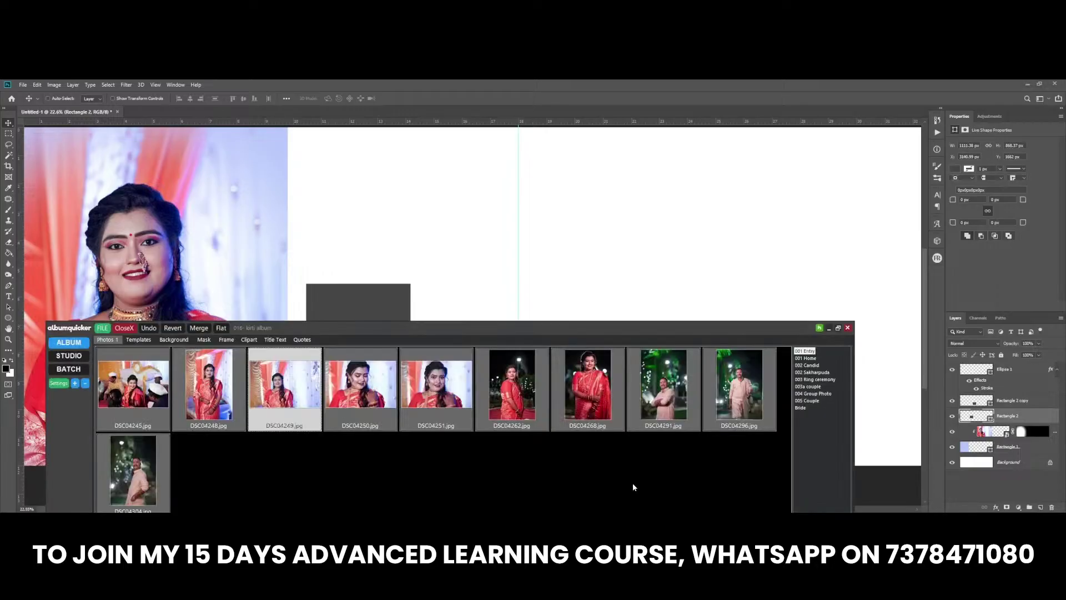
right_click(356, 303)
left_click_drag(360, 397, 355, 274)
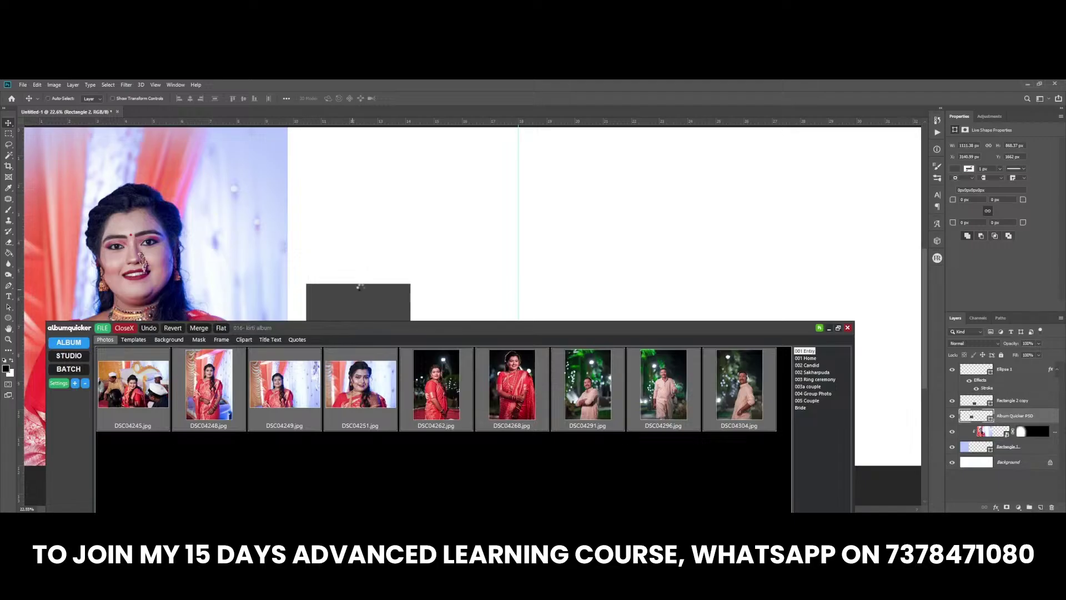
Step: Minimize the Albumquicker panel and select the DSC04250 photo layer
left_click_drag(431, 329, 434, 422)
right_click(427, 389)
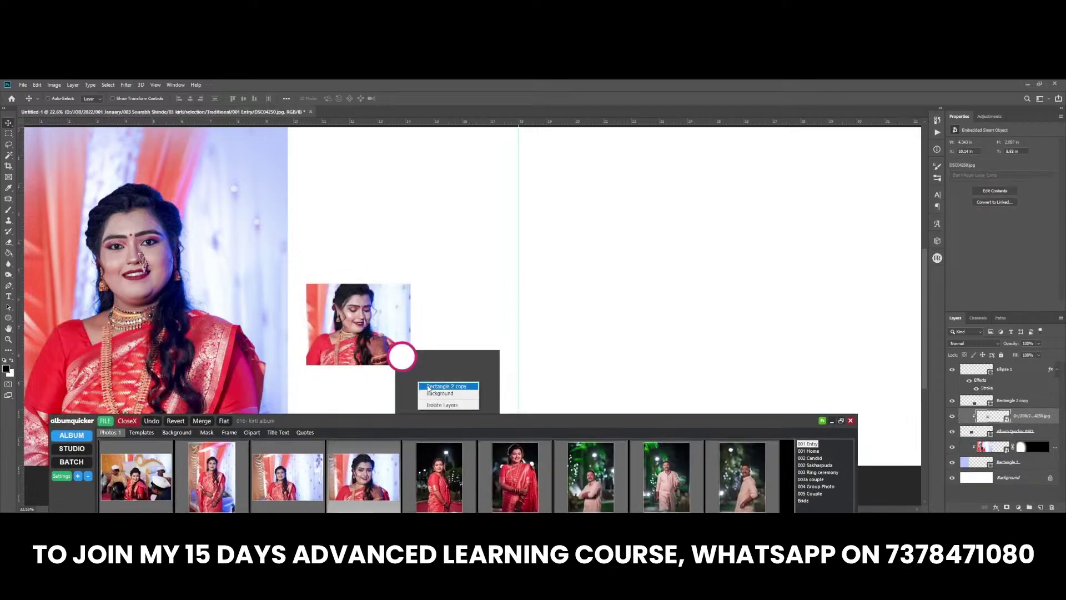
left_click(429, 387)
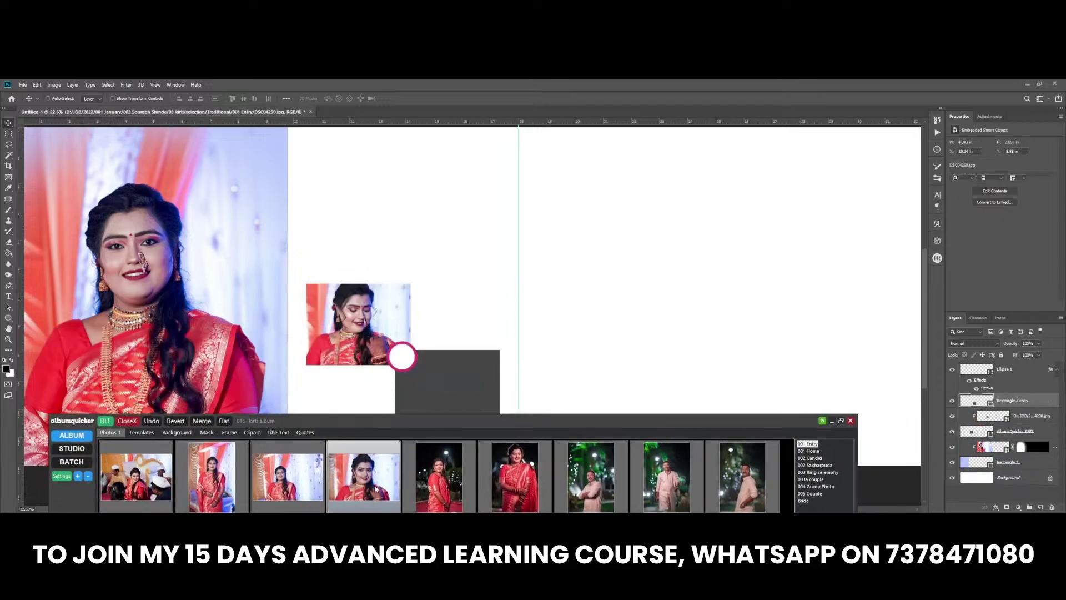
left_click(832, 421)
right_click(328, 320)
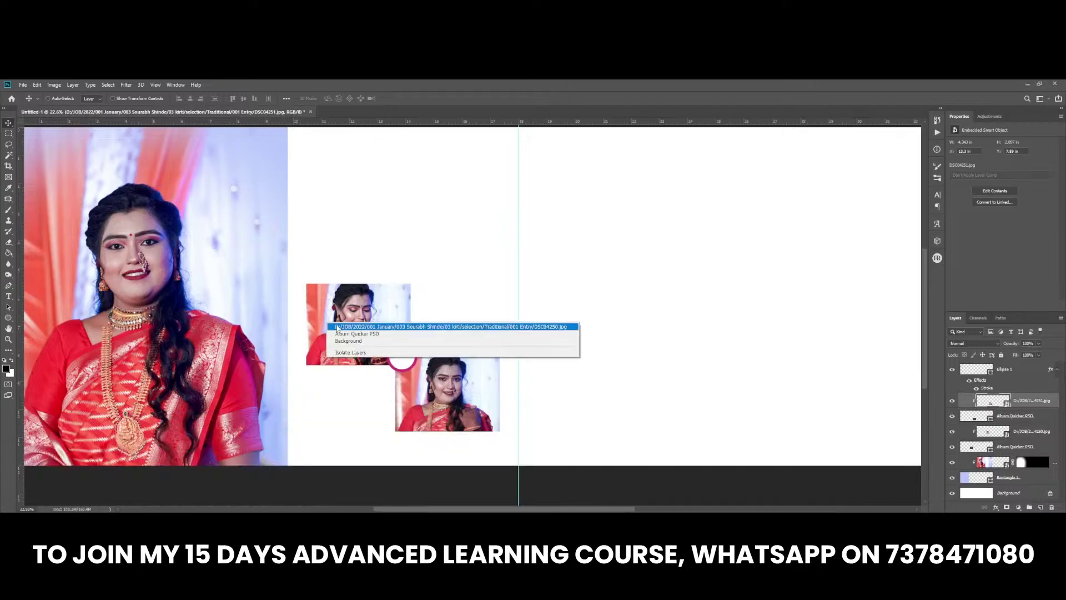
left_click(342, 327)
Step: Set the upper photo to Luminosity at 58% opacity with a near-white backing shape
key("shift+alt+y")
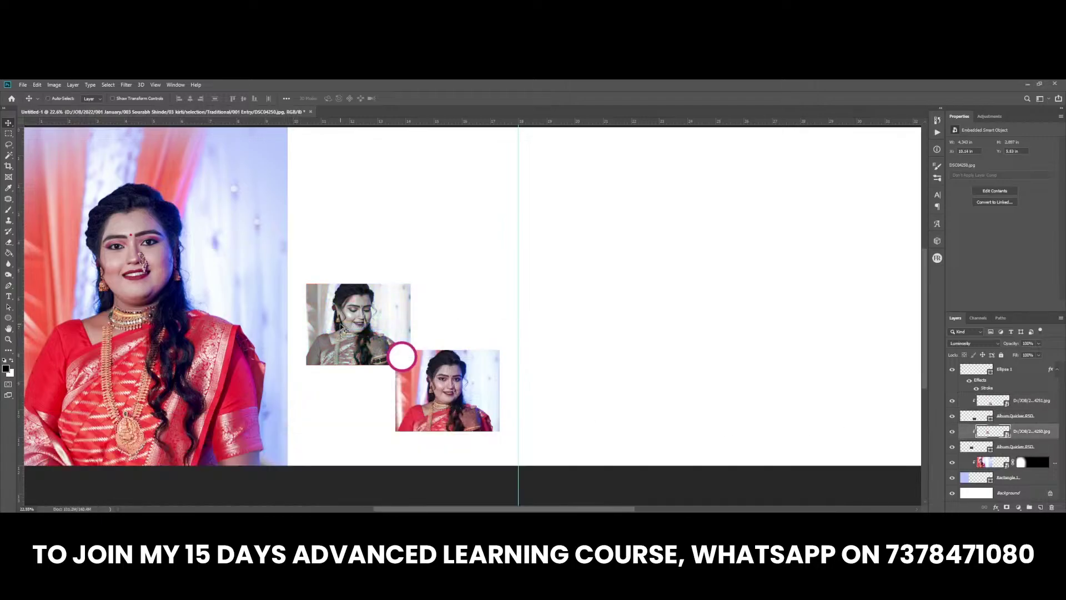
key("5")
key("8")
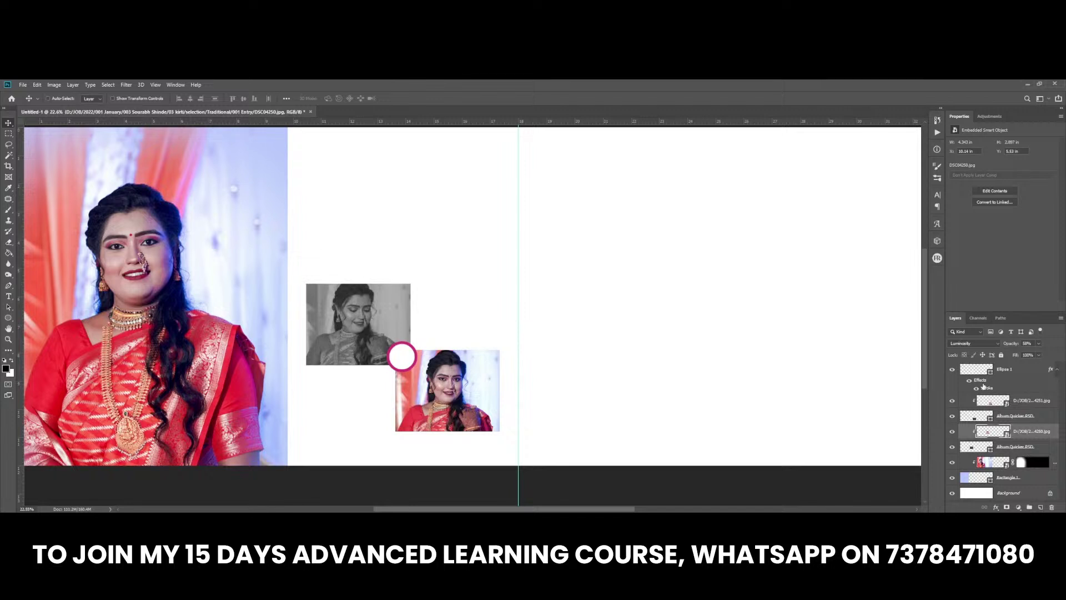
double_click(977, 447)
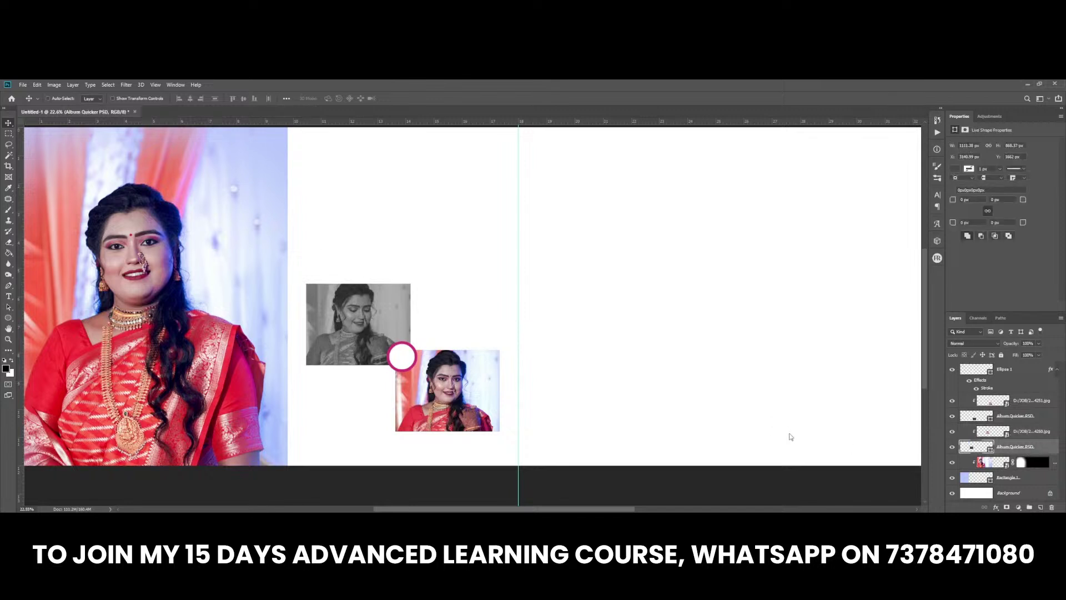
left_click(804, 371)
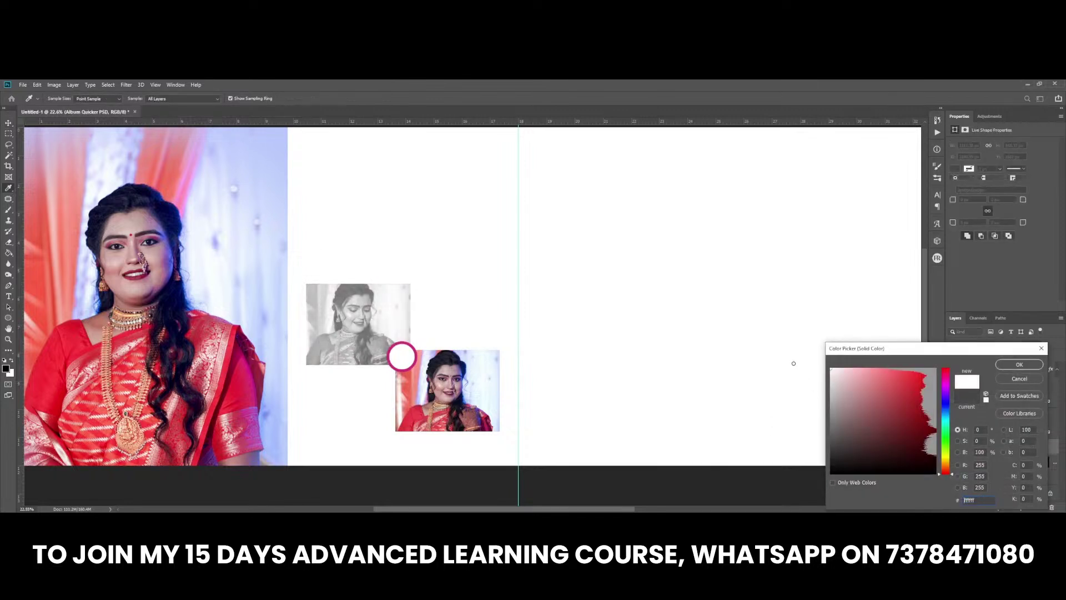
left_click(797, 380)
key("Return")
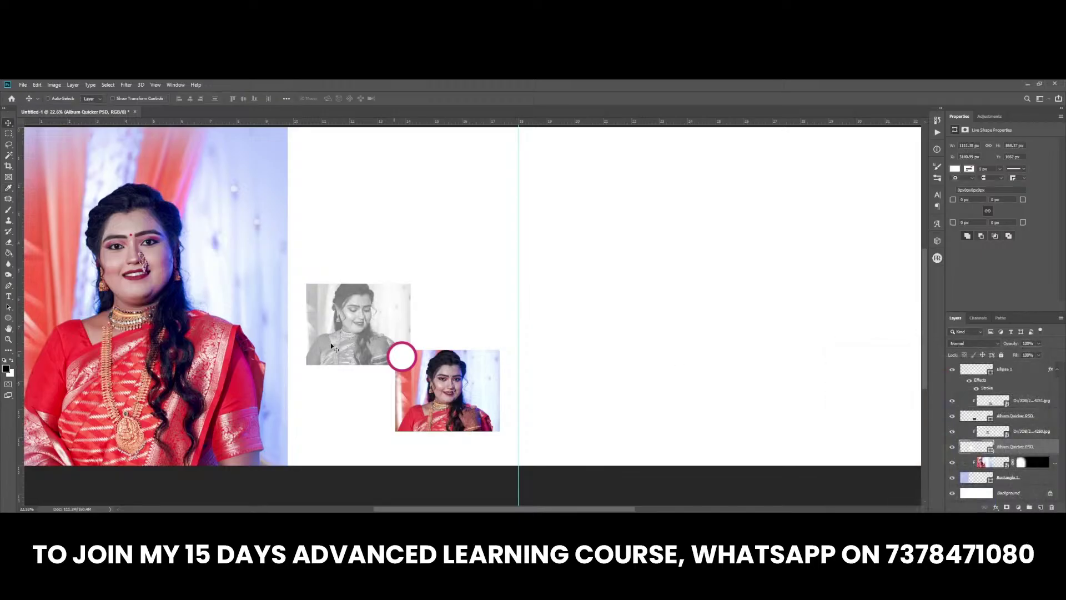
Step: Set the lower 4251.jpg photo to Luminosity blend mode and select its backing shapes
right_click(350, 330)
left_click(373, 337)
right_click(462, 386)
left_click(469, 394)
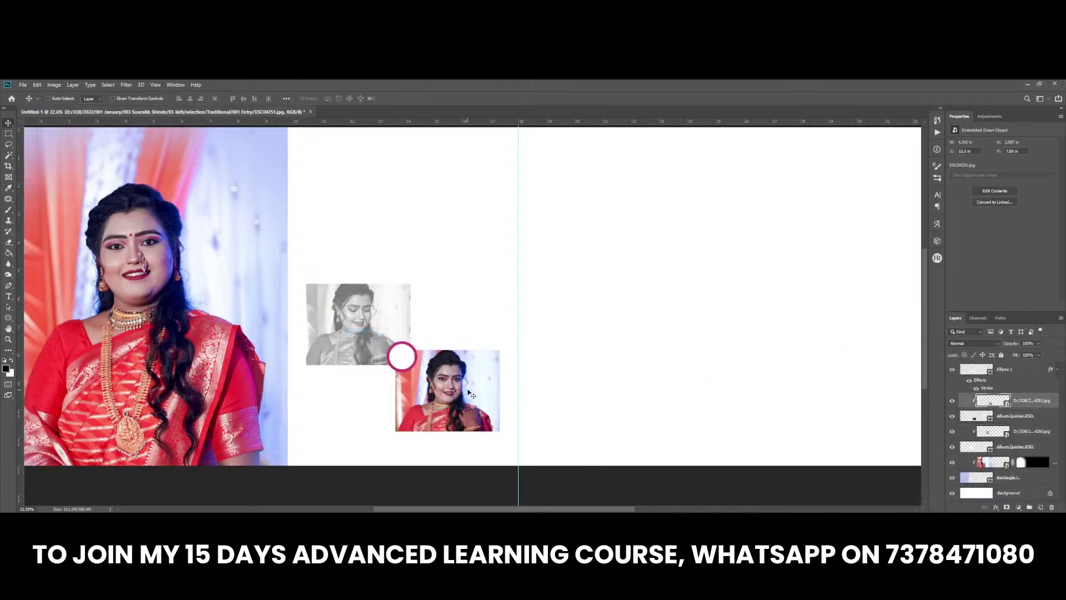
key("shift+alt+y")
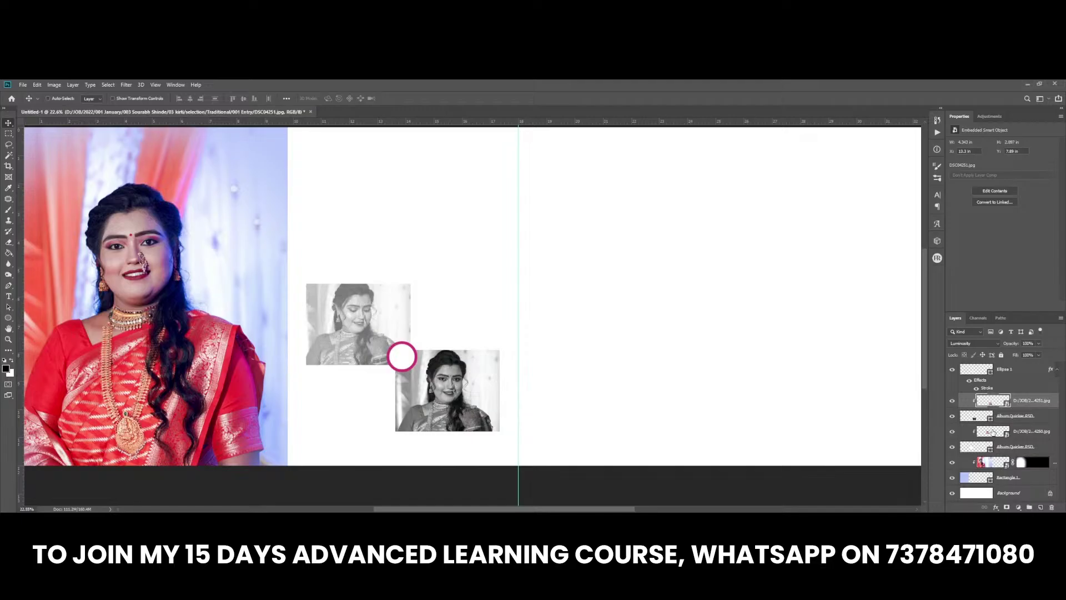
left_click(1003, 417)
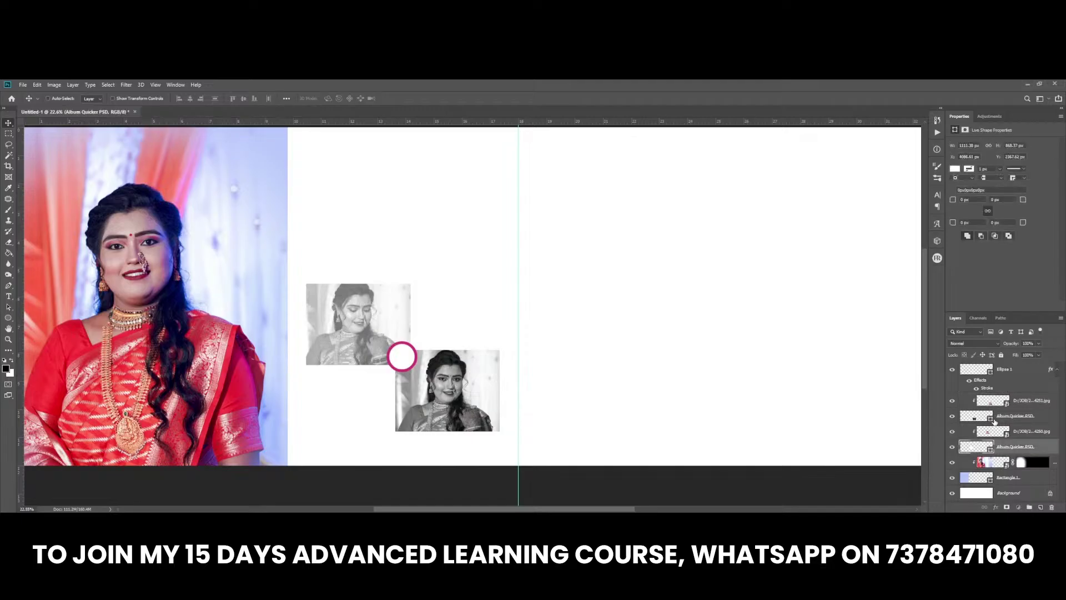
left_click(989, 417)
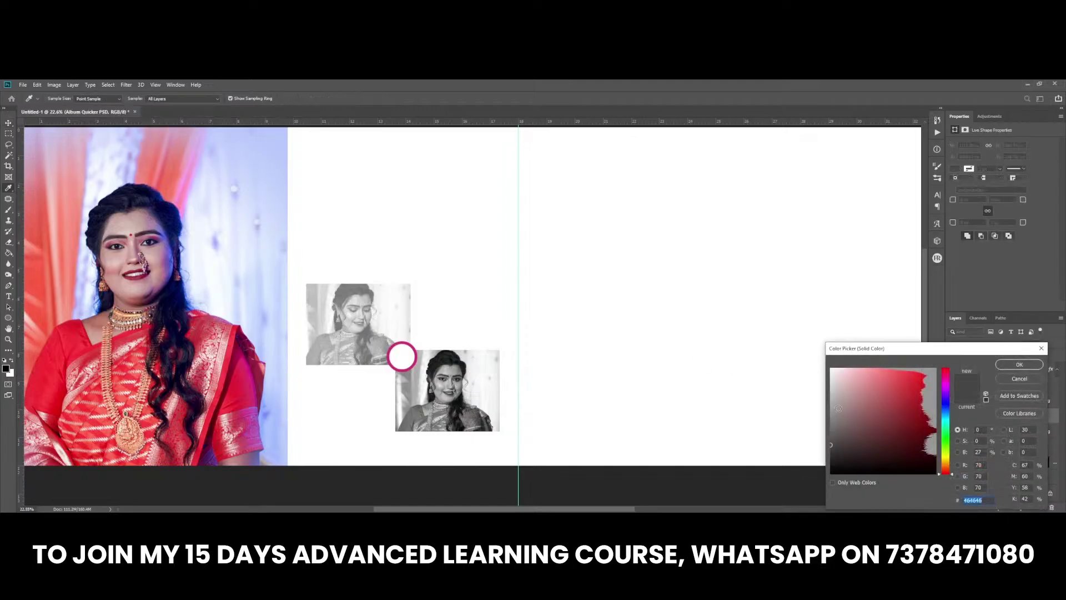
key("Return")
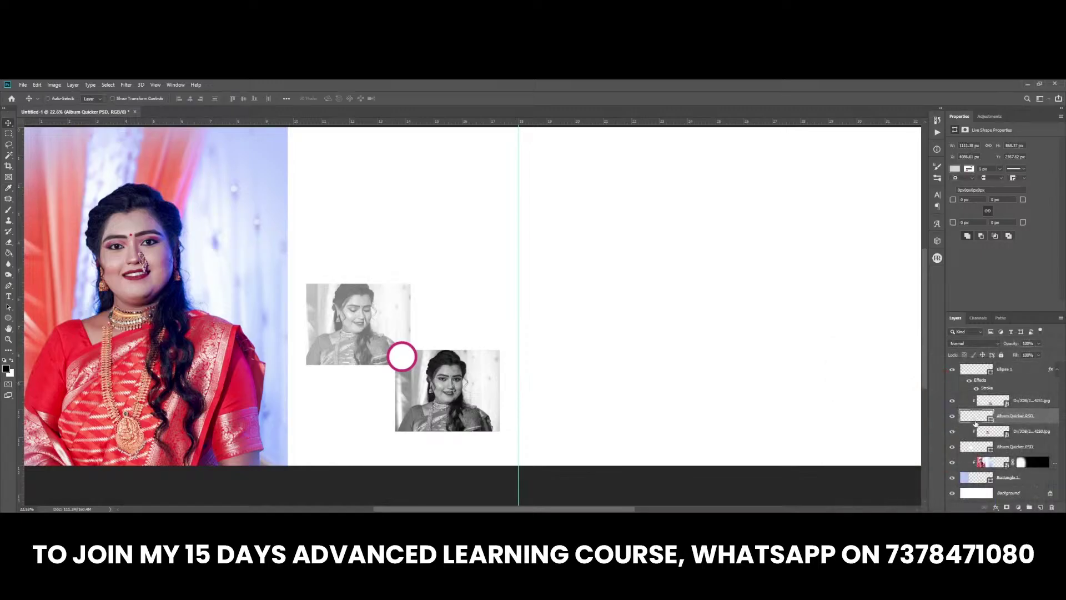
Step: Fade the lower photo to about 39% opacity and fill its backing shape white
left_click(1010, 405)
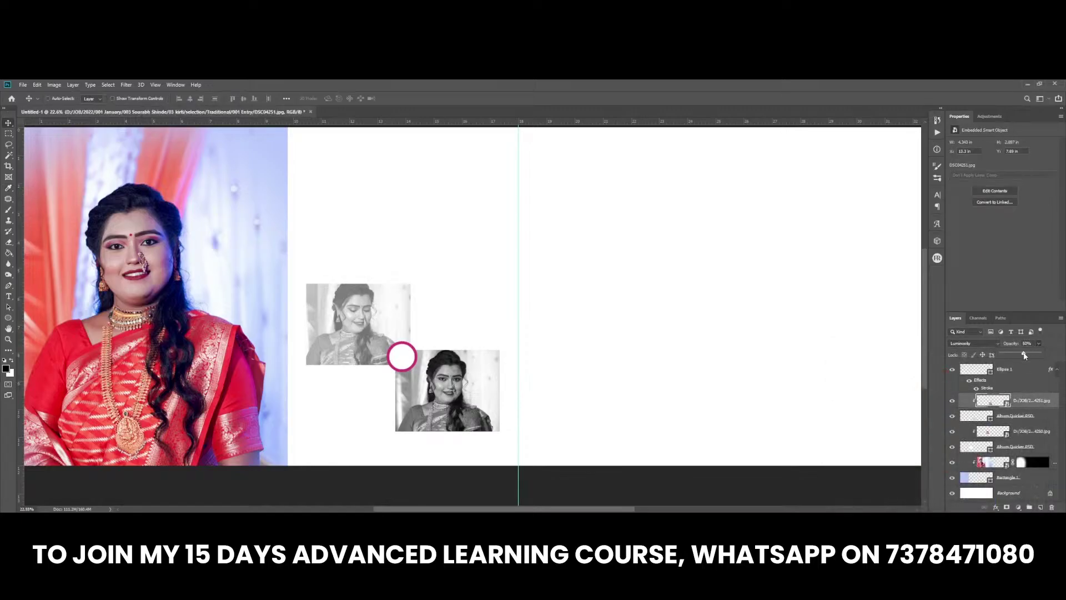
left_click_drag(1024, 355, 1017, 356)
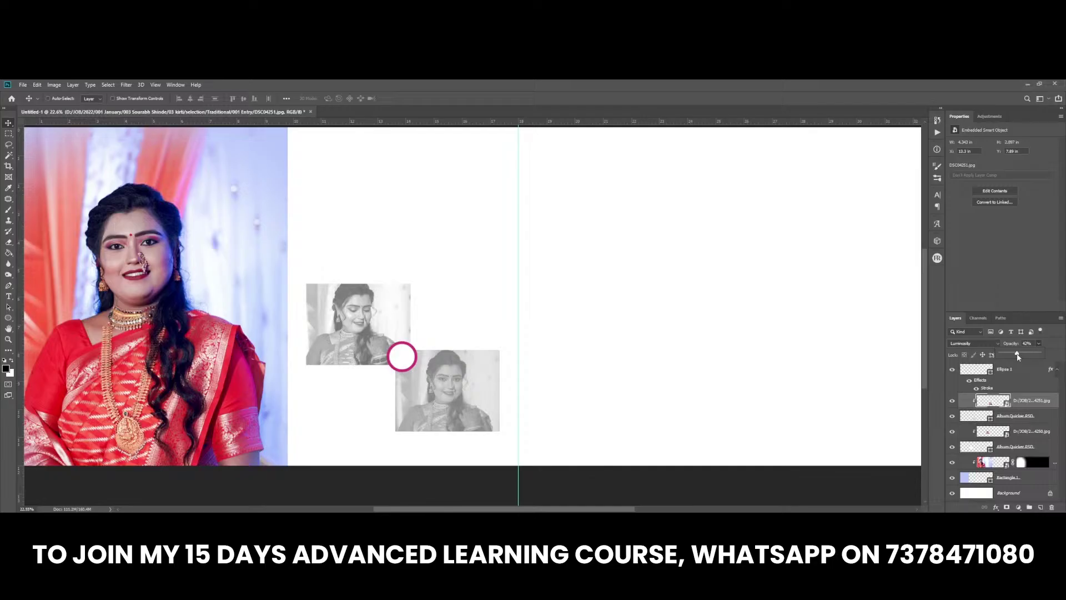
double_click(991, 417)
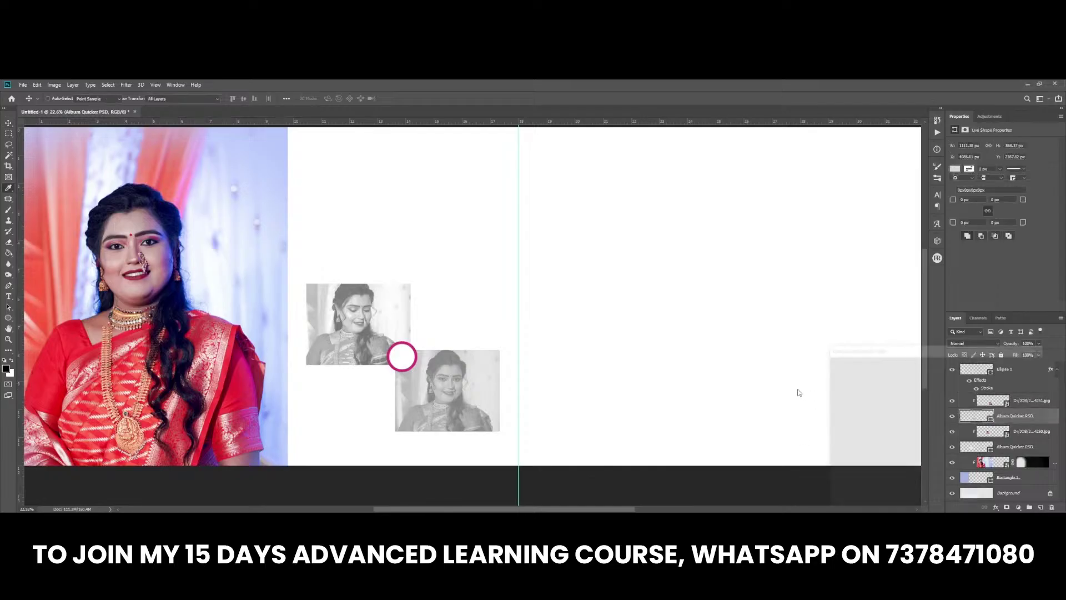
left_click(825, 368)
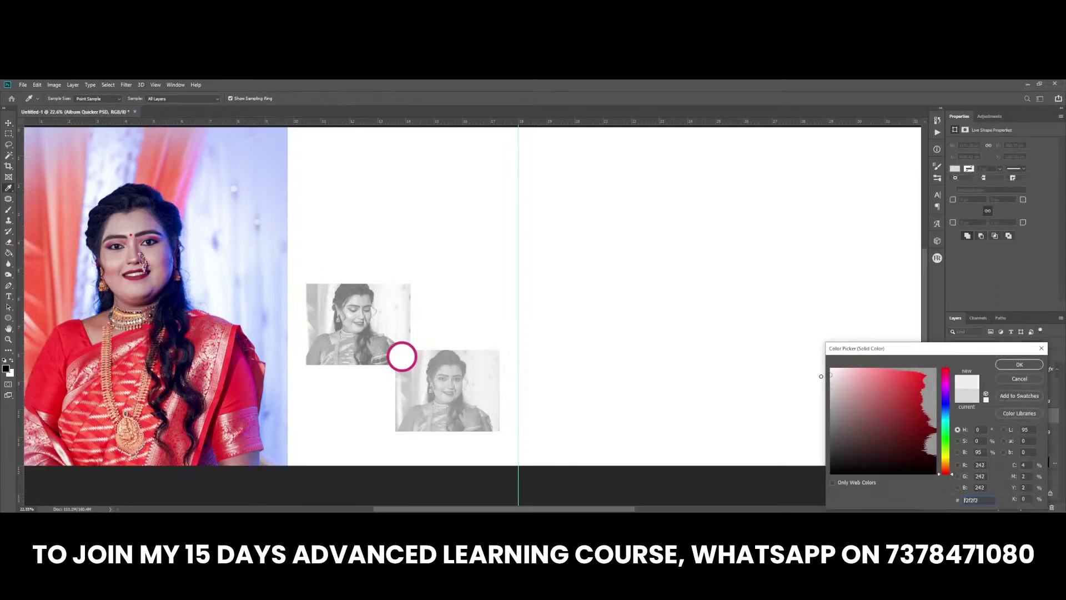
key("Return")
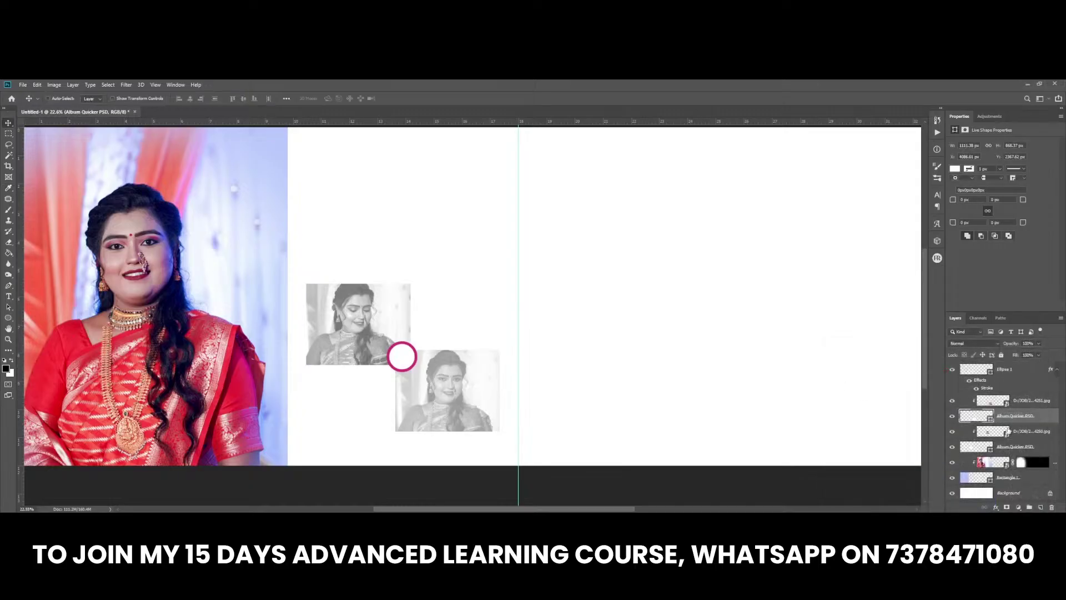
Step: Raise the 4251.jpg photo's opacity to 58% and select the lower backing shape
left_click(1019, 432)
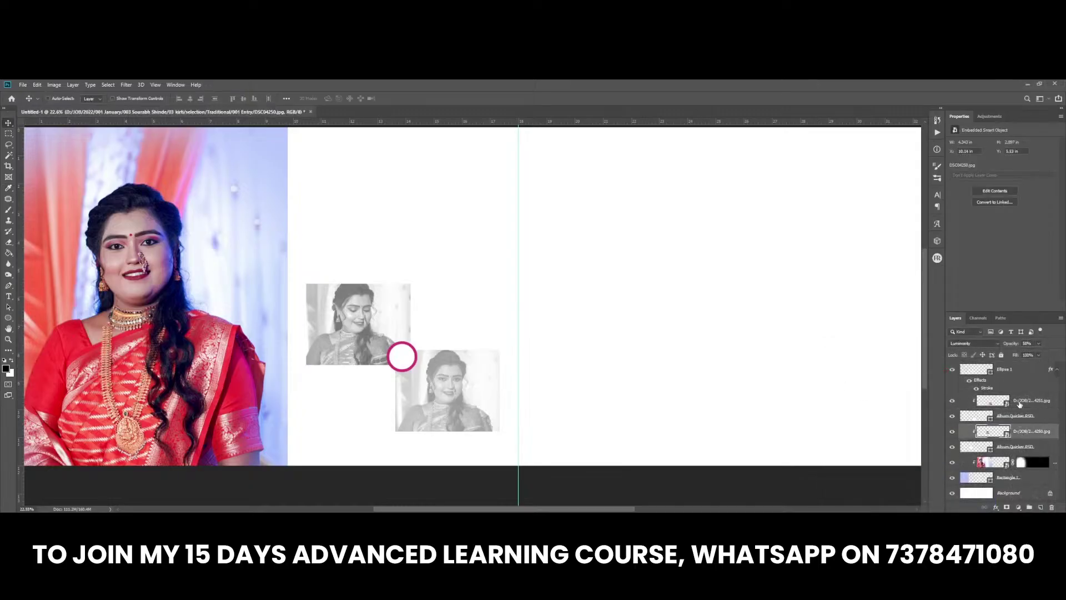
left_click(1019, 403)
key("5")
key("8")
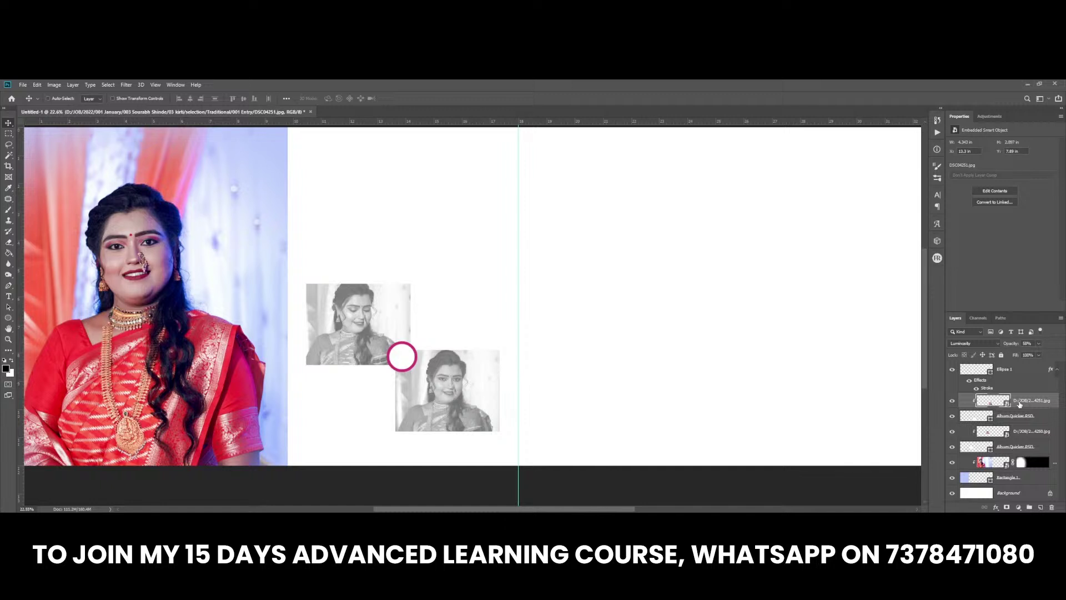
key("alt+bracketleft")
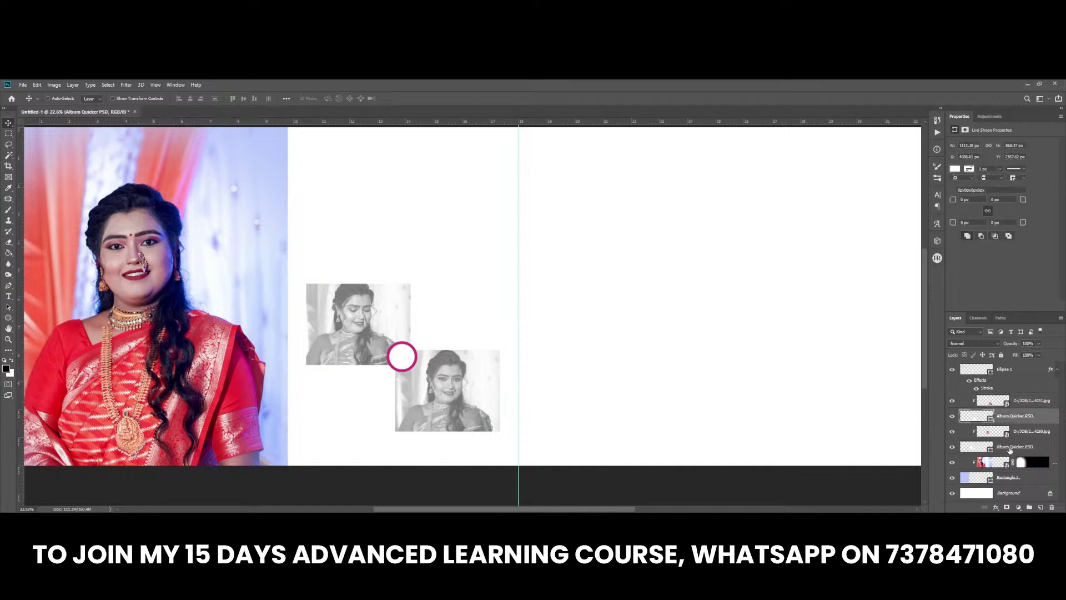
left_click(1009, 449)
Step: Give the Ellipse 1 ring a 32 px red stroke
left_click(999, 416)
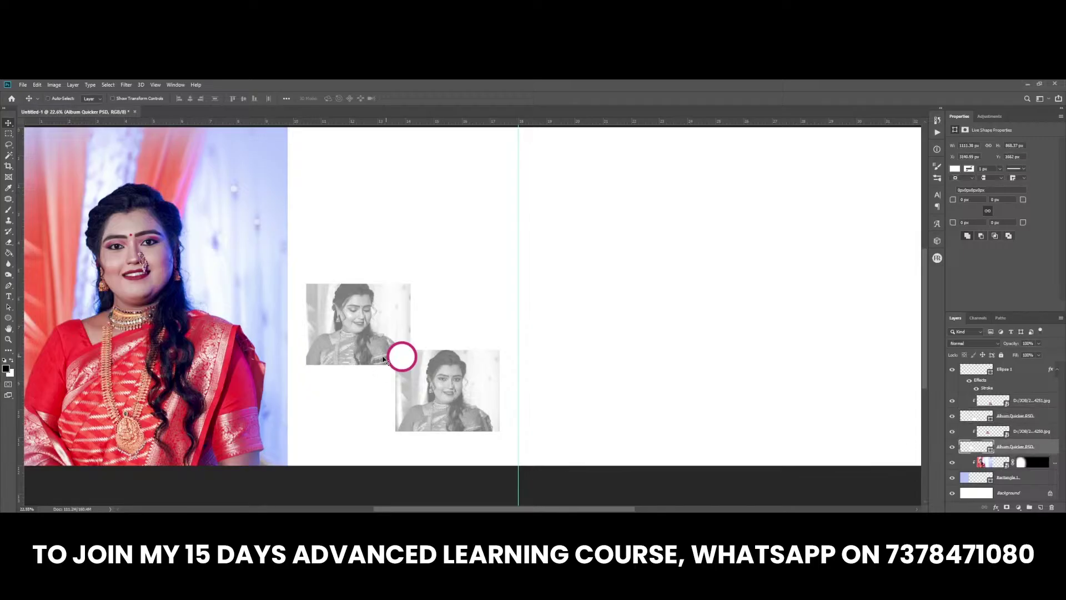
scroll(375, 369, "up", 1)
right_click(412, 369)
left_click(439, 372)
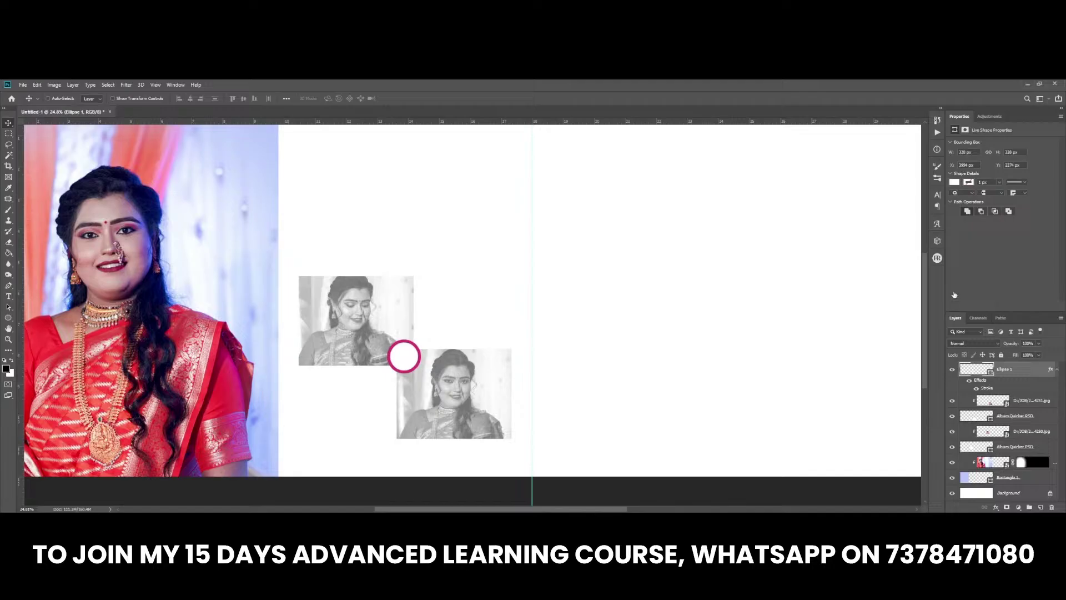
double_click(987, 387)
left_click(862, 382)
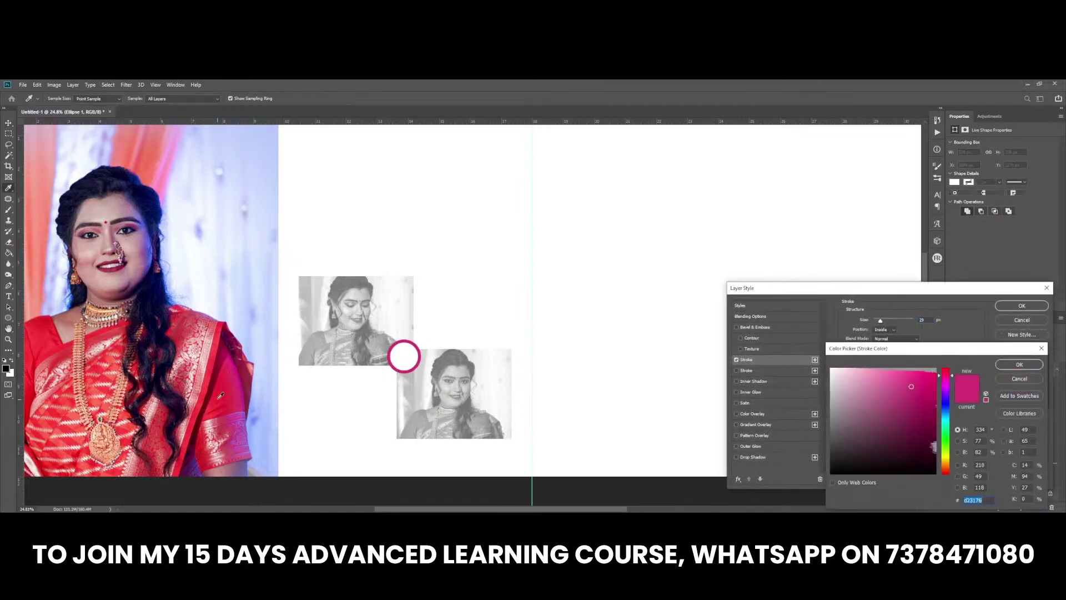
left_click(1020, 364)
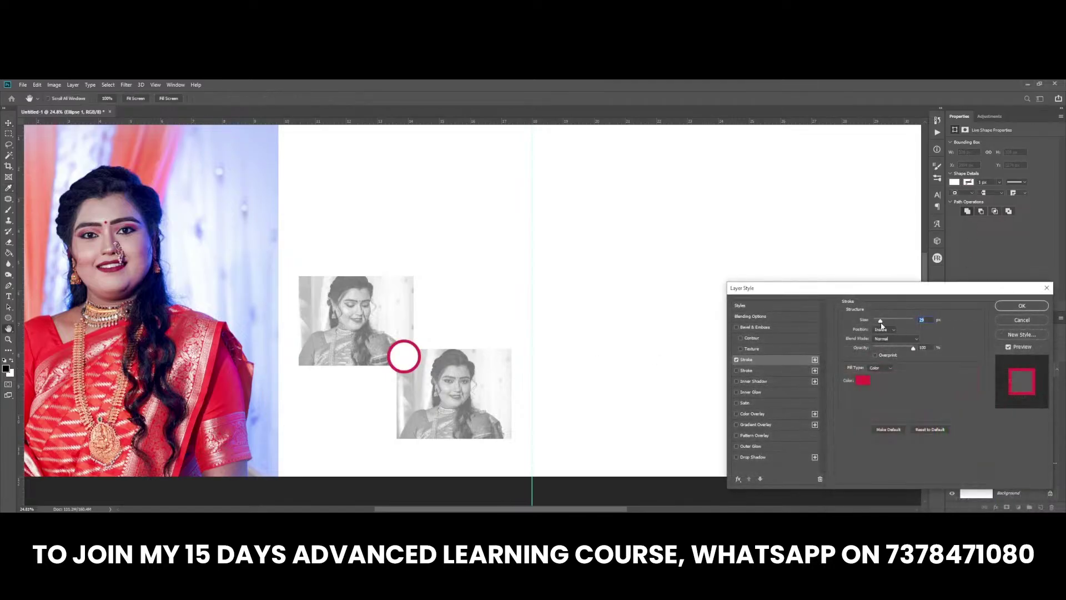
left_click_drag(880, 321, 881, 325)
key("Return")
Step: Scale the ringed circle down slightly with Free Transform
scroll(403, 358, "up", 2)
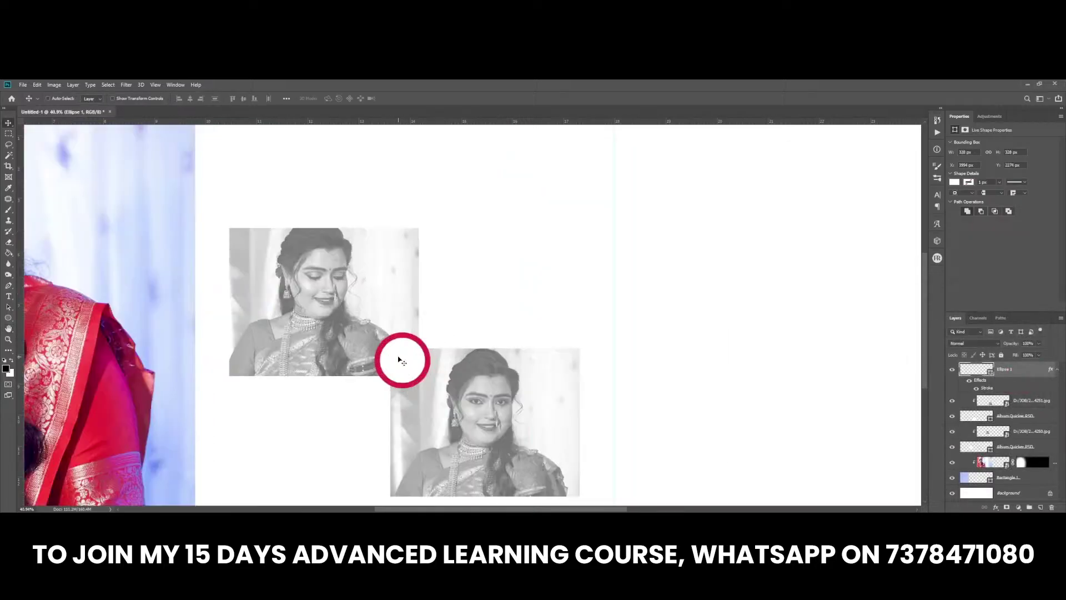
key("ctrl+t")
left_click_drag(428, 340, 424, 337)
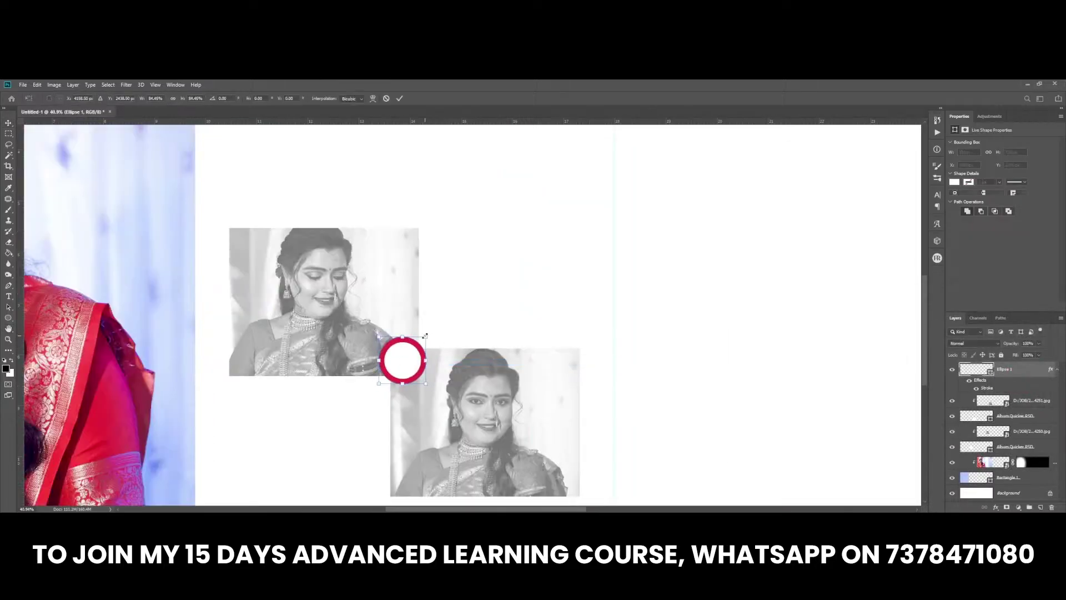
key("Return")
scroll(374, 367, "up", 1)
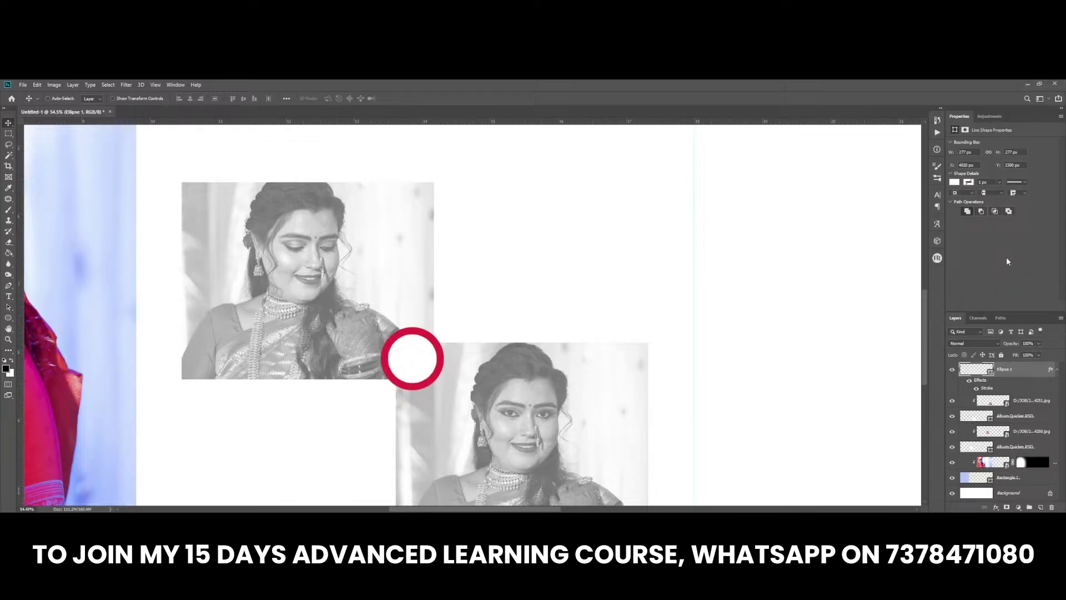
scroll(315, 367, "up", 1)
scroll(315, 367, "up", 1)
scroll(379, 356, "up", 1)
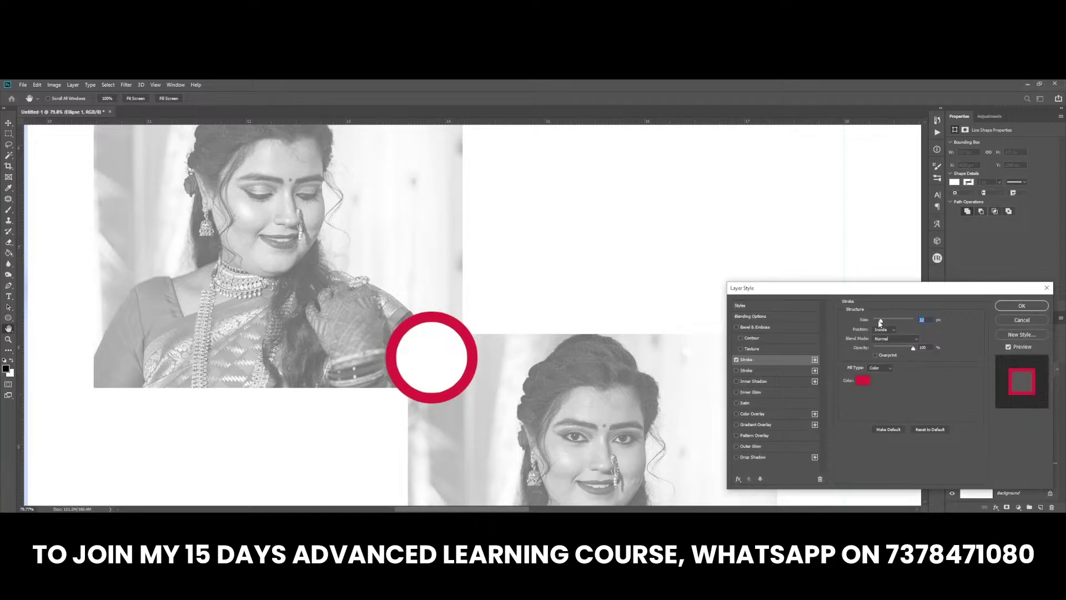
Step: Discard a trial 13 px stroke and add a new empty layer
left_click_drag(880, 321, 878, 321)
key("Escape")
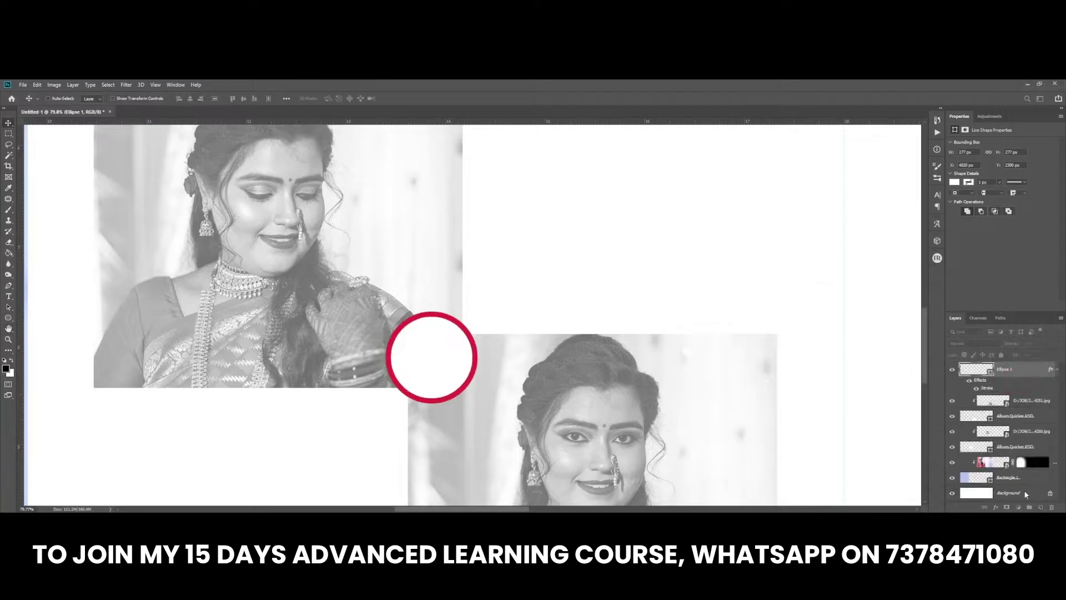
left_click(1040, 507)
key("v")
scroll(392, 300, "up", 1)
Step: Draw a heart shape inside the circle filled with the ring's red
key("u")
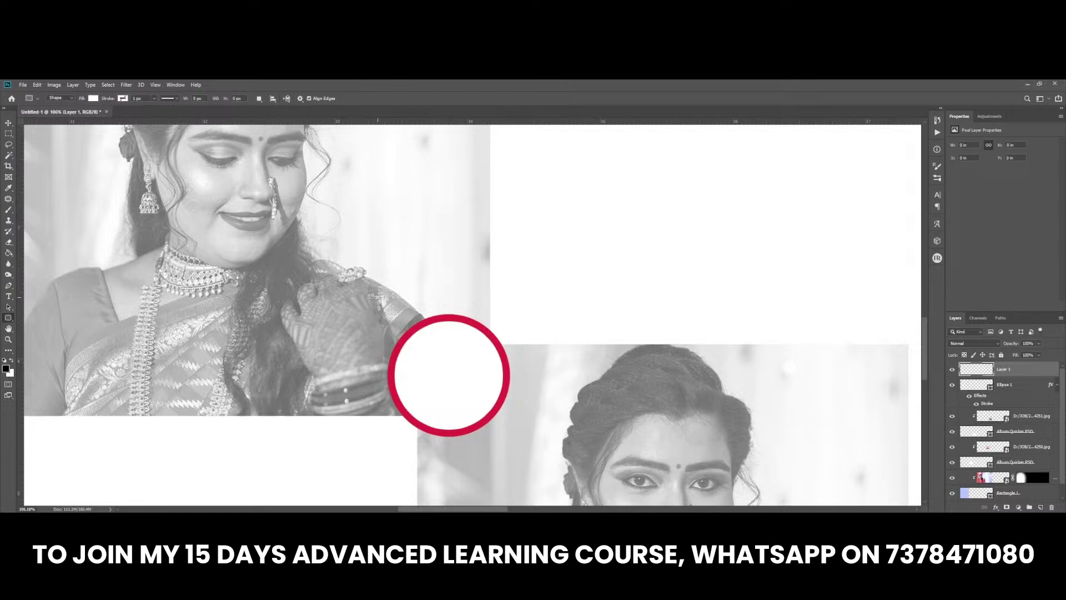
key("shift+u")
key("shift+u")
key("shift+u")
left_click_drag(434, 367, 464, 392)
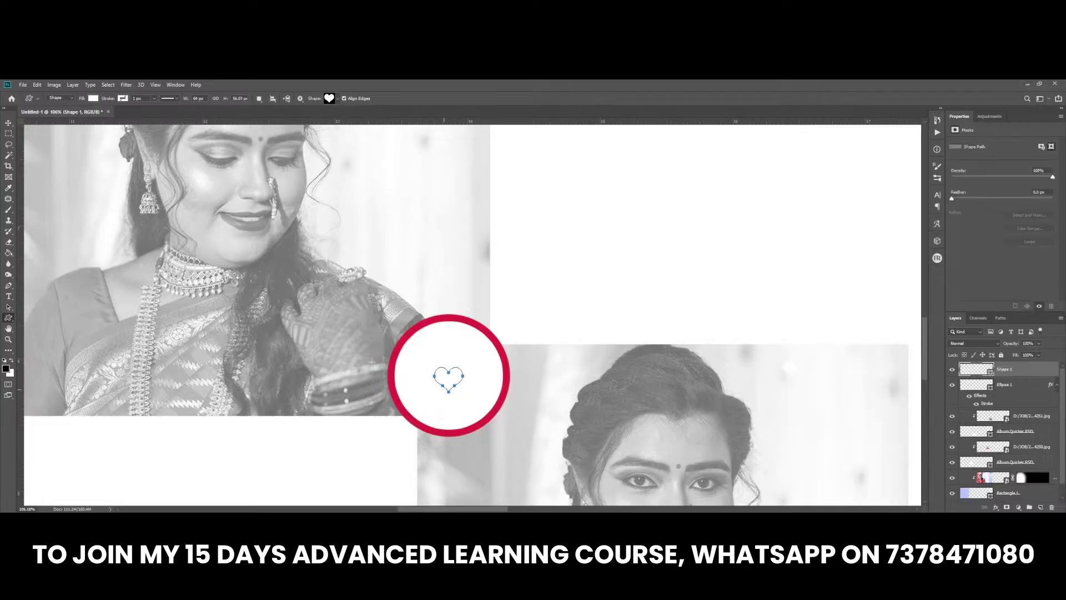
left_click(15, 123)
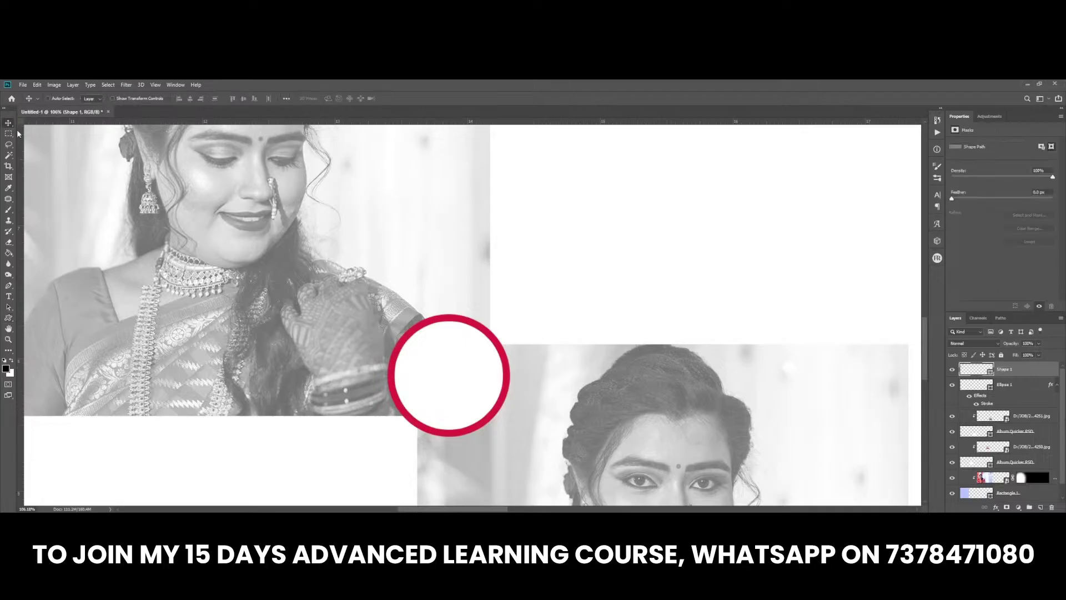
double_click(976, 368)
left_click(496, 342)
left_click(1032, 356)
Step: Open the DSC04250 smart object's contents in its own tab
scroll(439, 337, "down", 1)
scroll(439, 337, "down", 5)
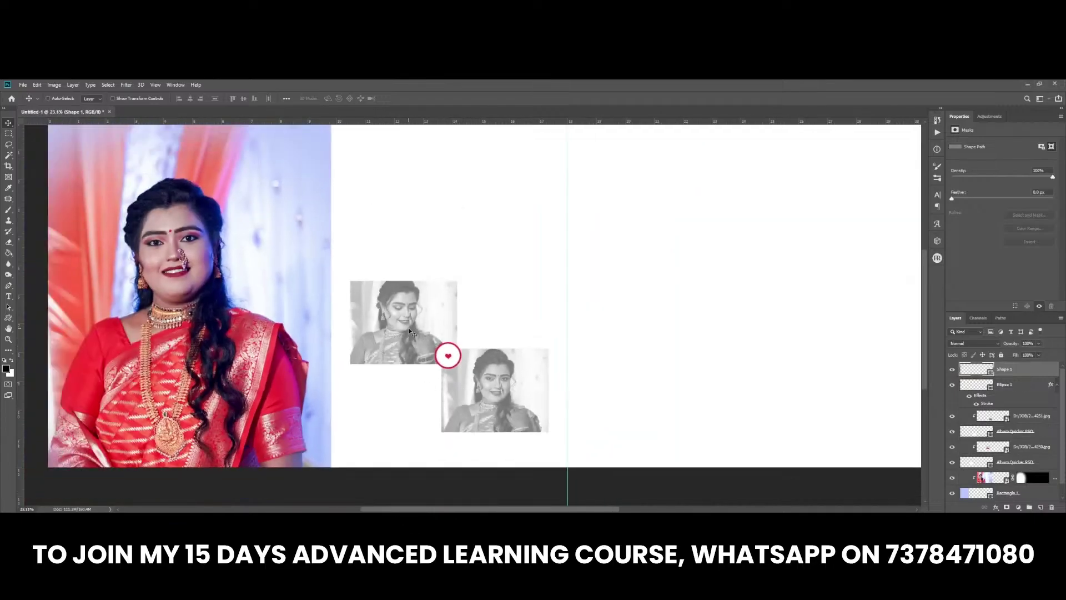
double_click(412, 332)
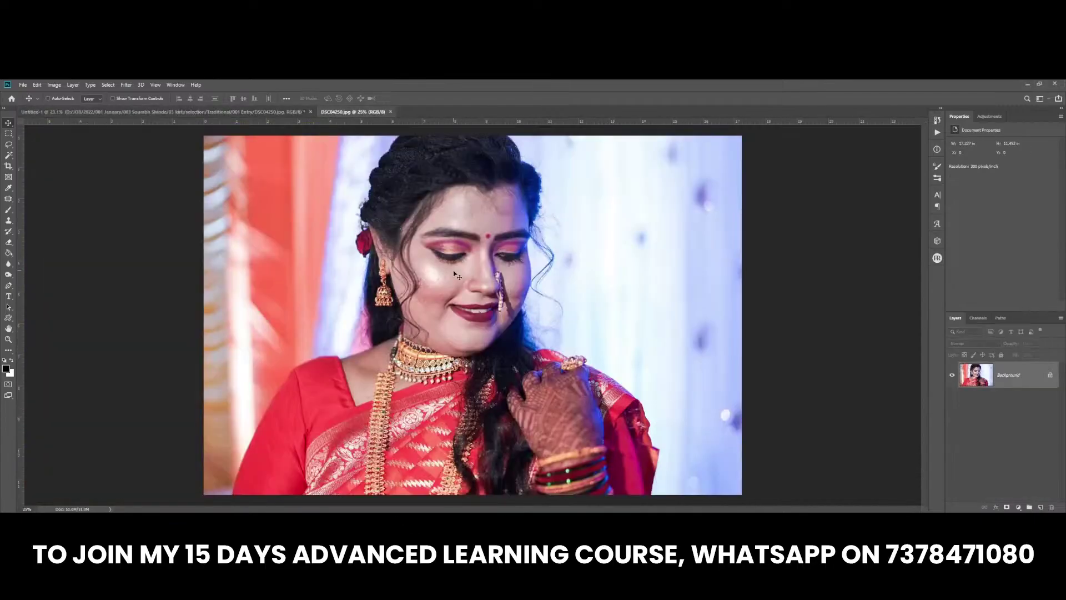
Step: Marquee the woman's head and shoulders, then deselect
scroll(455, 274, "down", 1)
key("m")
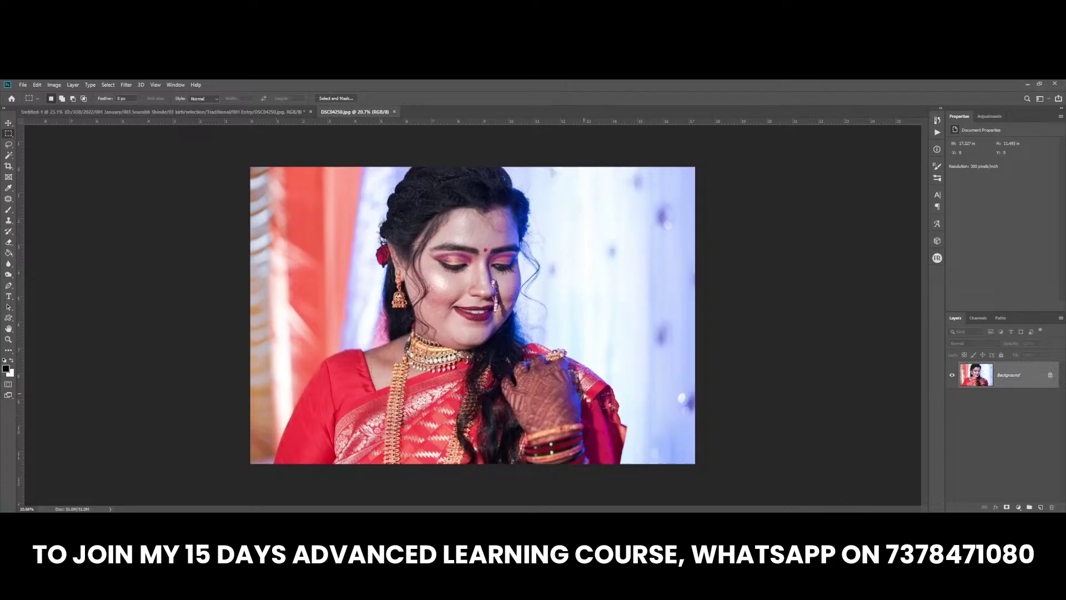
left_click_drag(585, 393, 371, 177)
scroll(450, 285, "up", 2)
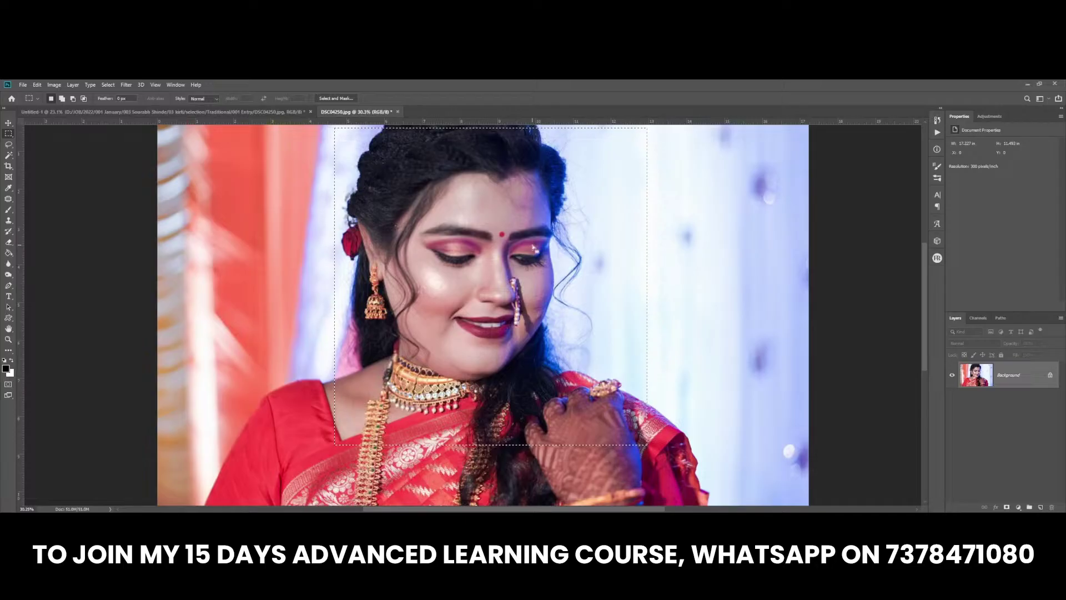
key("ctrl+d")
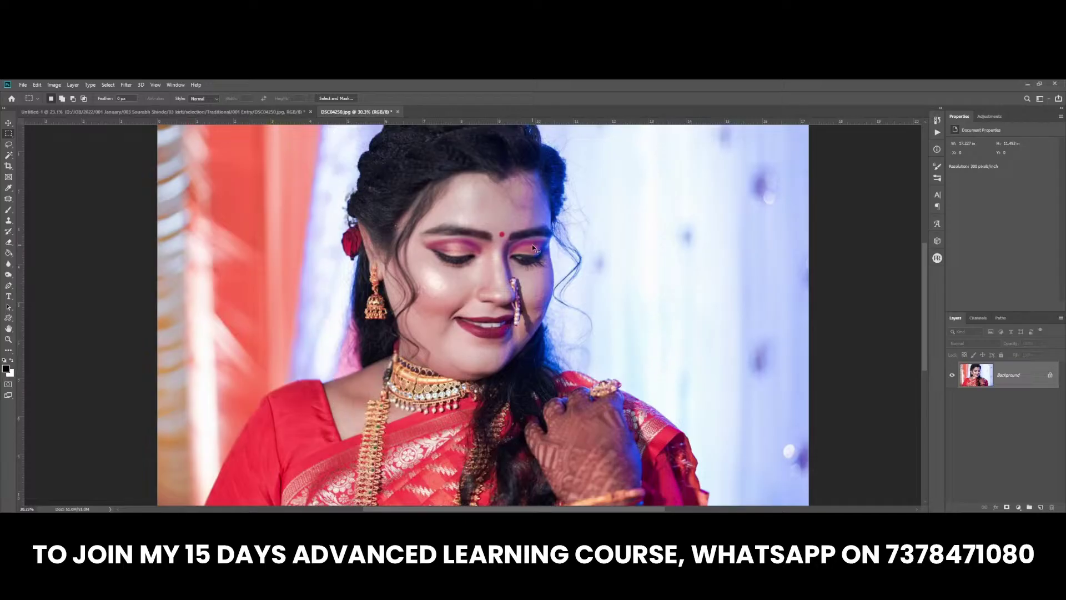
Step: Save DSC04250.jpg with the JPEG options and close it
key("ctrl+s")
key("Return")
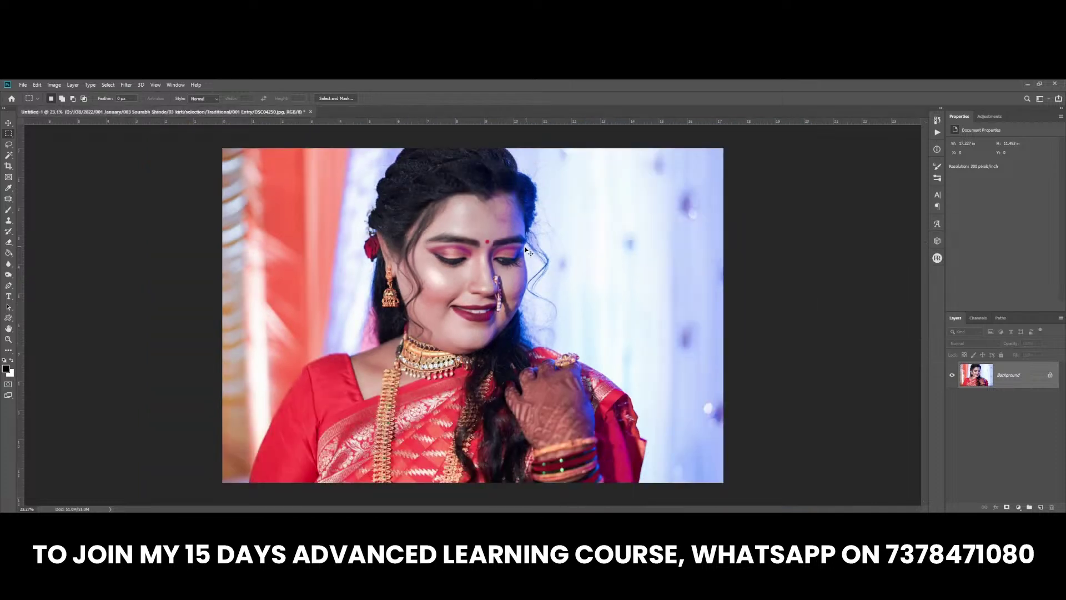
key("ctrl+w")
Step: Select the DSC04251 layer and open its contents, zoomed in slightly
key("v")
right_click(508, 400)
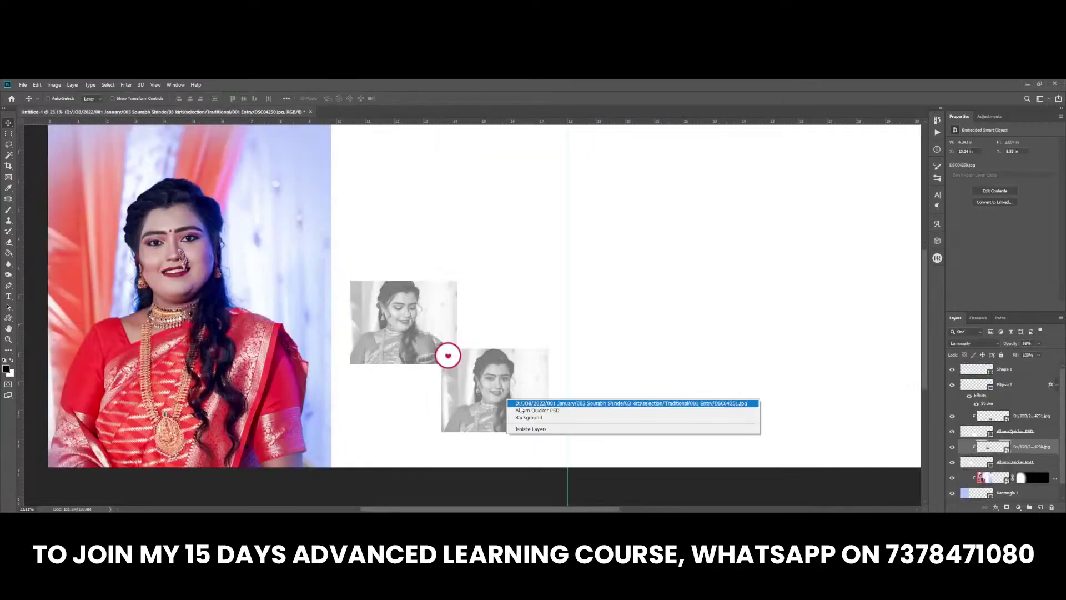
left_click(519, 404)
right_click(503, 383)
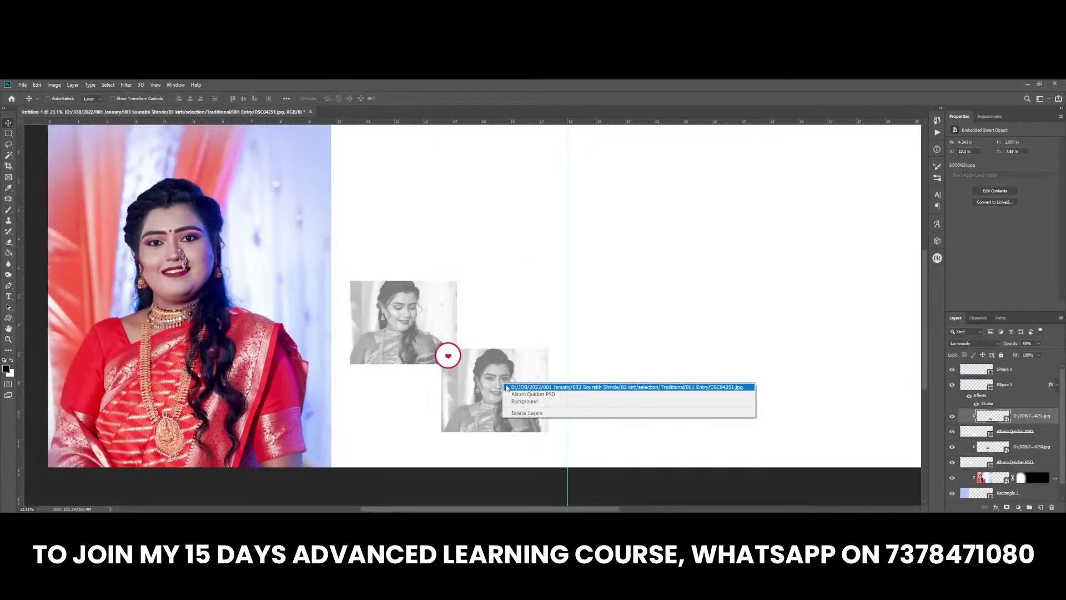
left_click(515, 387)
double_click(514, 388)
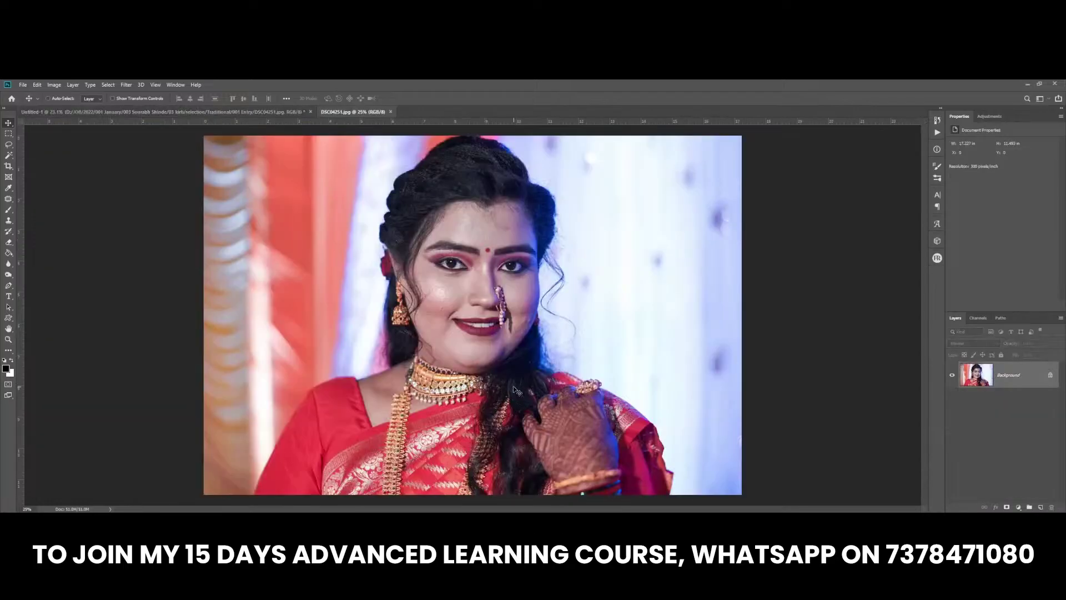
key("ctrl+plus")
Step: Select the face area and fade the last effect to 50% opacity
key("m")
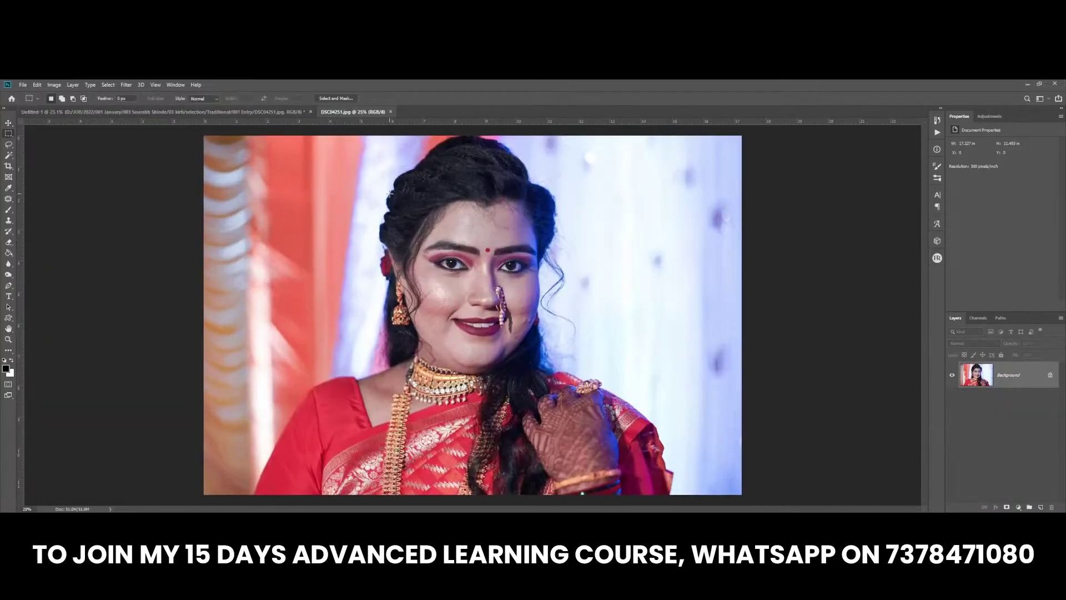
left_click_drag(385, 181, 574, 399)
key("l")
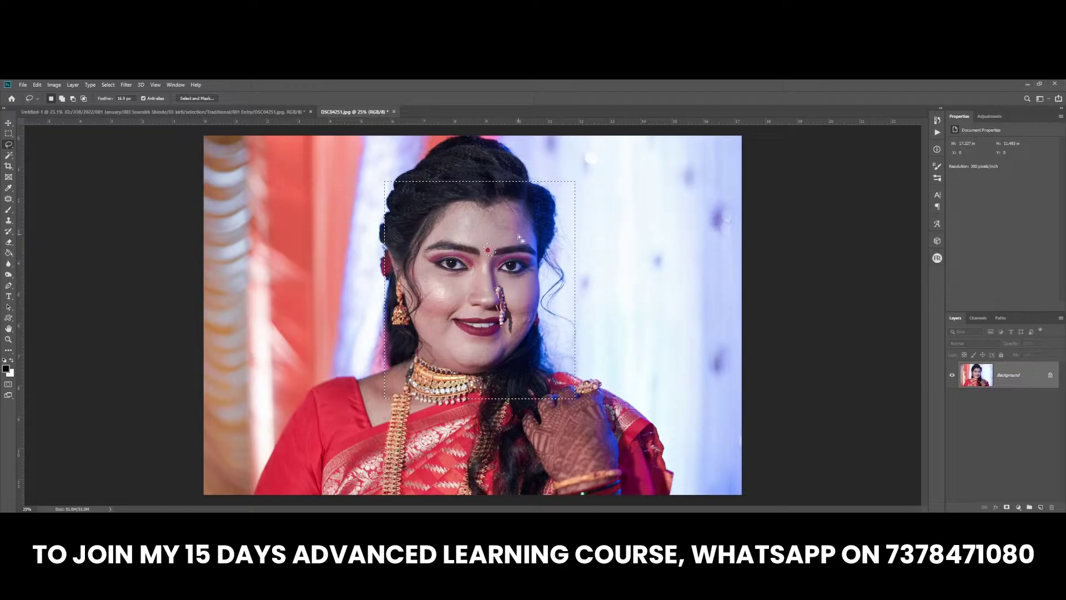
key("ctrl+shift+f")
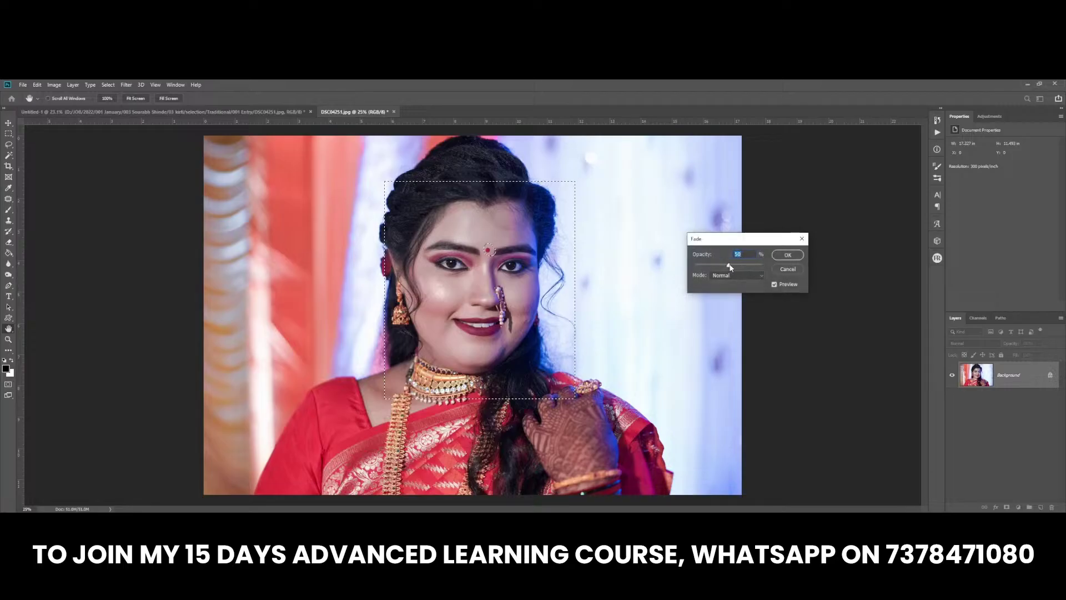
left_click(787, 255)
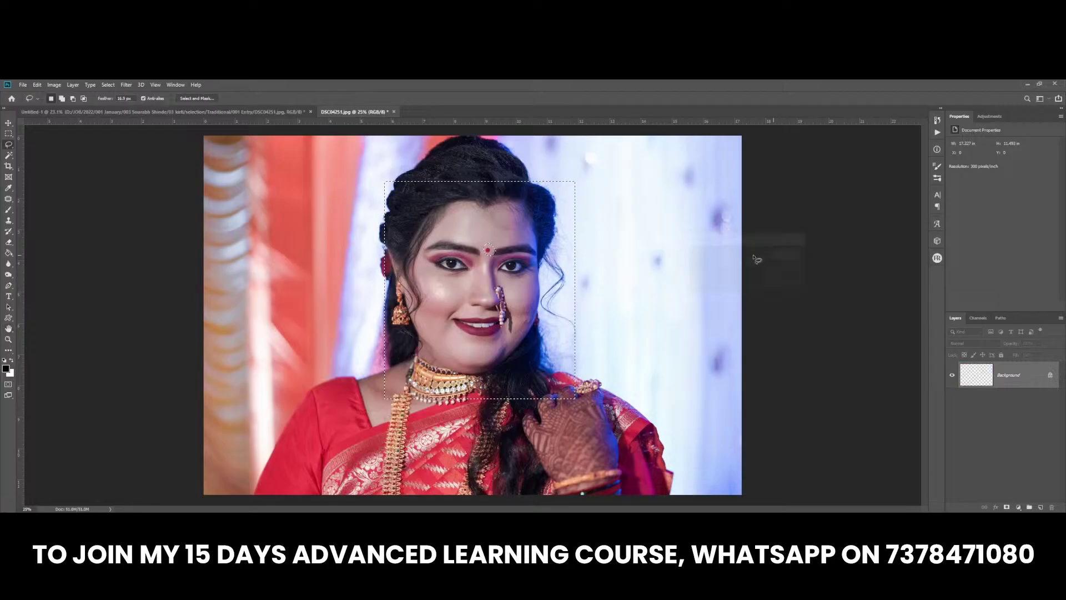
key("ctrl+d")
Step: Patch three cheek blemishes with nearby clean skin using the Patch tool
scroll(524, 329, "up", 3)
scroll(538, 322, "up", 3)
key("j")
scroll(555, 314, "up", 2)
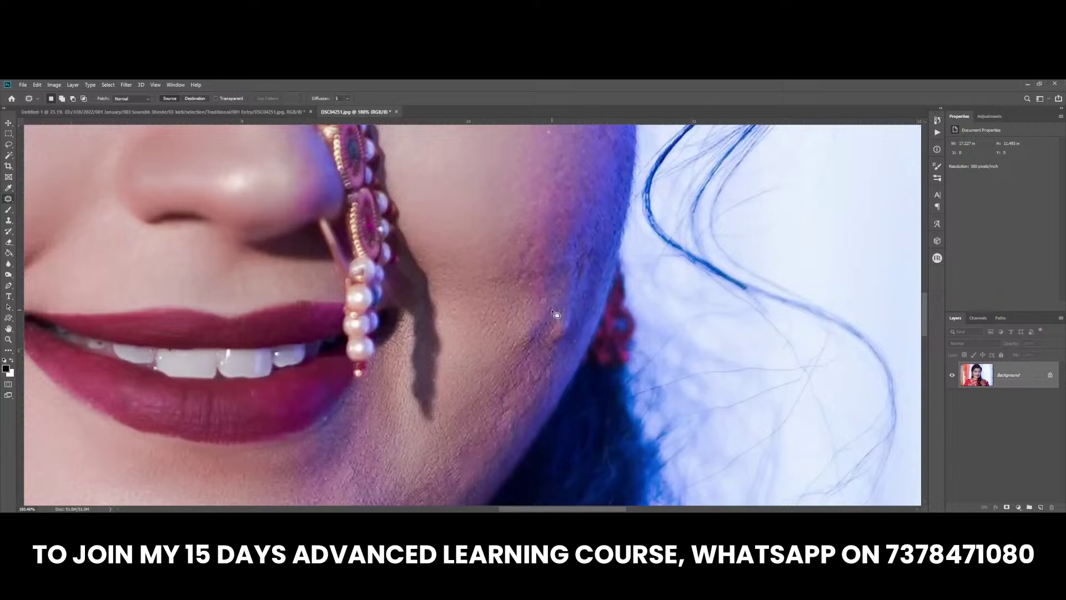
mouse_move(530, 345)
left_mouse_down()
mouse_move(550, 308)
mouse_move(527, 334)
left_mouse_up()
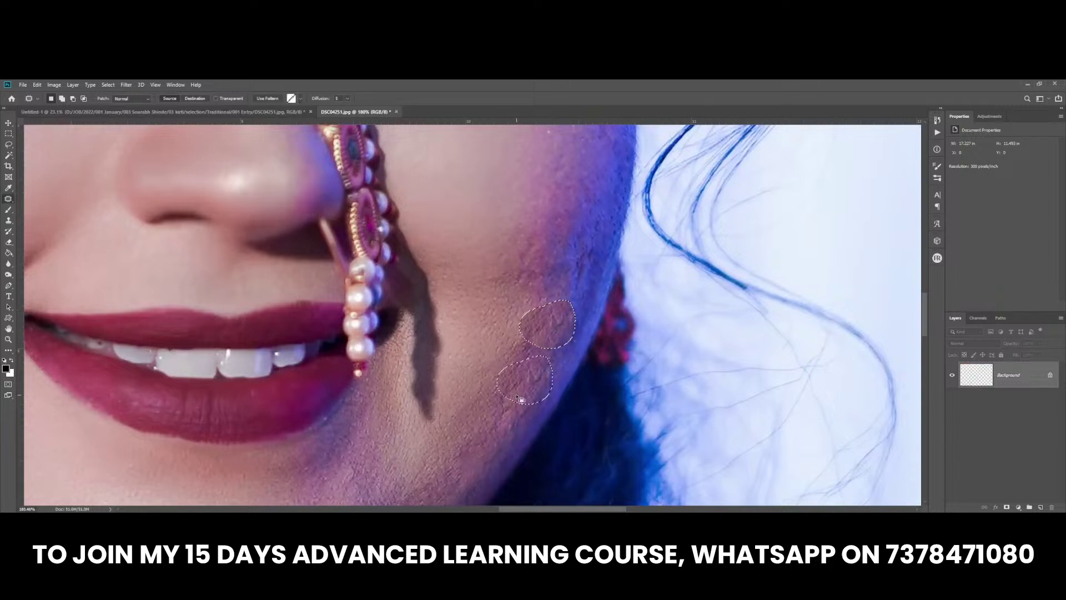
scroll(598, 240, "up", 1)
scroll(599, 240, "up", 1)
mouse_move(577, 239)
left_mouse_down()
mouse_move(556, 250)
mouse_move(611, 219)
left_mouse_up()
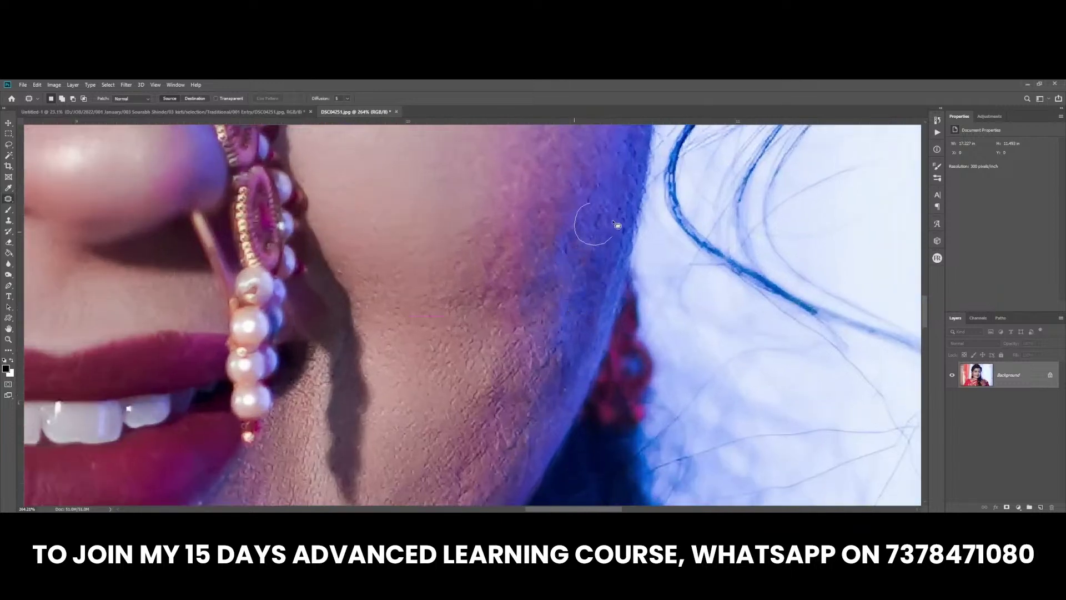
left_click_drag(559, 370, 553, 362)
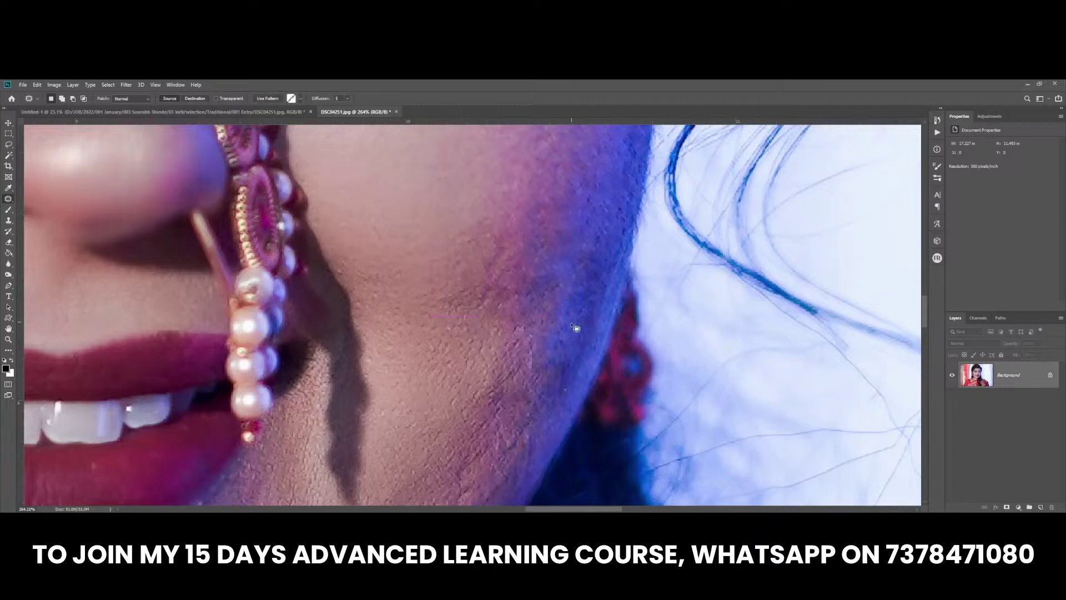
key("ctrl+d")
Step: Patch one more spot on the upper cheek
scroll(549, 378, "down", 3)
scroll(523, 421, "down", 1)
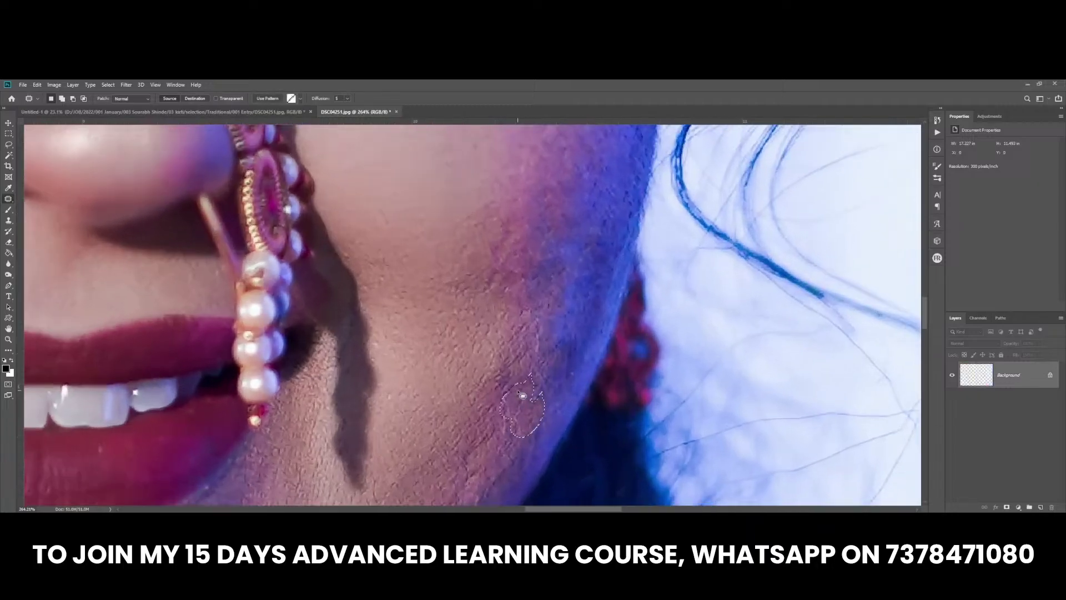
scroll(533, 372, "left", 2)
scroll(534, 367, "down", 2)
scroll(500, 333, "down", 2)
scroll(436, 291, "up", 2)
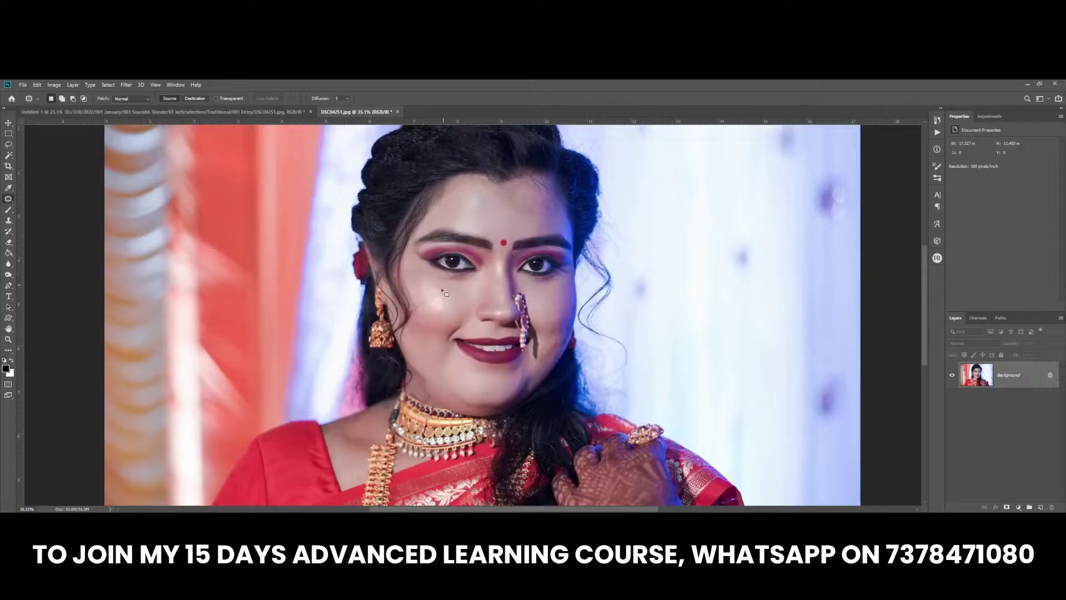
scroll(436, 291, "up", 2)
left_click_drag(446, 308, 447, 311)
key("ctrl+d")
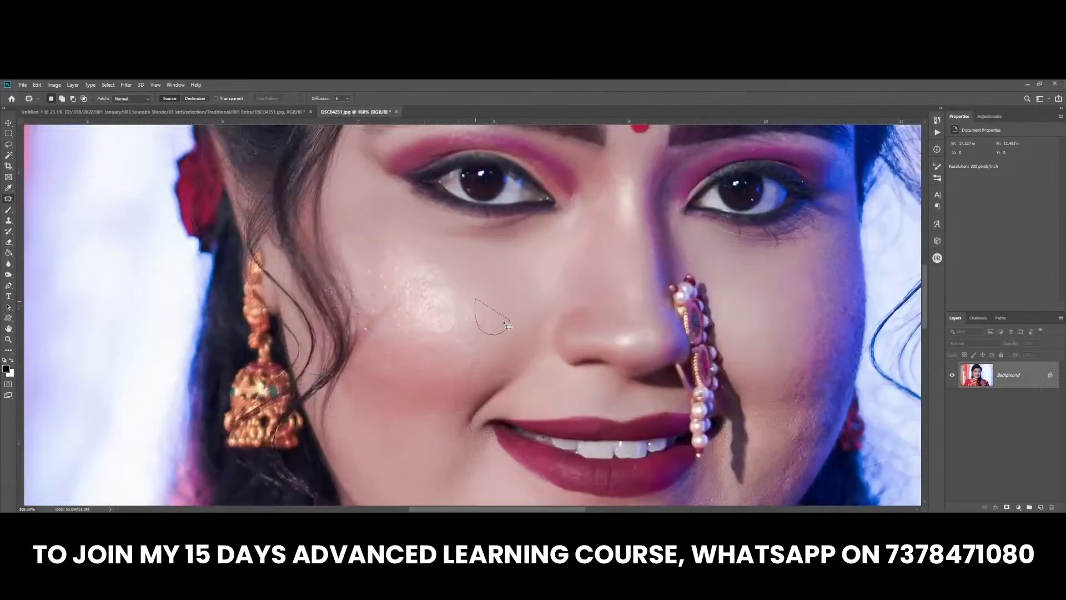
scroll(500, 322, "down", 2)
scroll(455, 294, "down", 2)
Step: Save DSC04251.jpg with the JPEG options and close it
key("ctrl+s")
key("Return")
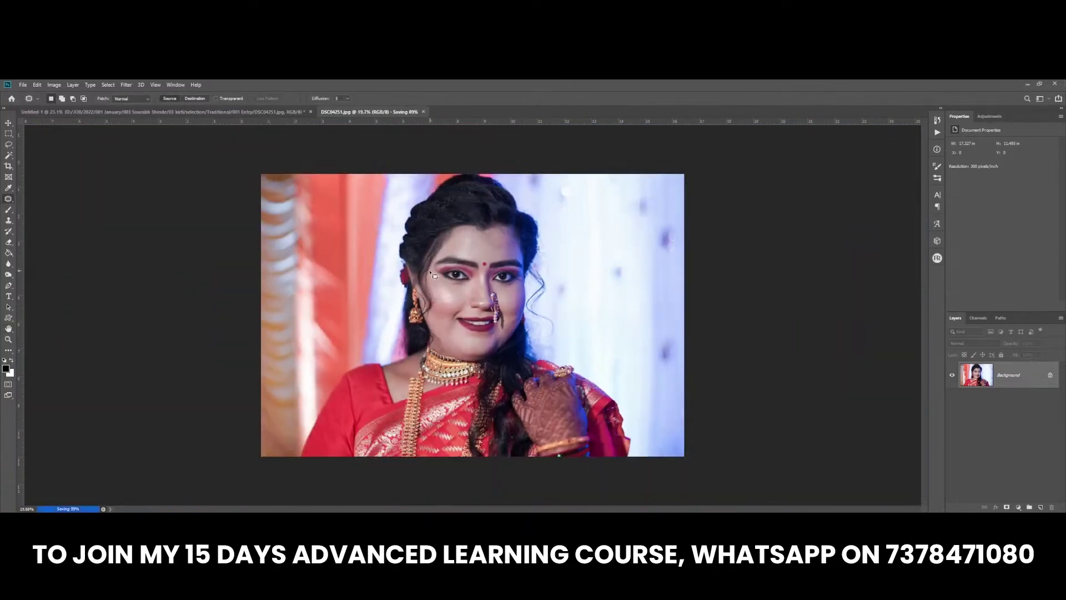
scroll(433, 275, "down", 1)
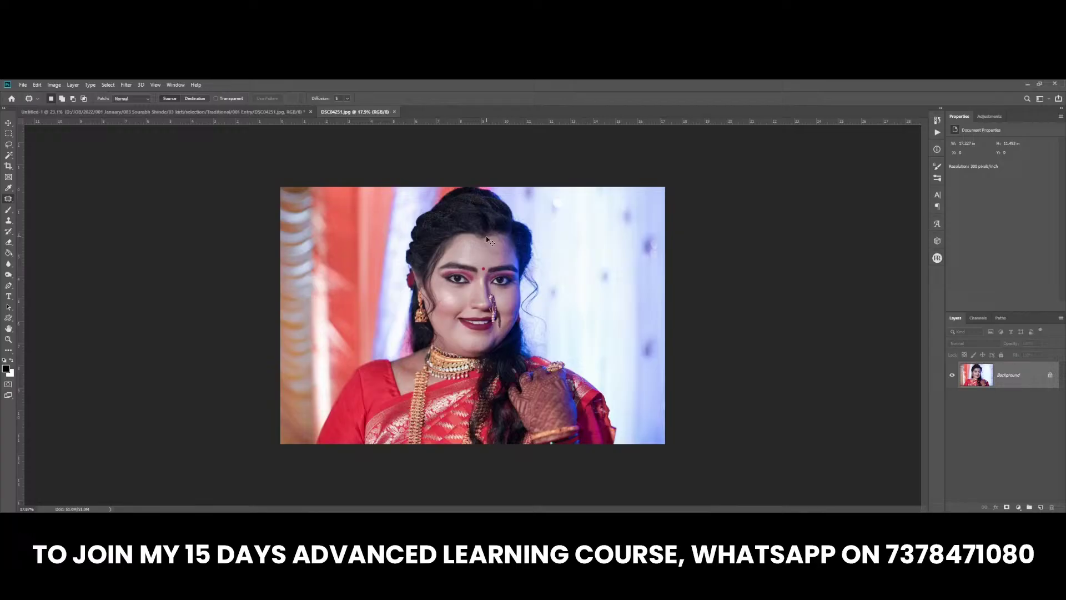
key("ctrl+w")
scroll(471, 240, "down", 1)
scroll(423, 340, "down", 1)
Step: Fill the heart shape (Shape 1) with light grey d6d6d6 sampled from the canvas
scroll(356, 370, "up", 2)
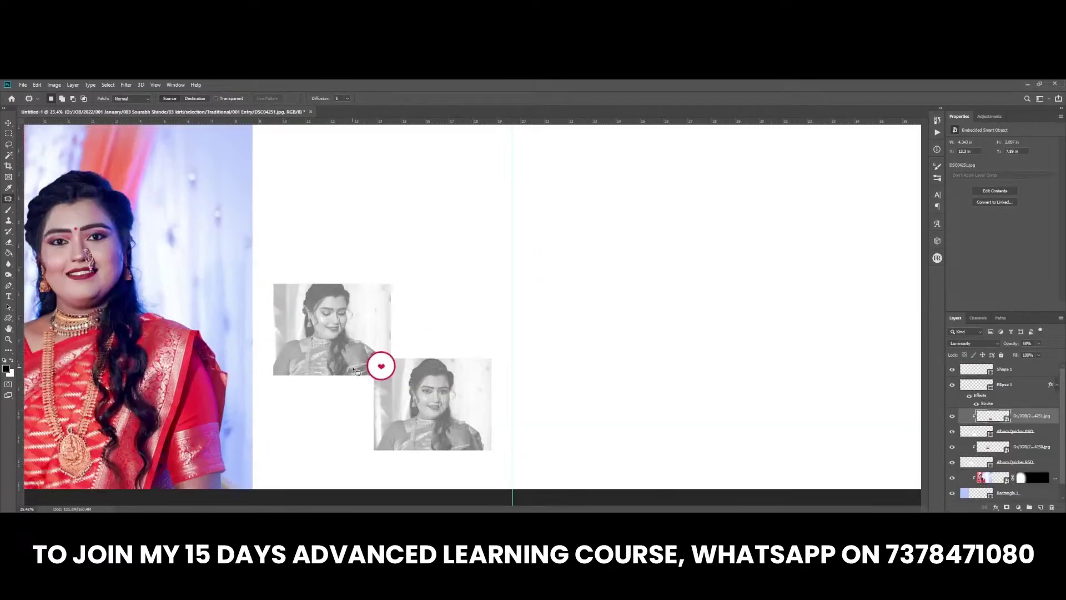
scroll(358, 371, "up", 2)
scroll(400, 369, "up", 2)
scroll(408, 386, "up", 1)
key("v")
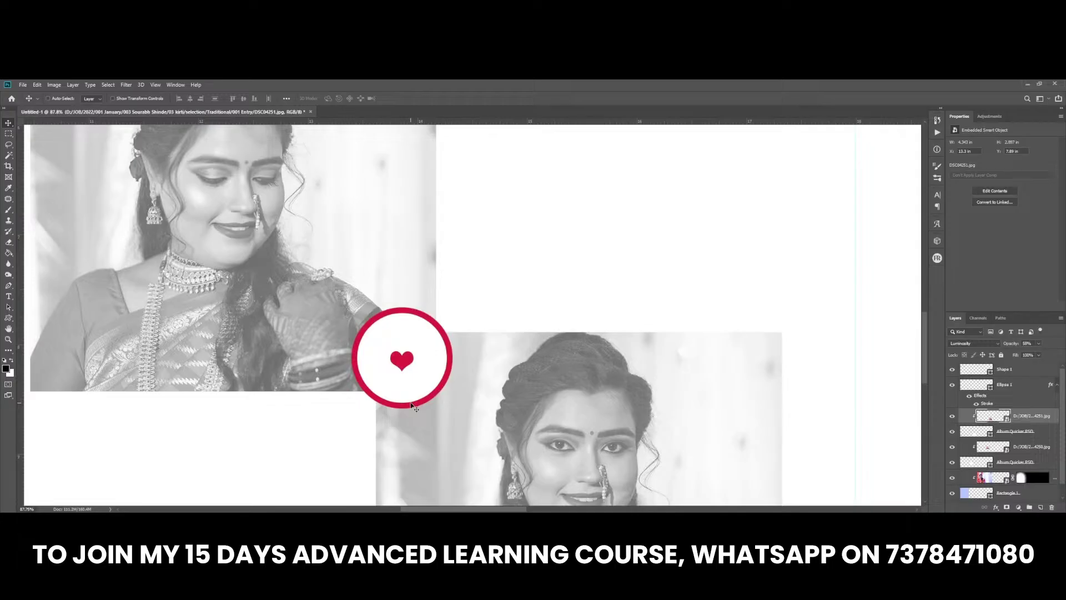
right_click(411, 406)
scroll(450, 344, "up", 2)
right_click(456, 336)
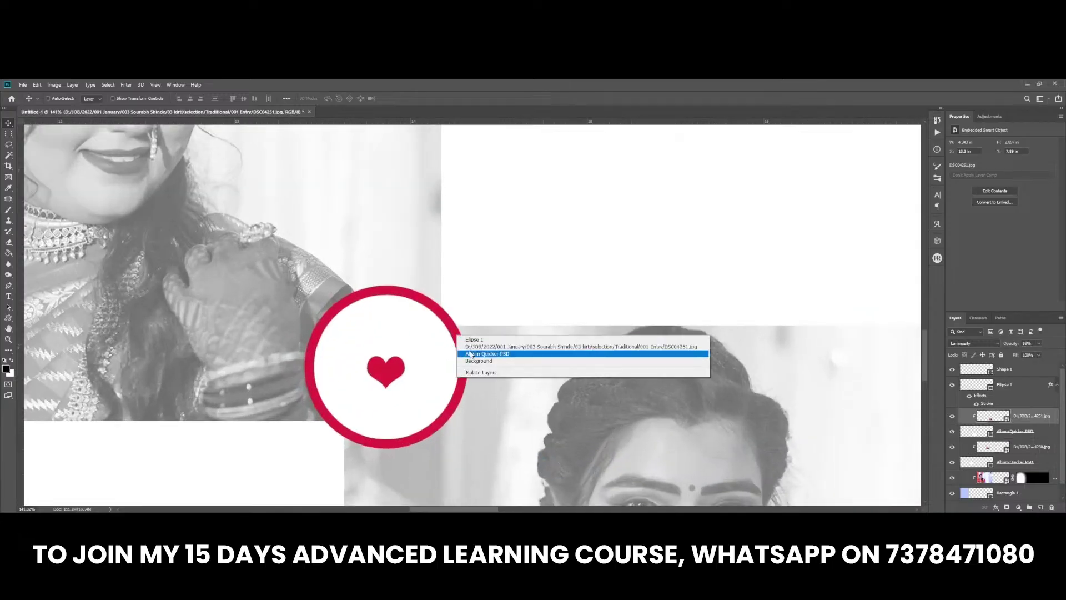
left_click(556, 350)
left_click(391, 382, "ctrl")
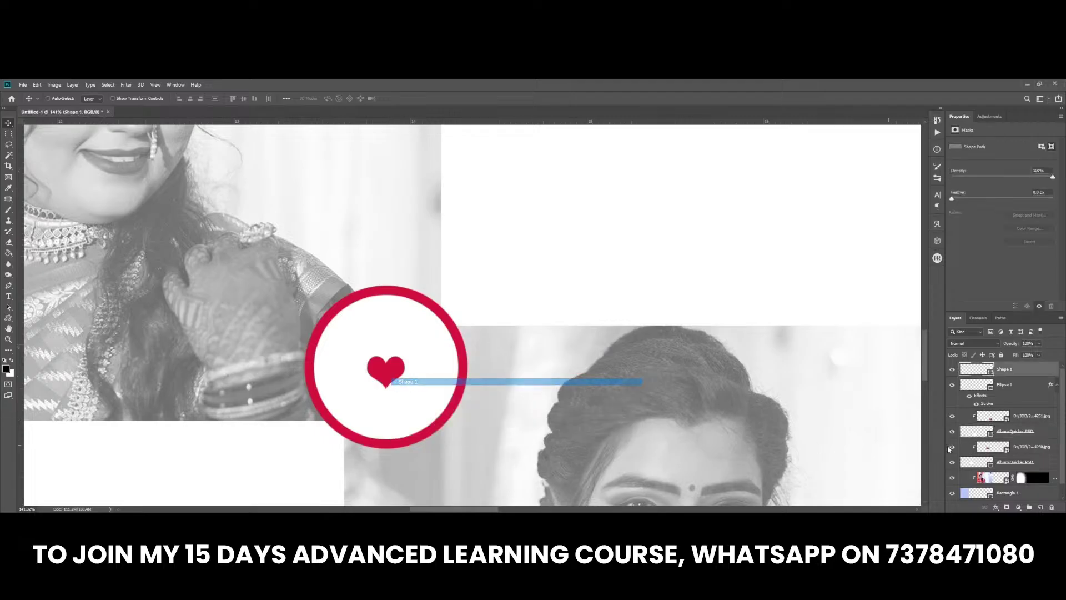
double_click(991, 369)
left_click_drag(511, 356, 528, 344)
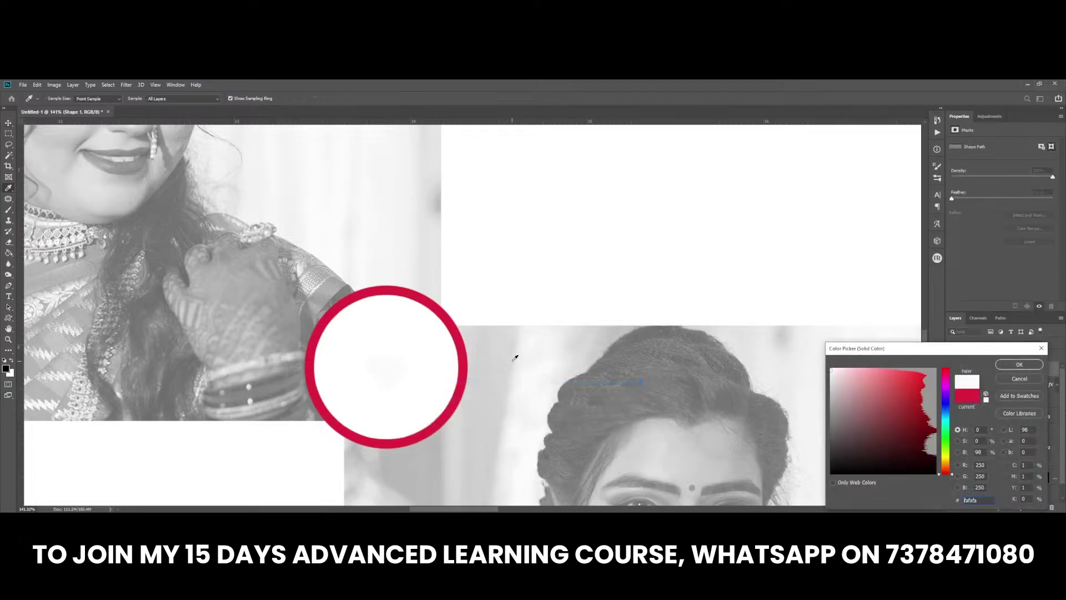
key("v")
key("Return")
Step: Shrink the red ring (Ellipse 1) to about 89% and nudge it down-right
scroll(474, 335, "down", 3)
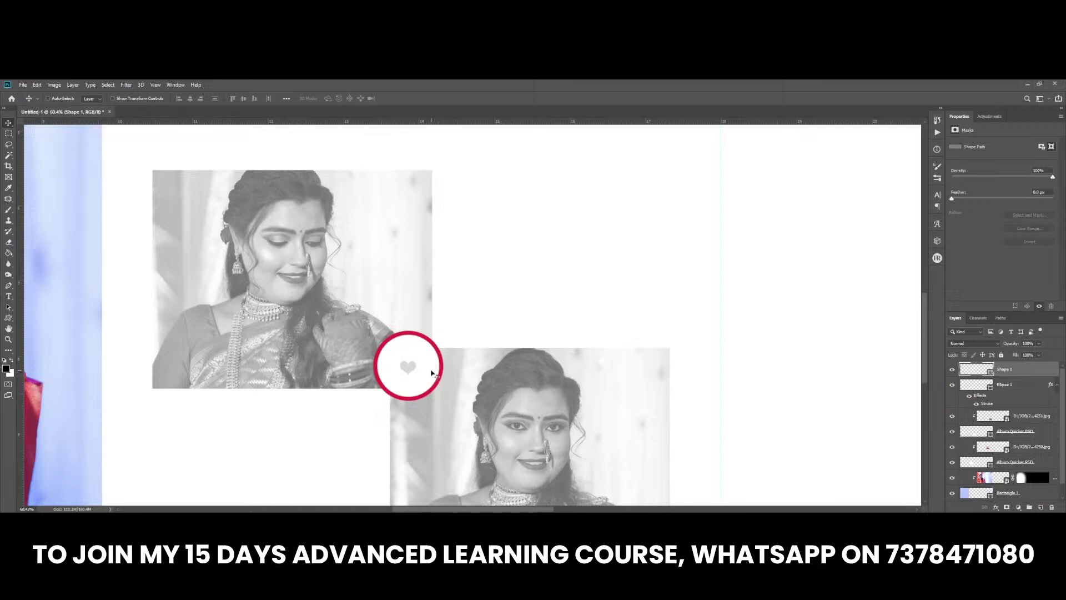
scroll(444, 366, "down", 2)
scroll(446, 378, "up", 4)
scroll(444, 378, "up", 3)
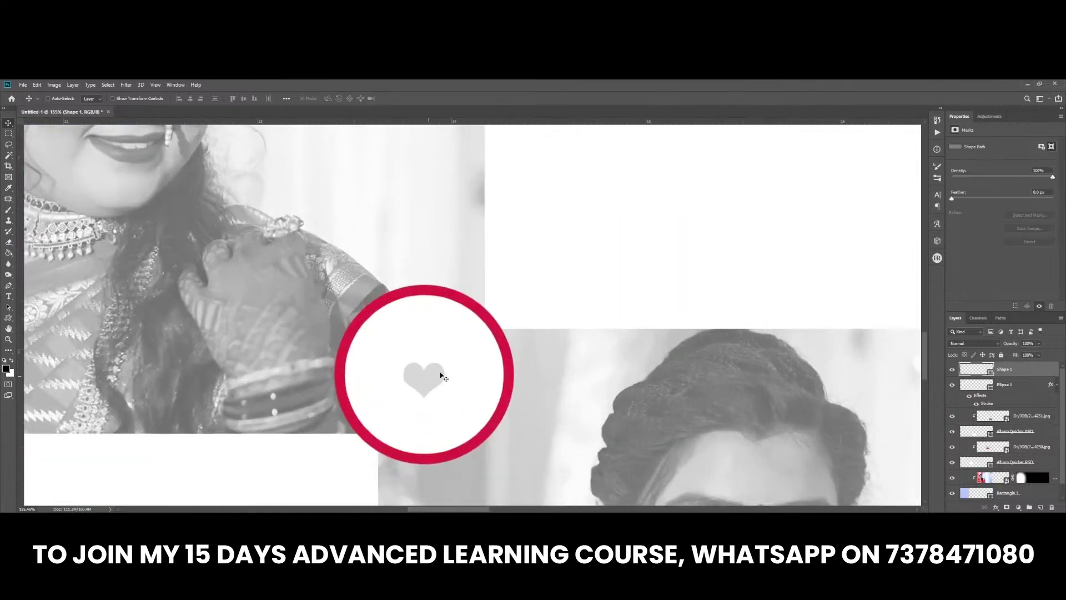
left_click(504, 345, "ctrl")
key("ctrl+t")
left_click_drag(512, 284, 503, 294)
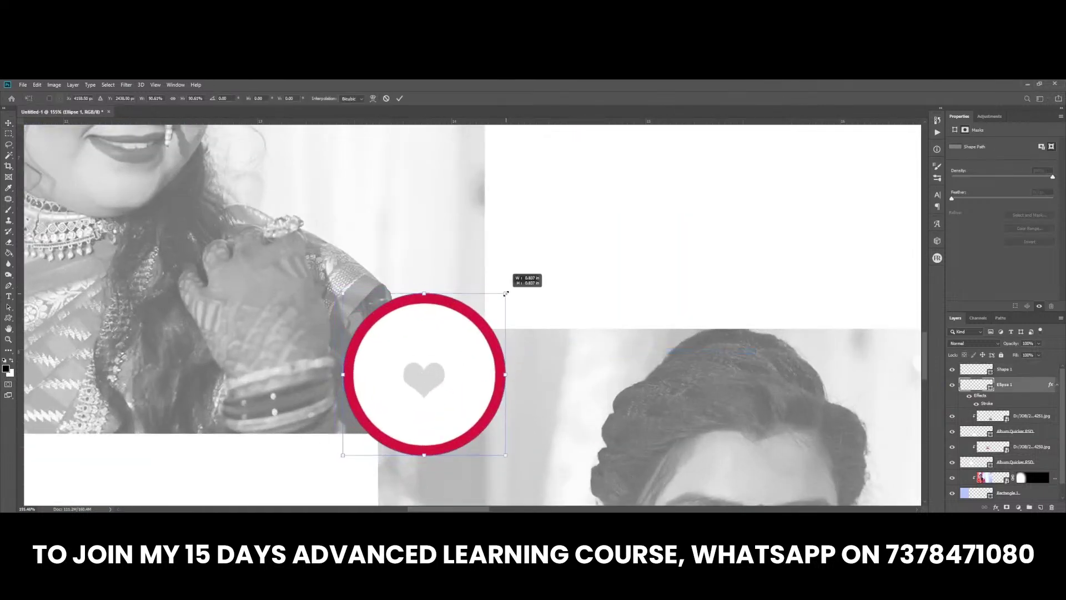
mouse_move(492, 376)
left_mouse_down()
mouse_move(479, 358)
mouse_move(440, 379)
left_mouse_up()
key("Return")
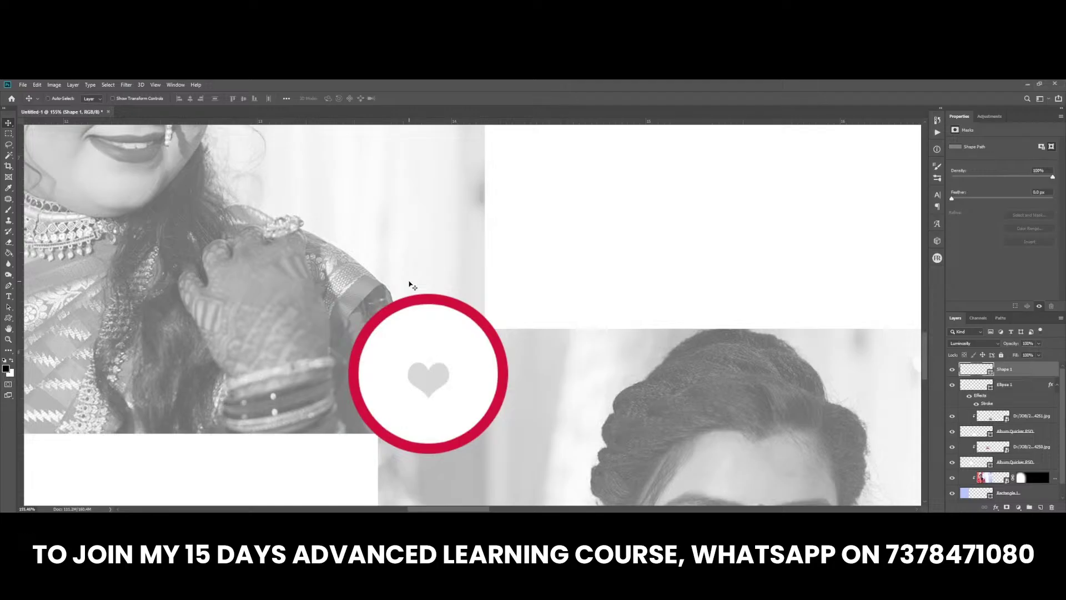
right_click(478, 312)
left_click(478, 318)
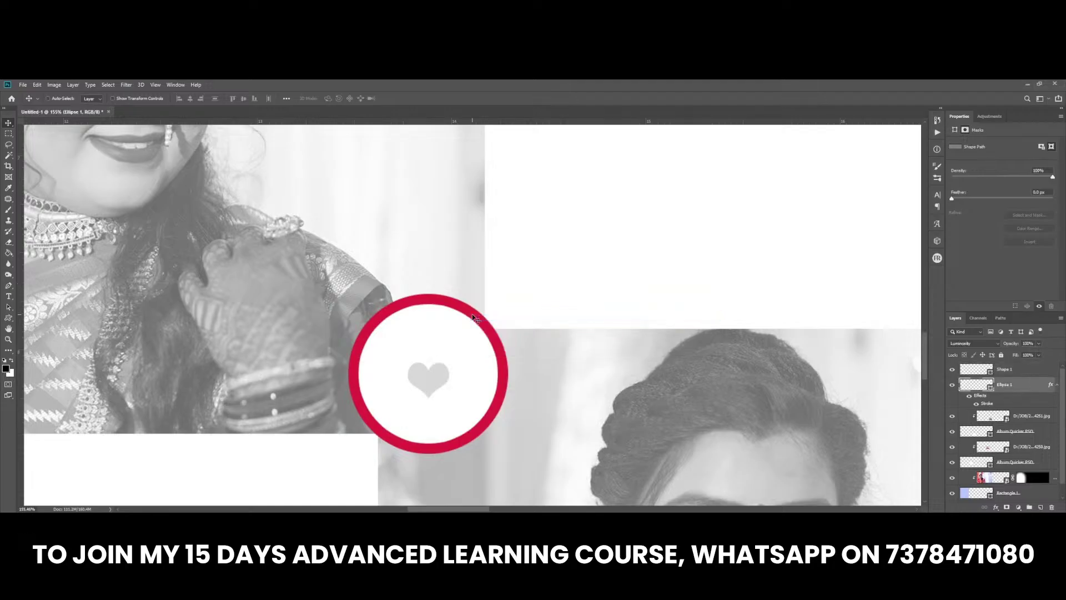
Step: Group the layers from Shape 1 to Album Quicker PSD into Group 1
scroll(476, 318, "down", 3)
scroll(446, 332, "down", 3)
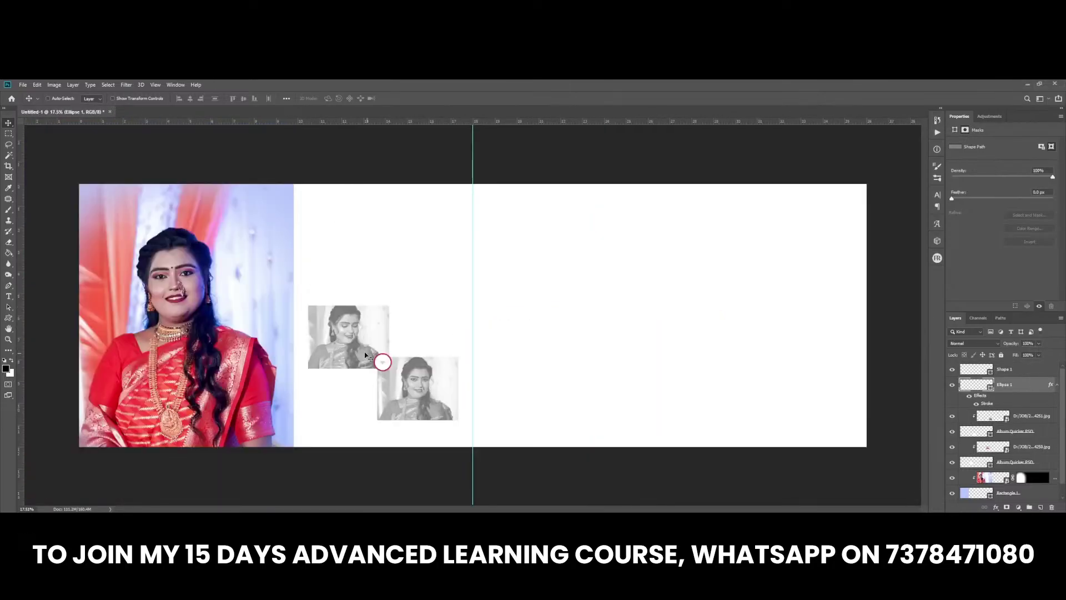
key("ctrl+0")
right_click(403, 288)
left_click(416, 293)
right_click(343, 337)
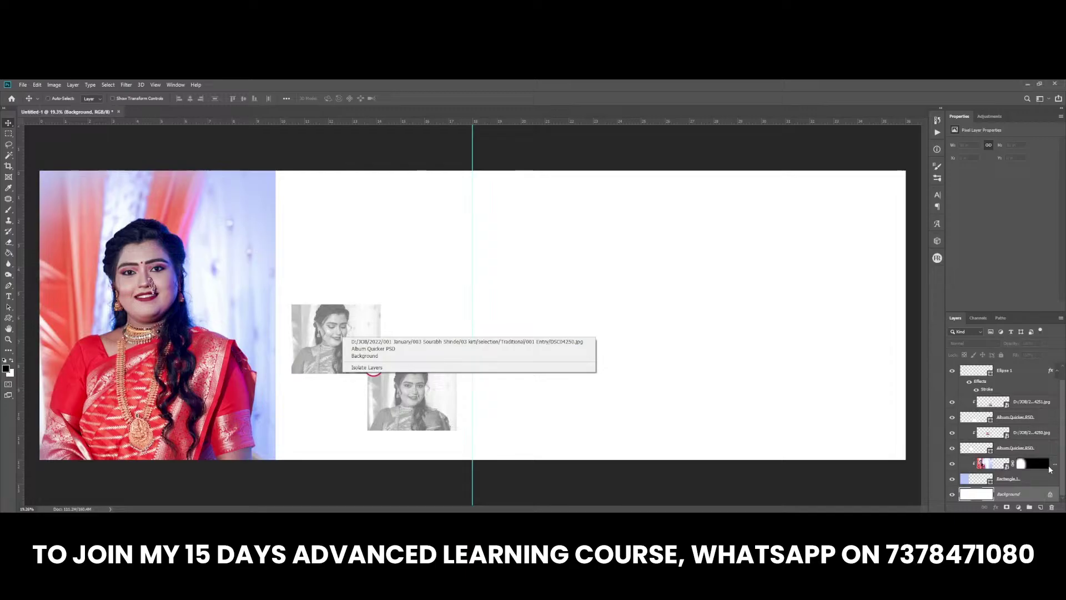
left_click(1013, 449)
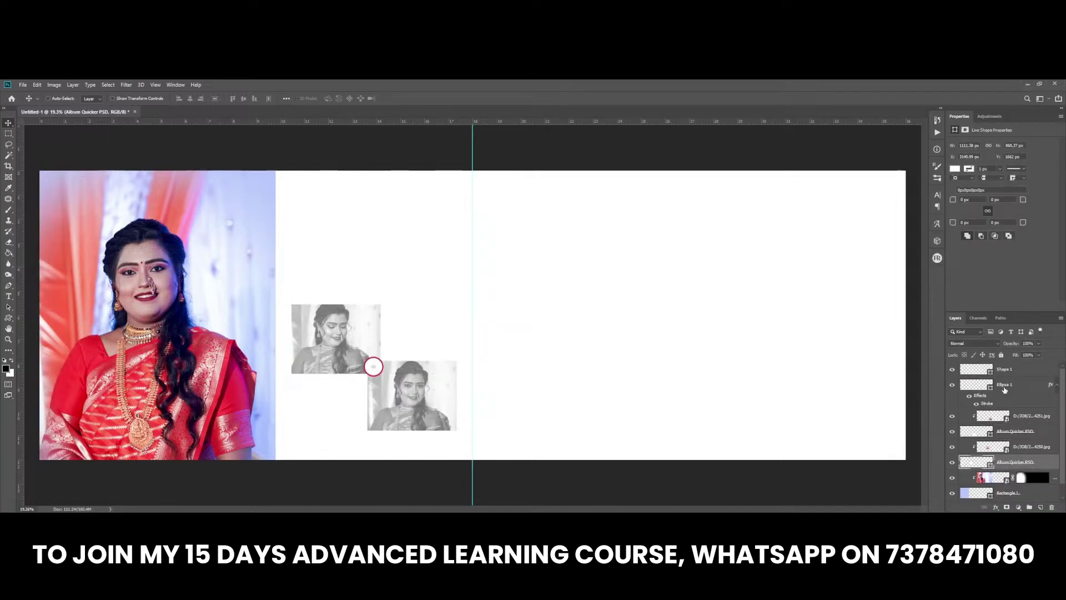
left_click(1010, 375, "shift")
key("ctrl+g")
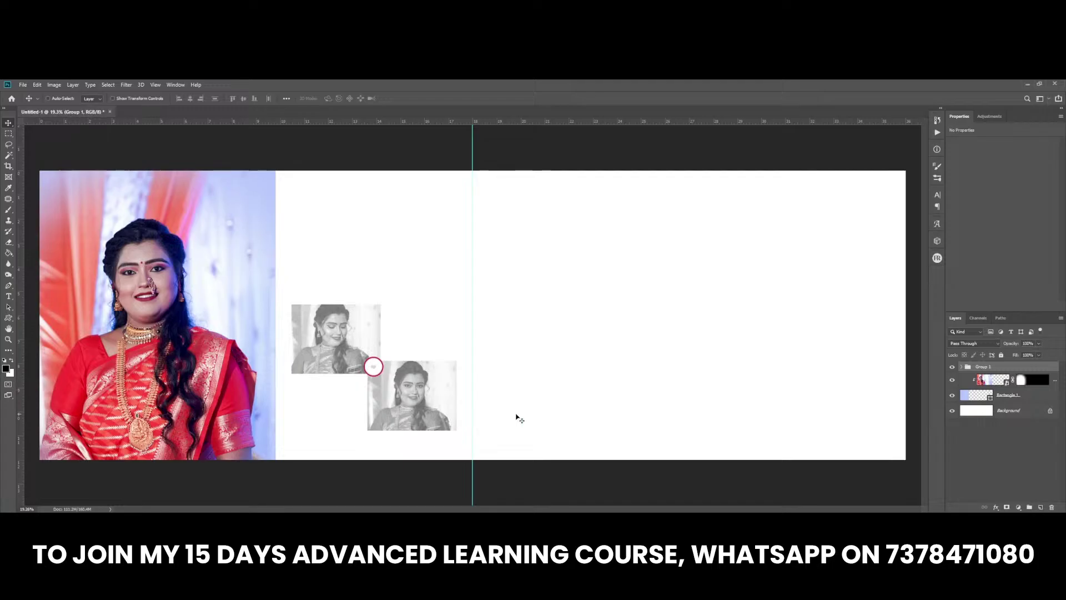
Step: Nudge Group 1 slightly down and add a new empty layer above it
left_click_drag(425, 389, 424, 412)
key("shift+Down")
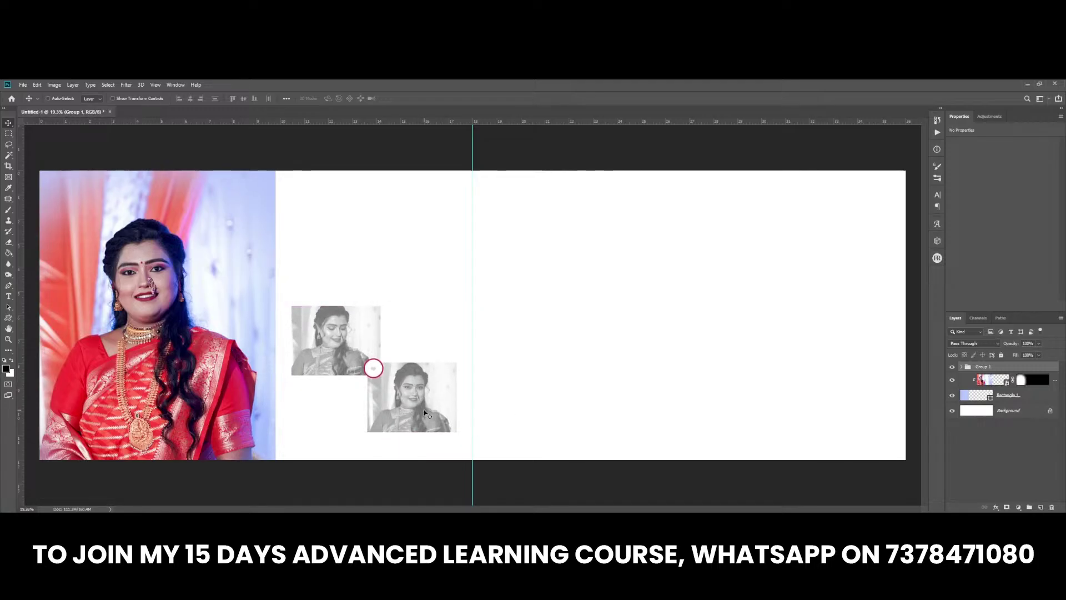
key("shift+Down")
key("shift+Down")
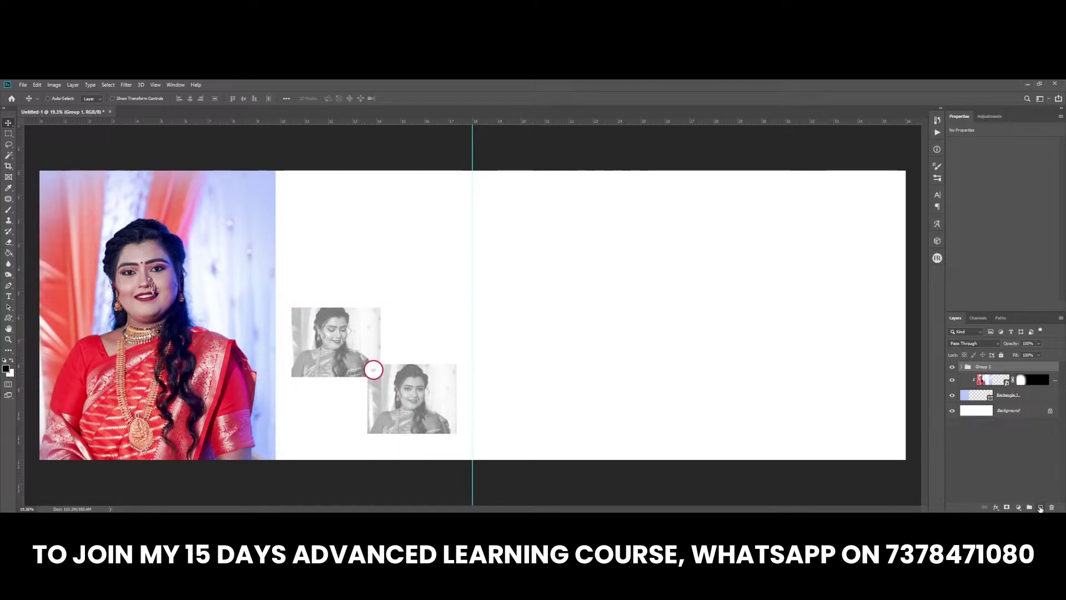
left_click(1040, 507)
Step: Draw a tall pale blue rectangle column over the left-page photo area
key("u")
left_click_drag(316, 166, 431, 451)
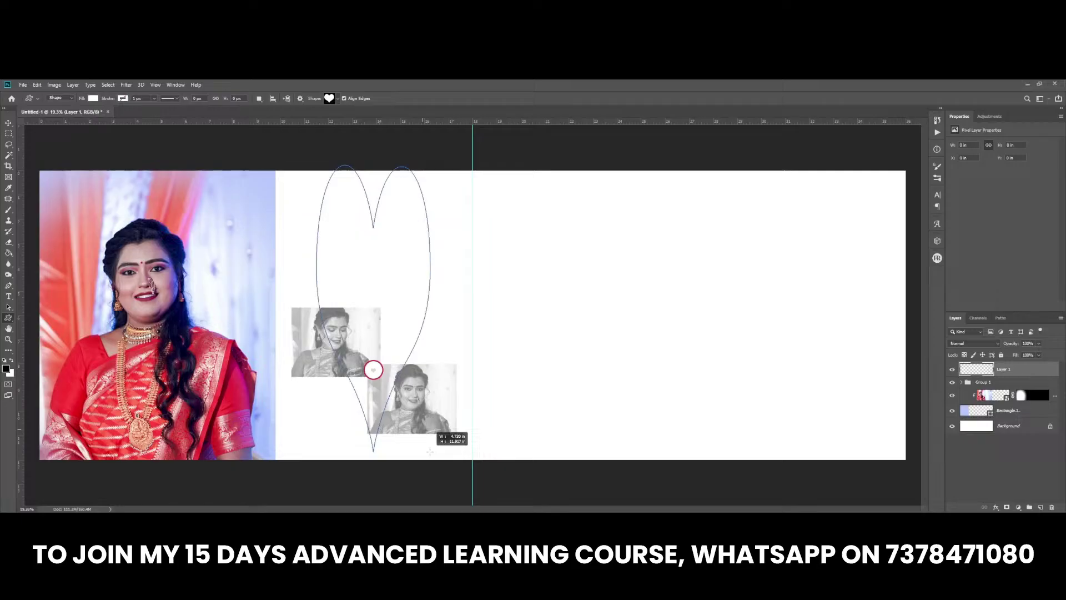
key("ctrl+z")
right_click(8, 318)
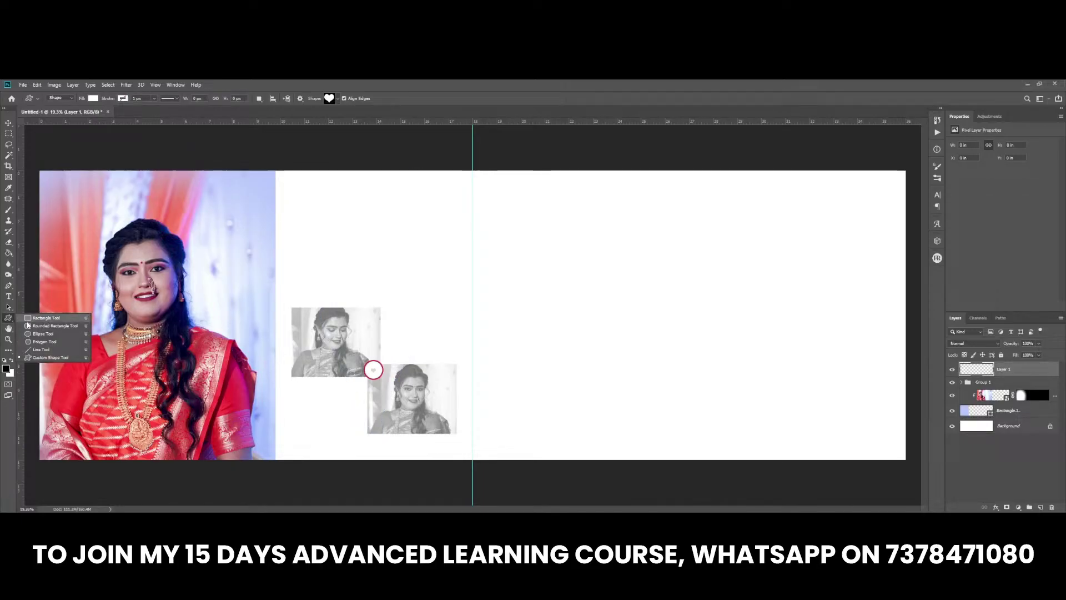
left_click(34, 318)
left_click_drag(329, 166, 433, 470)
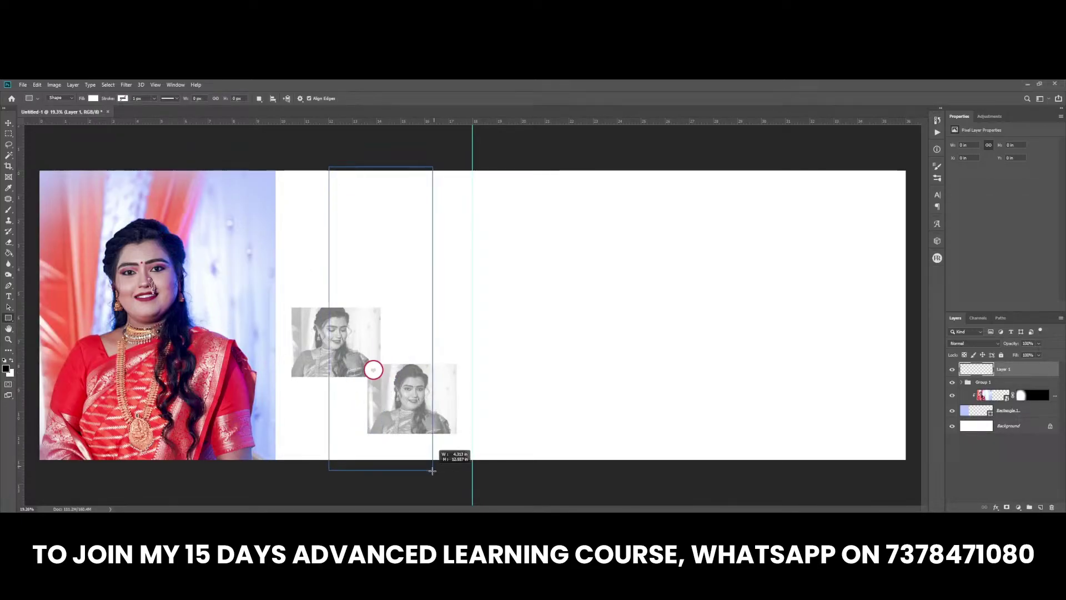
key("v")
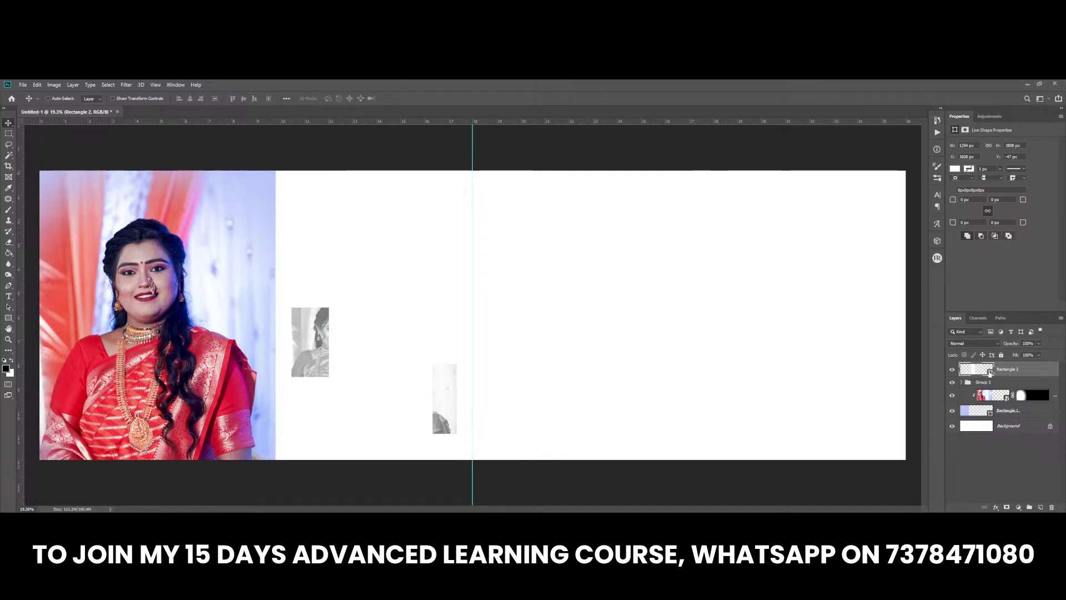
key("Return")
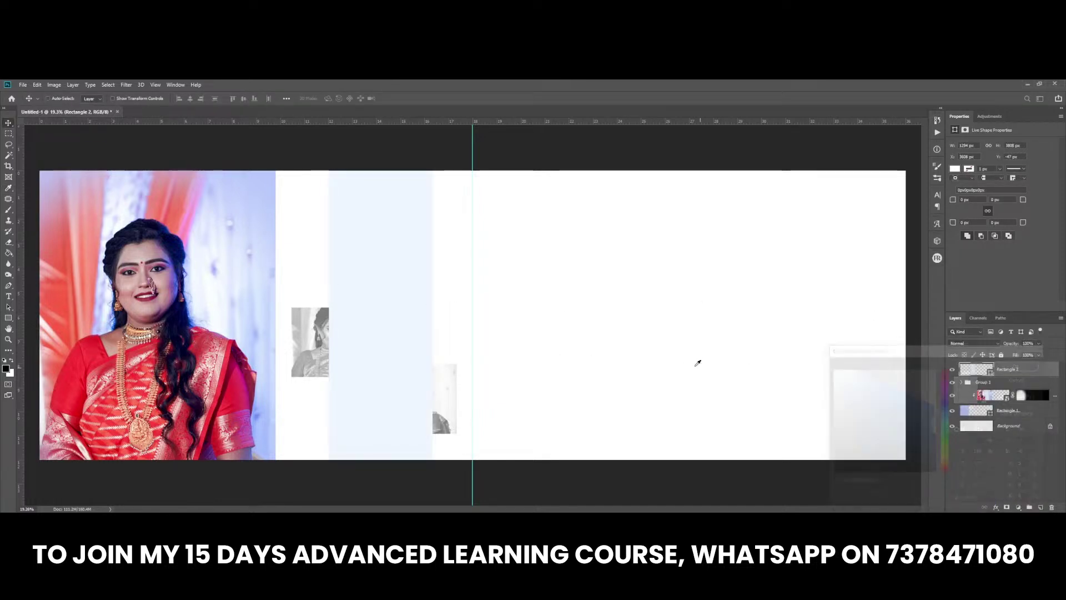
key("v")
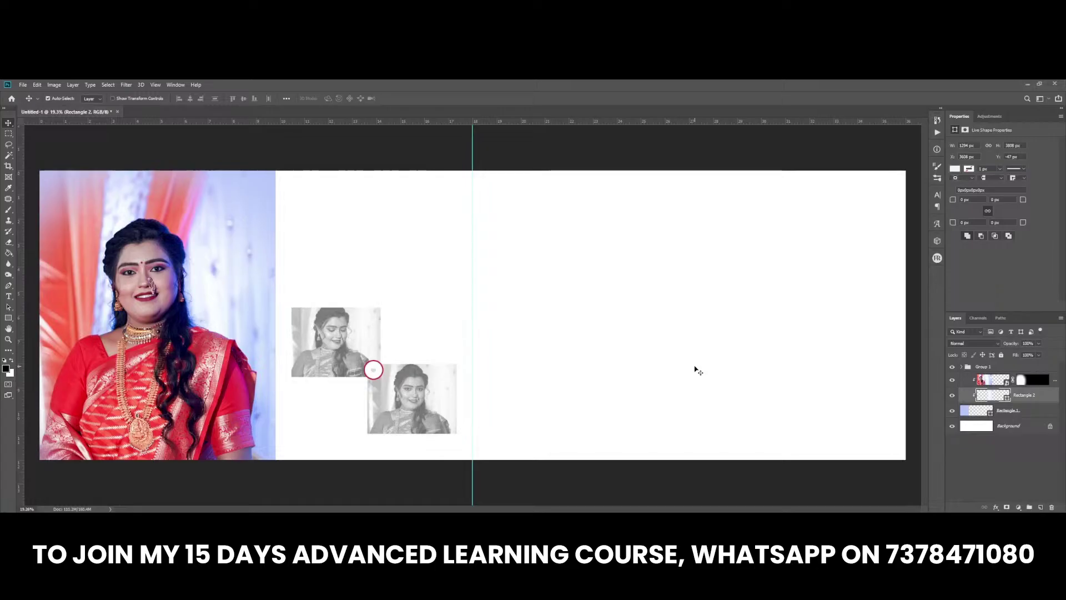
Step: Send the column backward, widen it to about 110%, and shift it slightly left
key("ctrl+bracketleft")
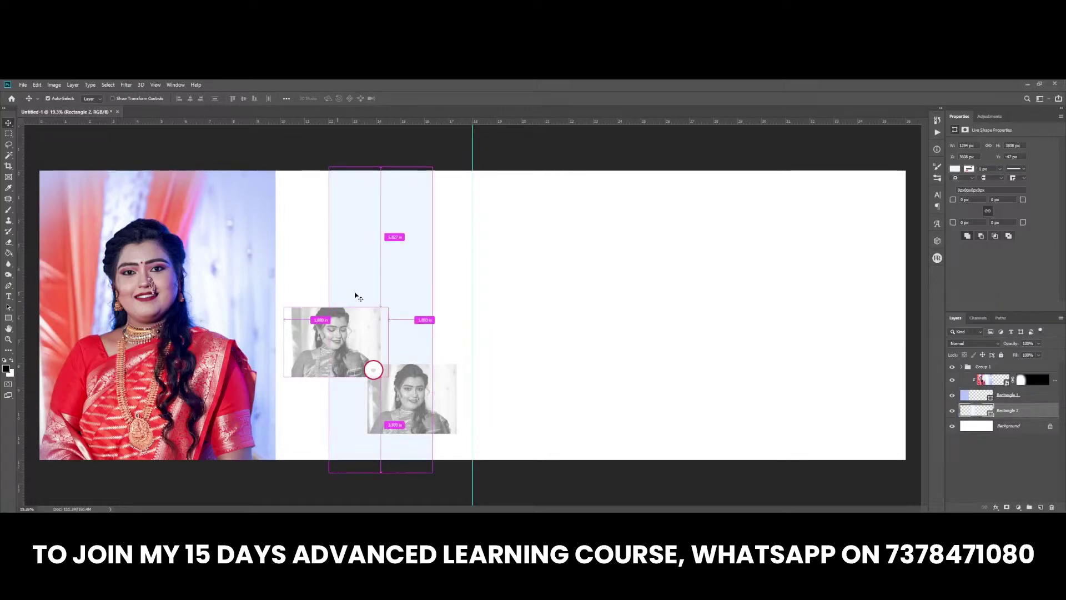
key("ctrl+t")
left_click_drag(431, 315, 438, 318)
key("Return")
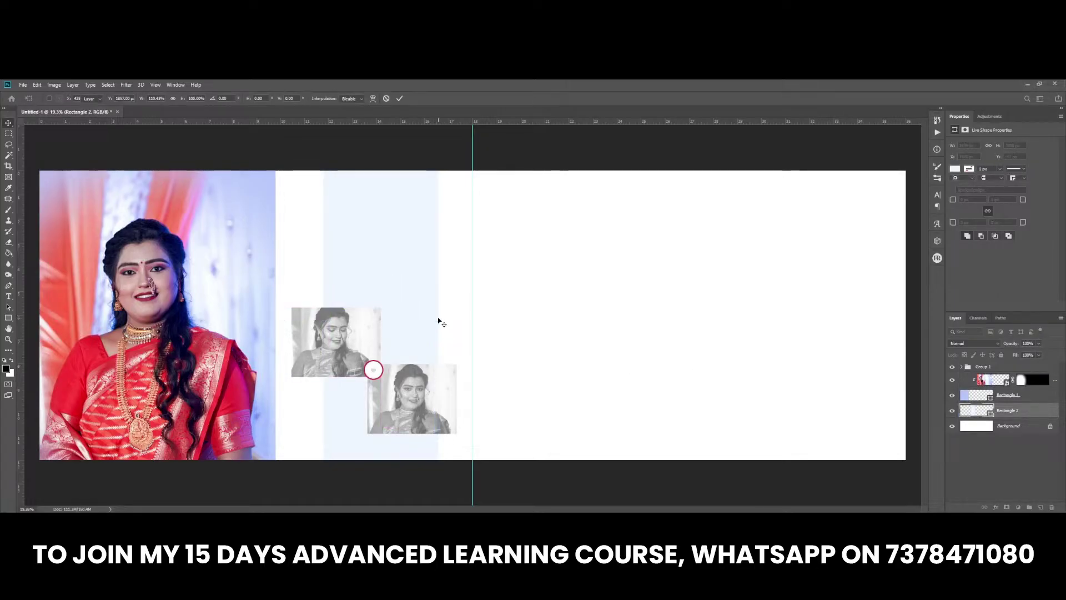
scroll(378, 354, "up", 2)
right_click(370, 354)
left_click(370, 355)
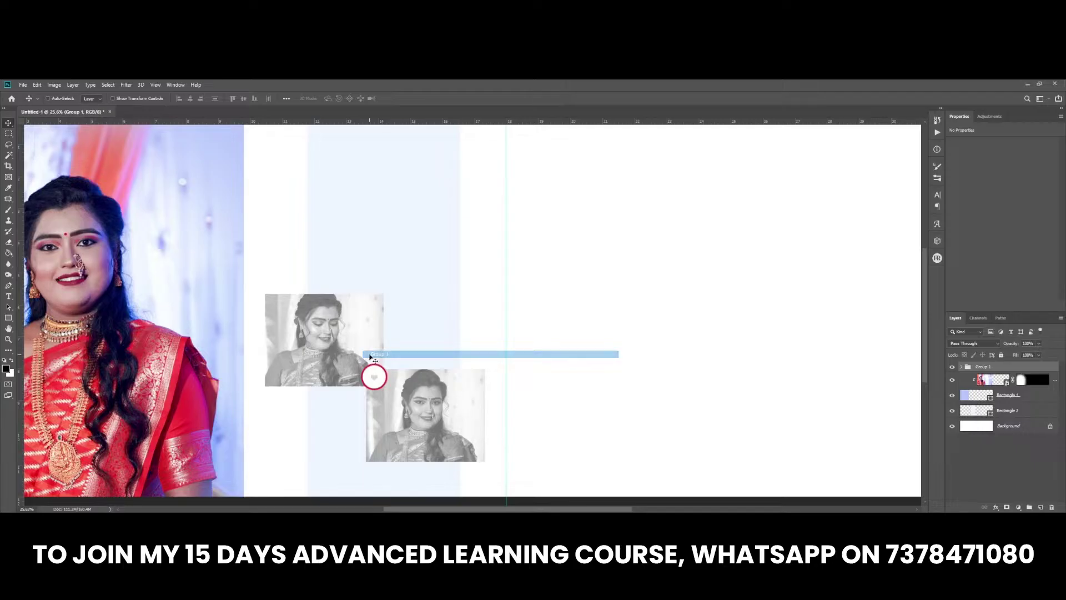
scroll(371, 357, "down", 2)
right_click(388, 291)
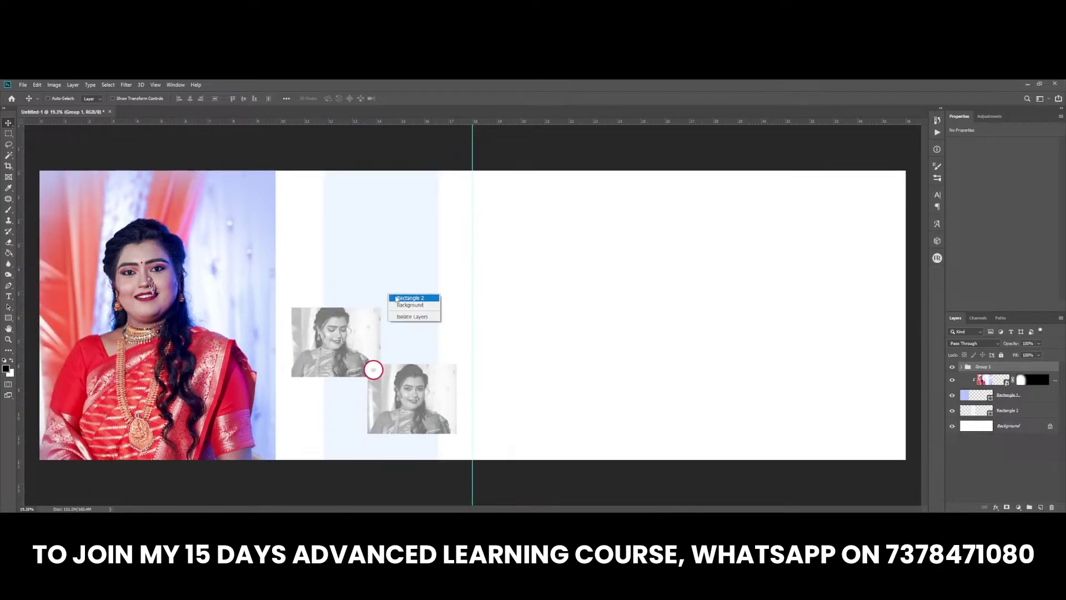
left_click(405, 302)
left_click_drag(397, 300, 390, 300)
Step: Pick the second photo from the album photo strip
right_click(364, 283)
left_click(378, 294)
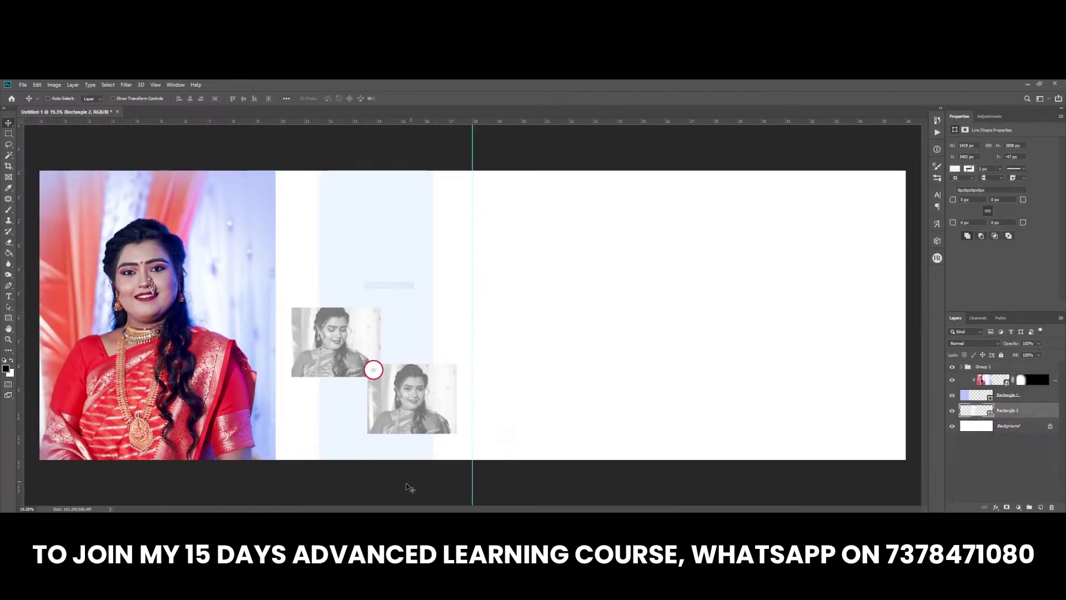
left_click(211, 476)
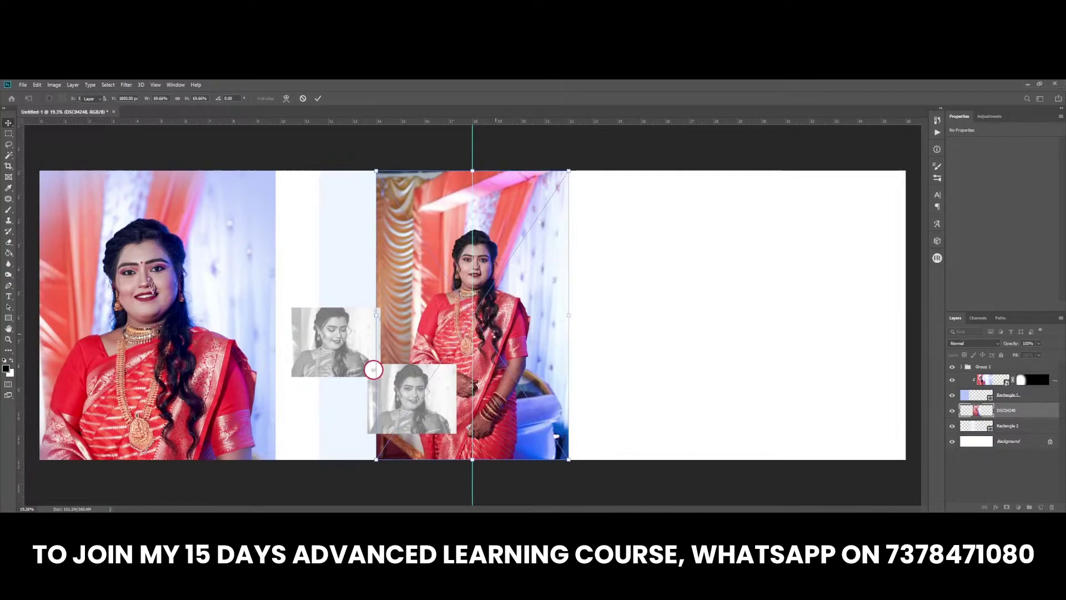
Step: Shift DSC04248 left into the column, enlarge it to about 80%, and fade it to 20% opacity
left_click_drag(464, 330, 372, 328)
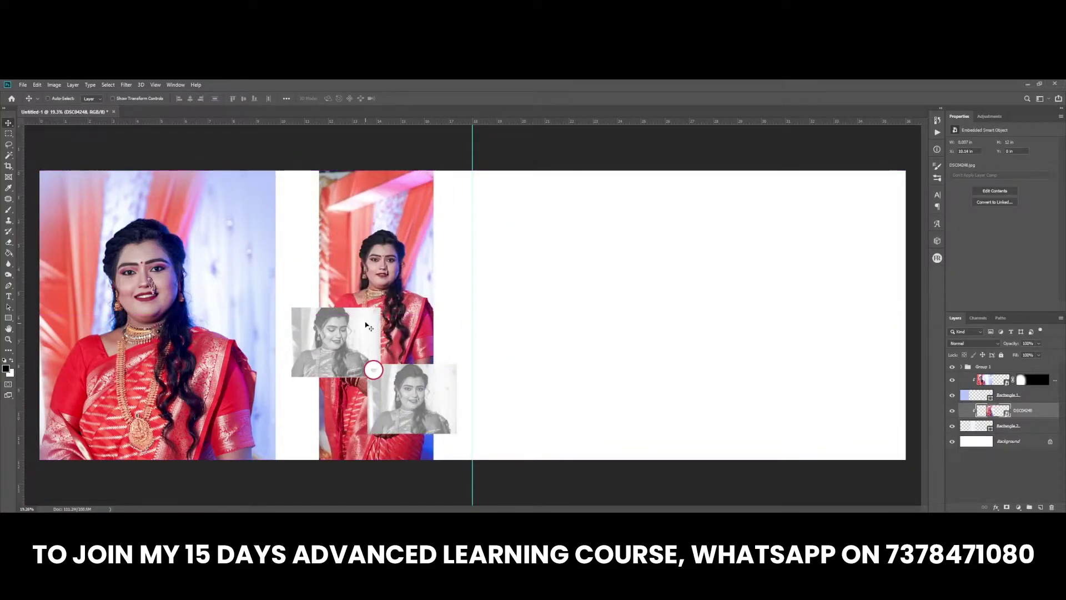
key("ctrl+minus")
key("ctrl+t")
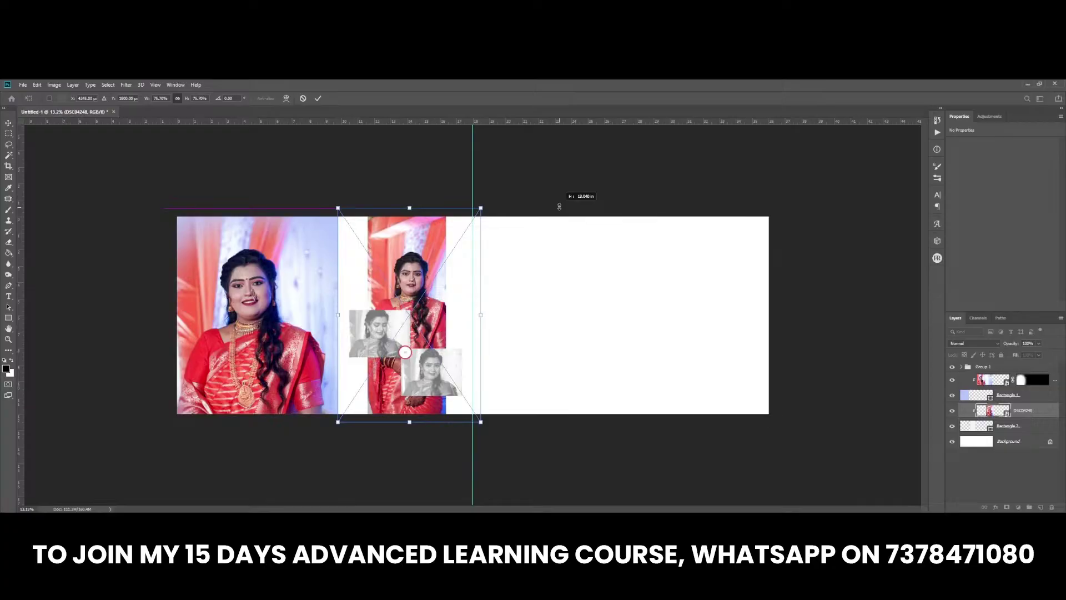
left_click_drag(536, 199, 581, 201)
key("Return")
key("2")
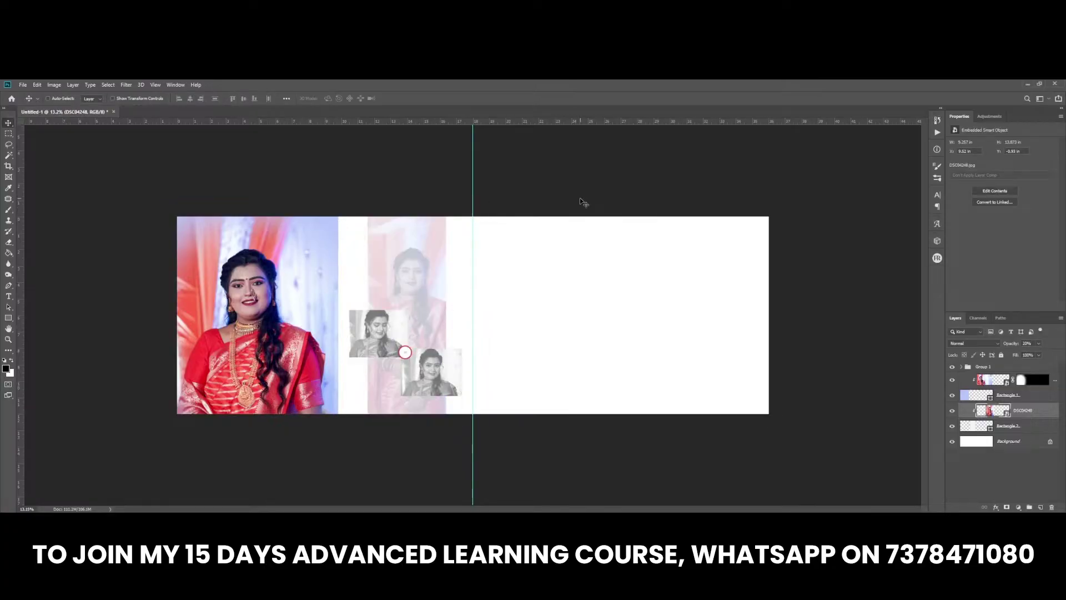
Step: Enlarge the faded portrait to about 87% and shift it slightly up
key("ctrl+plus")
key("ctrl+t")
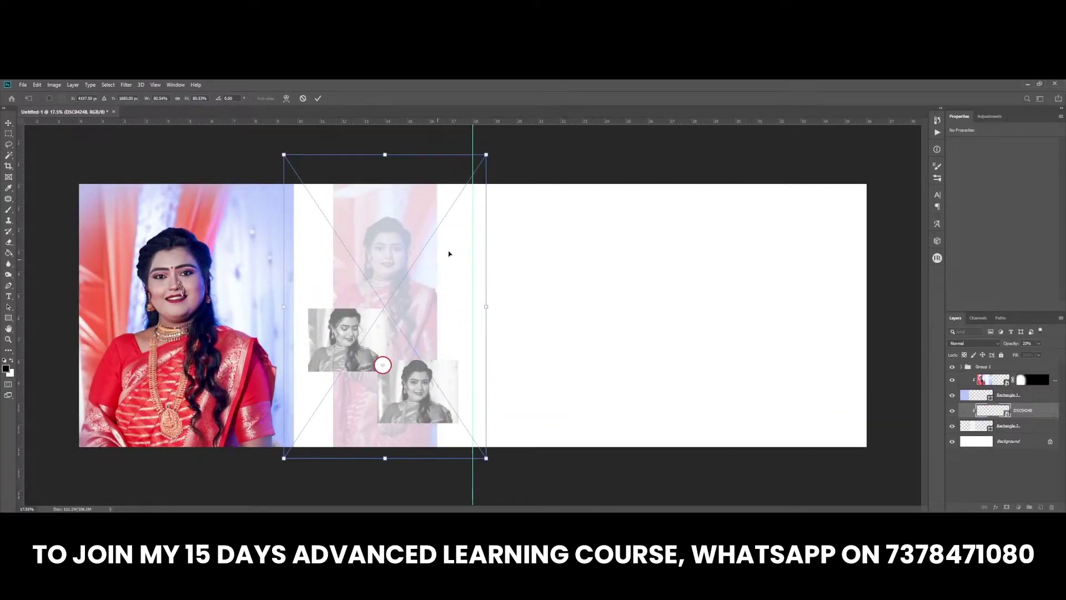
left_click_drag(489, 164, 494, 136)
left_click_drag(467, 235, 461, 238)
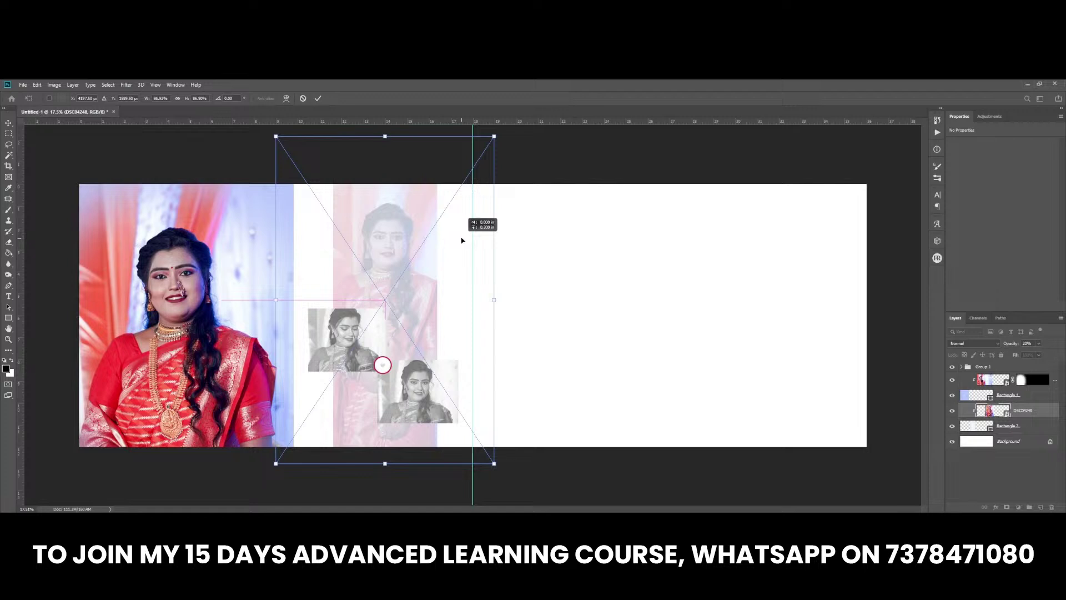
key("Return")
left_click_drag(428, 352, 365, 346)
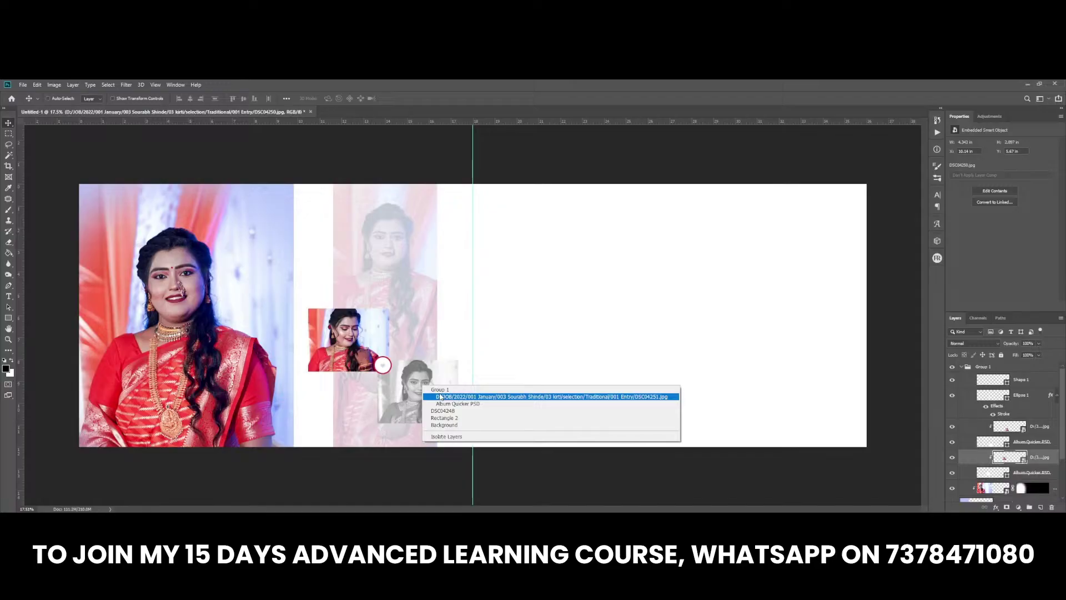
Step: Place DSC04251 and give the Album Quicker PSD frame a thin white stroke
left_click_drag(422, 387, 443, 395)
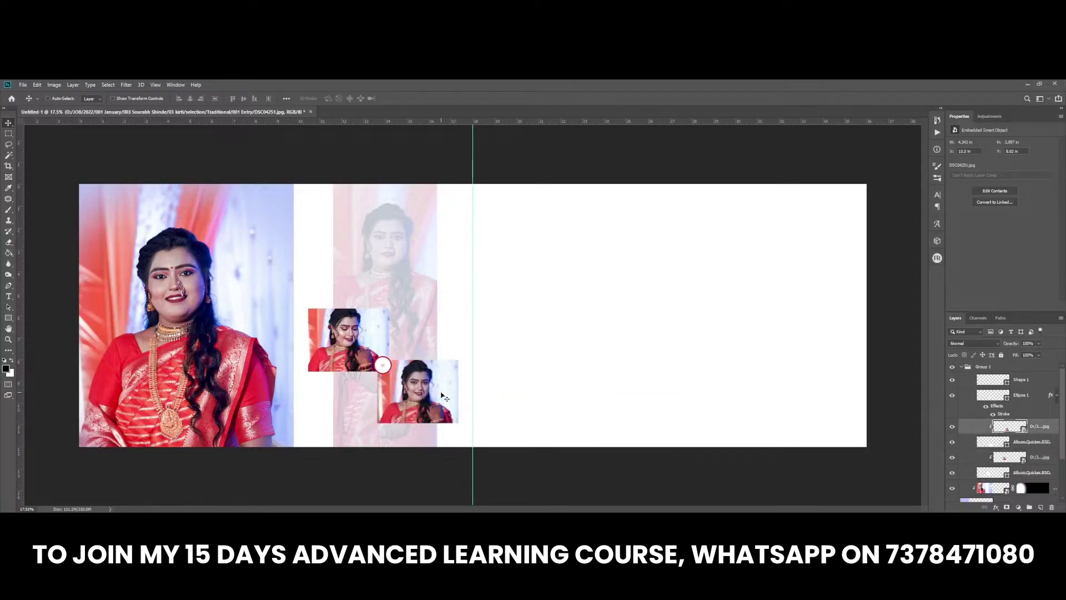
key("ctrl+0")
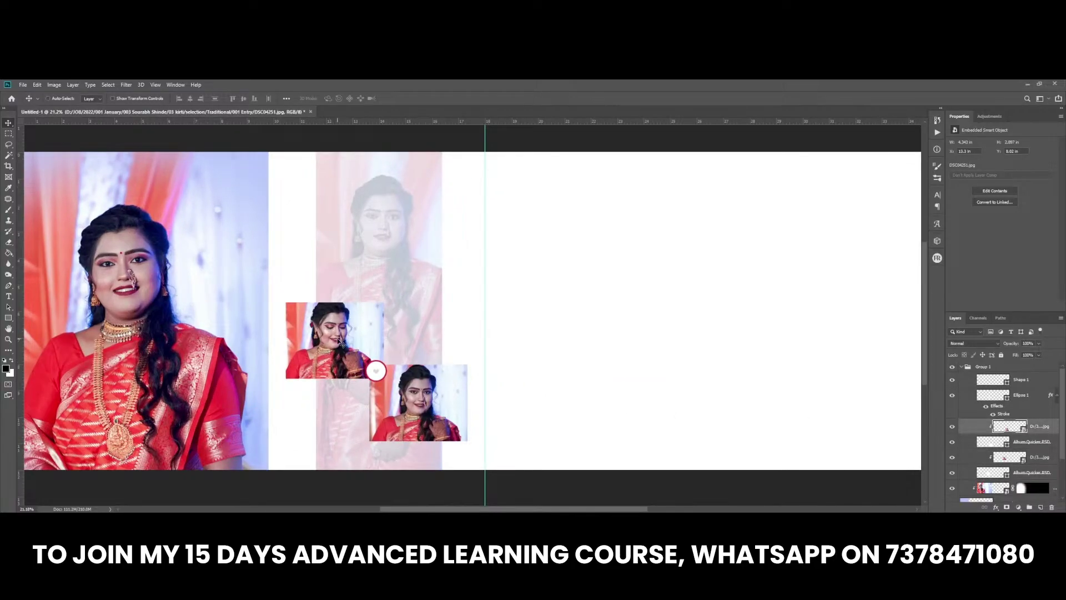
left_click(993, 472)
left_click(993, 508)
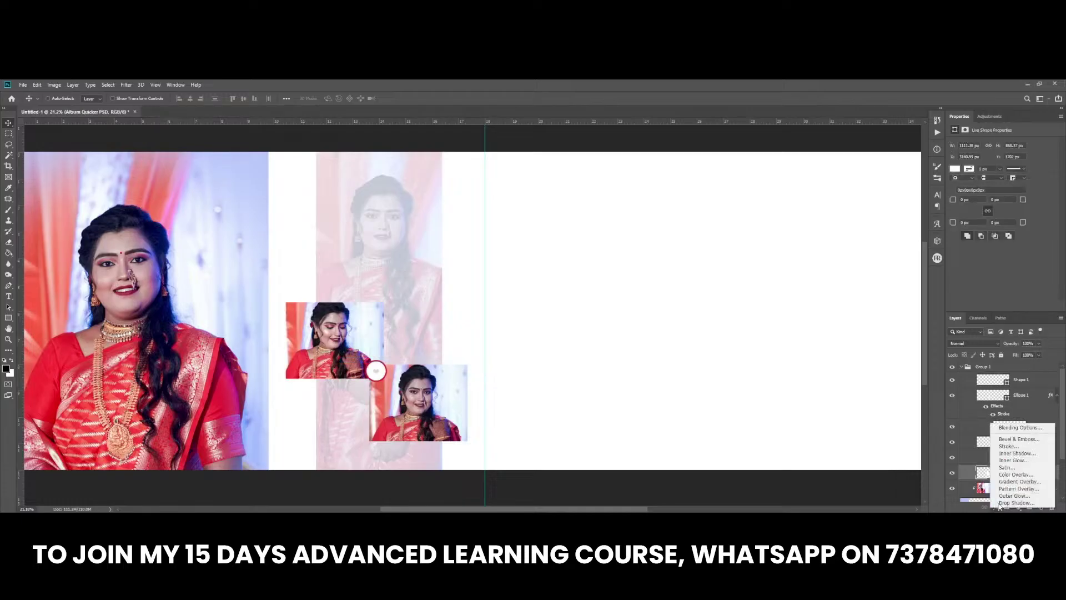
left_click(1002, 447)
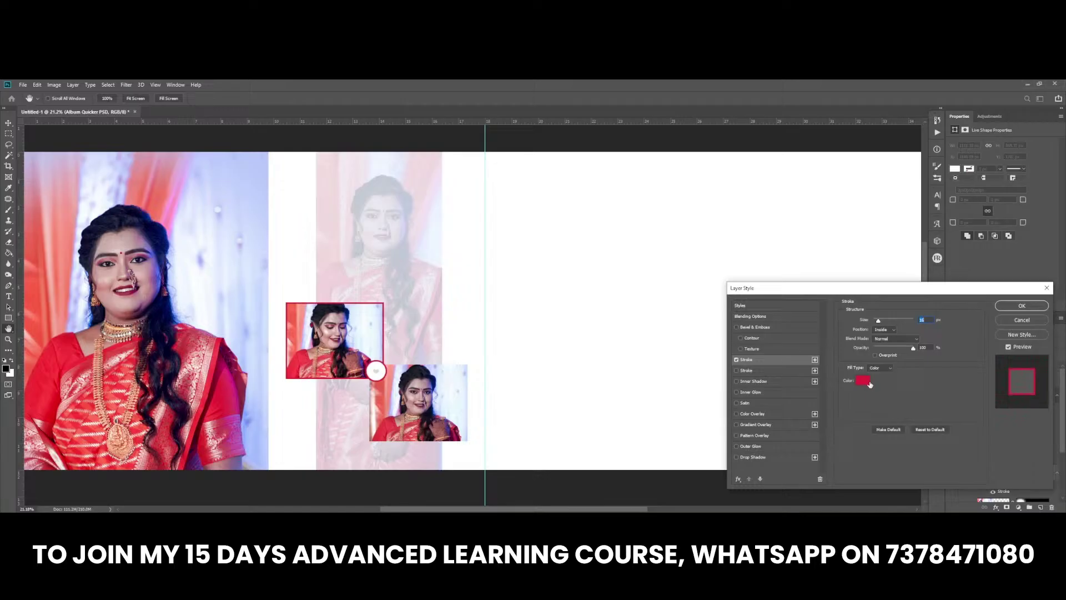
left_click(864, 381)
left_click(694, 322)
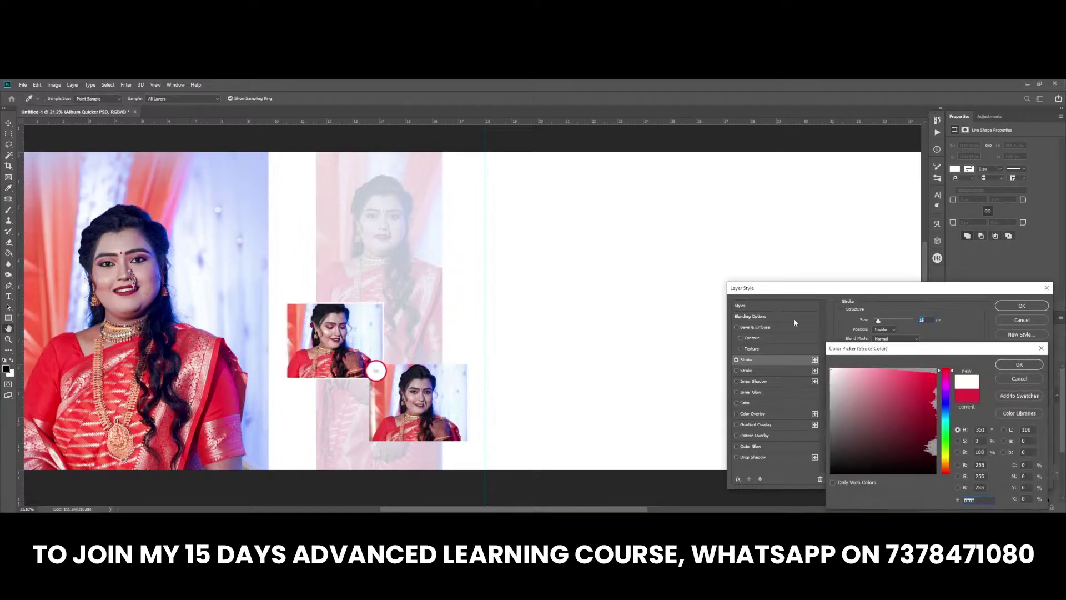
key("Return")
left_click_drag(880, 322, 877, 322)
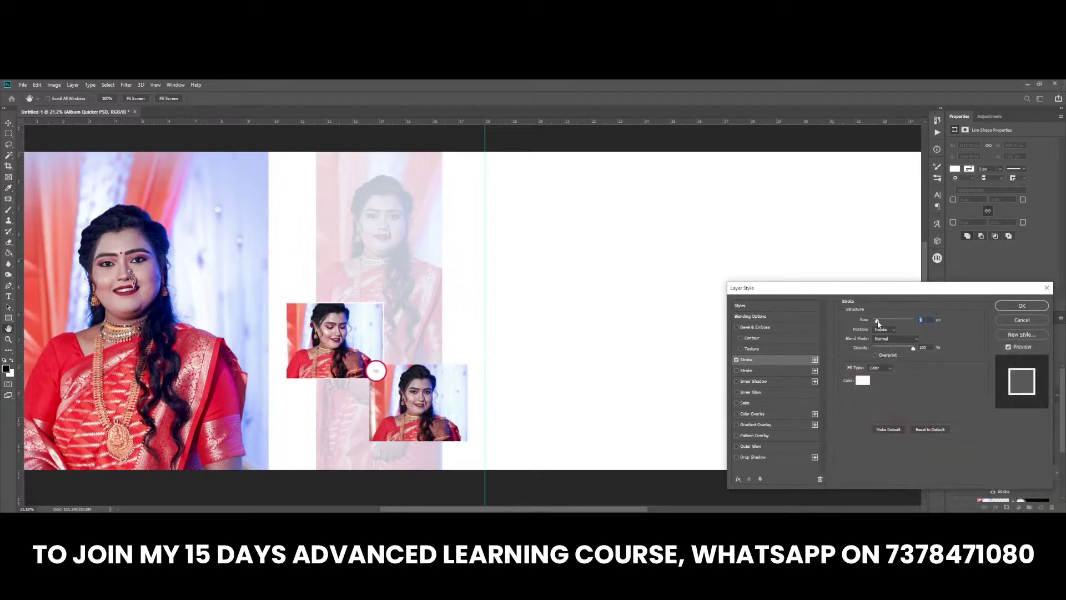
key("Return")
Step: Copy the layer style from the bordered upper photo
right_click(440, 395)
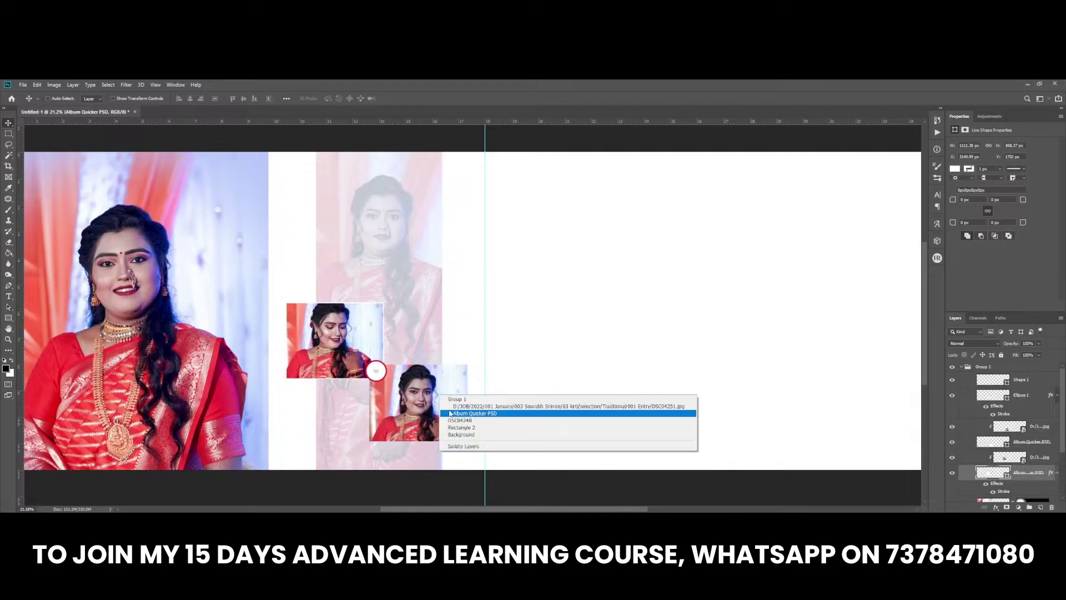
left_click(450, 414)
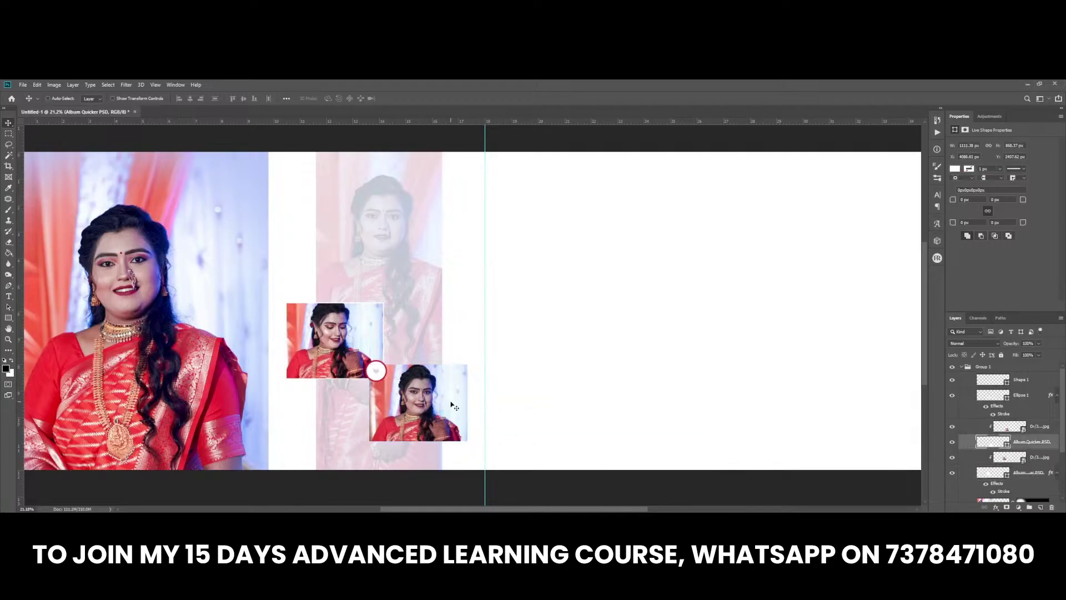
right_click(451, 404)
left_click(469, 419)
right_click(351, 341)
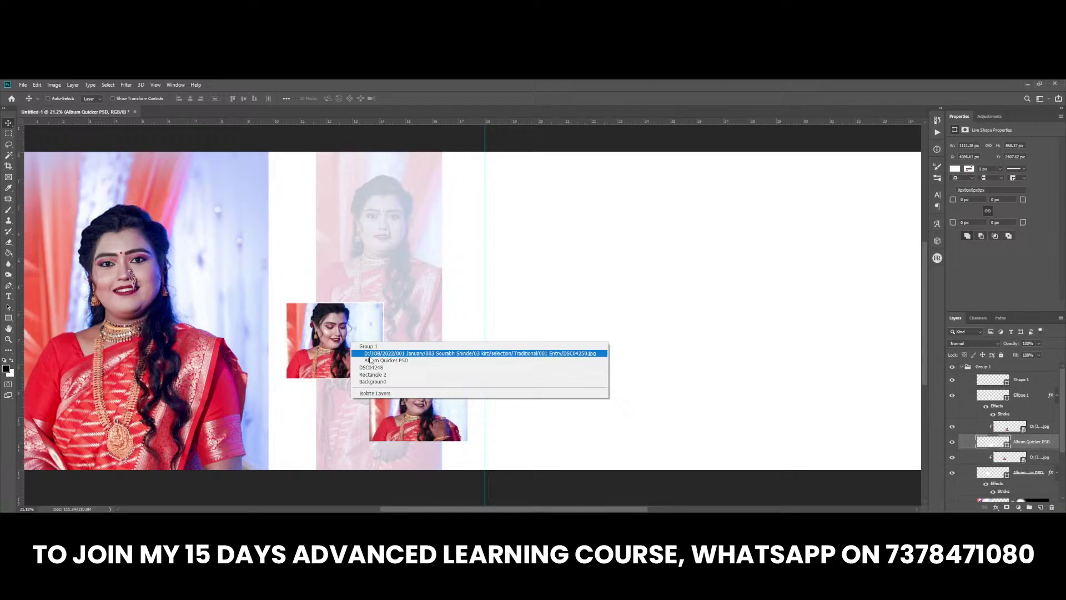
left_click(372, 360)
right_click(980, 397)
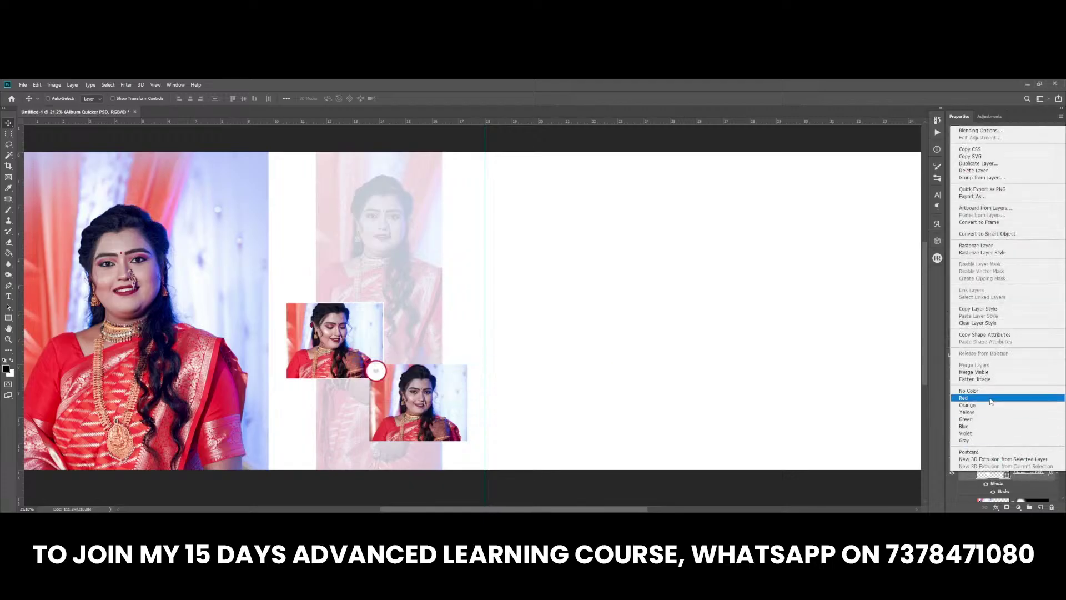
left_click(977, 309)
Step: Paste the border style onto the lower small photo's layer
right_click(428, 401)
left_click(450, 423)
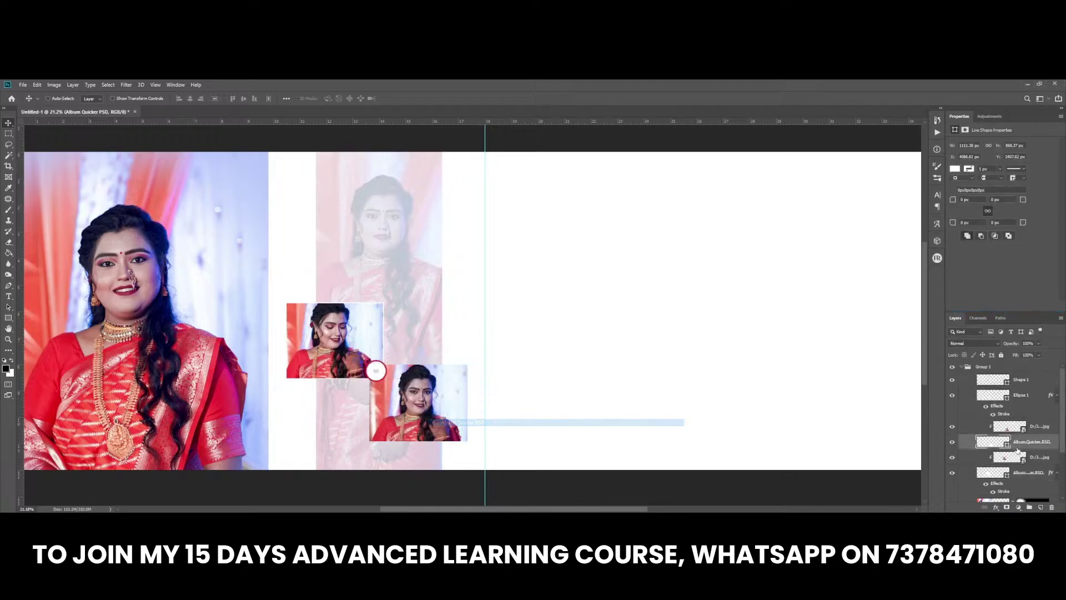
right_click(1019, 445)
left_click(979, 287)
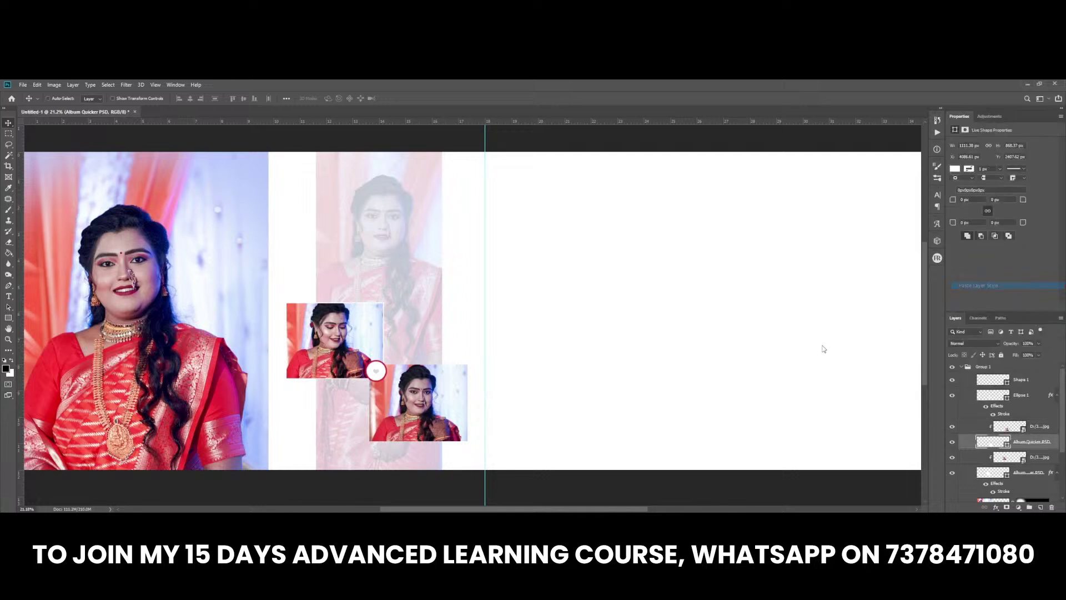
left_click(411, 260, "ctrl")
Step: Recolour Rectangle 2 from pink to pale cream-orange fdcf98 in the Color Picker
scroll(350, 359, "down", 1)
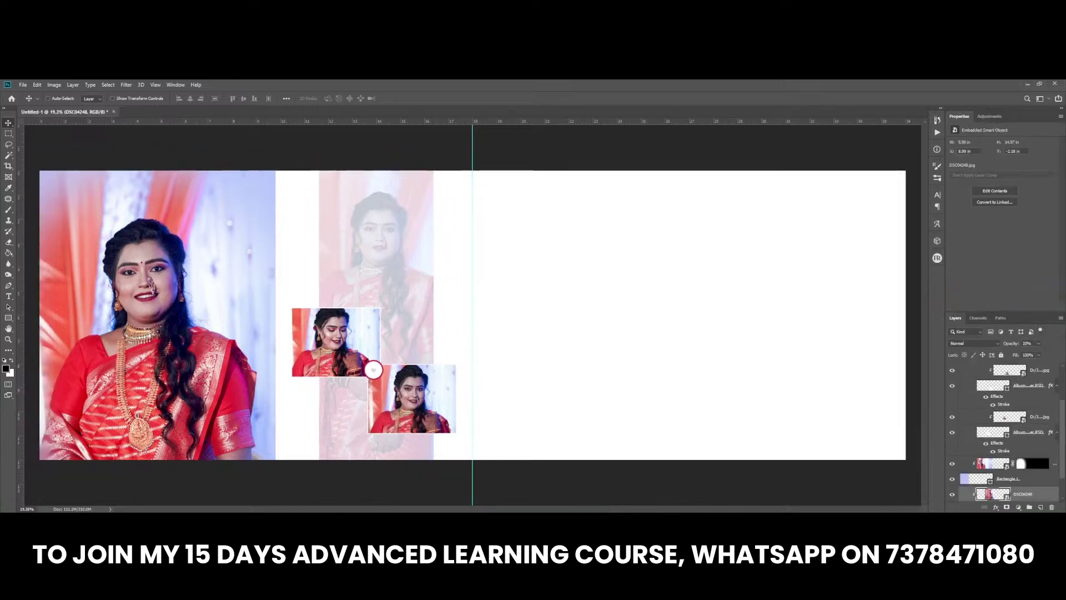
scroll(1002, 498, "down", 1)
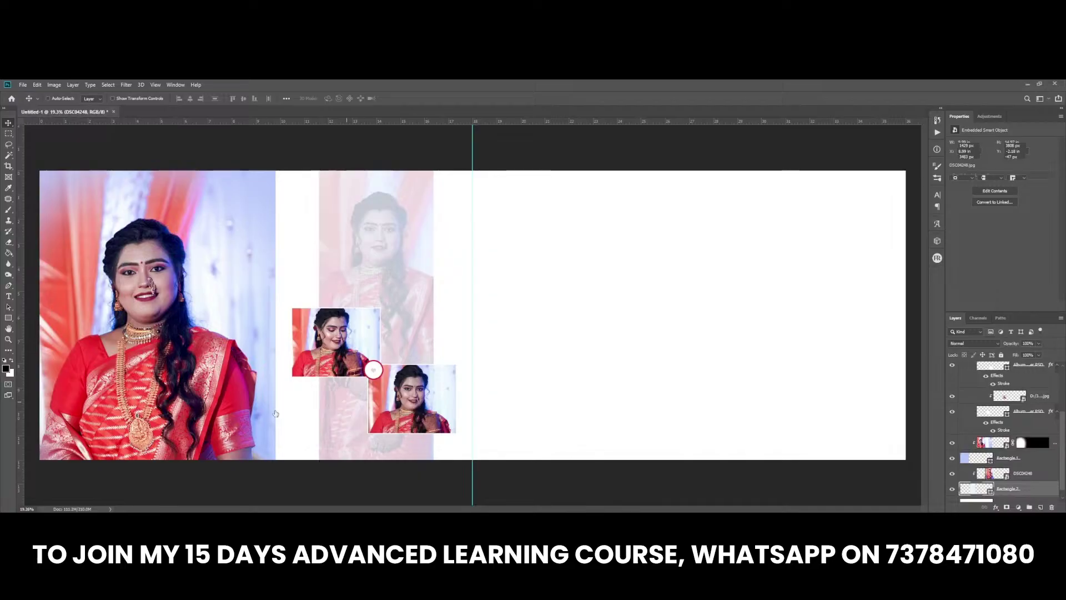
double_click(991, 490)
left_click(237, 389)
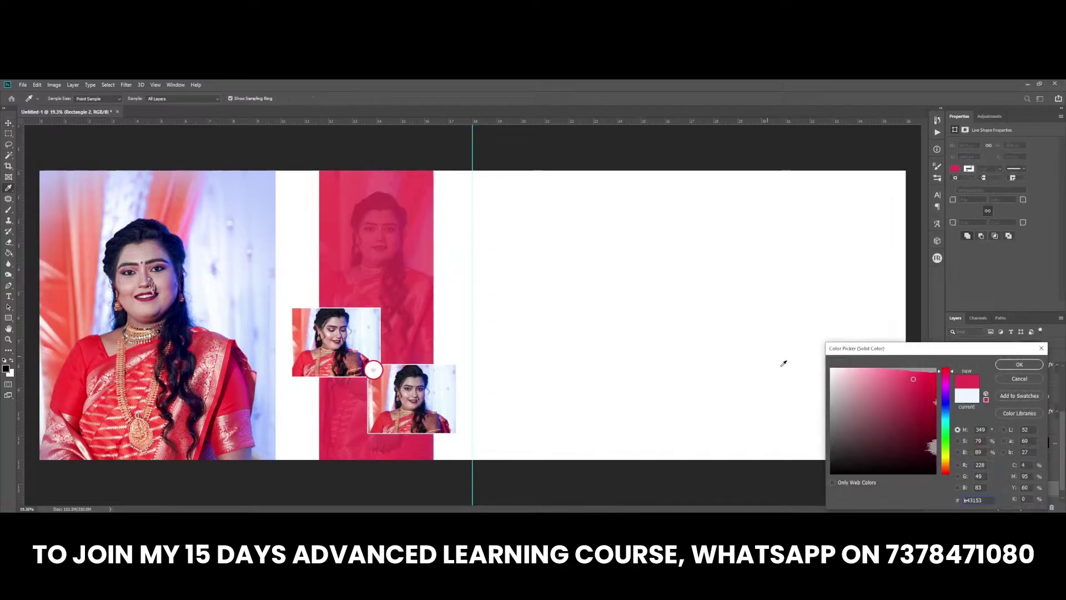
left_click(876, 373)
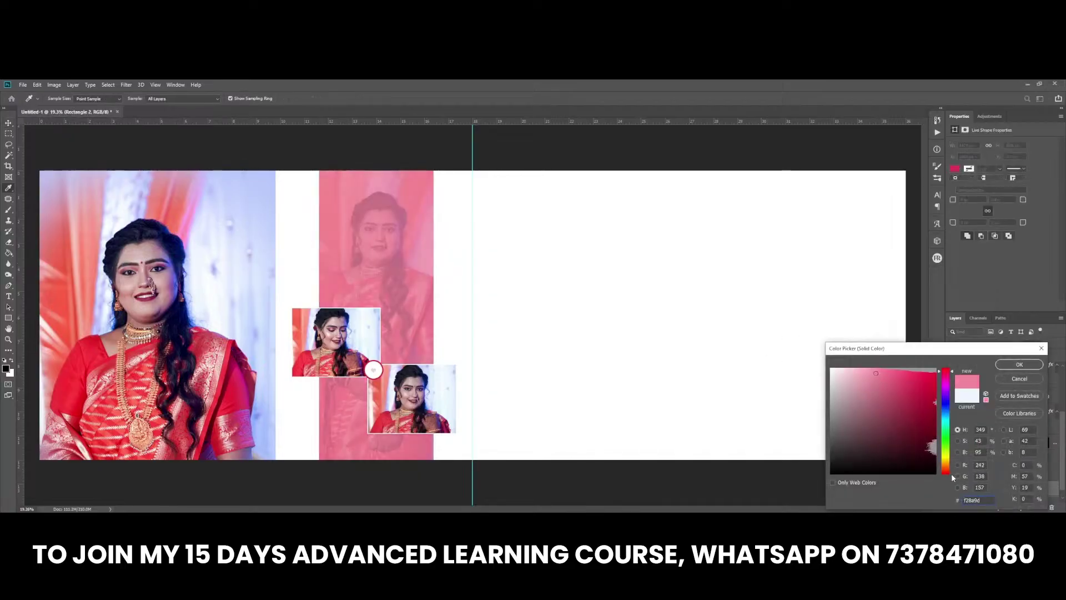
left_click_drag(953, 478, 948, 468)
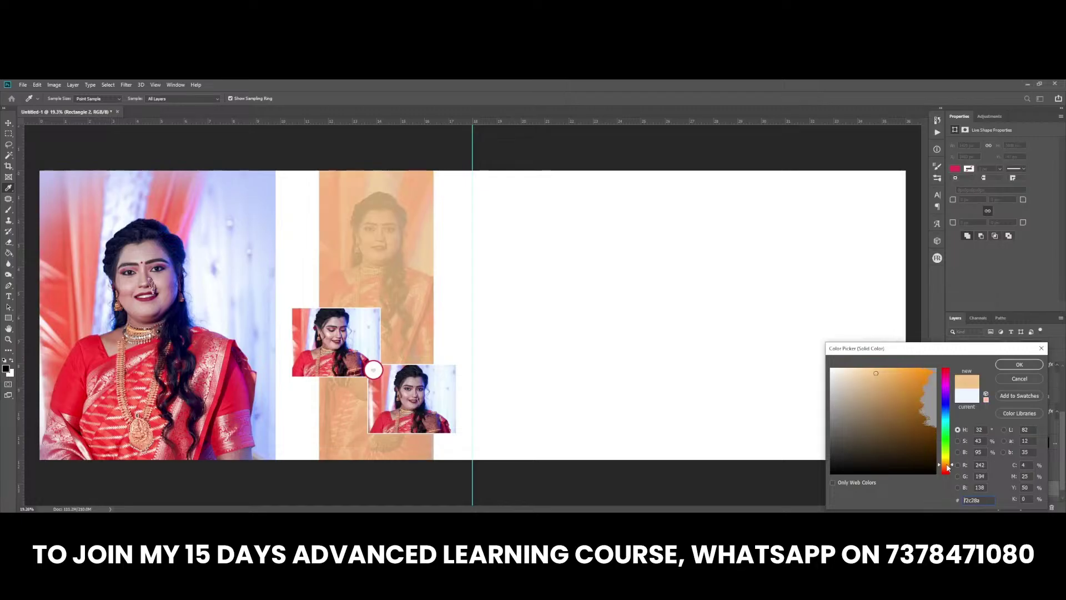
left_click_drag(878, 376, 873, 369)
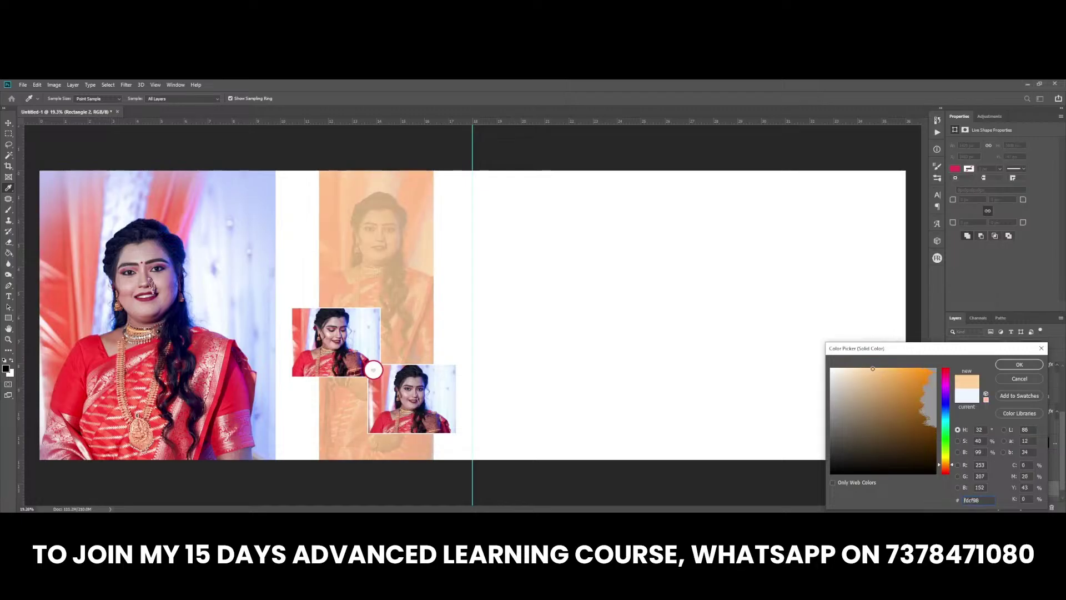
Step: Duplicate DSC04248, clip the copy to the layer below, and blend it in Soft Light
key("Return")
key("v")
right_click(355, 258)
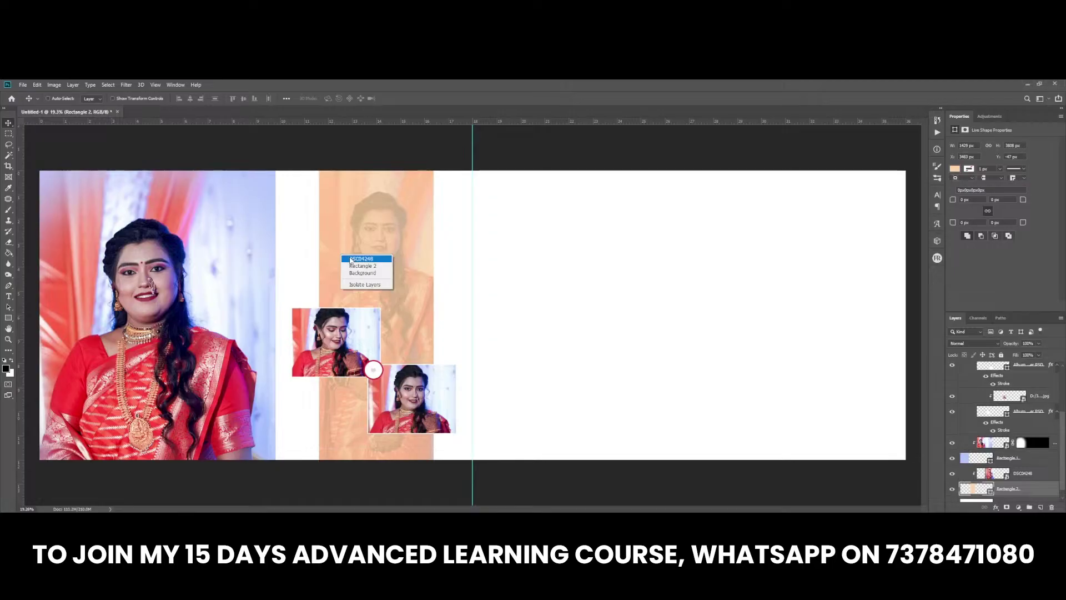
left_click(363, 261)
key("ctrl+j")
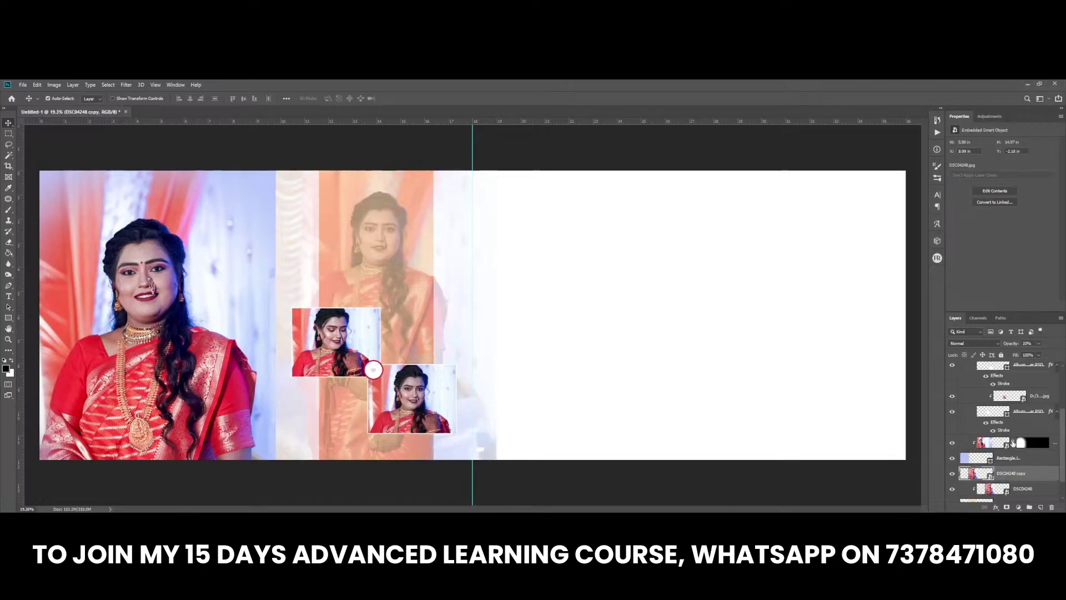
key("ctrl+alt+g")
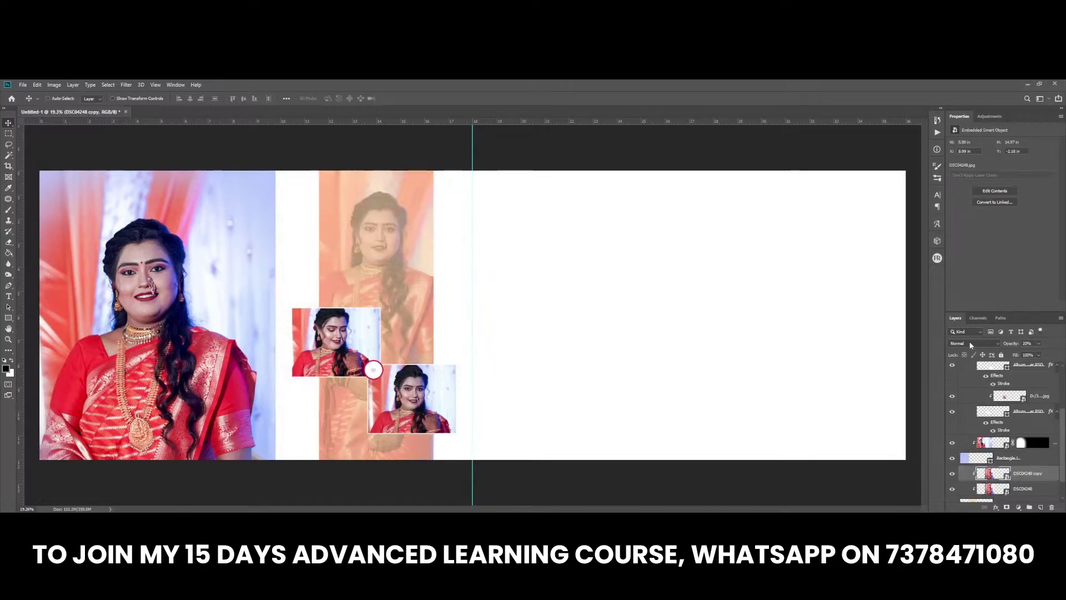
left_click(971, 346)
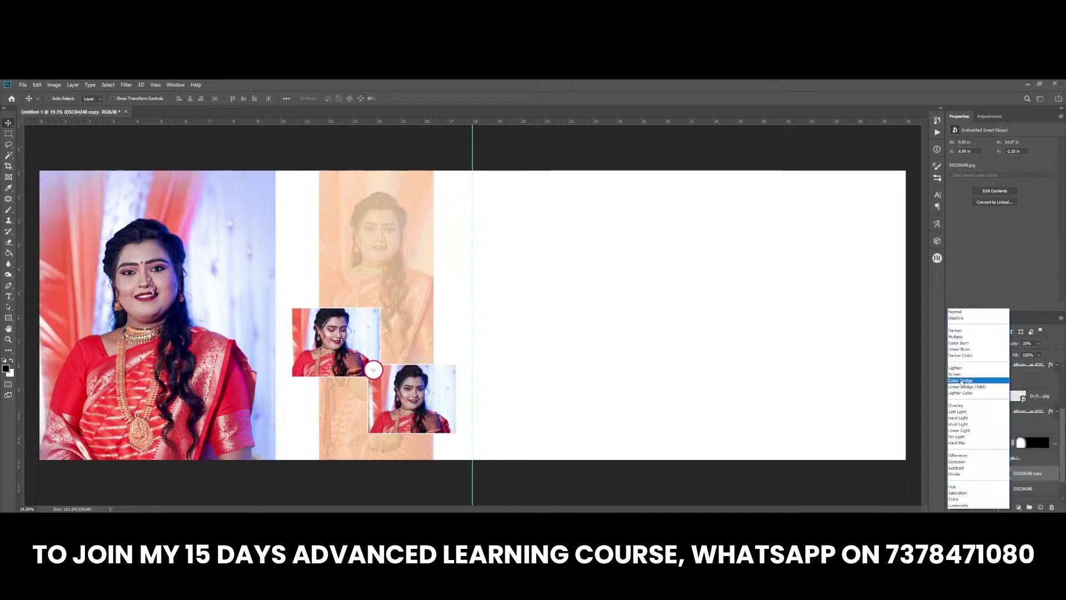
left_click(963, 412)
Step: Raise the original DSC04248 opacity to about 41%, trying and undoing a grouping
left_click(1006, 490)
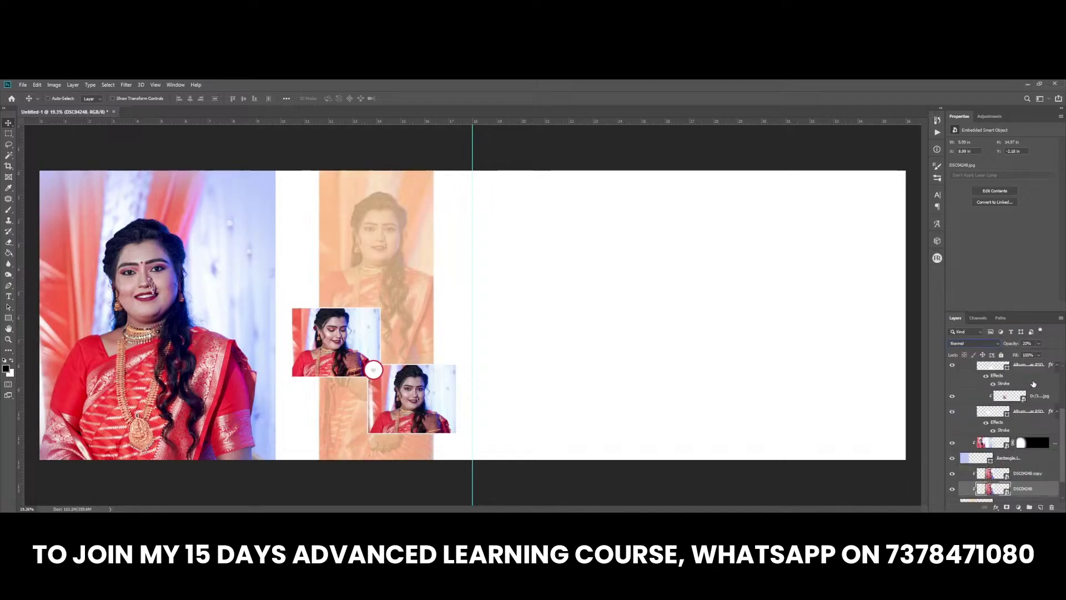
left_click_drag(1038, 350, 1038, 354)
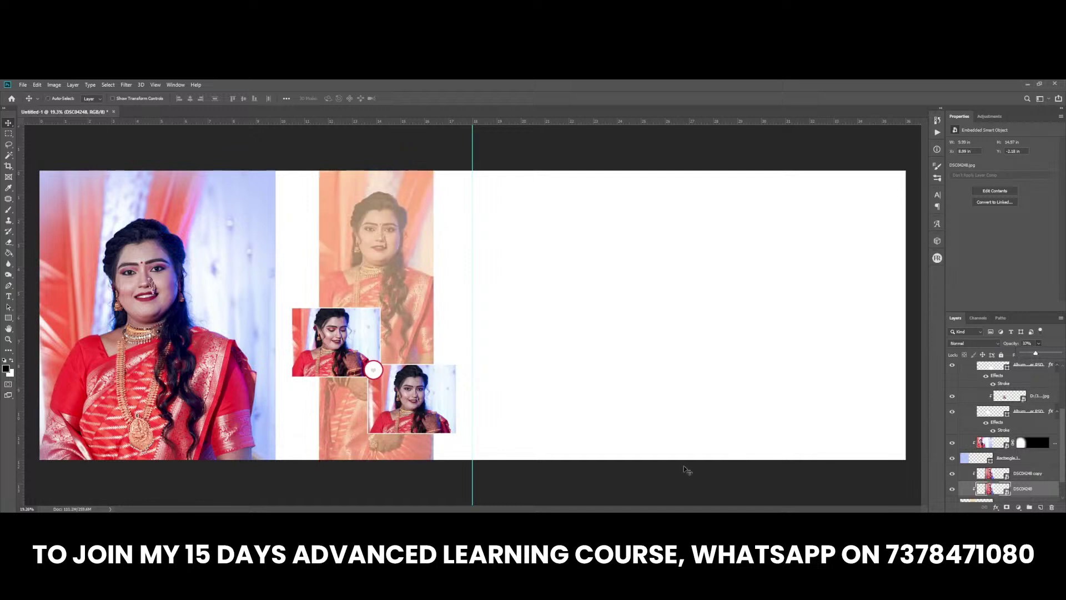
scroll(994, 488, "down", 1)
left_click(1018, 465, "shift")
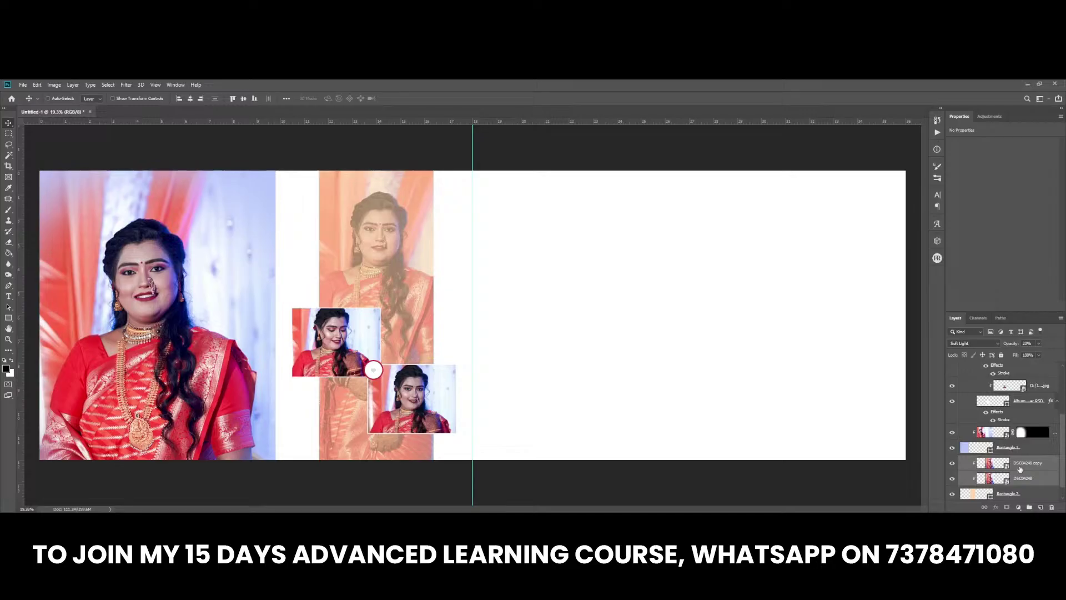
key("ctrl+g")
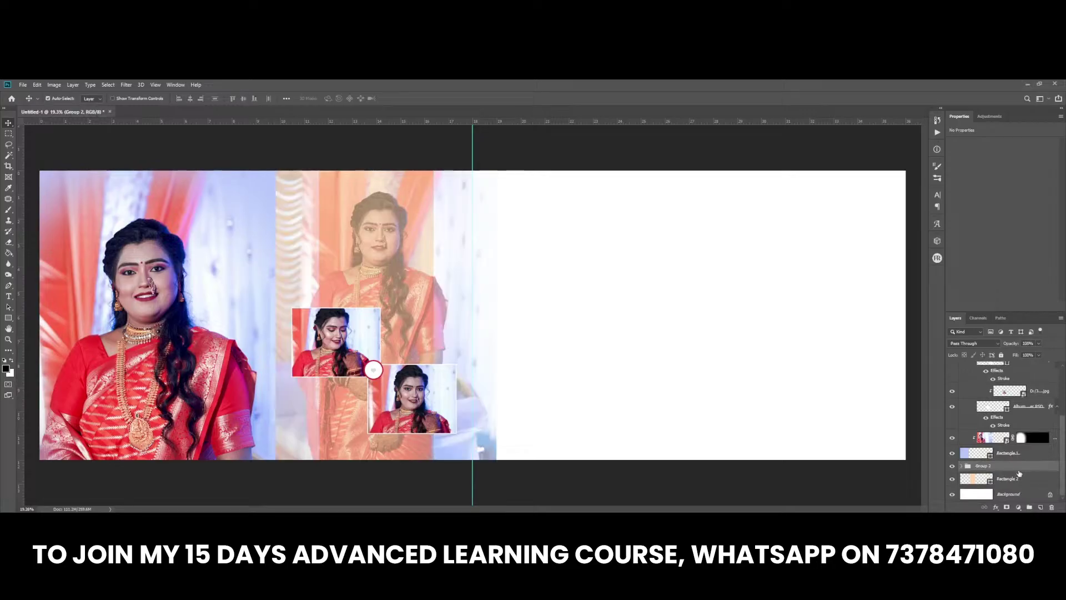
key("ctrl+z")
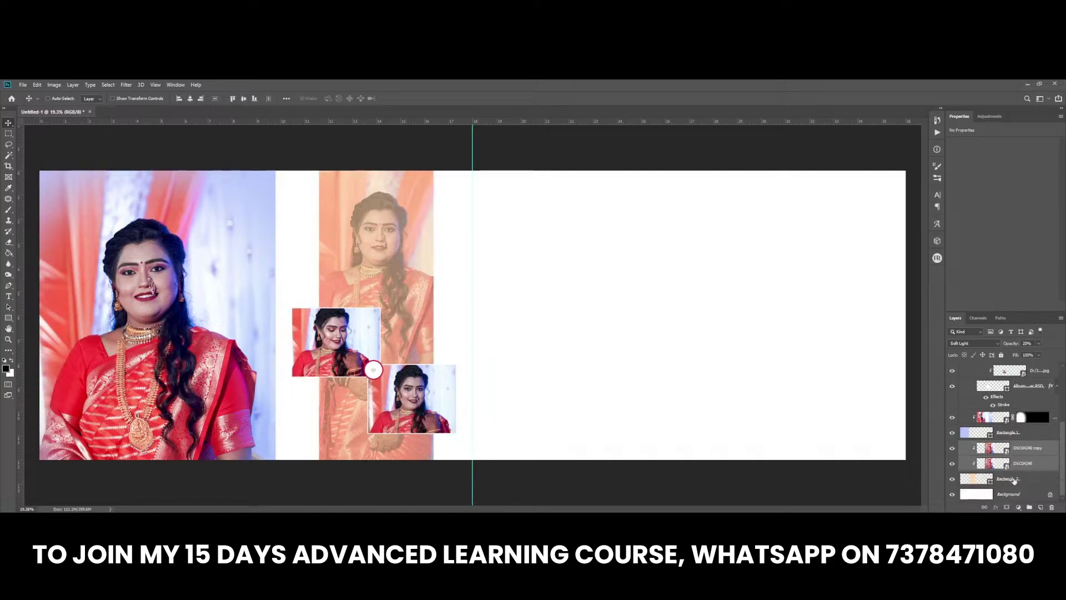
Step: Drag bokeh overlay 32 from the Overlays-10 folder onto the centre band
right_click(409, 348)
left_click(433, 353)
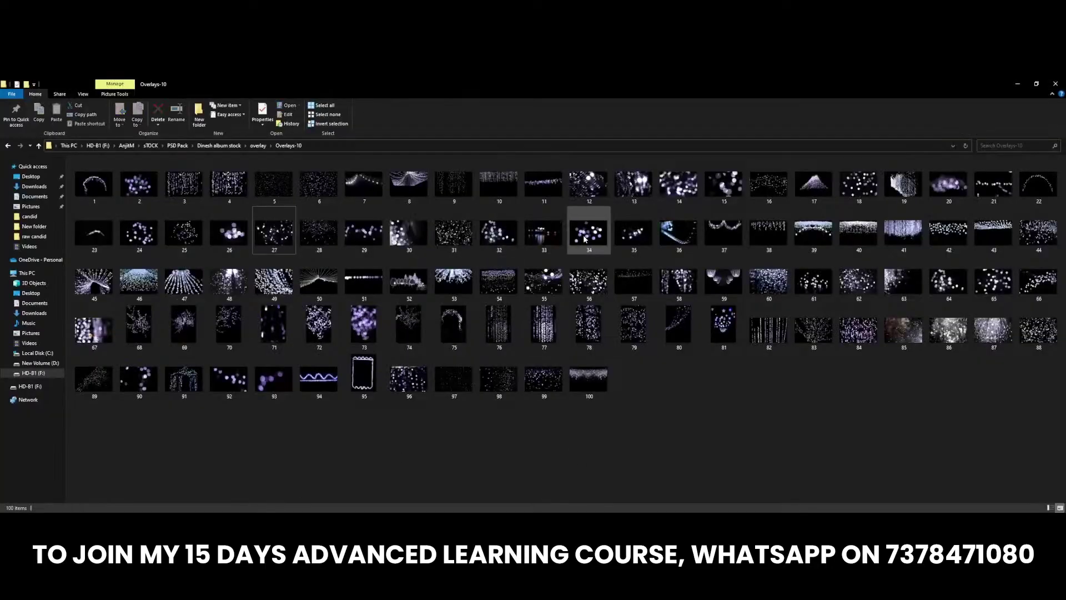
left_click(501, 246)
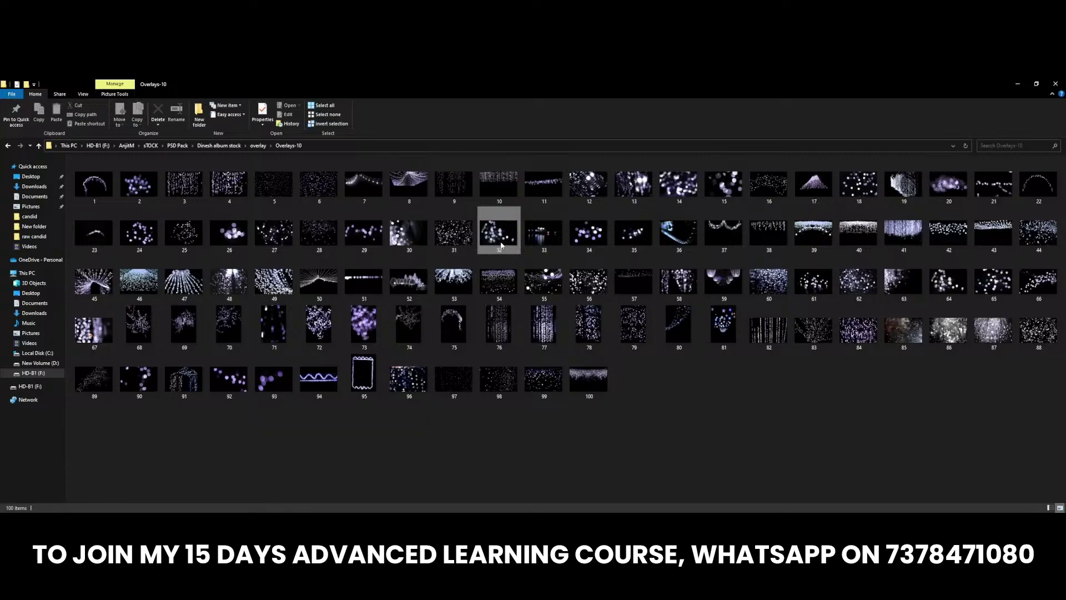
left_click_drag(501, 247, 284, 508)
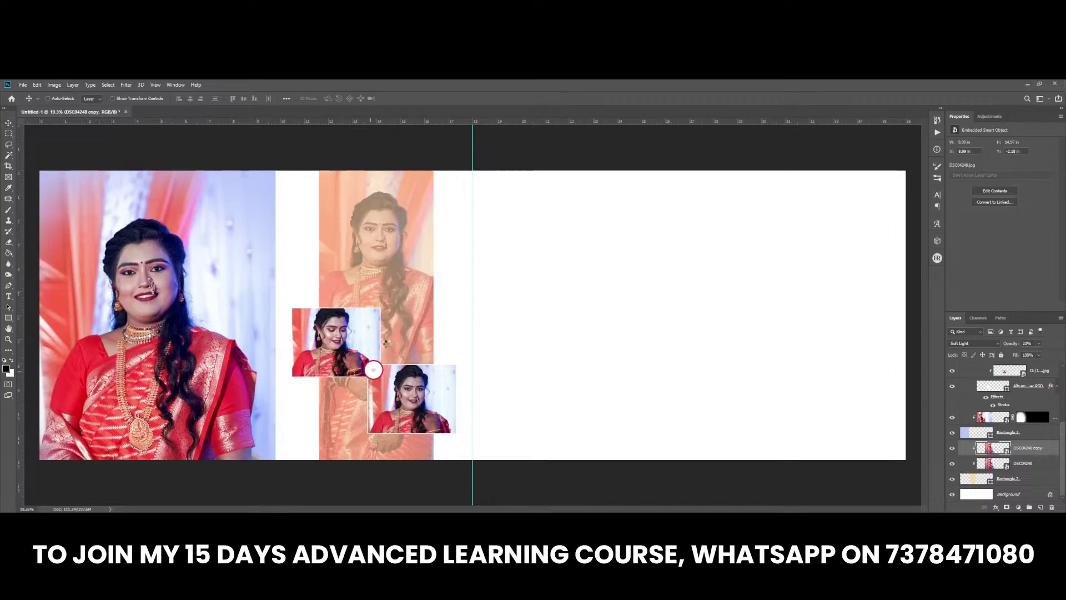
left_click_drag(284, 508, 423, 348)
Step: Shrink the bokeh overlay, move it down-left, and cycle its blend mode toward Lighten
key("Return")
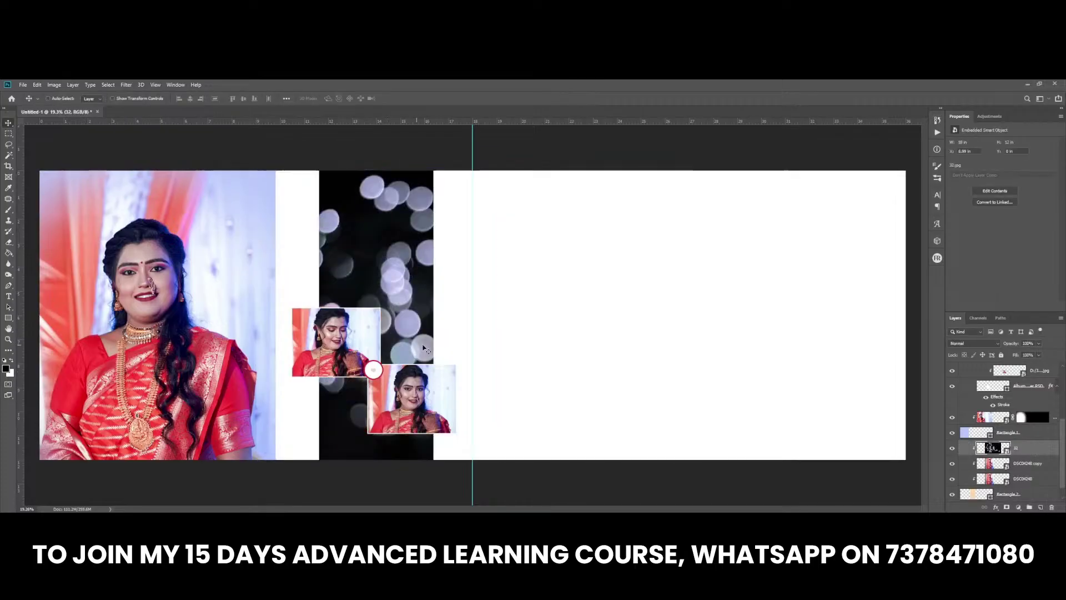
key("ctrl+t")
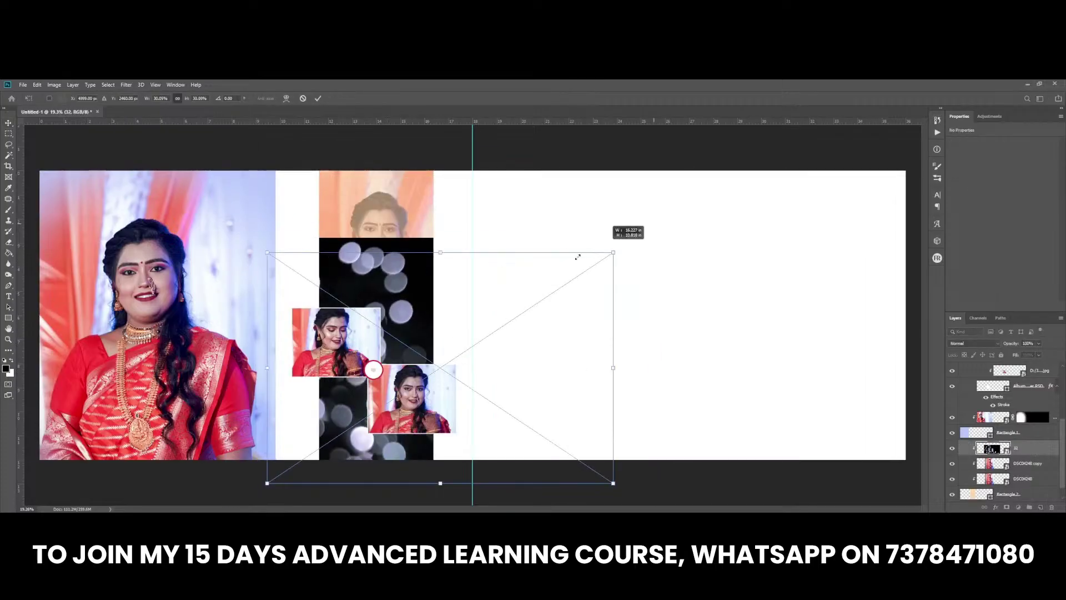
mouse_move(654, 226)
left_mouse_down()
mouse_move(542, 300)
mouse_move(496, 344)
left_mouse_up()
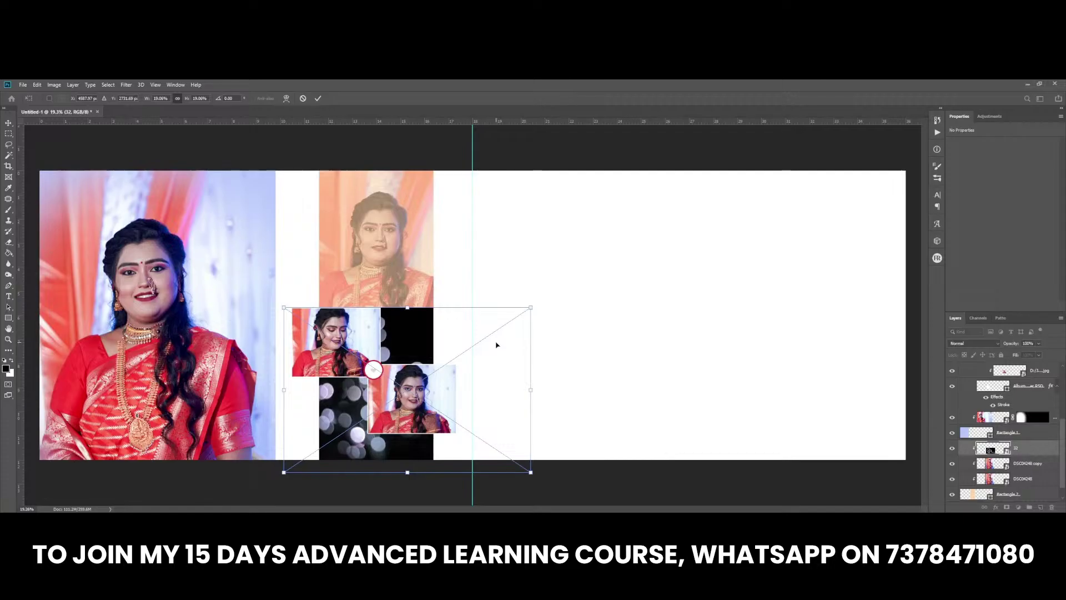
key("Return")
key("shift+plus")
key("shift+plus")
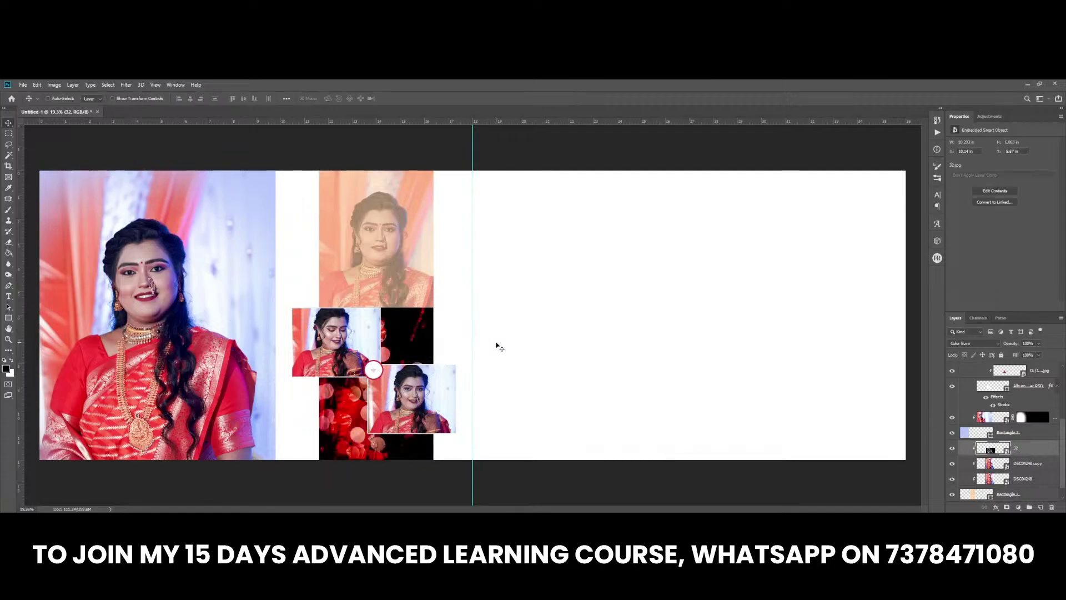
key("shift+plus")
key("shift+plus")
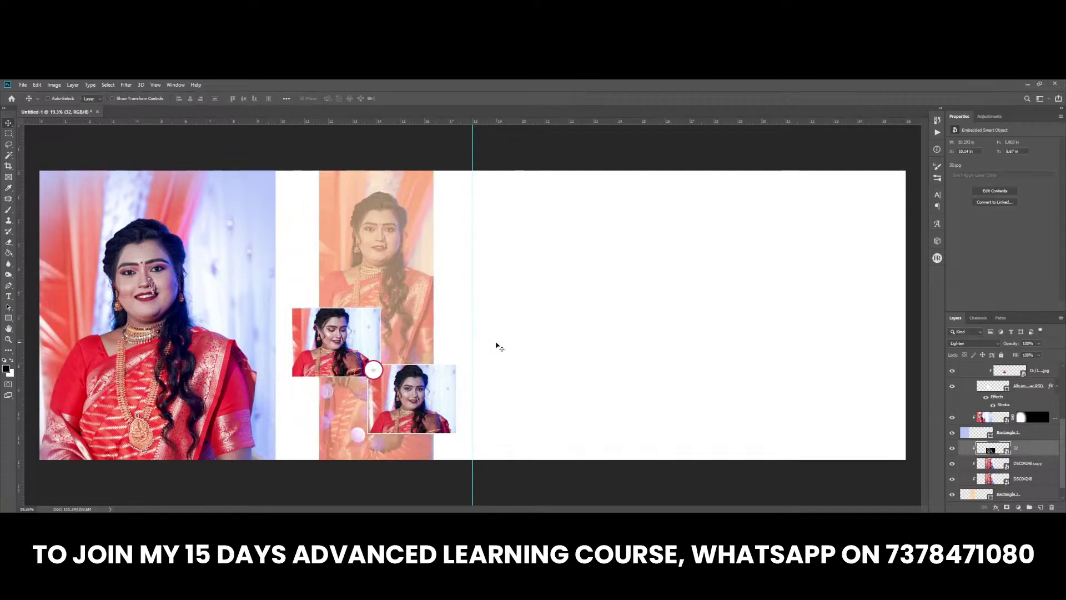
key("shift+plus")
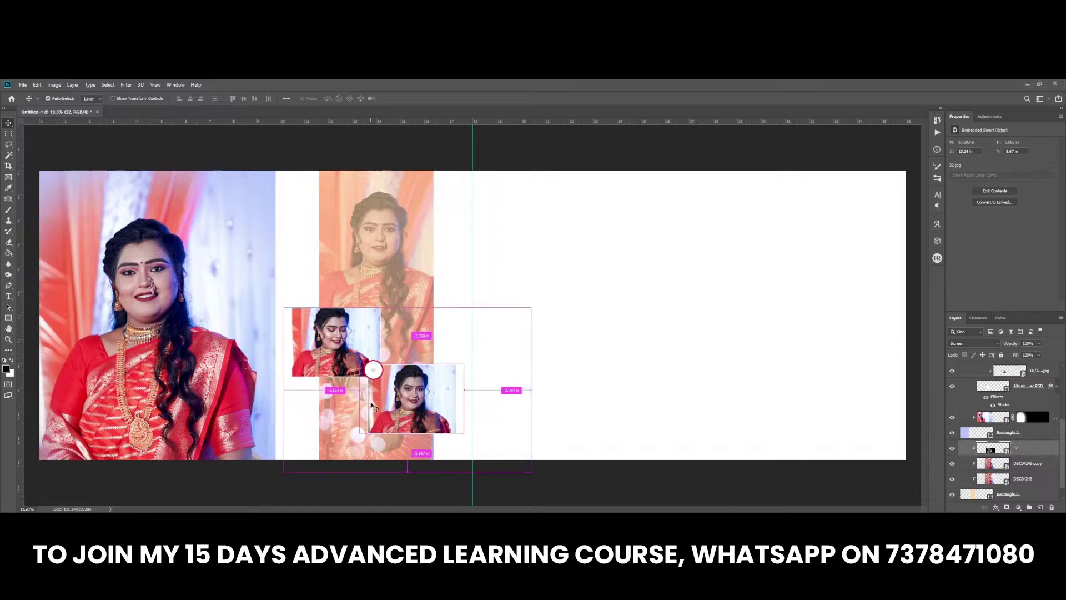
Step: Colorize the bokeh overlay with a warm Hue/Saturation tint and set opacity around 63%
key("ctrl+u")
left_click(591, 273)
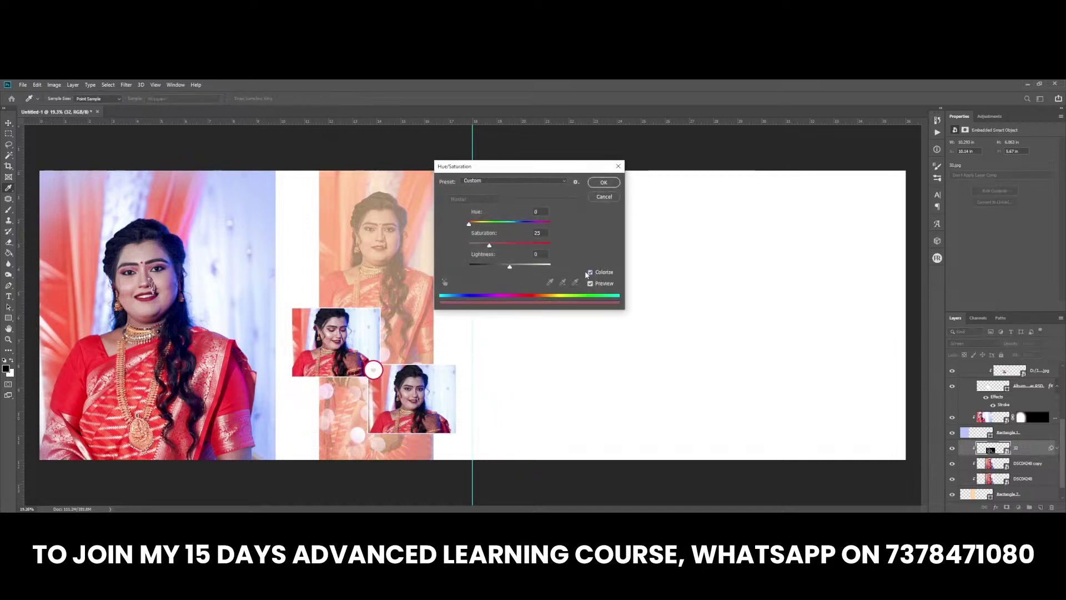
mouse_move(506, 224)
left_mouse_down()
mouse_move(523, 225)
mouse_move(535, 245)
mouse_move(480, 224)
left_mouse_up()
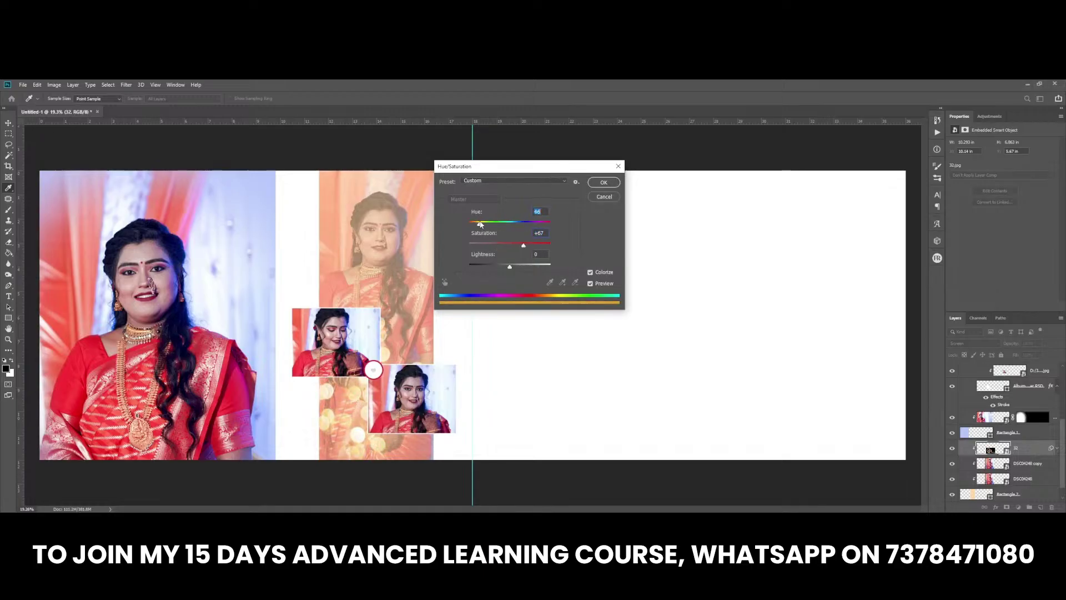
key("Return")
left_click(1038, 343)
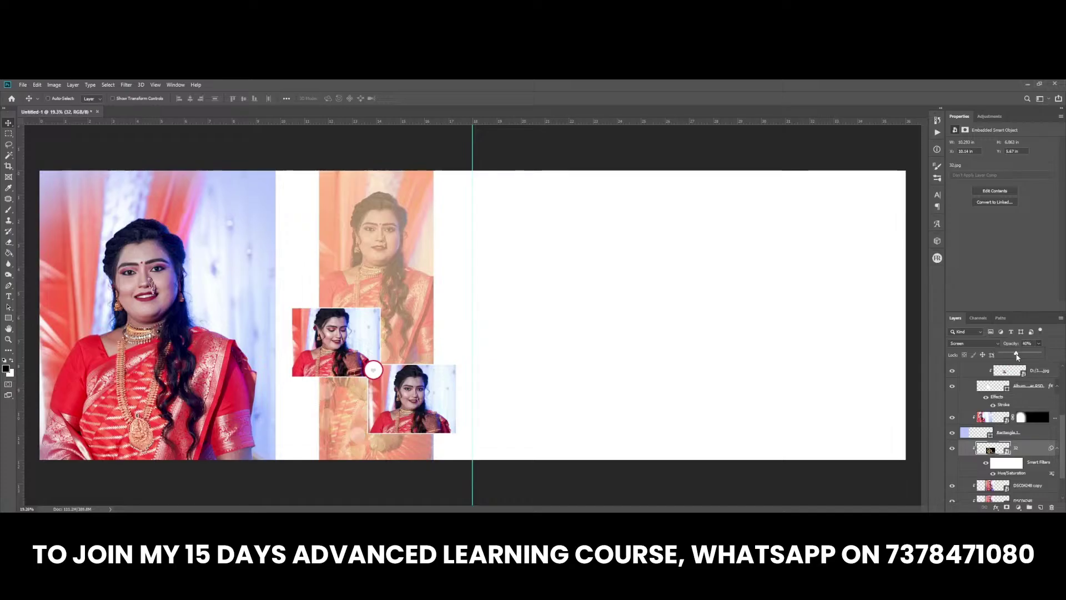
left_click_drag(1024, 356, 1026, 356)
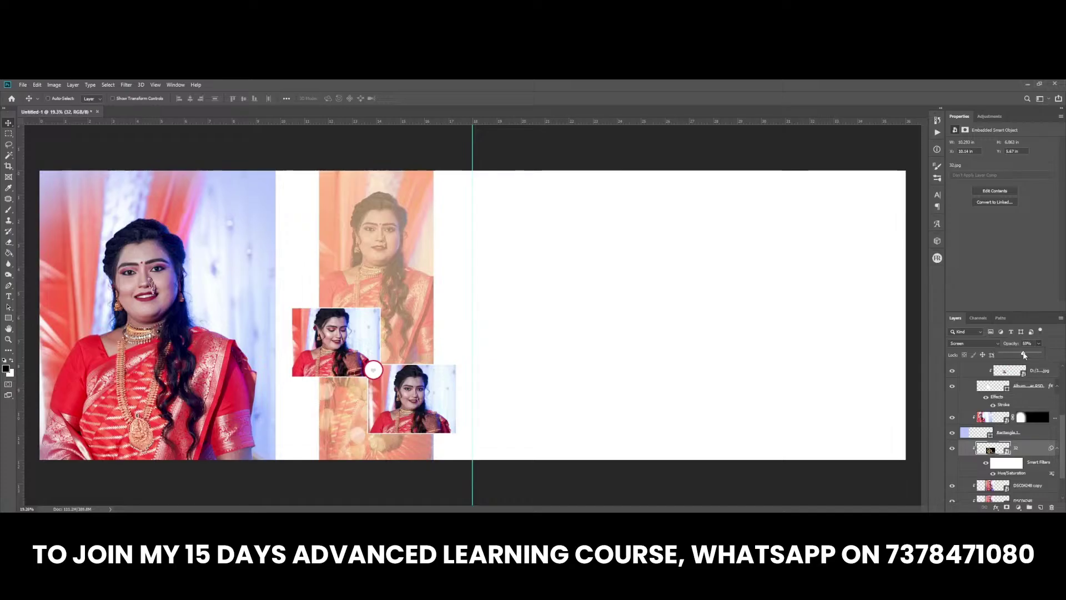
Step: Select DSC04248 copy, DSC04248 and Rectangle 2 together in the Layers panel
scroll(1043, 439, "down", 1)
scroll(1022, 466, "down", 1)
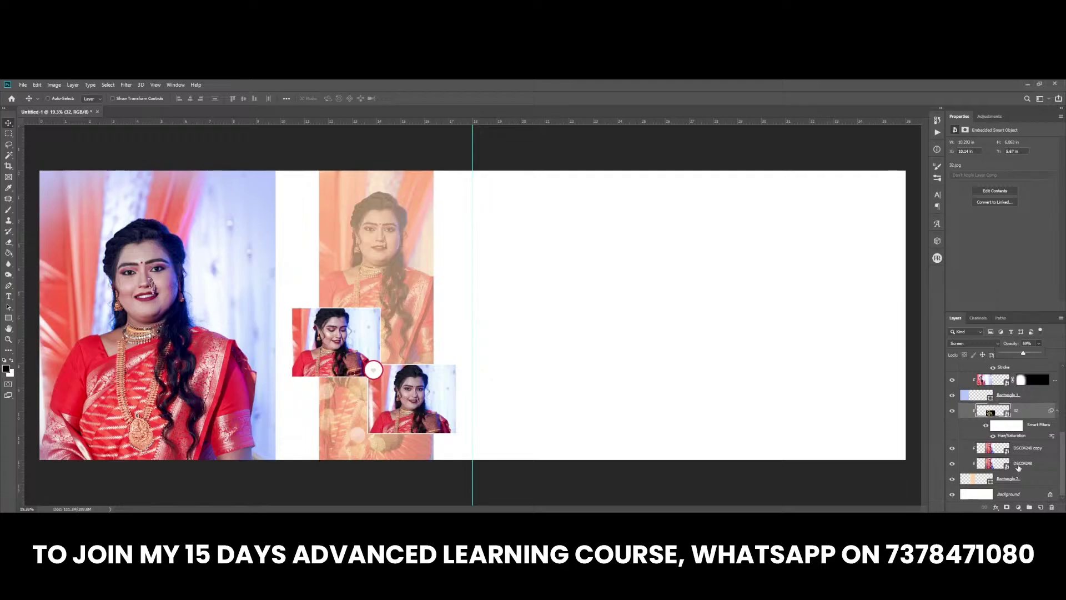
left_click(1020, 455)
left_click(1021, 464, "ctrl")
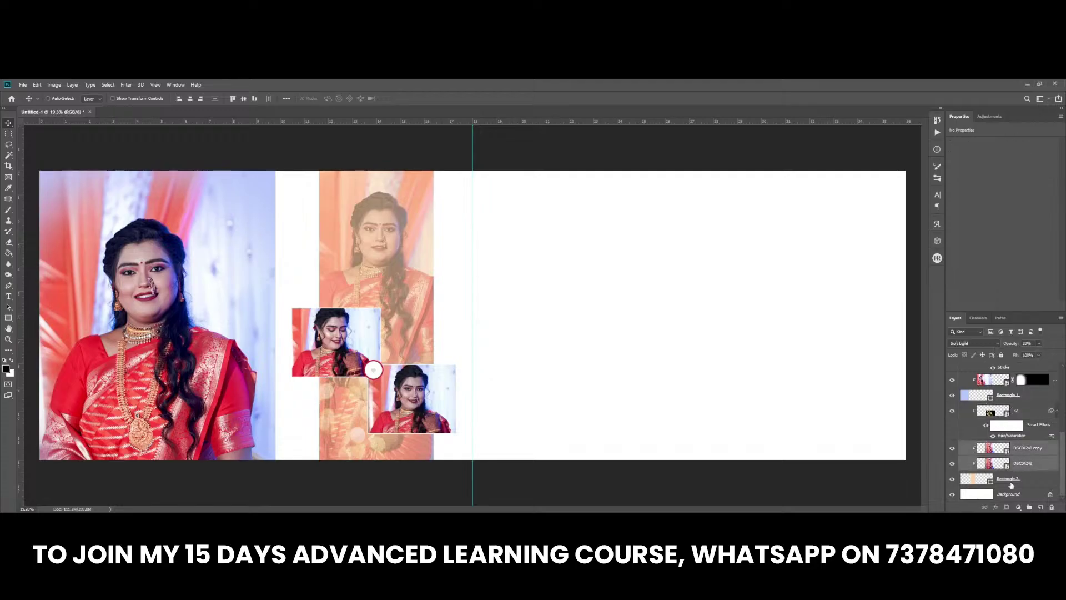
left_click(1011, 482, "ctrl")
Step: Group the faded photo and rectangle layers into Group 1 and expand it
key("ctrl+g")
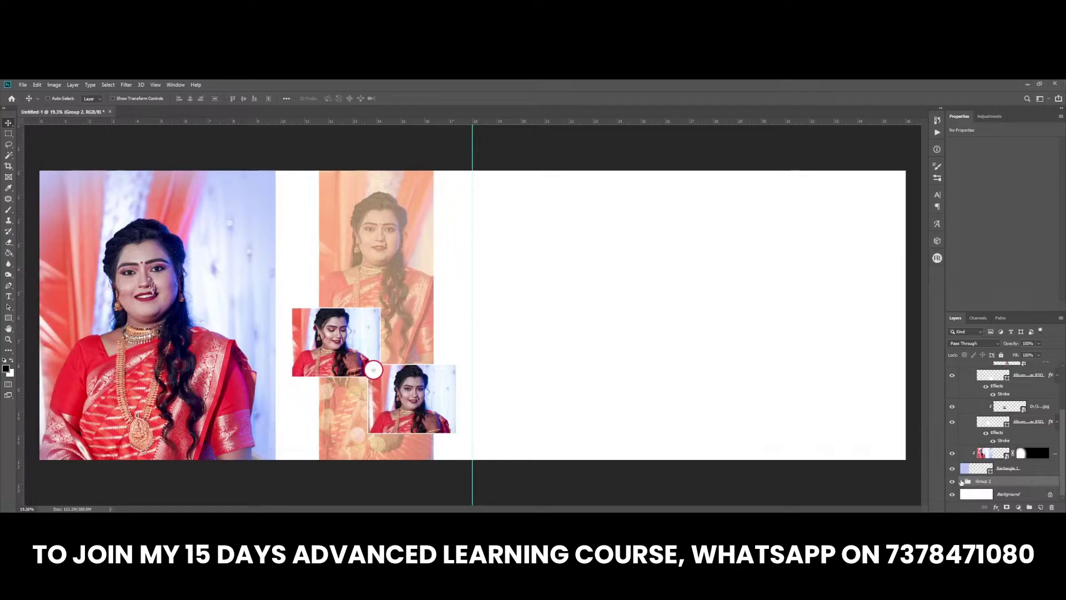
left_click(962, 481)
scroll(979, 486, "down", 5)
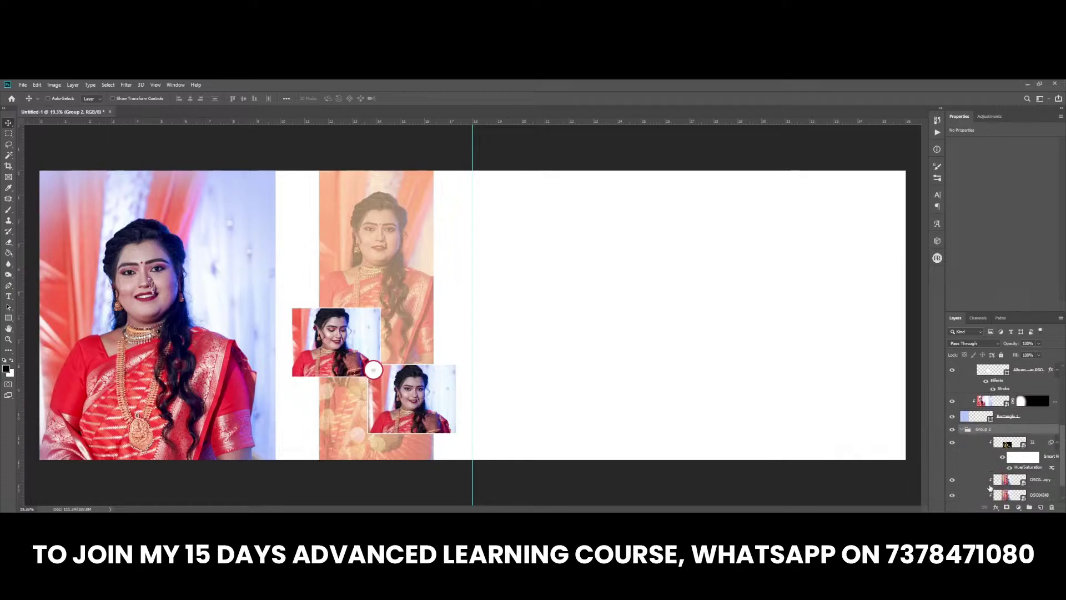
Step: Mask DSC04248 and paint its lower saree area black to reveal the bokeh
left_click(1018, 467)
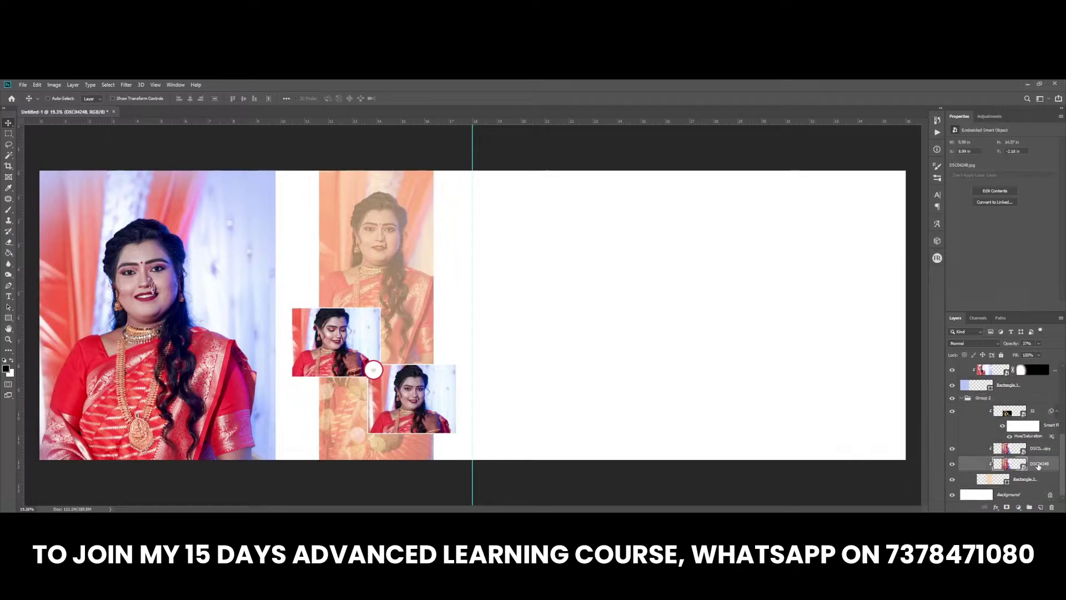
left_click(1008, 507)
key("b")
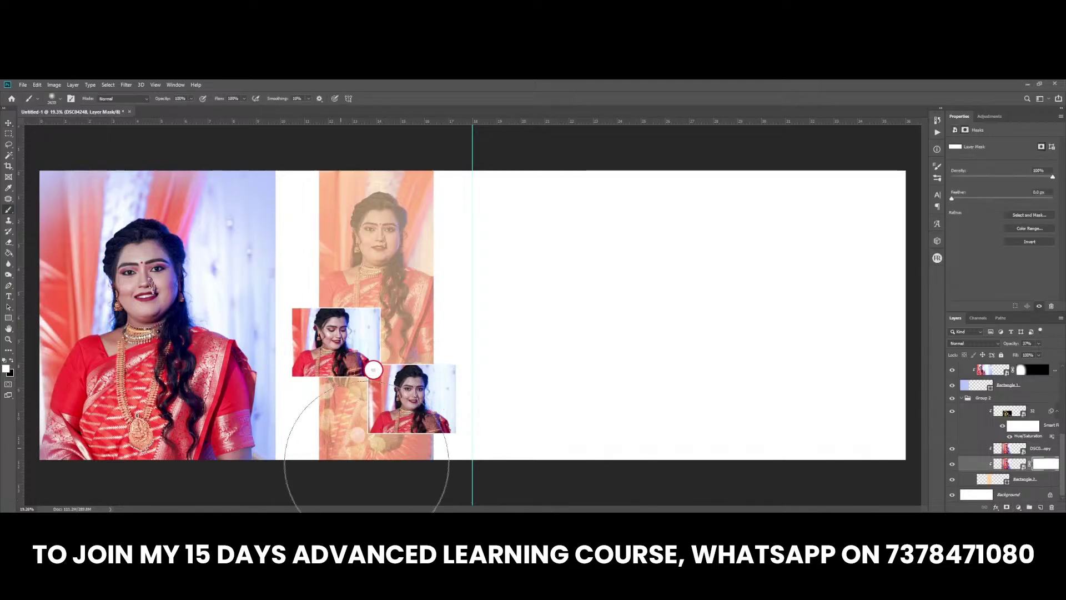
key("x")
left_click_drag(290, 461, 333, 405)
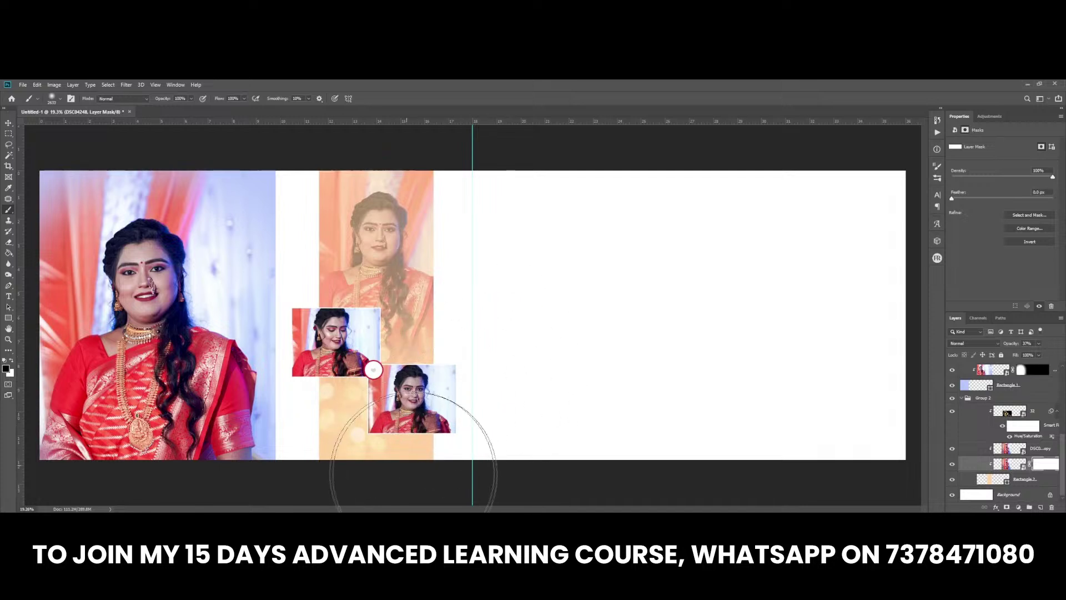
Step: Move Group 1 with the small bride photos slightly lower
key("v")
right_click(410, 403)
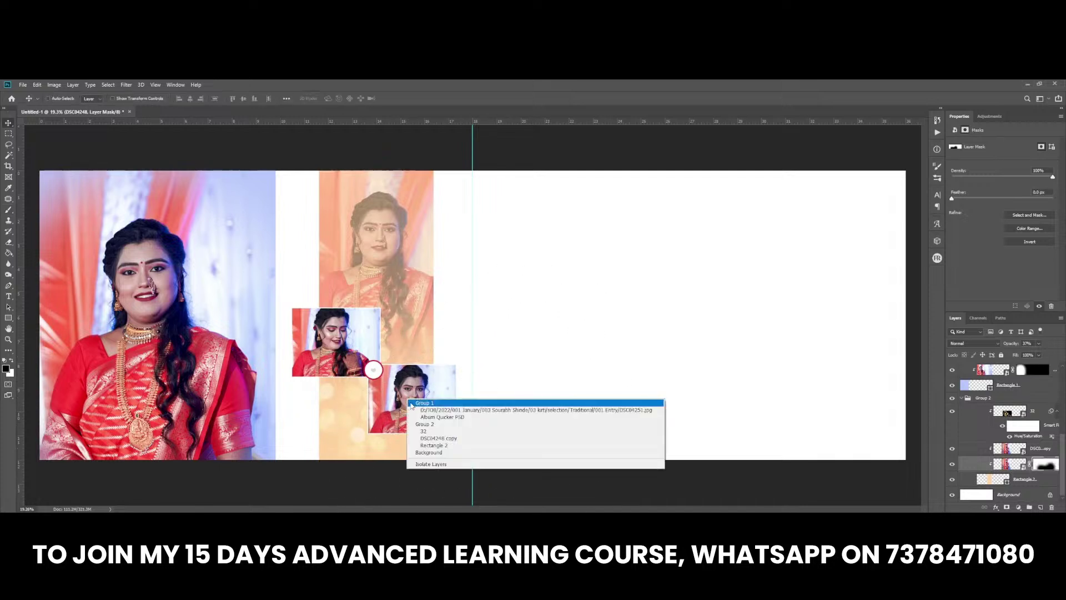
left_click(414, 401)
left_click_drag(414, 401, 413, 412)
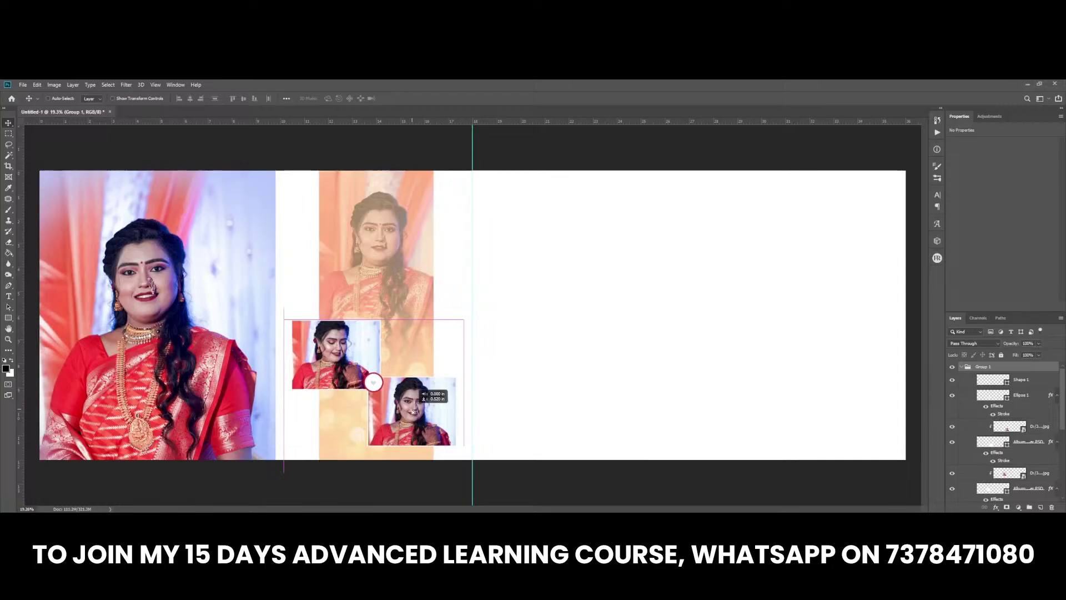
key("ctrl+minus")
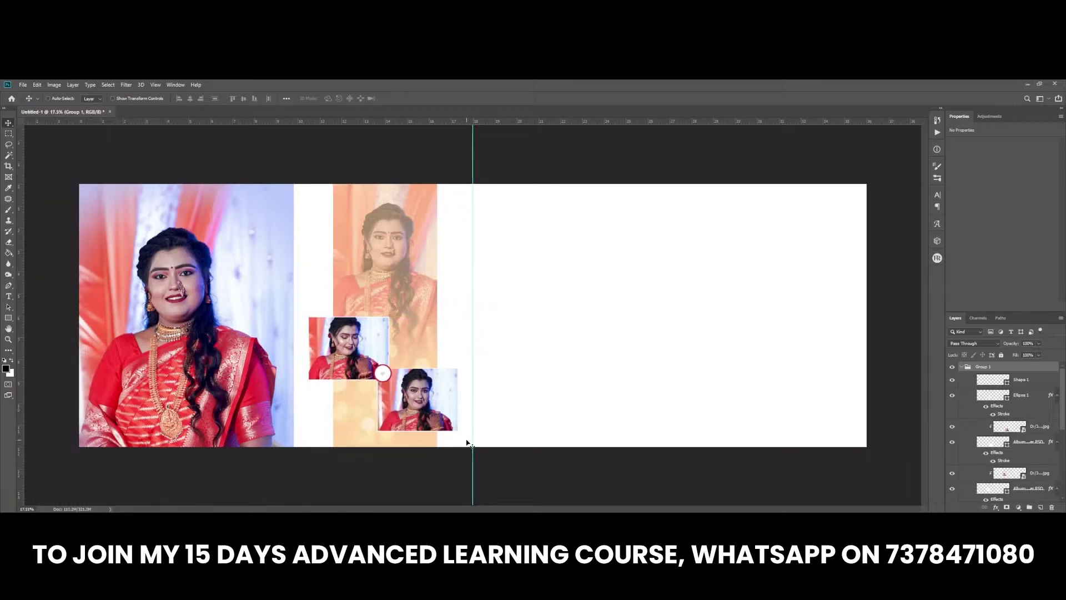
key("ctrl+minus")
key("ctrl+plus")
key("ctrl+plus")
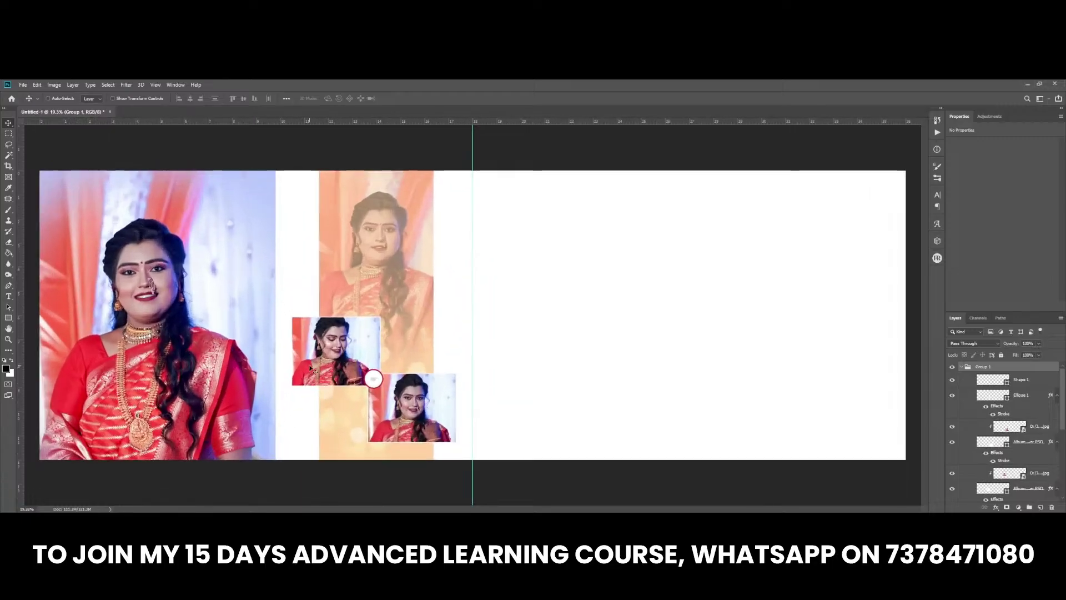
scroll(324, 360, "up", 1)
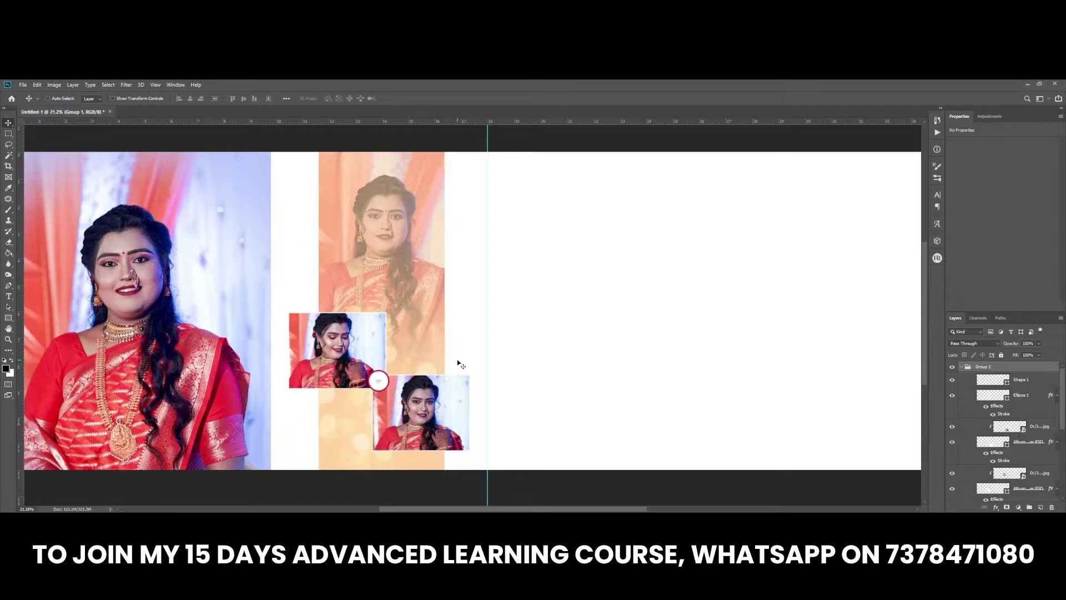
Step: Draw a narrow black rectangle on a new layer on the right page
left_click(1041, 507)
key("u")
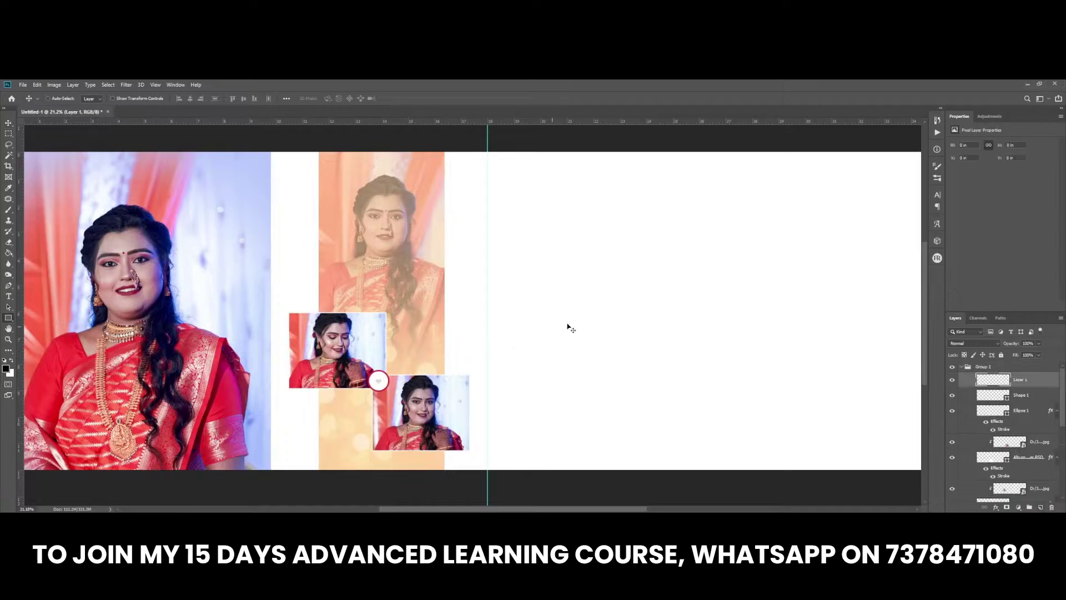
left_click_drag(537, 206, 552, 311)
Step: Move the black bar to the top and recolour it pale cream #fff2e0
key("v")
left_click_drag(535, 274, 442, 219)
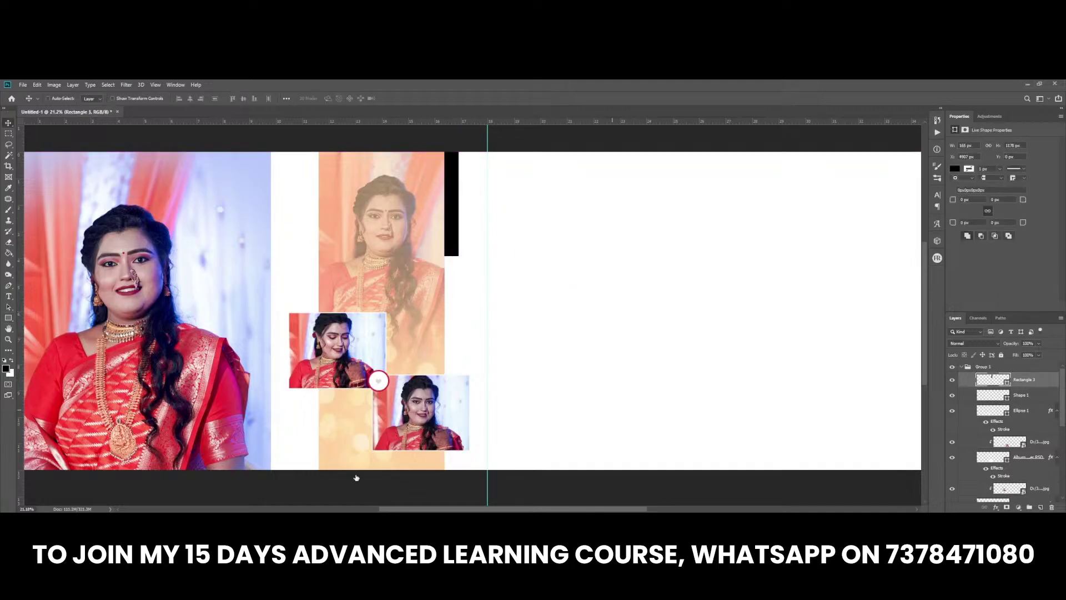
double_click(992, 379)
left_click(342, 439)
left_click(843, 368)
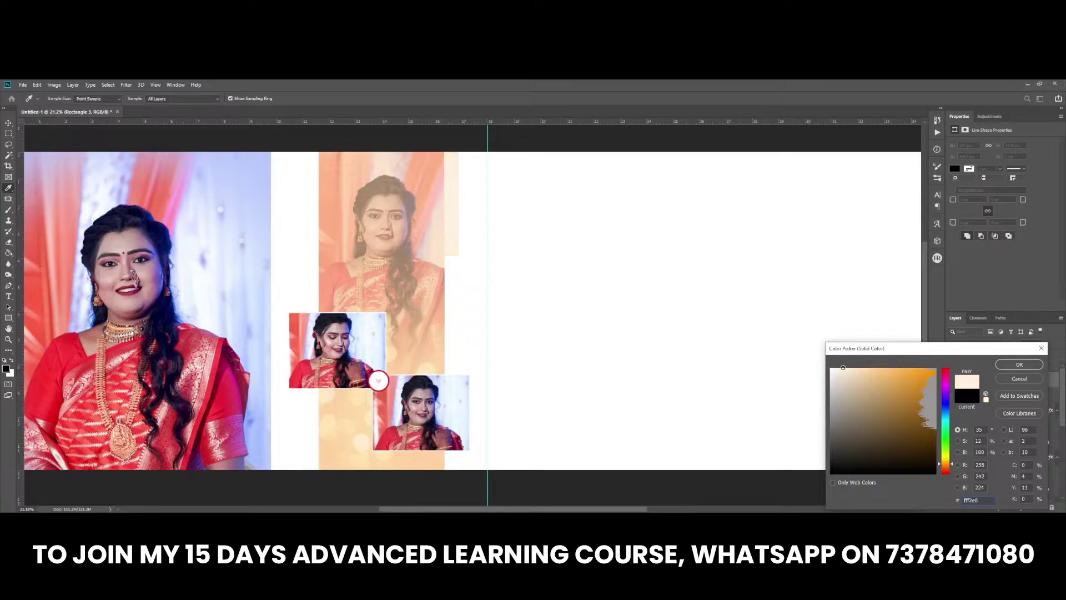
left_click(1020, 364)
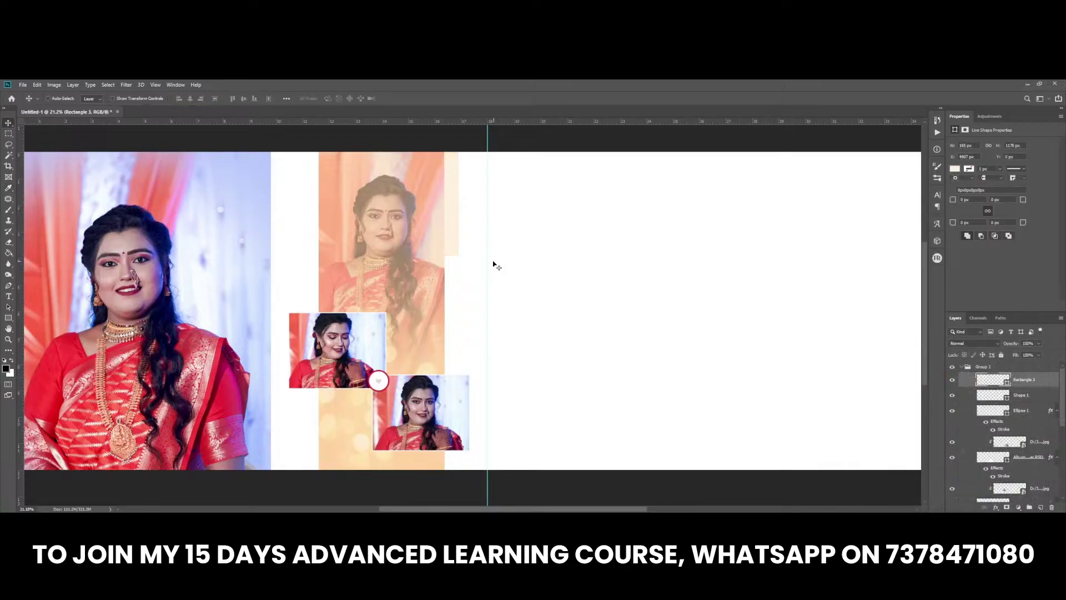
Step: Stretch the cream bar to the right page edge and nudge the left bride portrait up
key("ctrl+t")
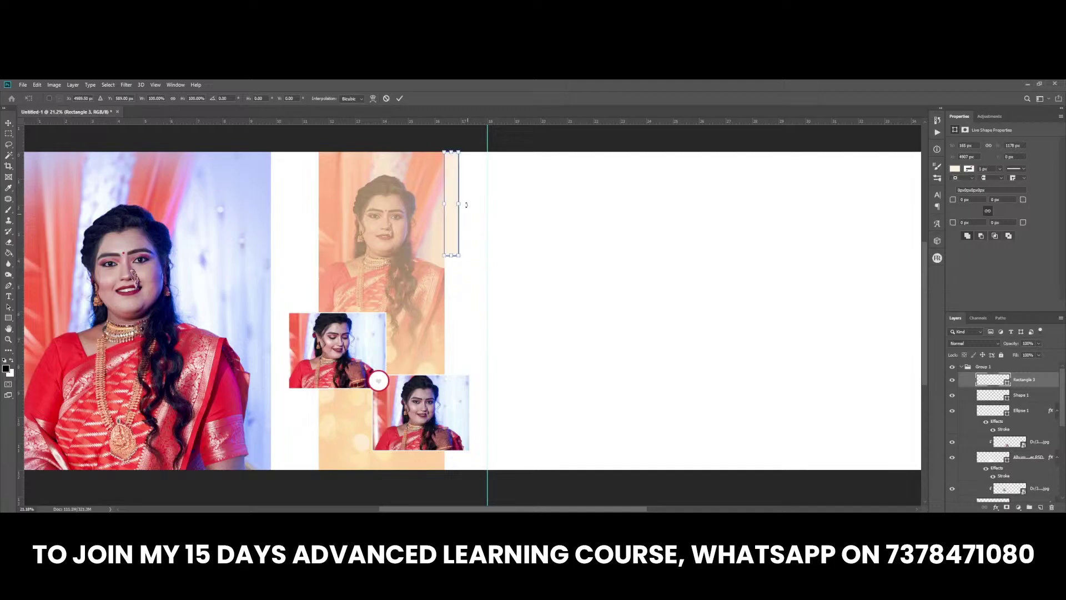
left_click_drag(461, 204, 912, 236)
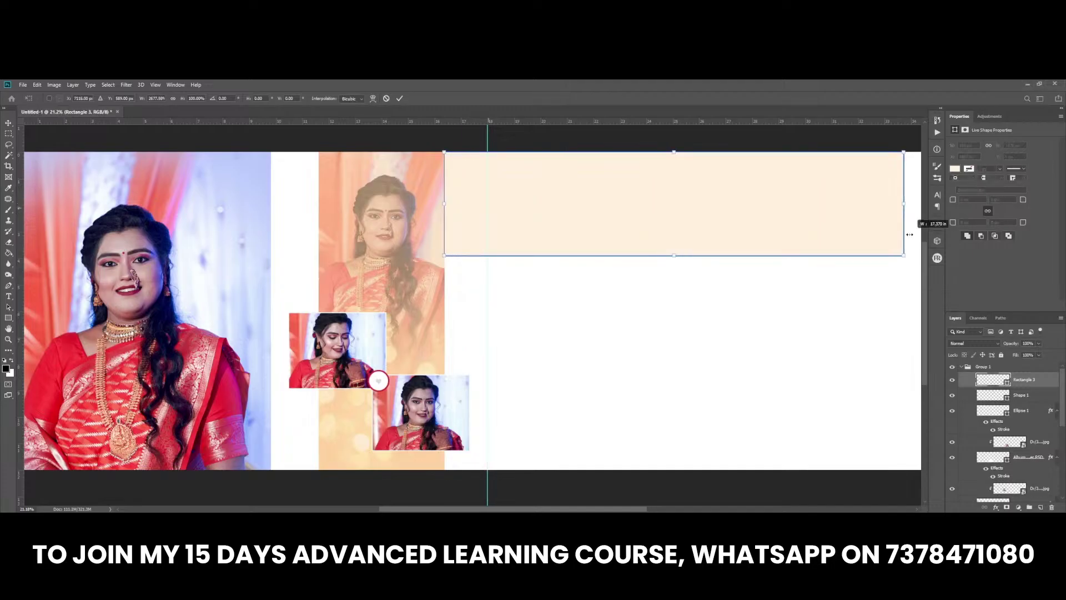
key("Return")
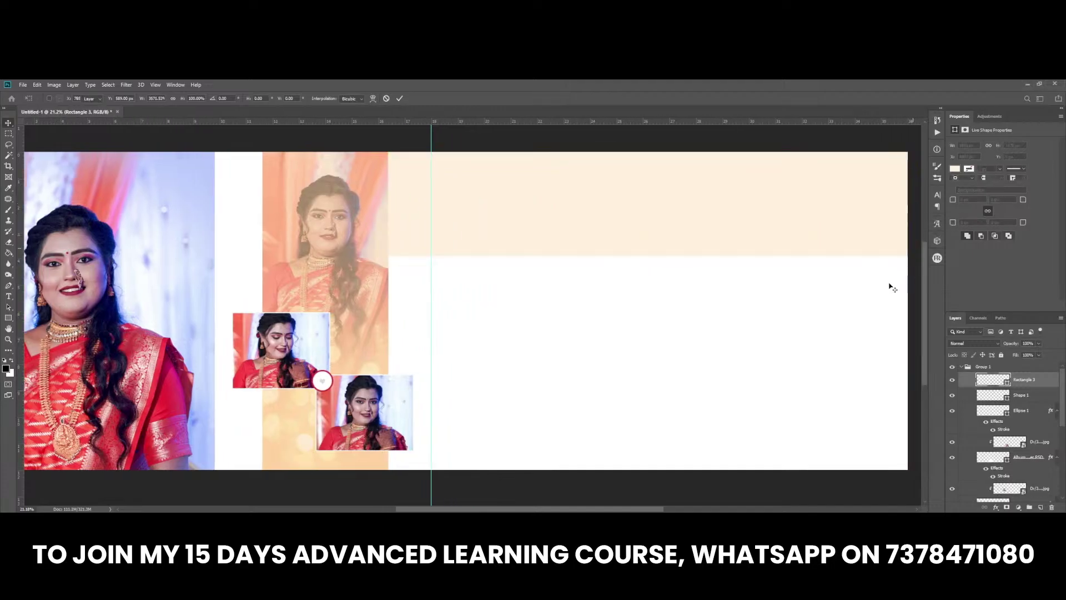
key("ctrl+0")
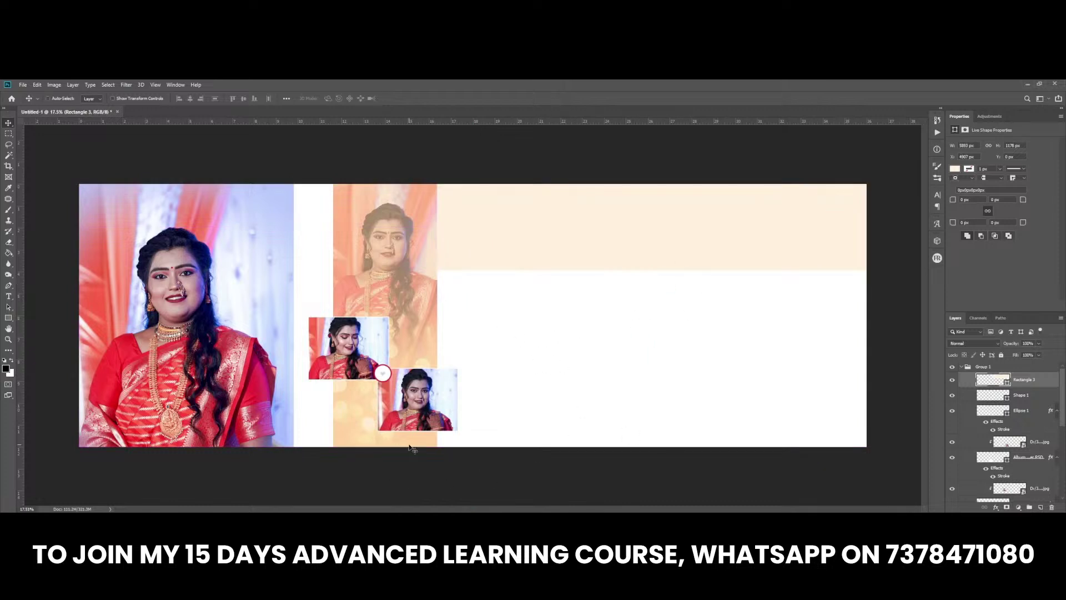
left_click_drag(180, 358, 181, 353)
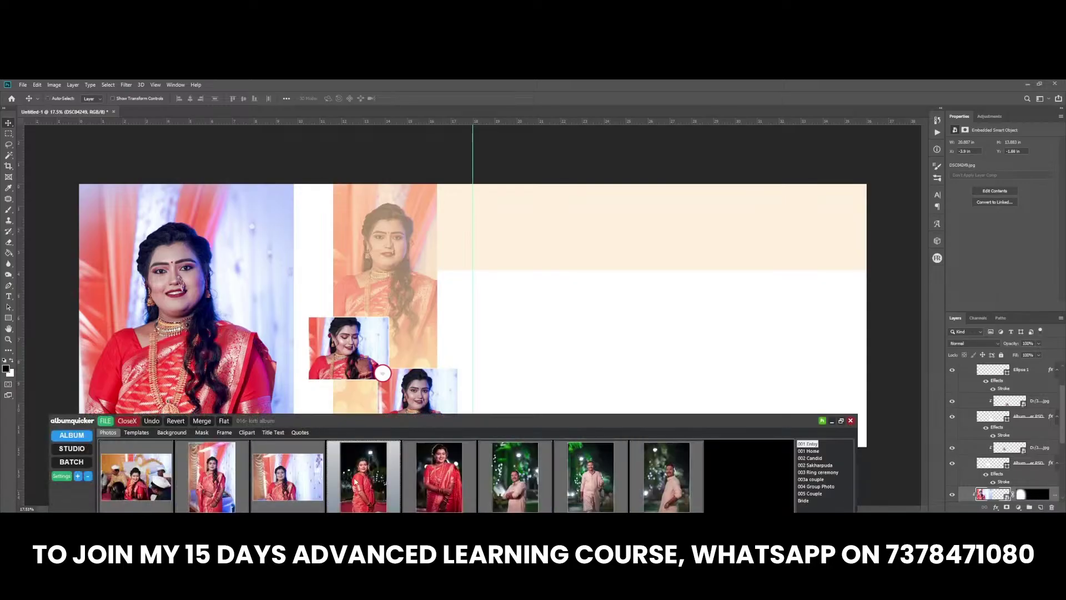
Step: Place the DSC04262 night portrait and move it to the spread's right edge
double_click(355, 480)
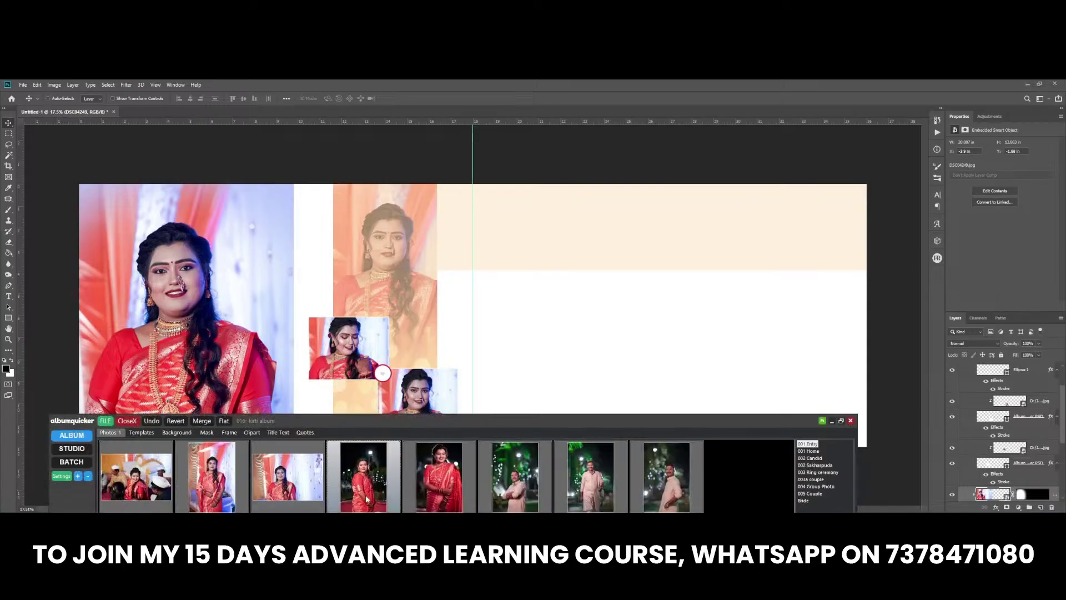
left_click(831, 421)
key("Return")
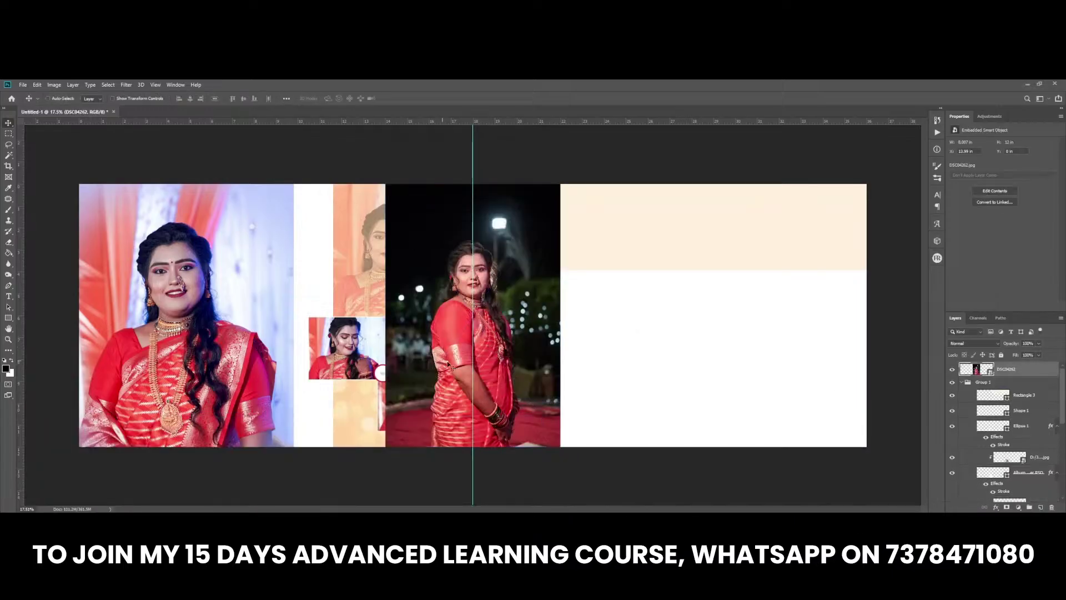
left_click_drag(447, 364, 884, 341)
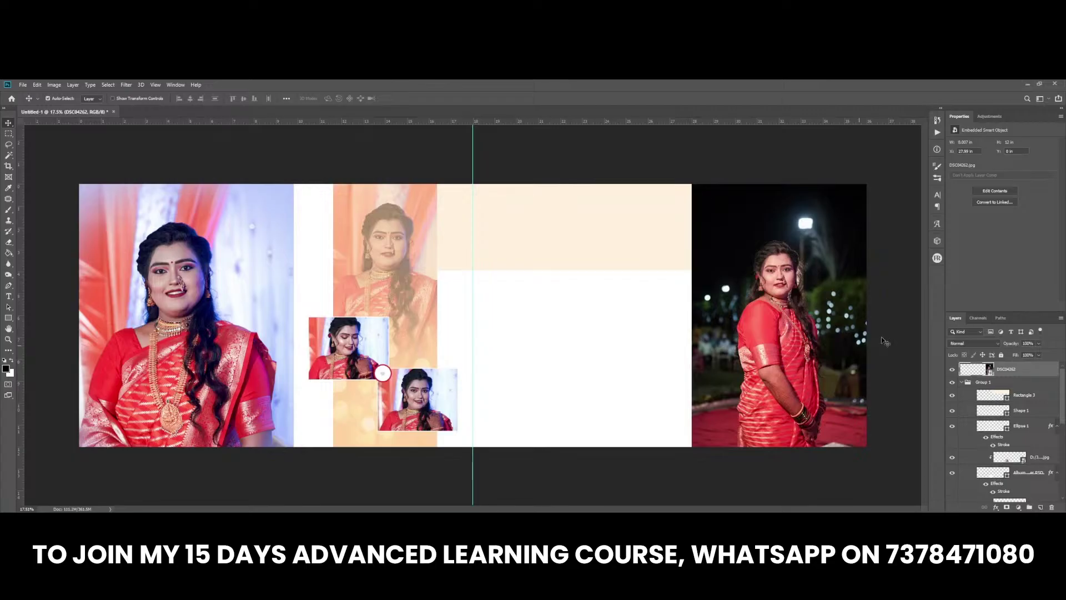
Step: Enlarge the night portrait to full page height and shift it slightly up-left
key("ctrl+t")
left_click_drag(864, 194, 904, 168)
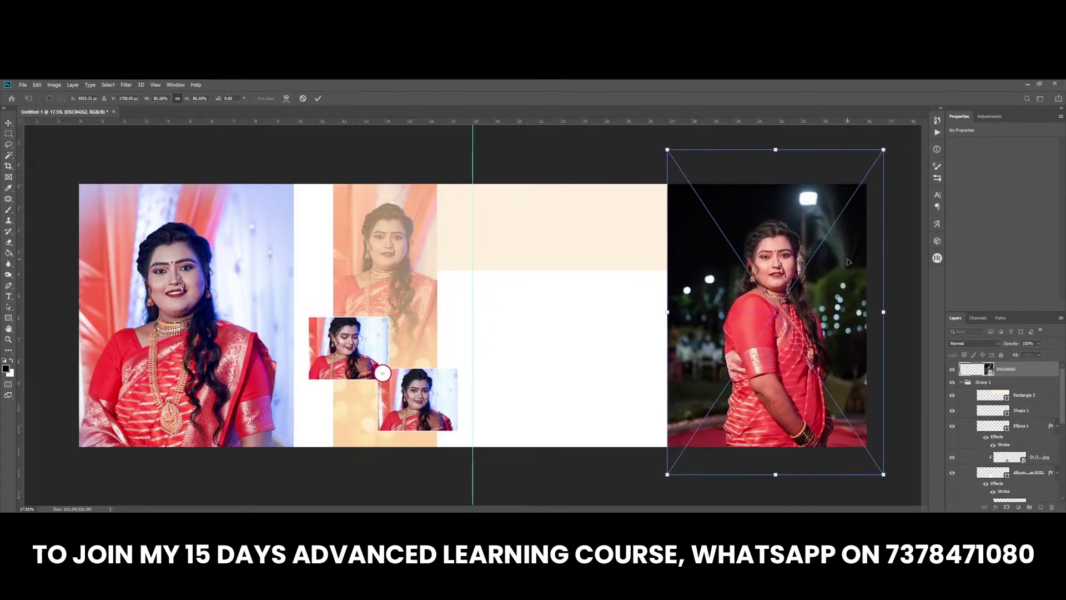
key("Return")
left_click_drag(827, 292, 820, 281)
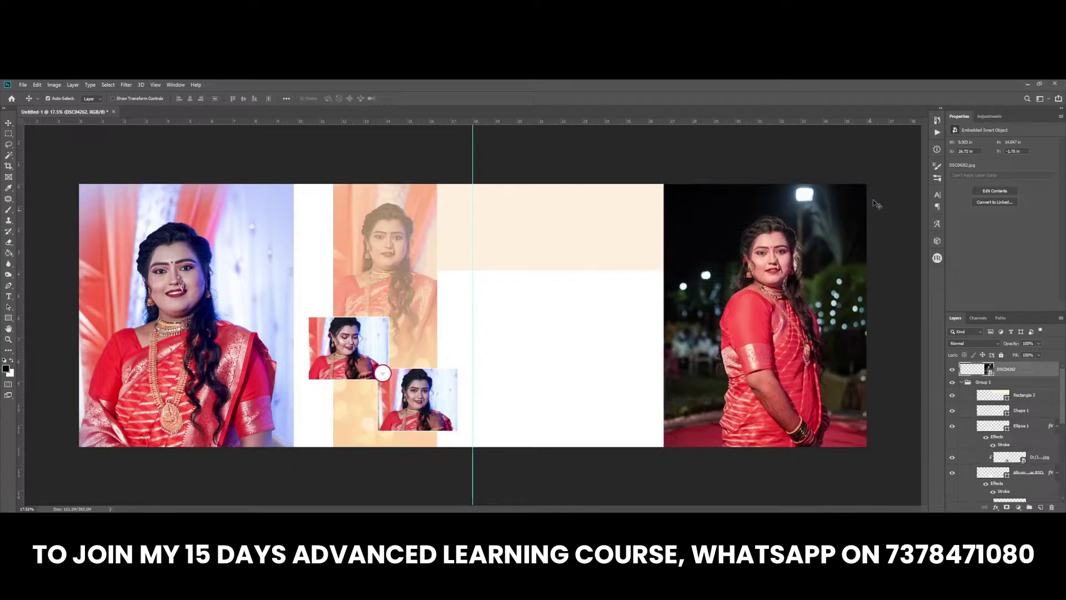
key("ctrl+t")
key("Return")
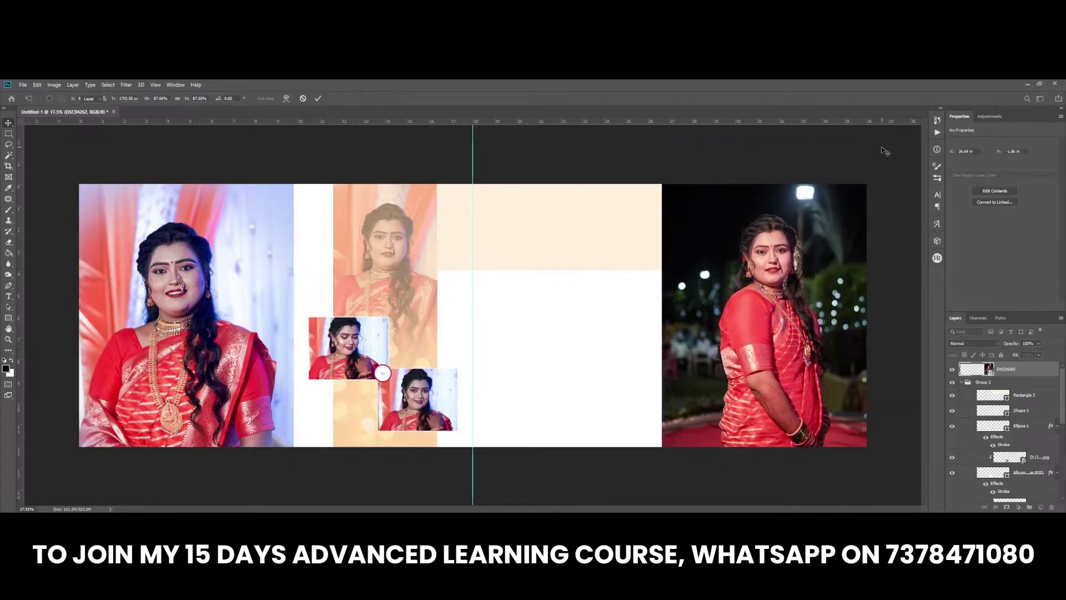
Step: Pick Group 1 from the canvas layer list, then select the DSC04262 layer
right_click(539, 255)
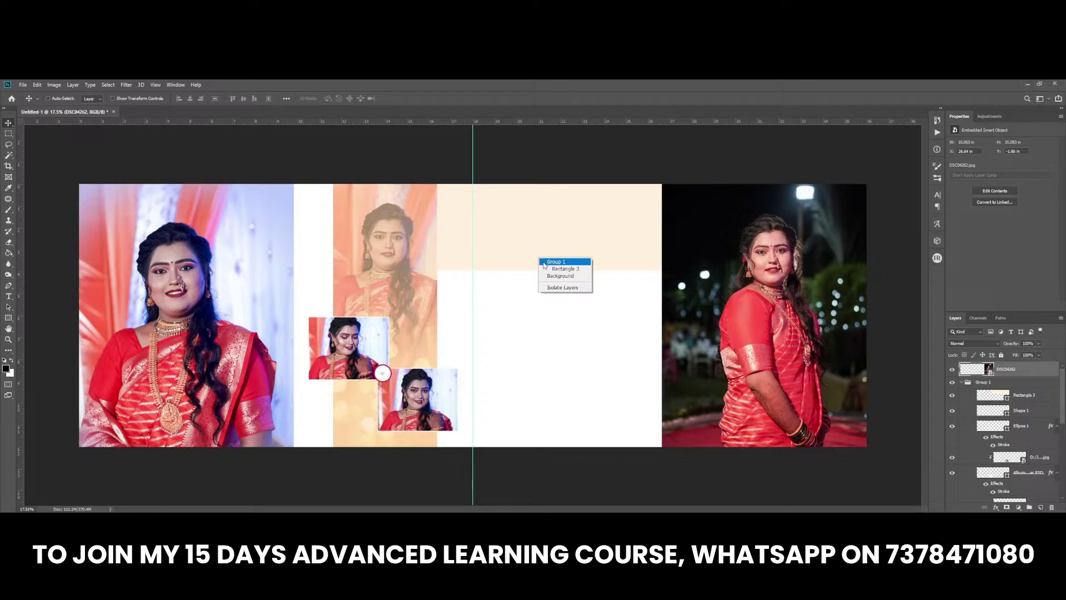
left_click(556, 261)
right_click(542, 254)
left_click(555, 261)
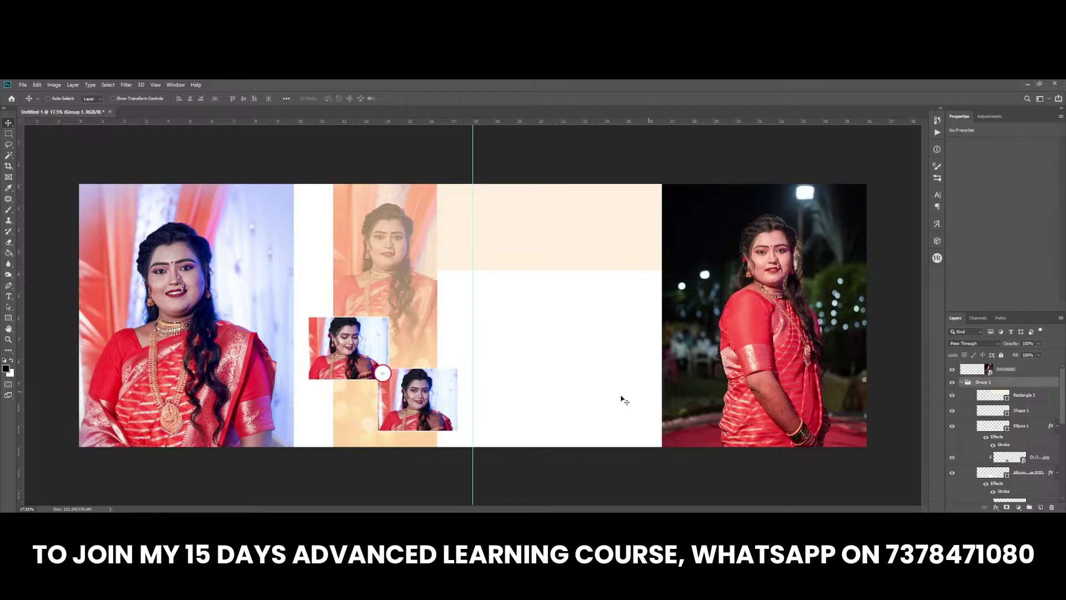
left_click(991, 370)
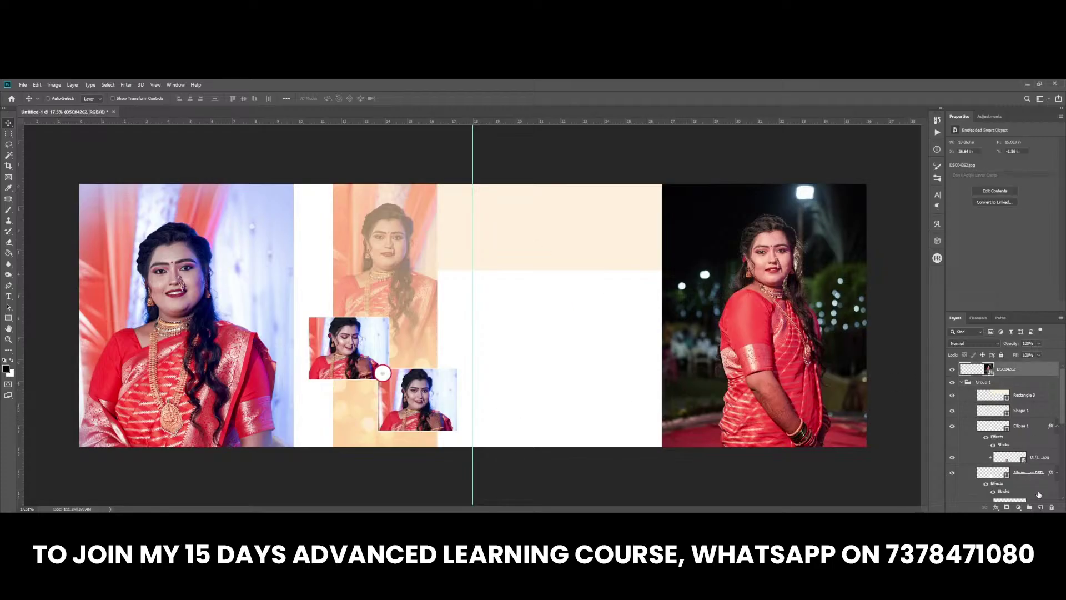
Step: Draw a box on a new layer below the band, filled with a sampled peach tone
left_click(1040, 508)
key("u")
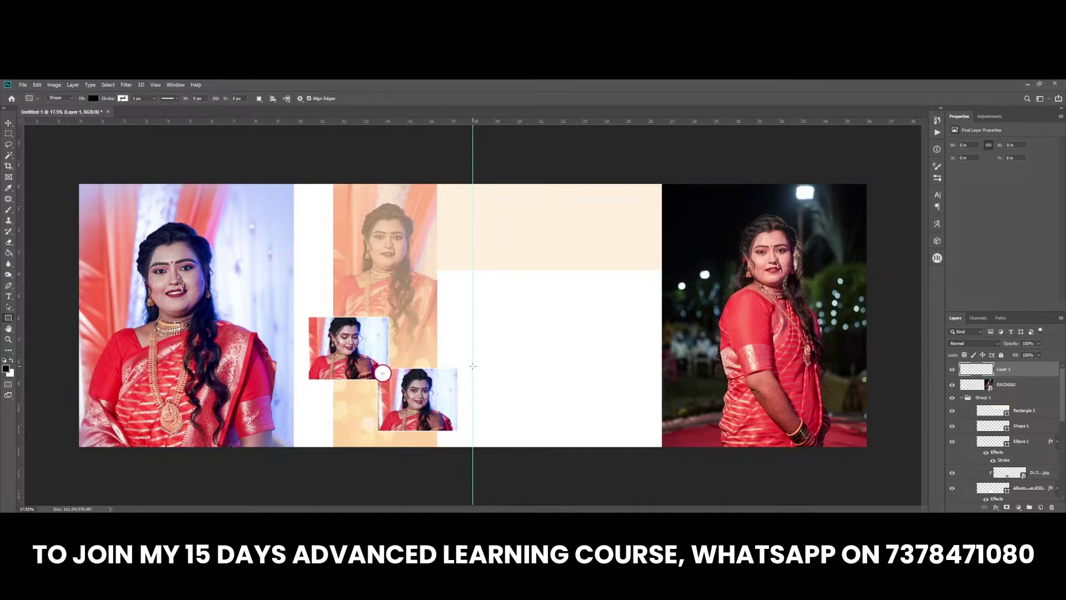
left_click_drag(472, 362, 596, 451)
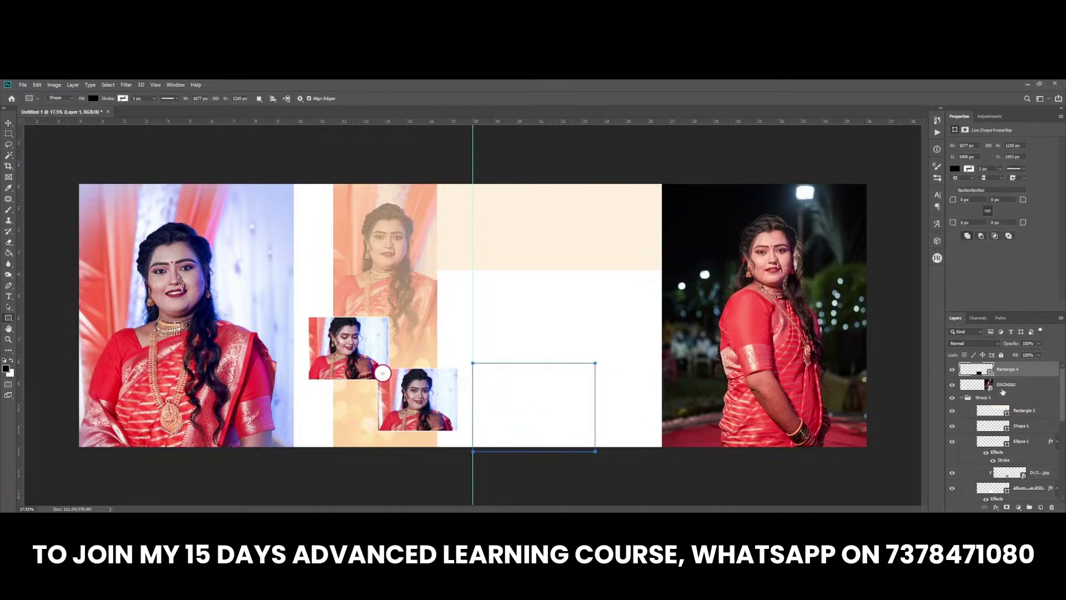
double_click(975, 369)
left_click(356, 413)
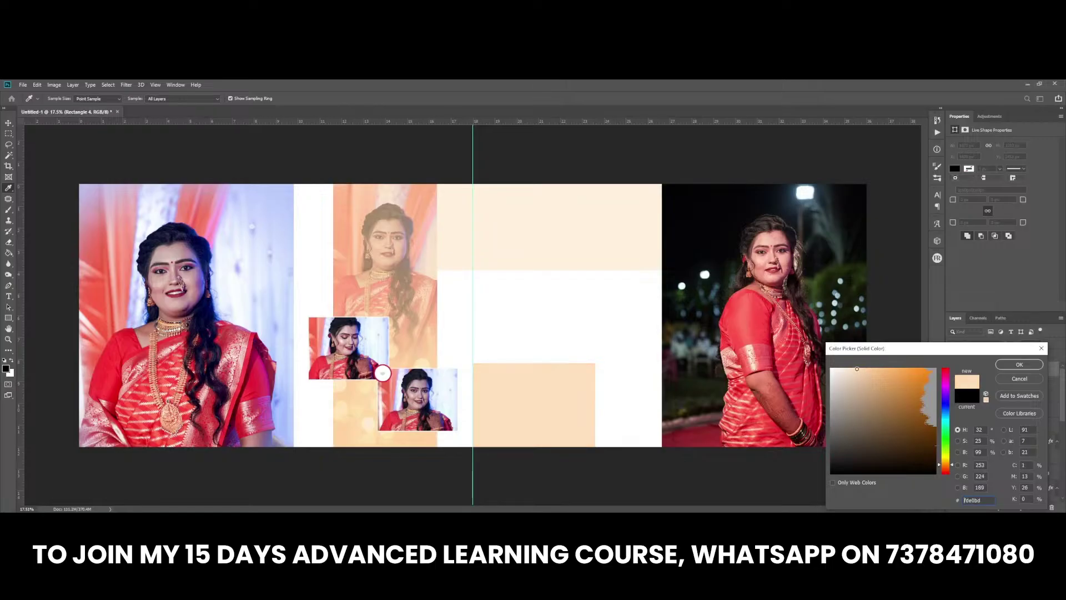
key("Return")
key("v")
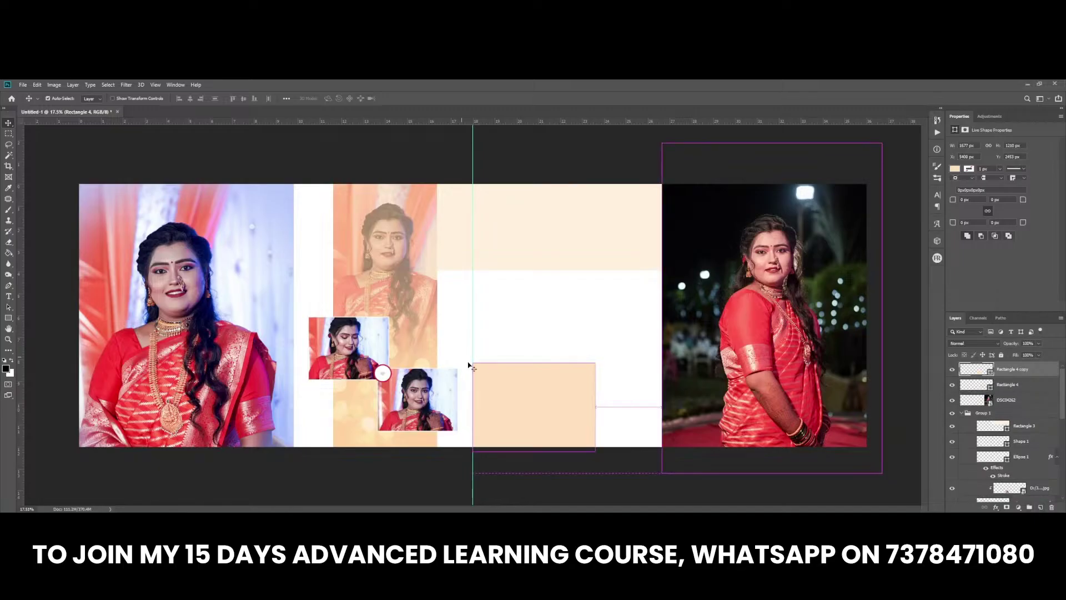
Step: Duplicate the peach rectangle upward, rotate it 90° into portrait, and fill it black
left_click_drag(469, 363, 503, 231)
key("ctrl+t")
left_click_drag(648, 317, 527, 353)
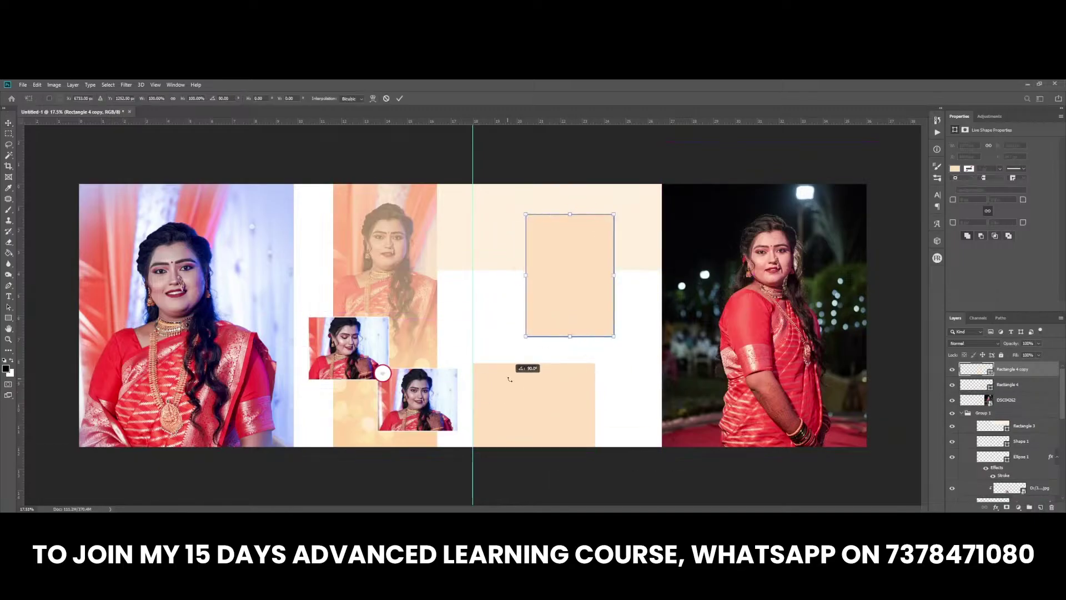
key("Return")
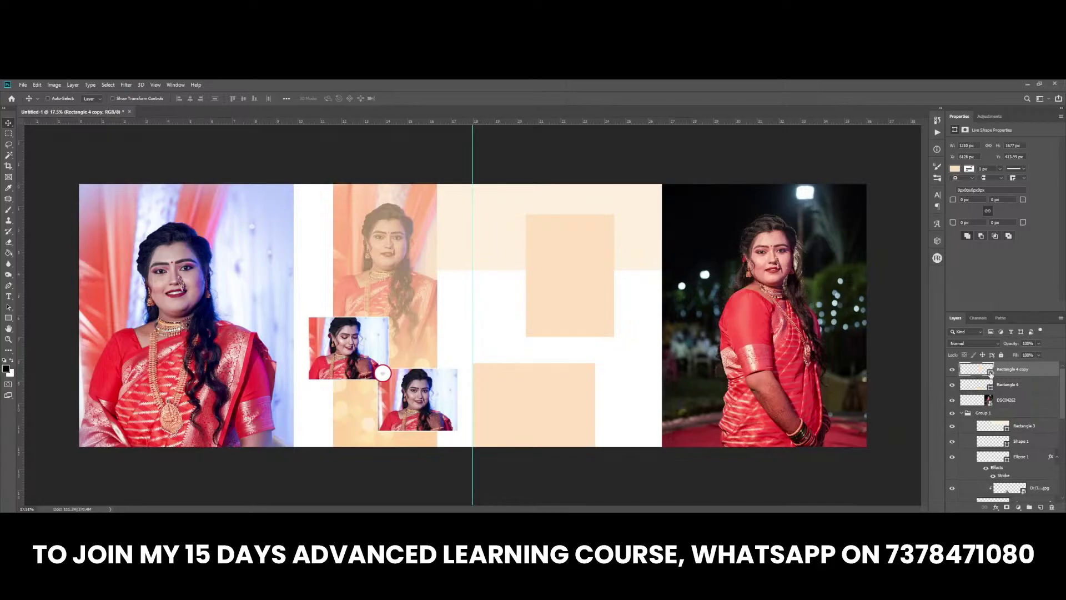
left_click(955, 168)
left_click(839, 472)
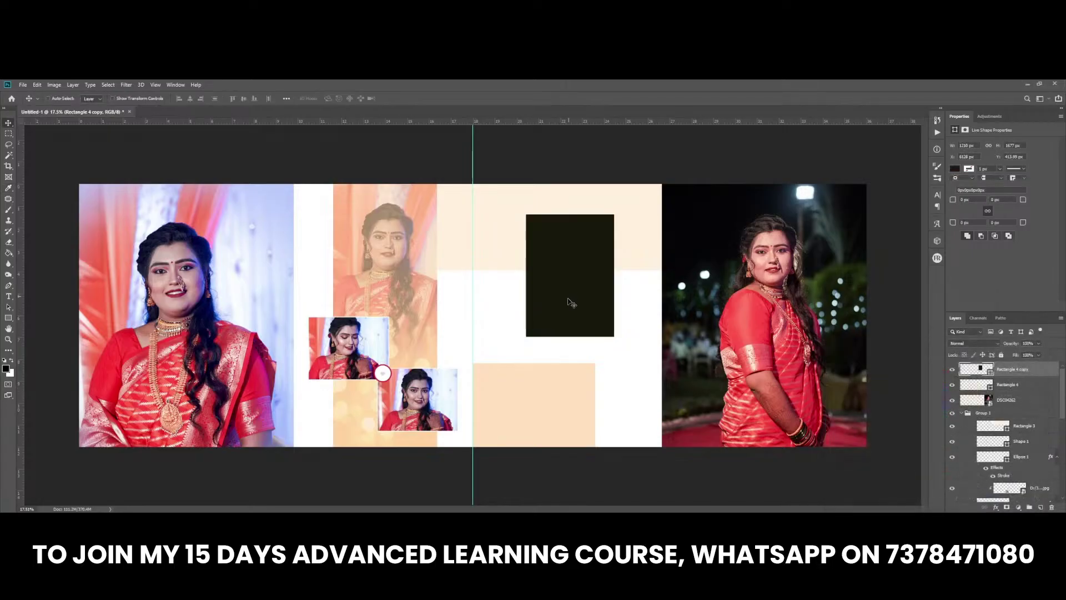
Step: Enlarge and reposition the black rectangle across the right page
left_click_drag(571, 302, 548, 322)
key("ctrl+t")
left_click_drag(591, 356, 620, 387)
key("Return")
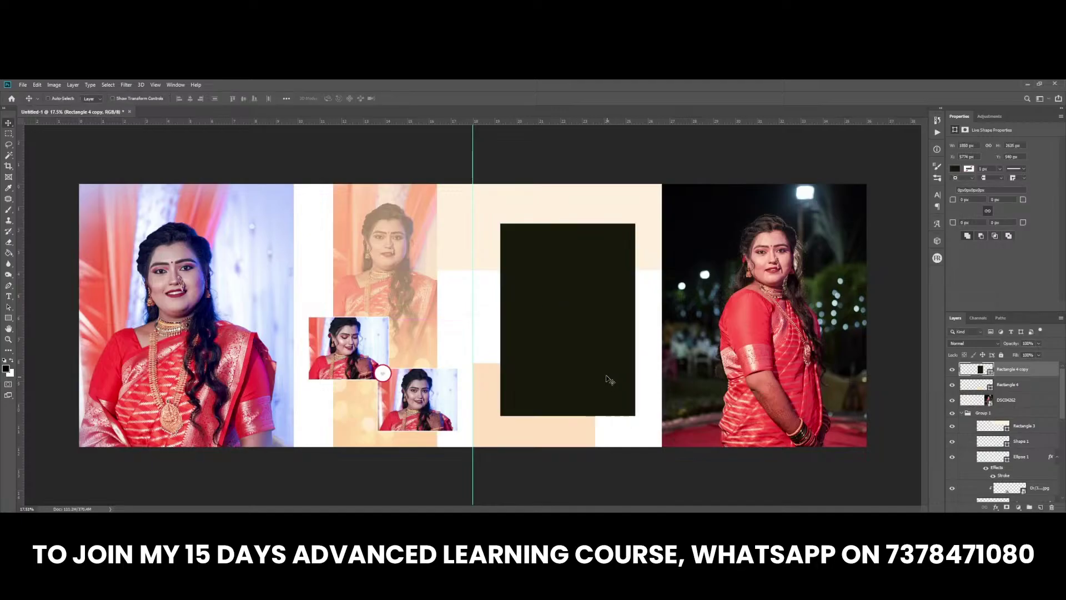
key("ctrl+t")
left_click_drag(636, 221, 638, 222)
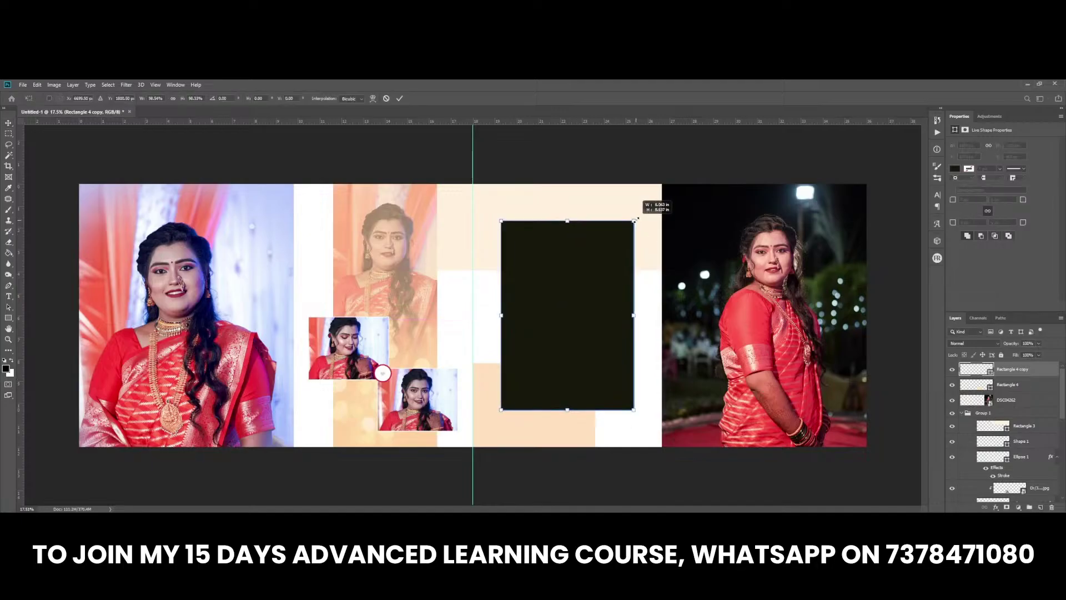
key("Return")
left_click_drag(611, 286, 612, 290)
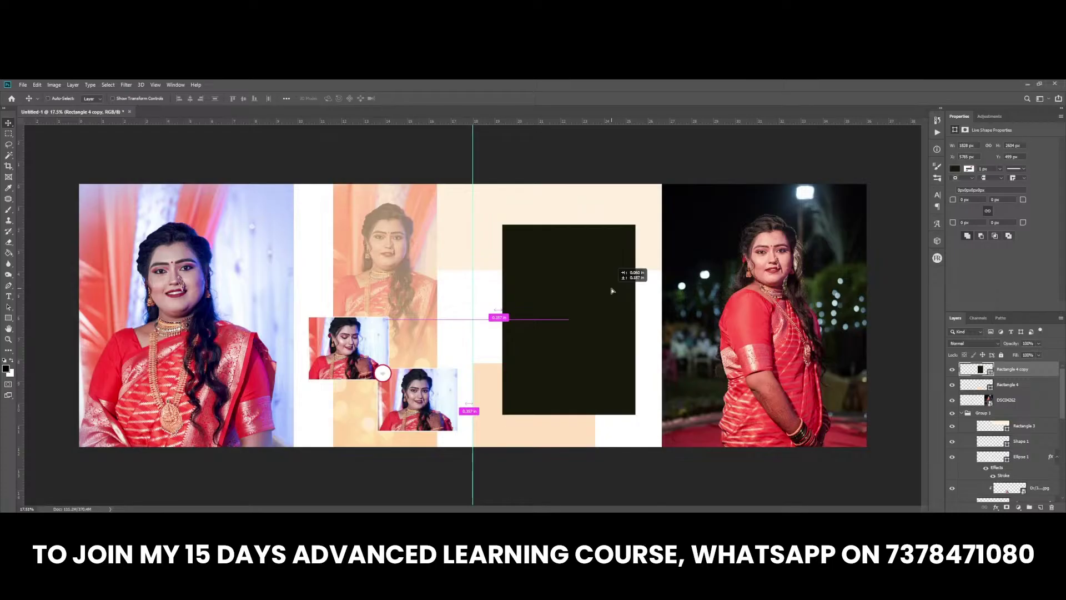
Step: Centre the black rectangle horizontally and vertically within the right page
key("m")
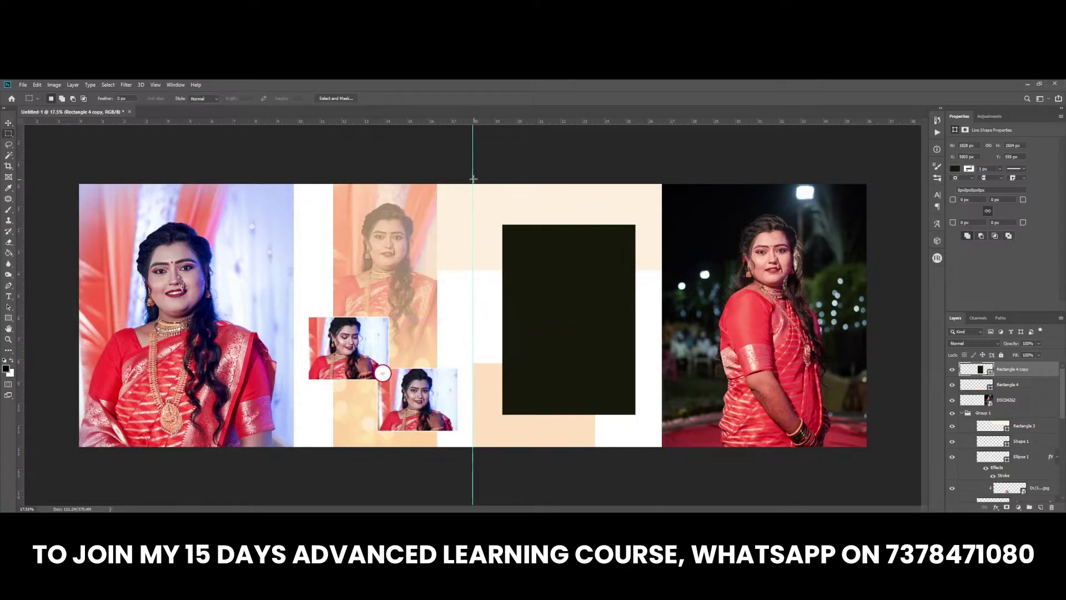
left_click_drag(473, 178, 661, 462)
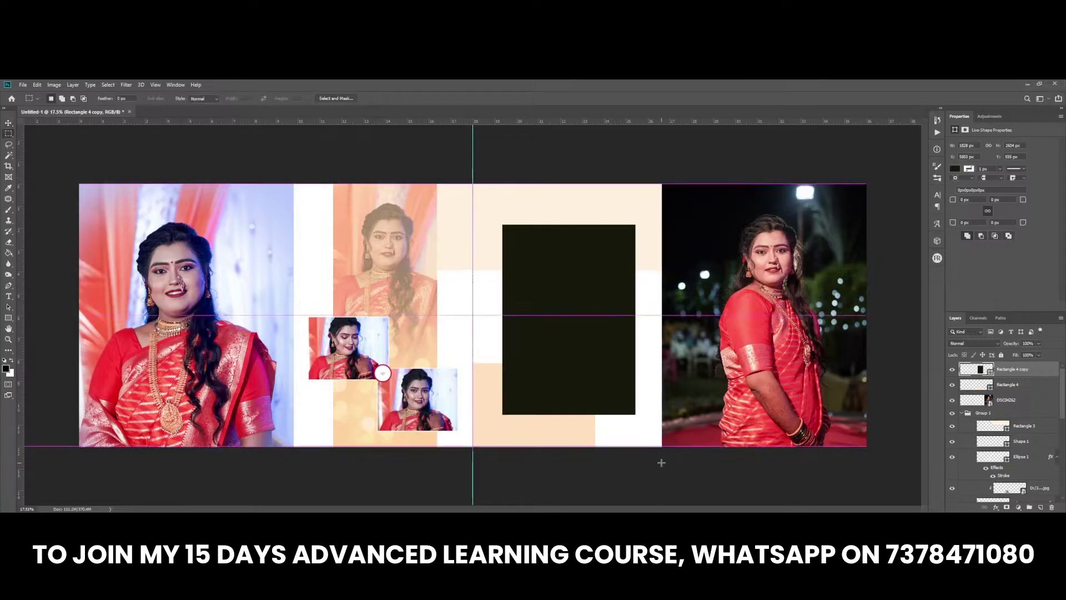
key("v")
left_click(190, 98)
left_click(243, 99)
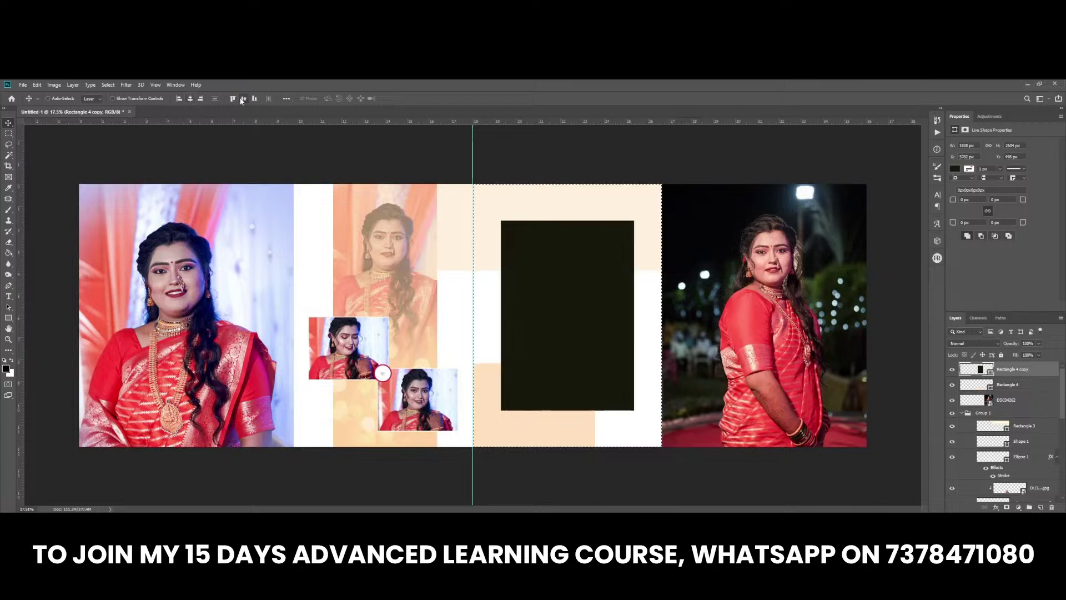
key("ctrl+d")
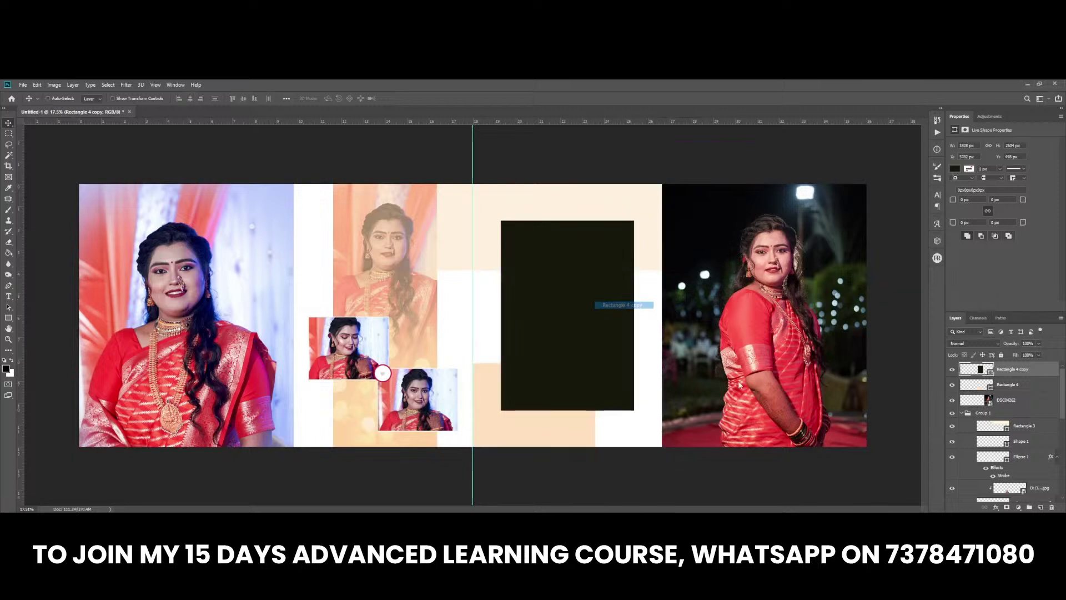
Step: Add a new empty layer and zoom in on the spread
left_click(1041, 506)
key("u")
scroll(578, 336, "up", 1)
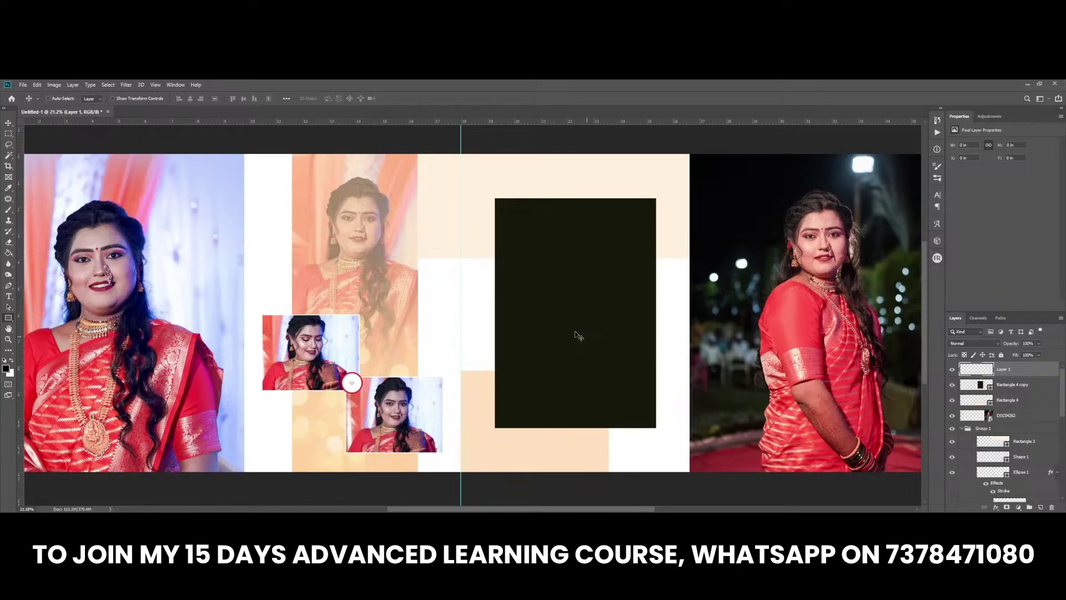
Step: Draw a rectangle around the placeholder with no fill and a 1 px outline
key("u")
left_click_drag(487, 191, 664, 437)
left_click(955, 169)
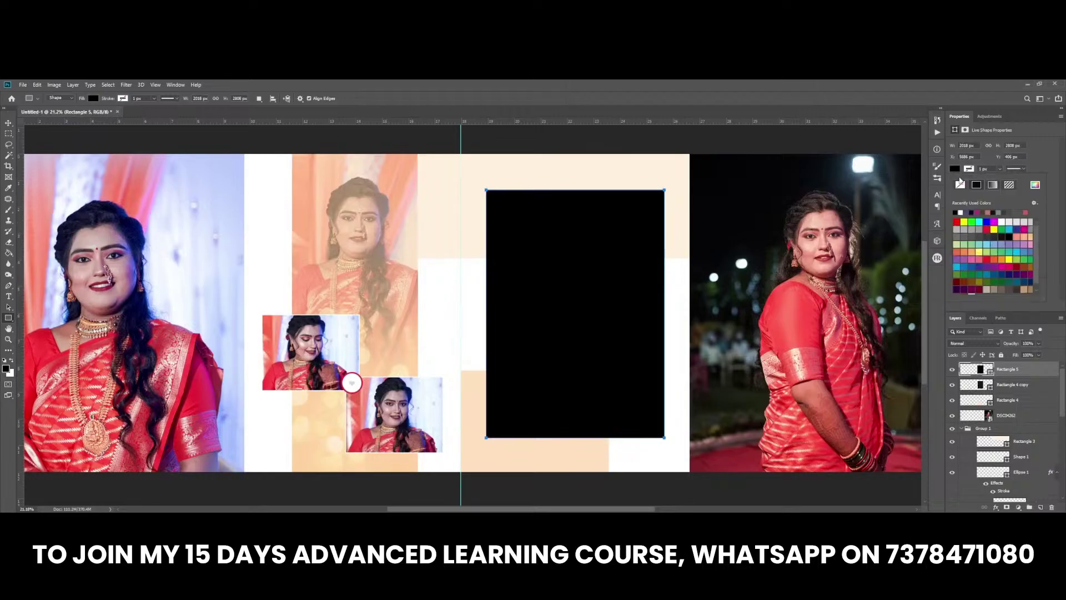
left_click(960, 185)
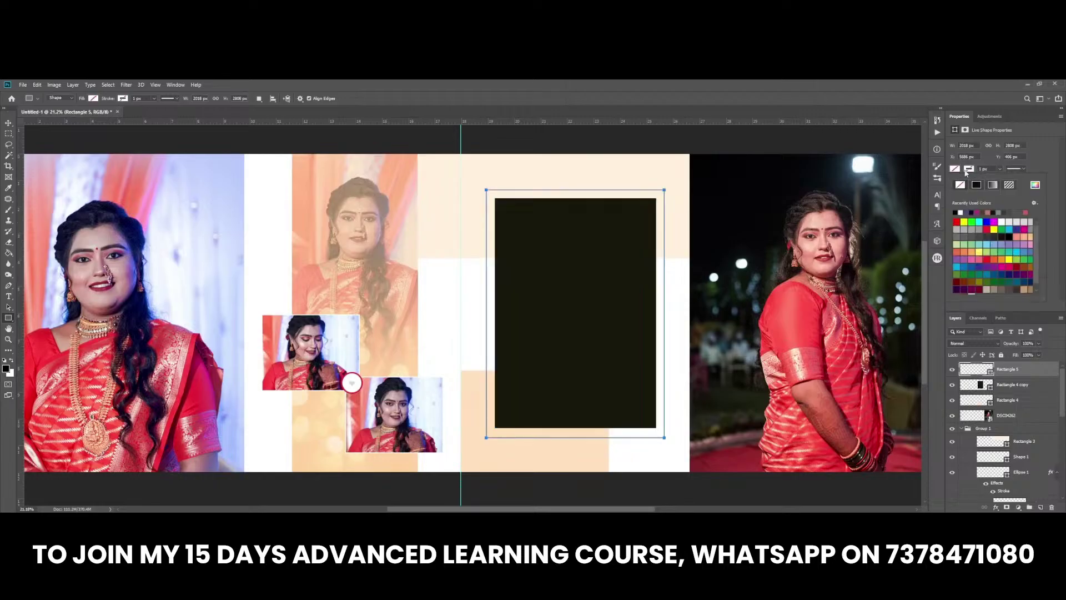
left_click(979, 221)
key("Return")
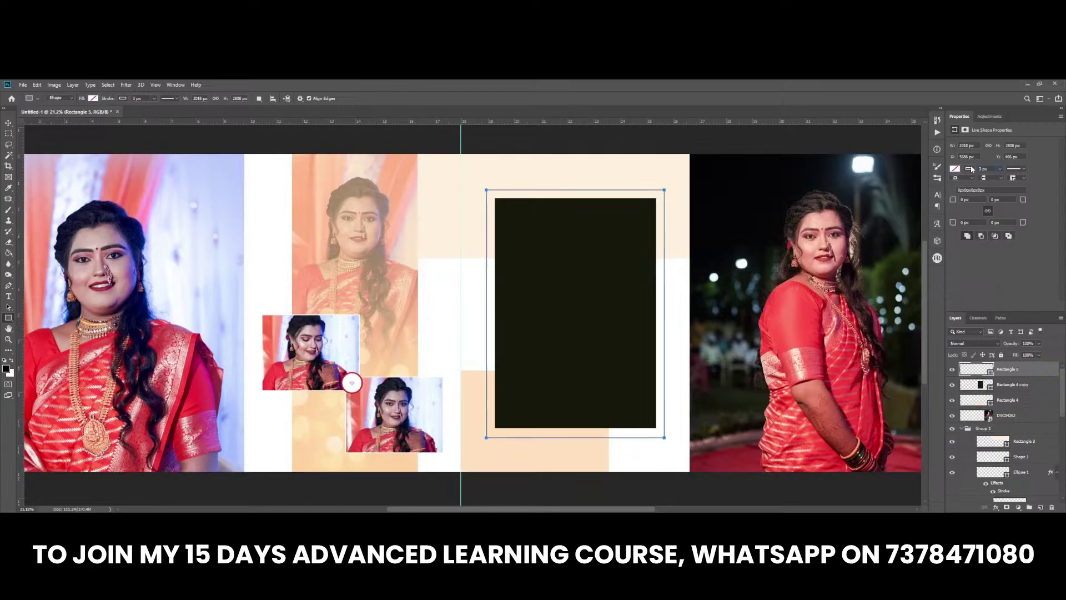
Step: Nudge the outline frame left, mask it, and partly fade it with a 50% brush
left_click(7, 122)
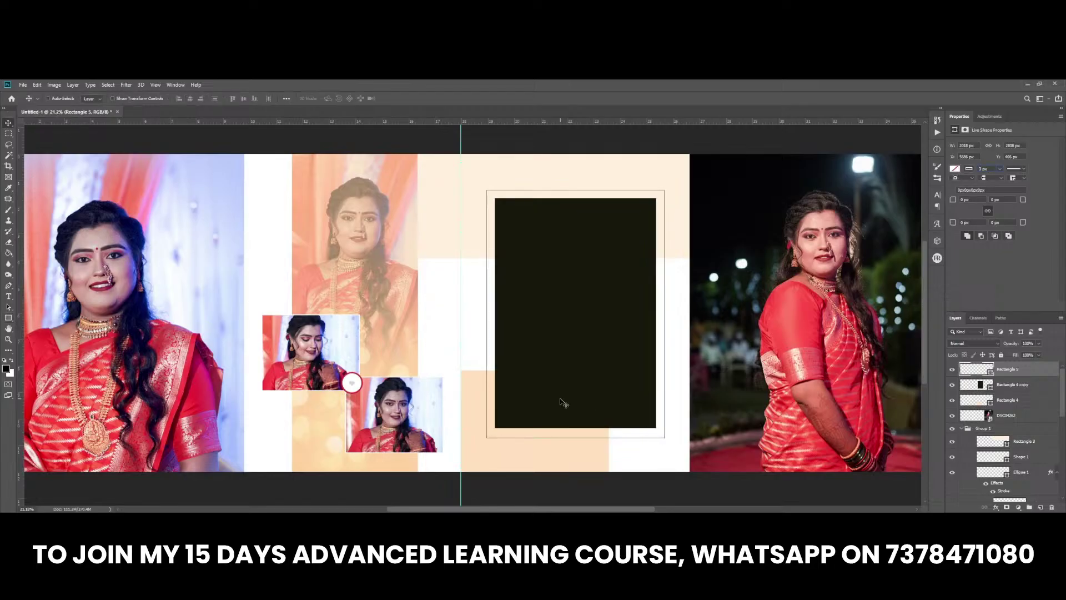
key("Left")
key("Left")
key("Left")
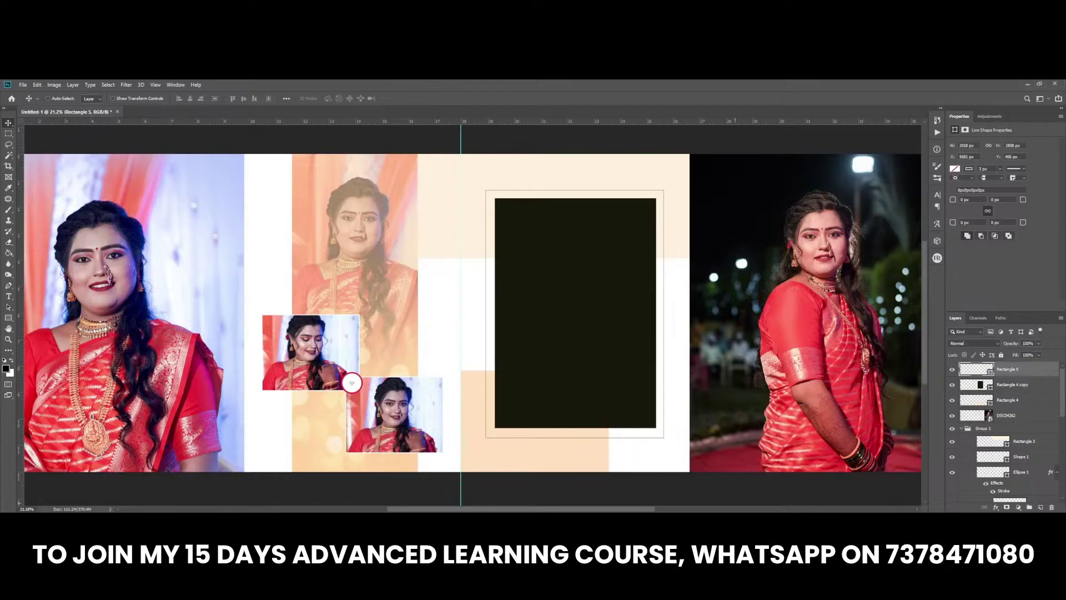
left_click(1007, 507)
key("b")
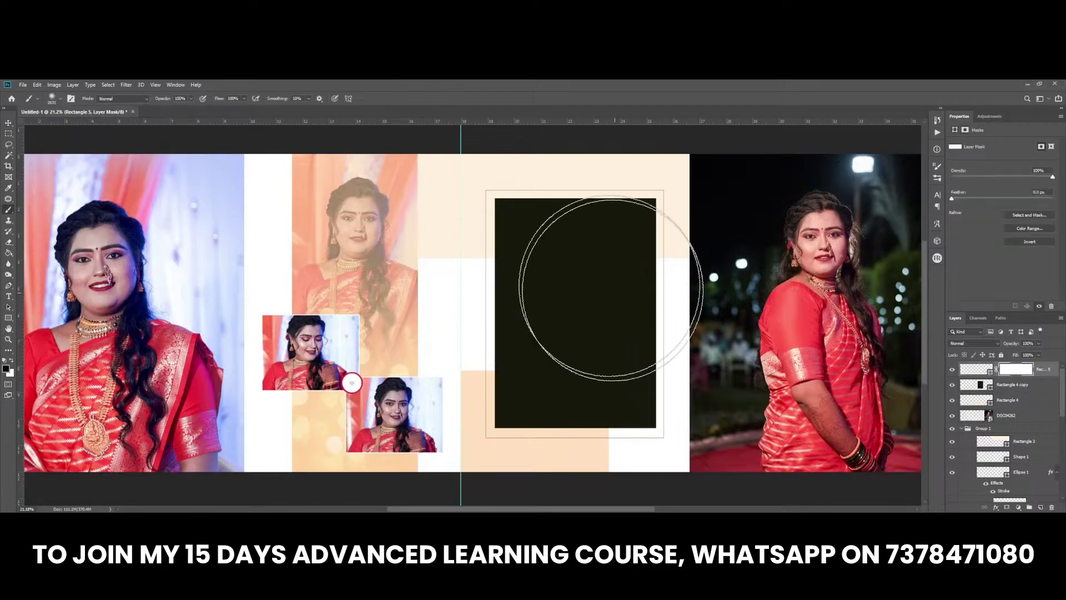
key("5")
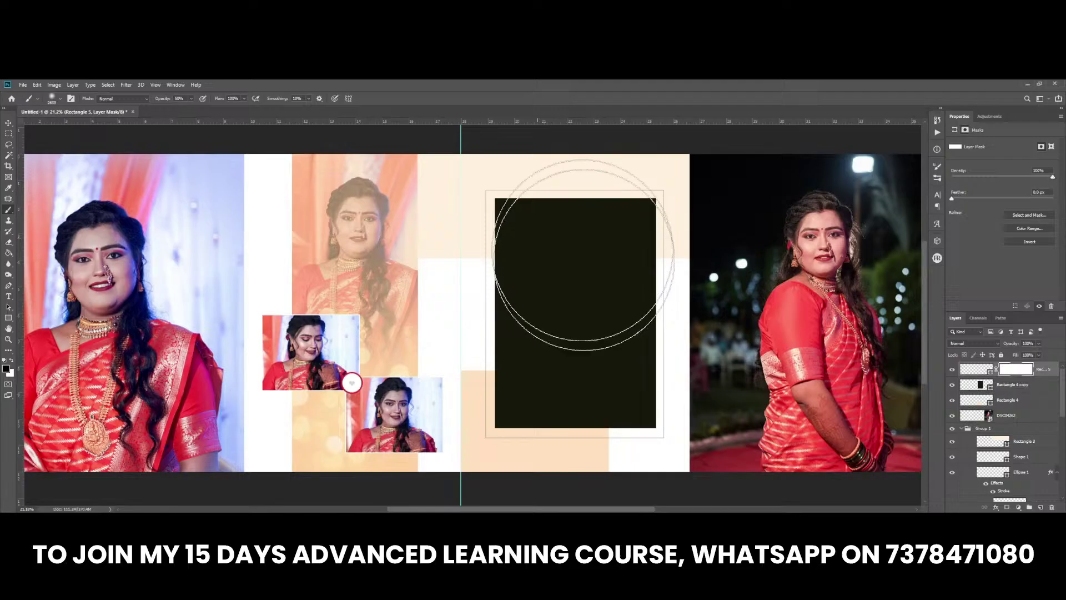
left_click_drag(654, 292, 631, 179)
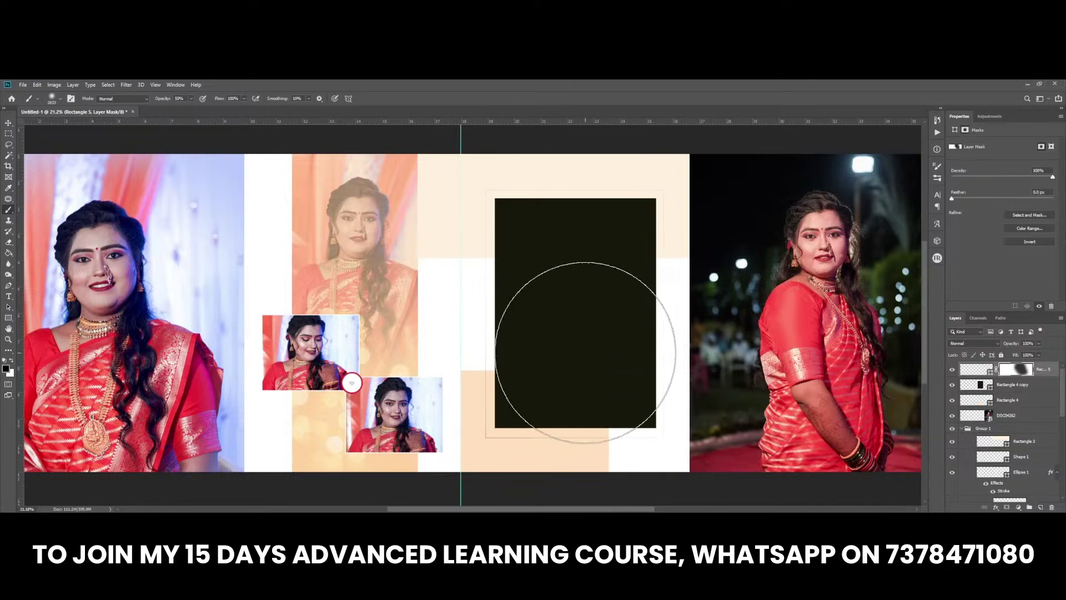
Step: Select the DSC04262 layer and open its smart object for editing
key("v")
right_click(558, 320)
left_click(560, 321)
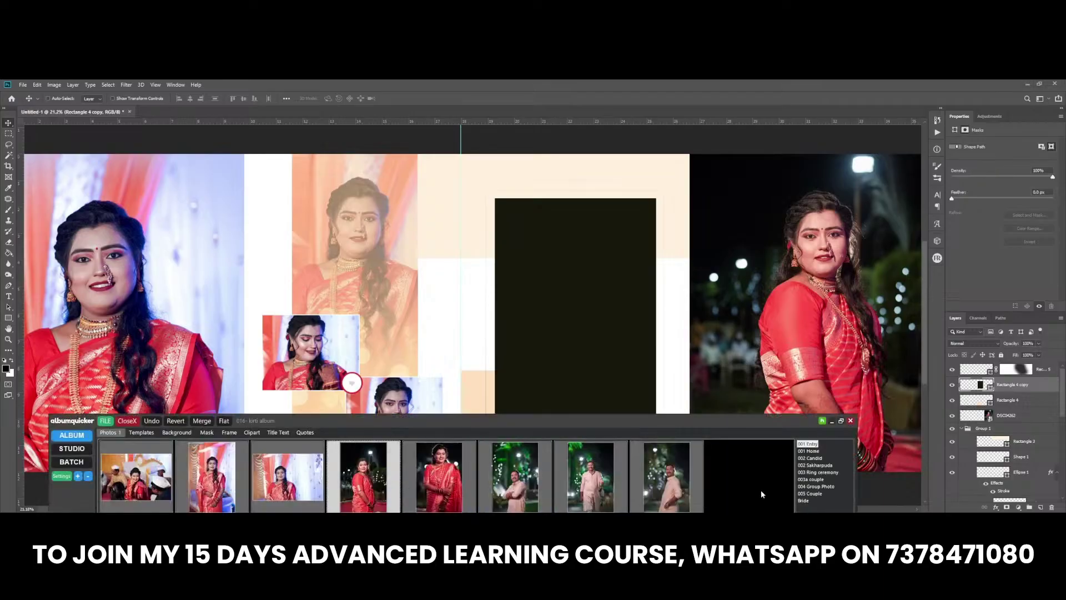
right_click(807, 345)
left_click(822, 344)
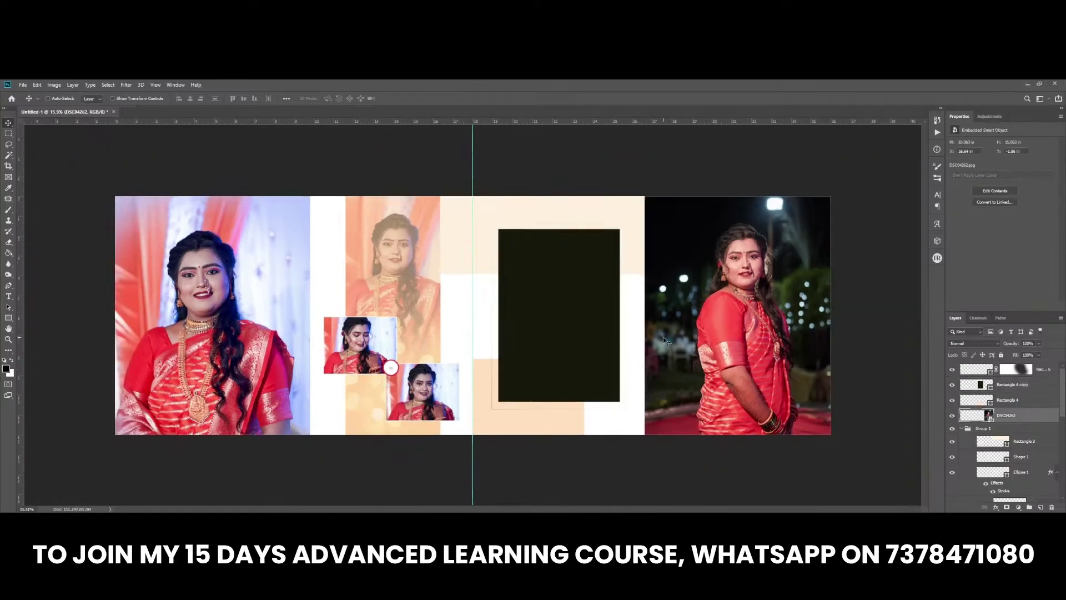
double_click(988, 415)
Step: Marquee the bride's head and shoulders, then lasso-add her bindi to the selection
key("m")
key("ctrl+plus")
left_click_drag(405, 232, 627, 503)
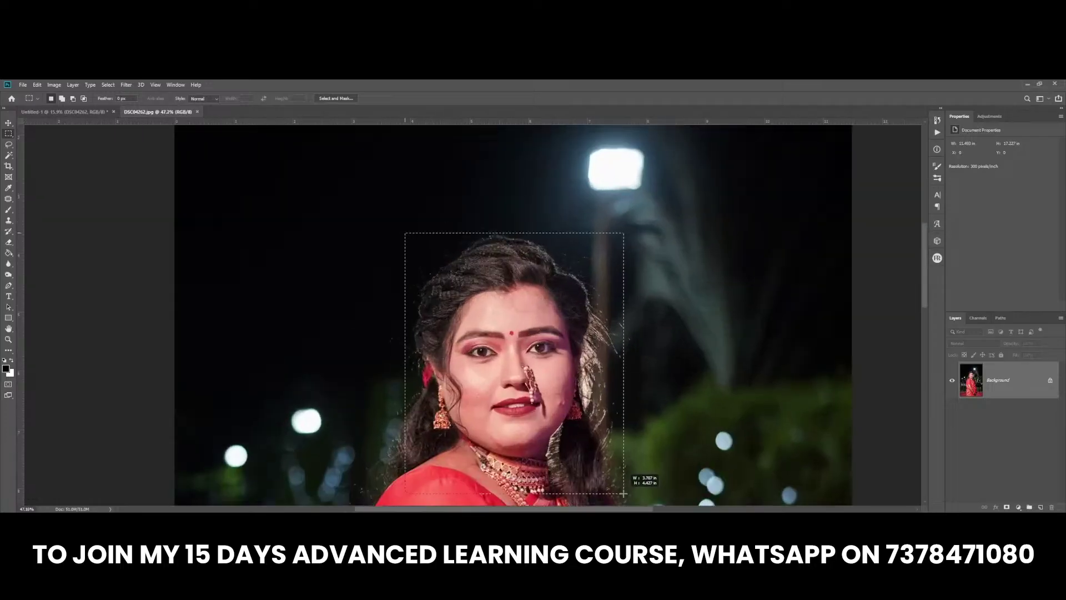
scroll(535, 404, "up", 3)
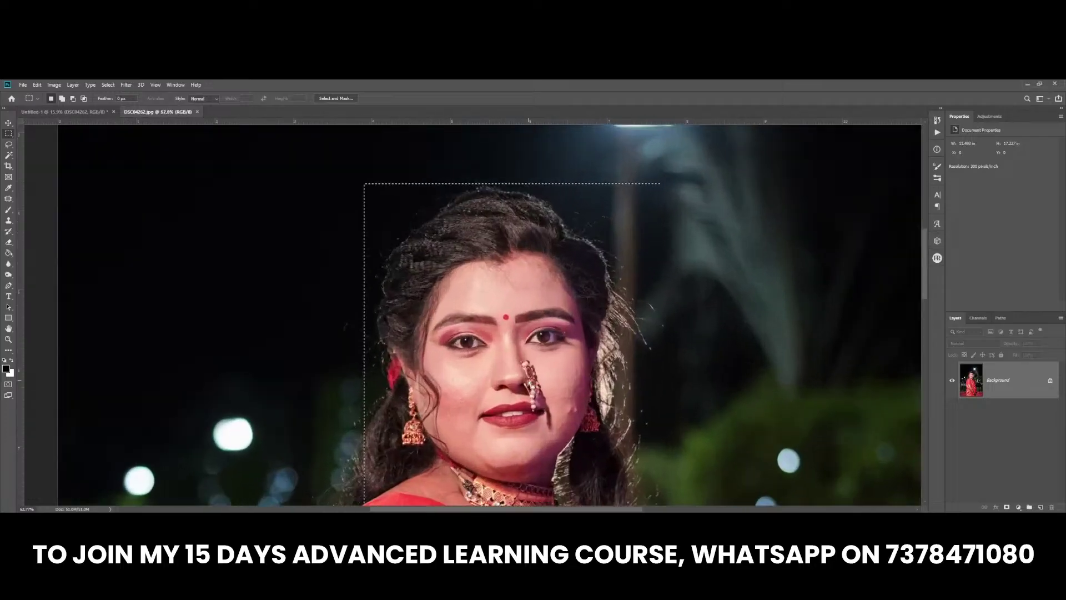
key("l")
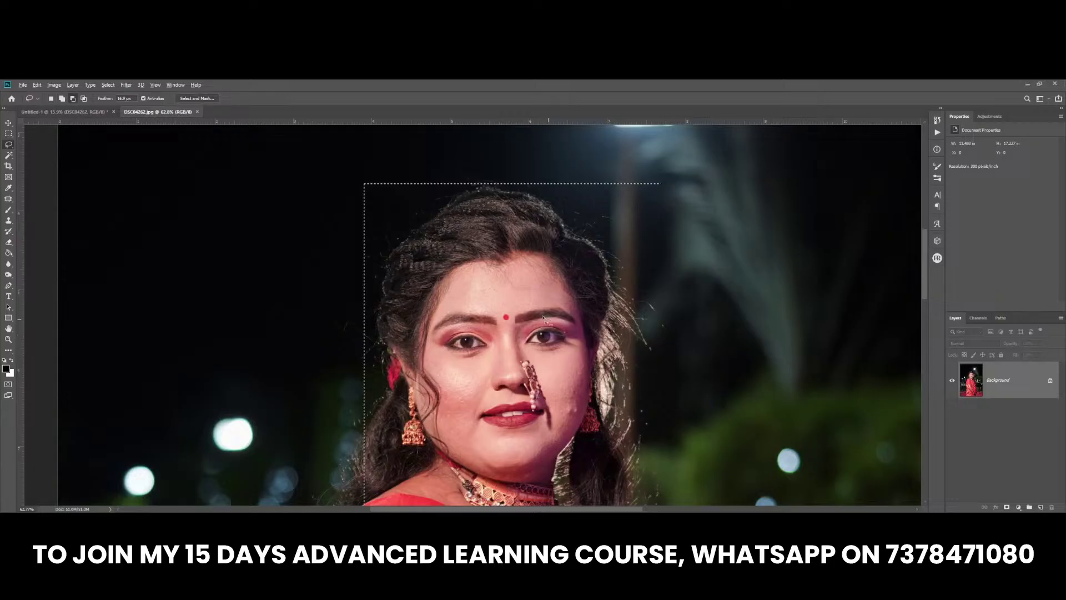
left_click_drag(513, 327, 512, 324)
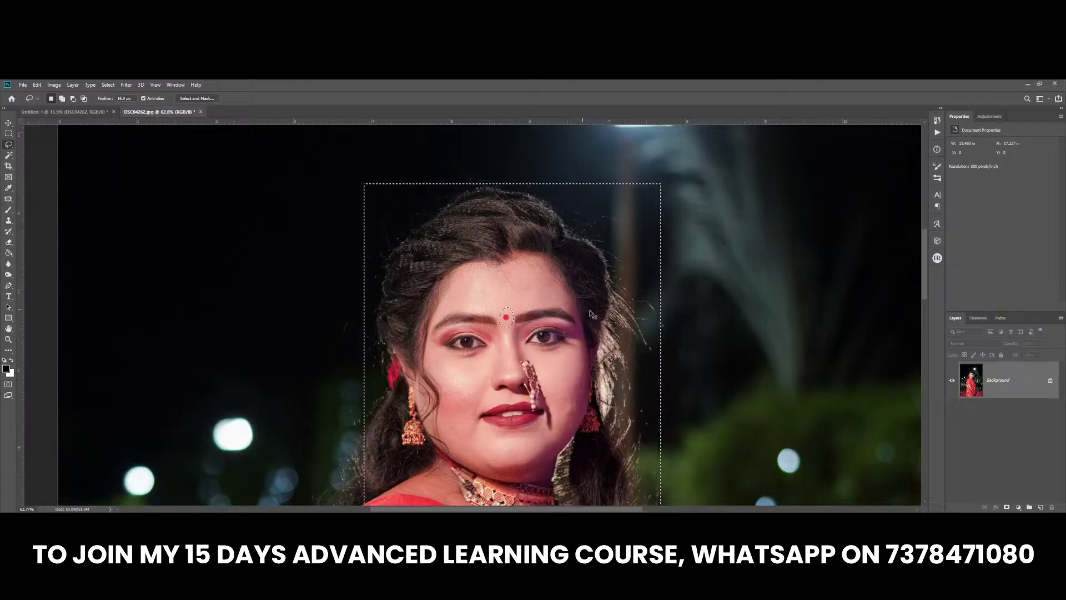
Step: Fade the last filter on the night photo's face to about 50%, then deselect
key("ctrl+shift+f")
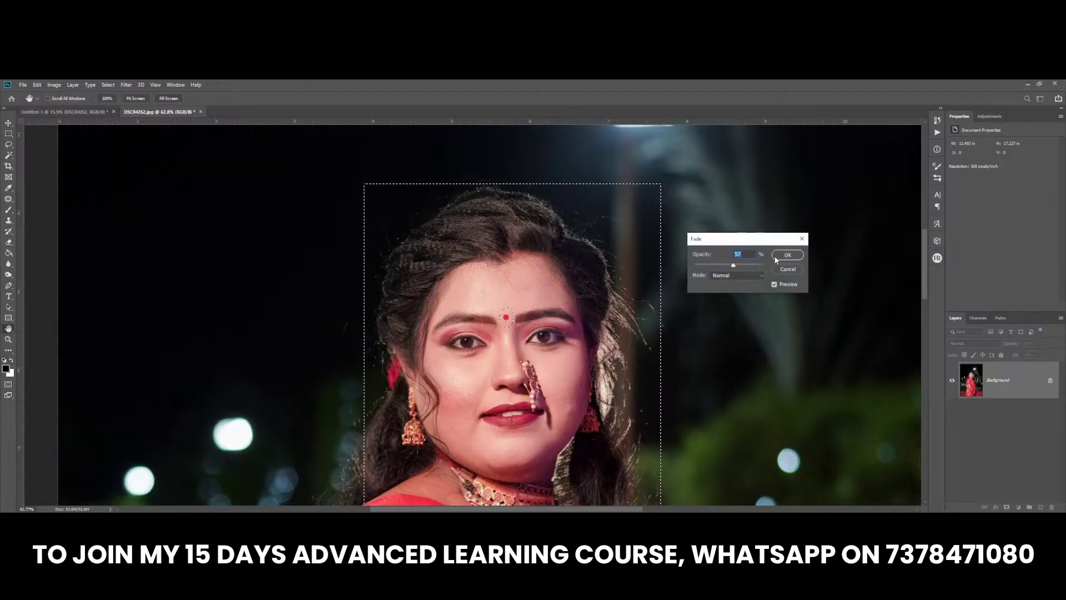
key("Return")
key("ctrl+d")
Step: Patch out two rough, bumpy spots on the cheek with the Patch tool
key("j")
scroll(578, 422, "up", 3)
scroll(589, 397, "up", 3)
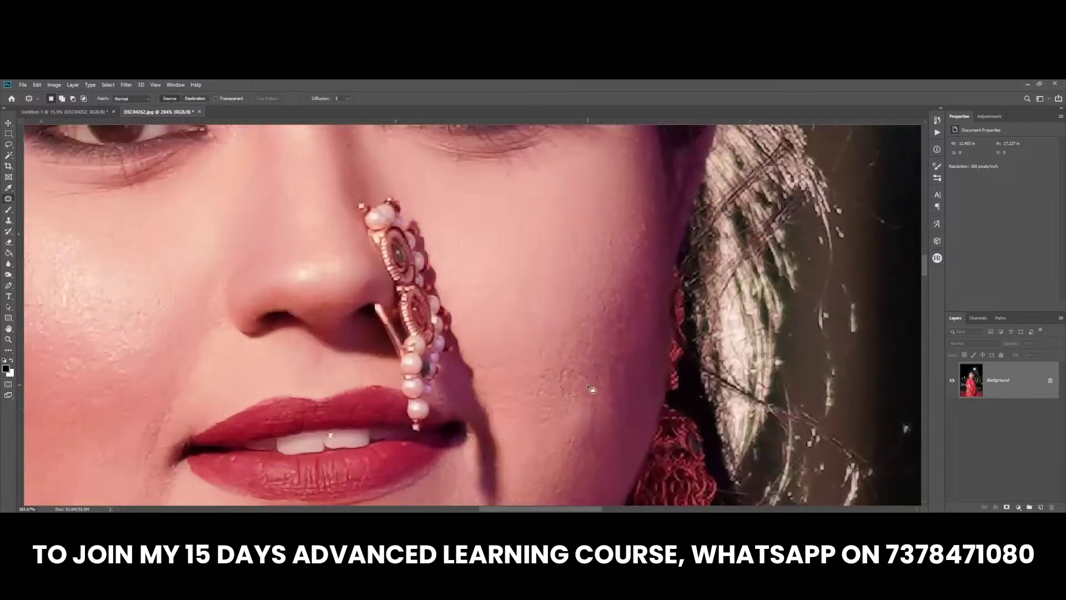
mouse_move(626, 446)
left_mouse_down()
mouse_move(586, 387)
mouse_move(613, 383)
left_mouse_up()
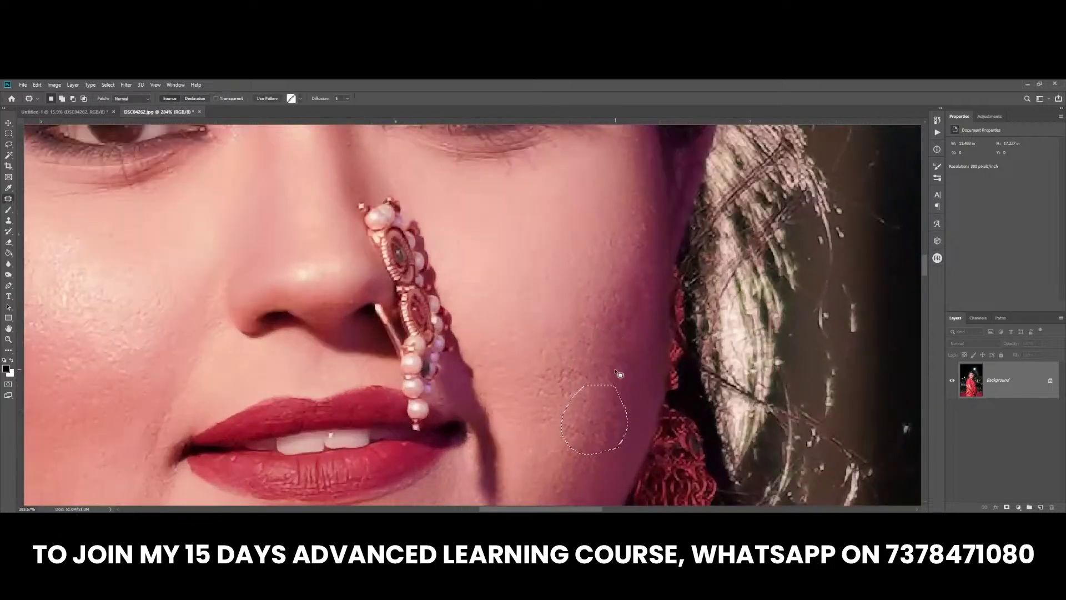
key("ctrl+d")
mouse_move(558, 365)
left_mouse_down()
mouse_move(549, 408)
mouse_move(515, 382)
left_mouse_up()
key("ctrl+d")
Step: Save the retouched portrait over the JPEG at quality 12
key("ctrl+0")
key("ctrl+s")
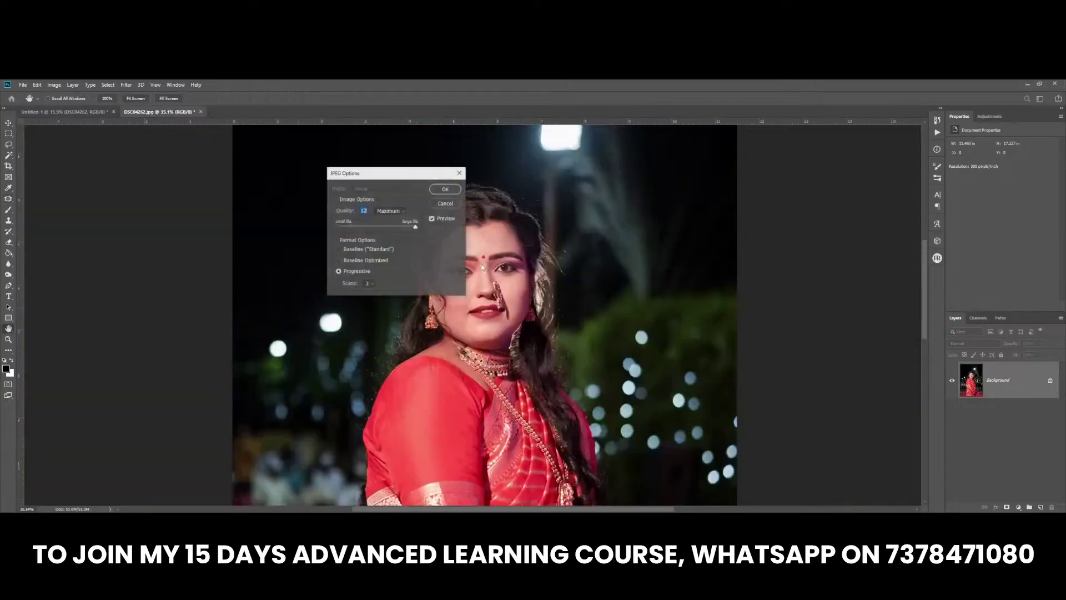
key("Return")
scroll(486, 275, "down", 5)
scroll(492, 290, "down", 2)
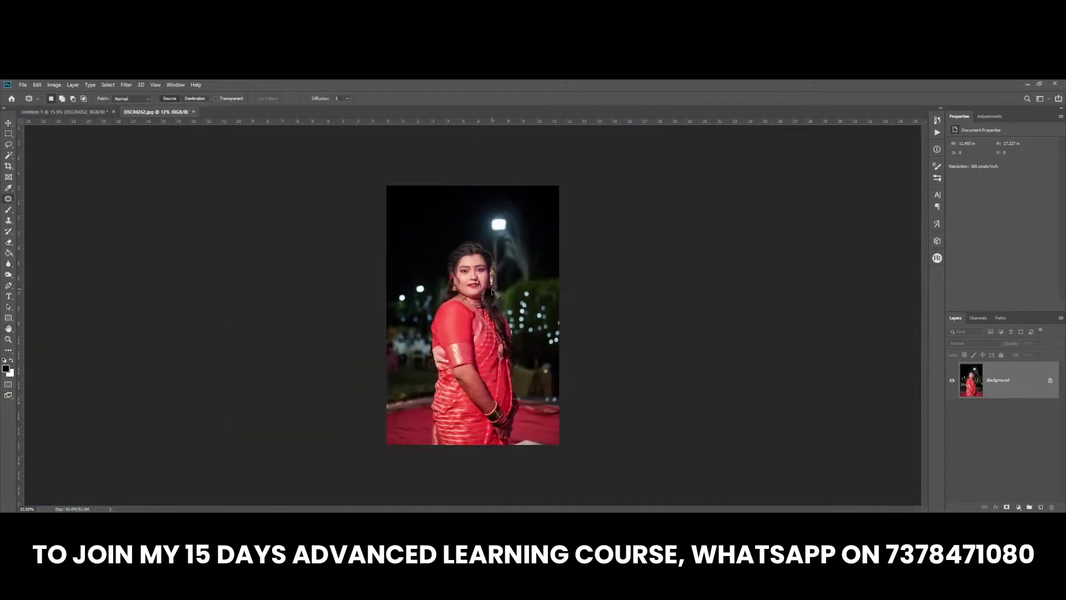
Step: Close the JPG and open the night photo smart object's original contents
key("ctrl+w")
key("v")
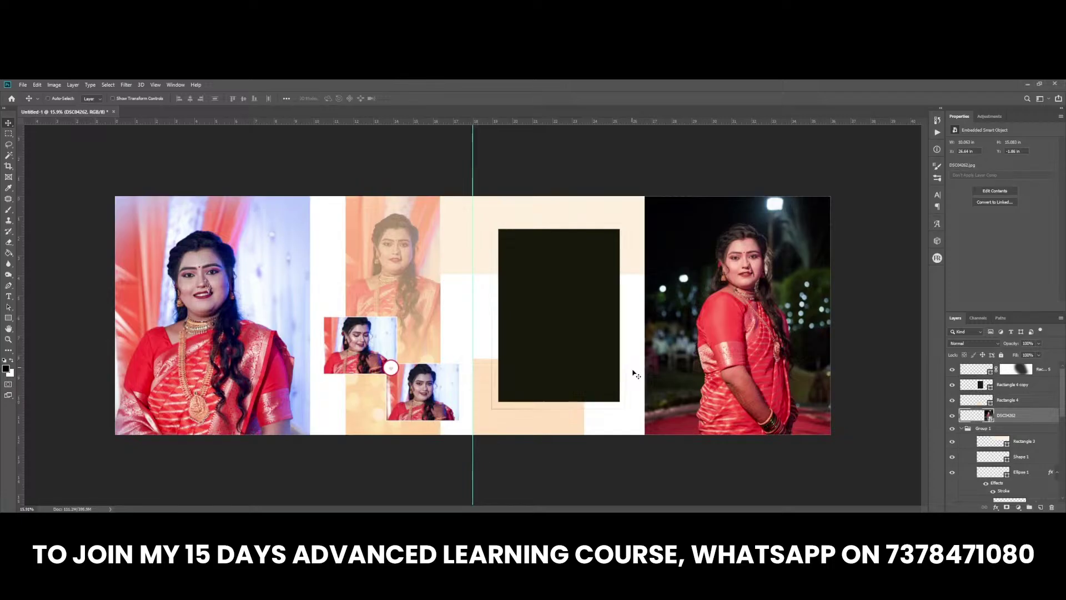
right_click(736, 340)
left_click(755, 326)
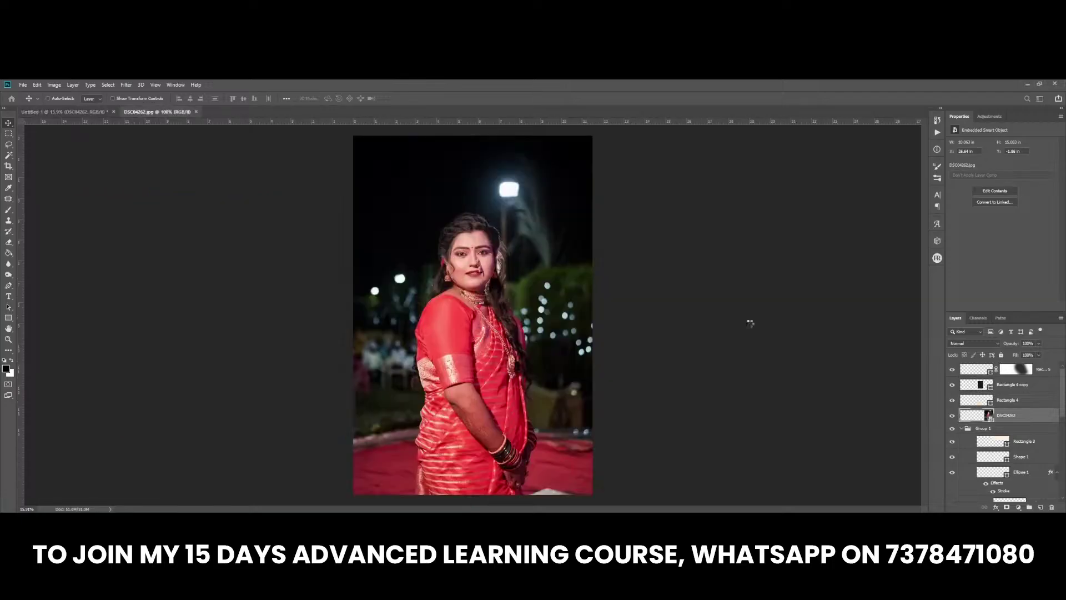
Step: Apply Selective Color with Reds Cyan at -34, then save and close back to the spread
key("ctrl+alt+s")
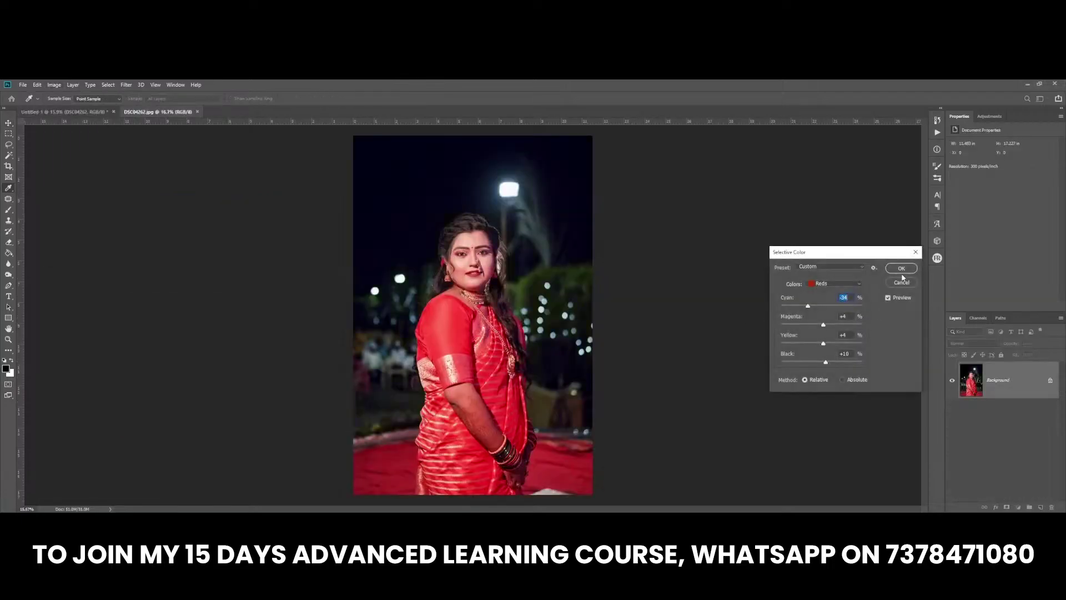
left_click(901, 269)
key("ctrl+s")
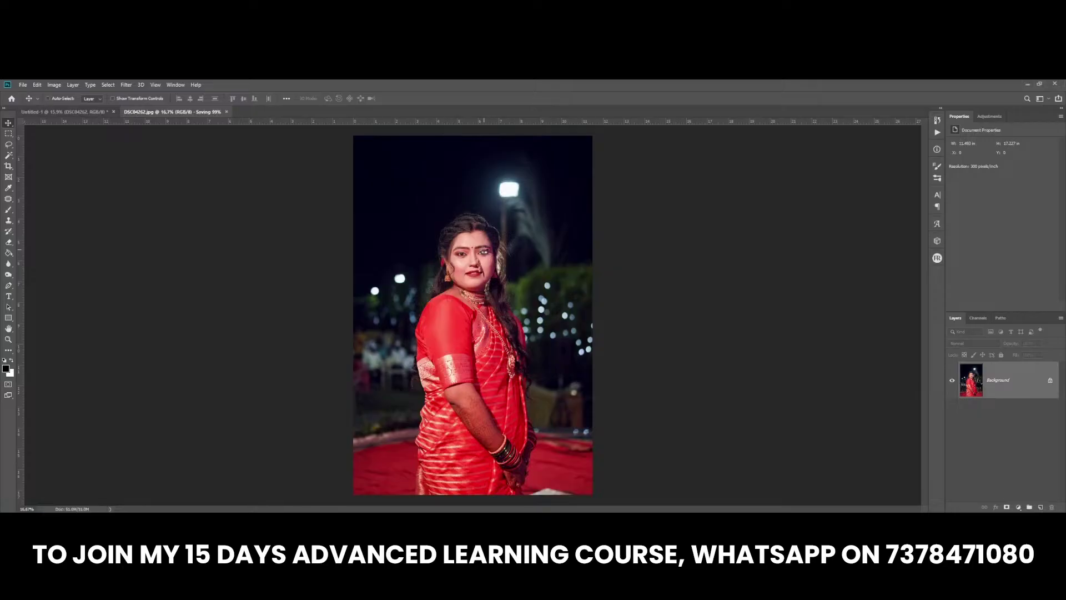
key("ctrl+w")
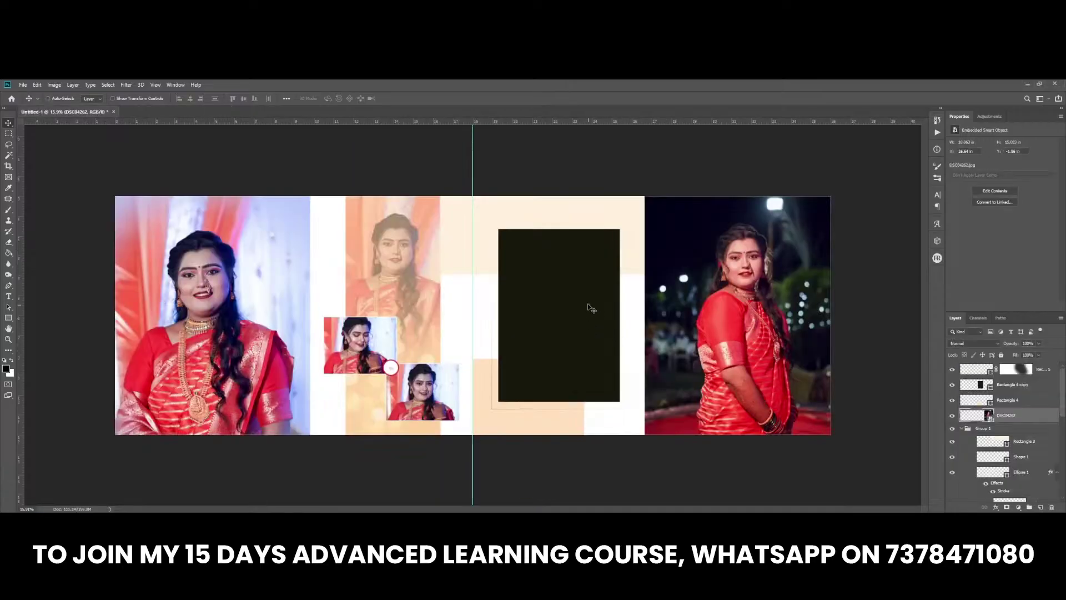
Step: Insert the red-saree photo into the dark frame rectangle with Normal blend mode
left_click(591, 308, "ctrl")
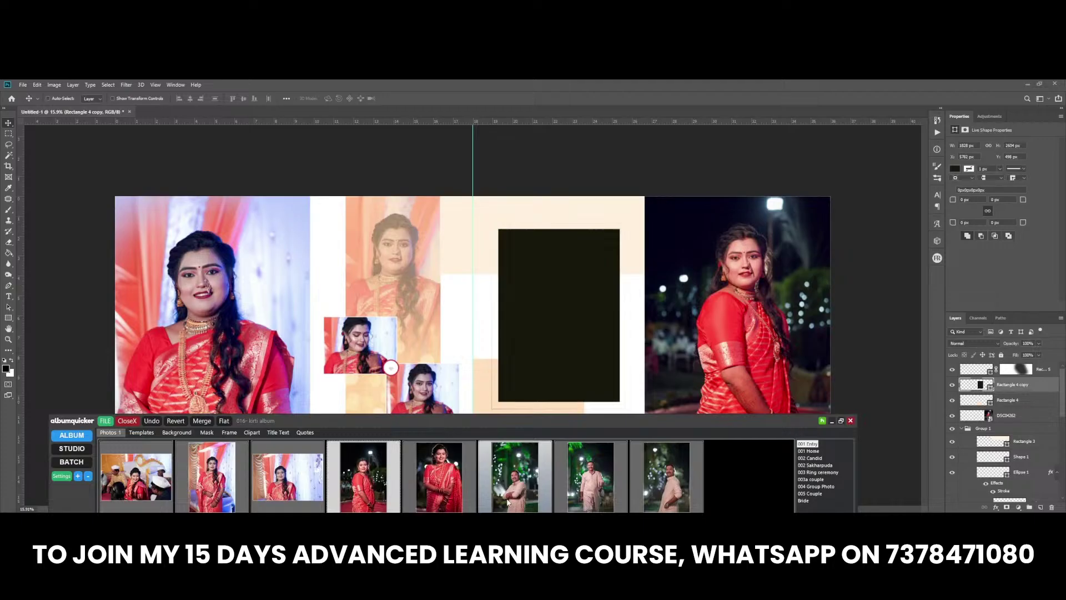
left_click(439, 476)
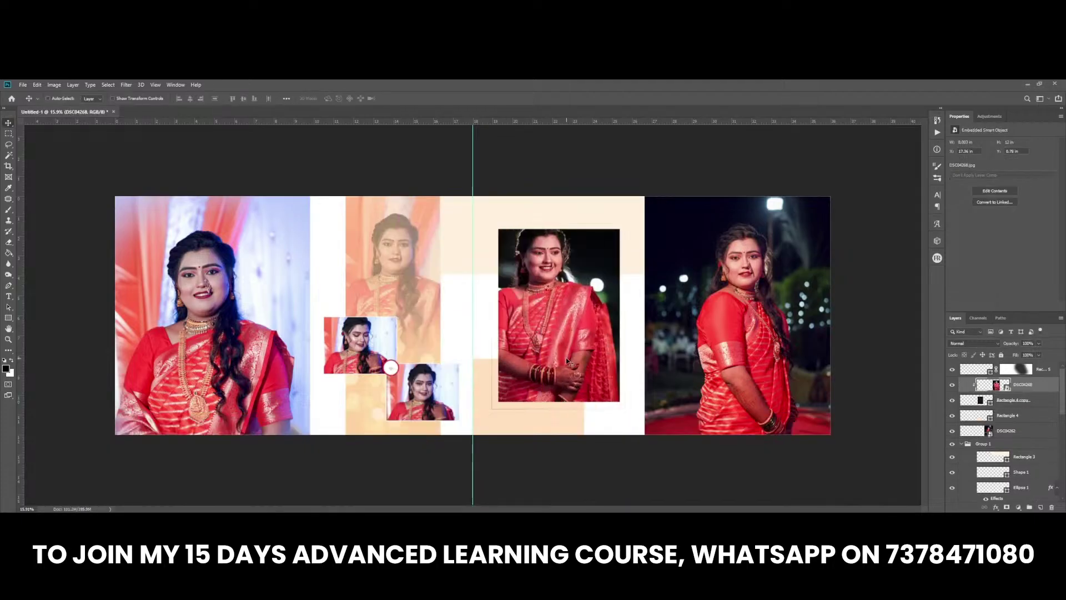
key("alt+shift+y")
left_click_drag(569, 335, 580, 341)
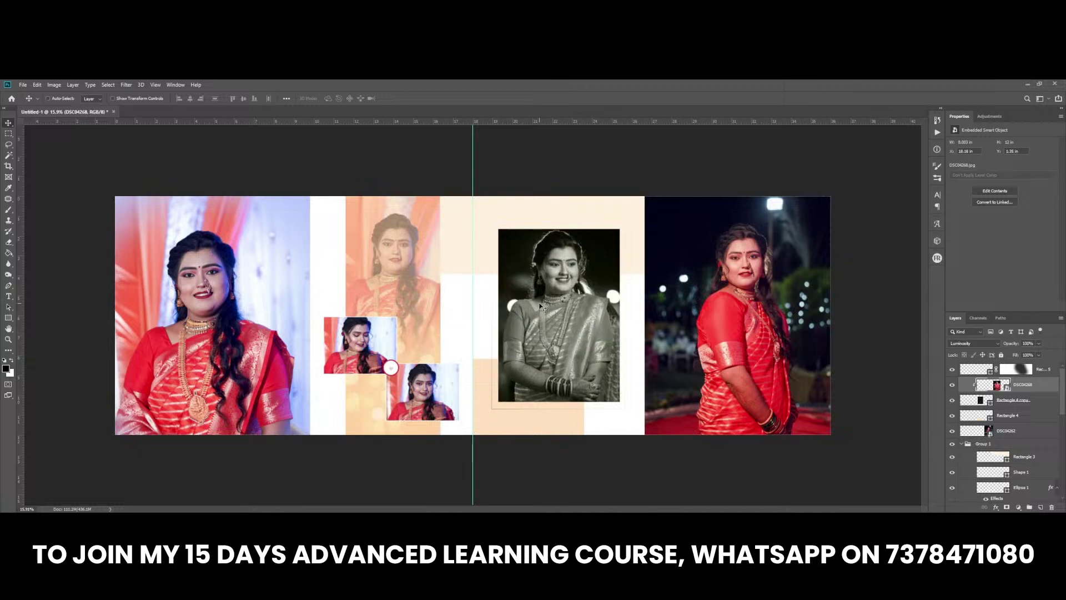
key("alt+shift+n")
Step: Scale and position the framed photo so it fills the dark frame
key("ctrl+t")
left_click_drag(638, 223, 610, 261)
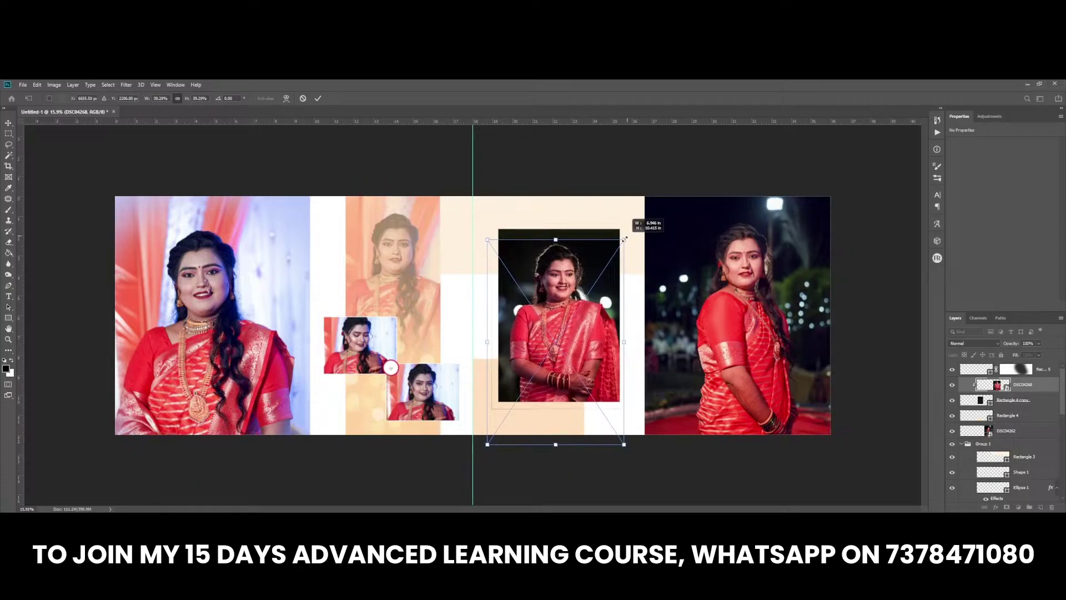
left_click_drag(573, 360, 587, 327)
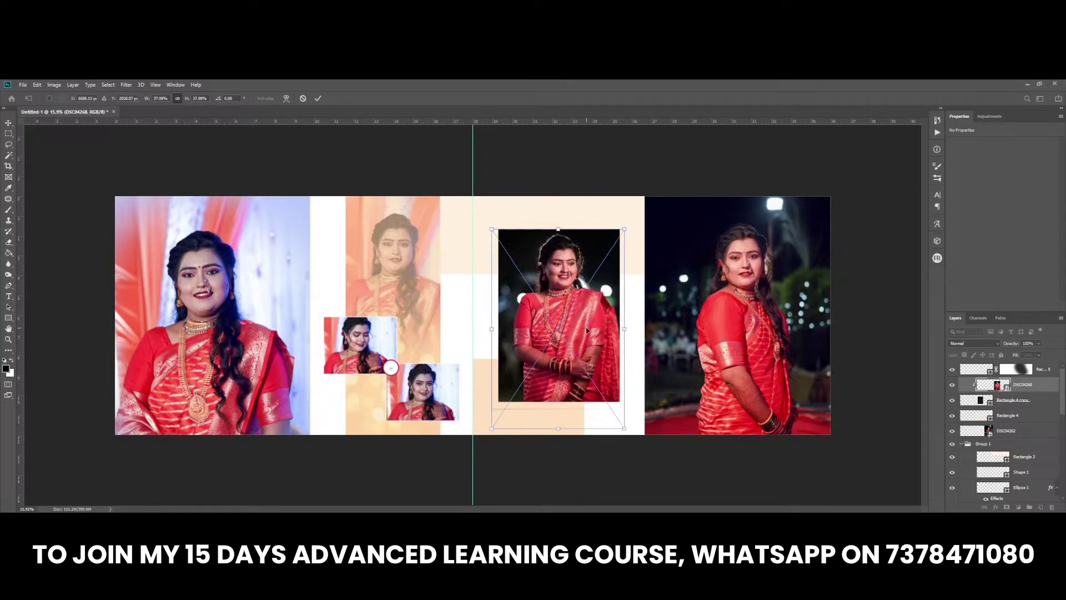
key("Return")
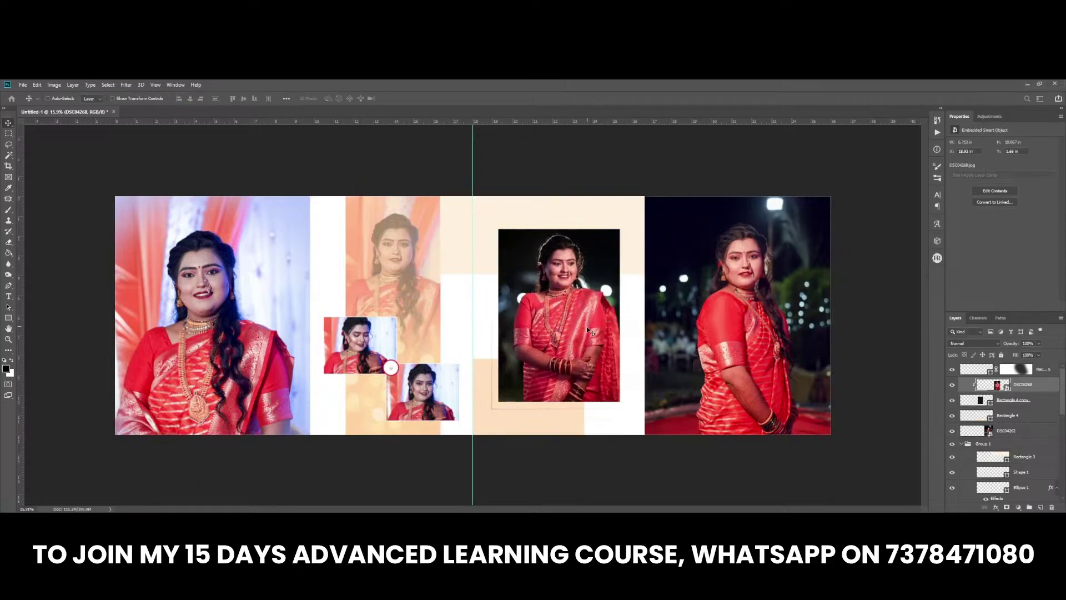
Step: Open the framed photo's contents and select the face, excluding the bindi
double_click(586, 343)
scroll(474, 195, "up", 2)
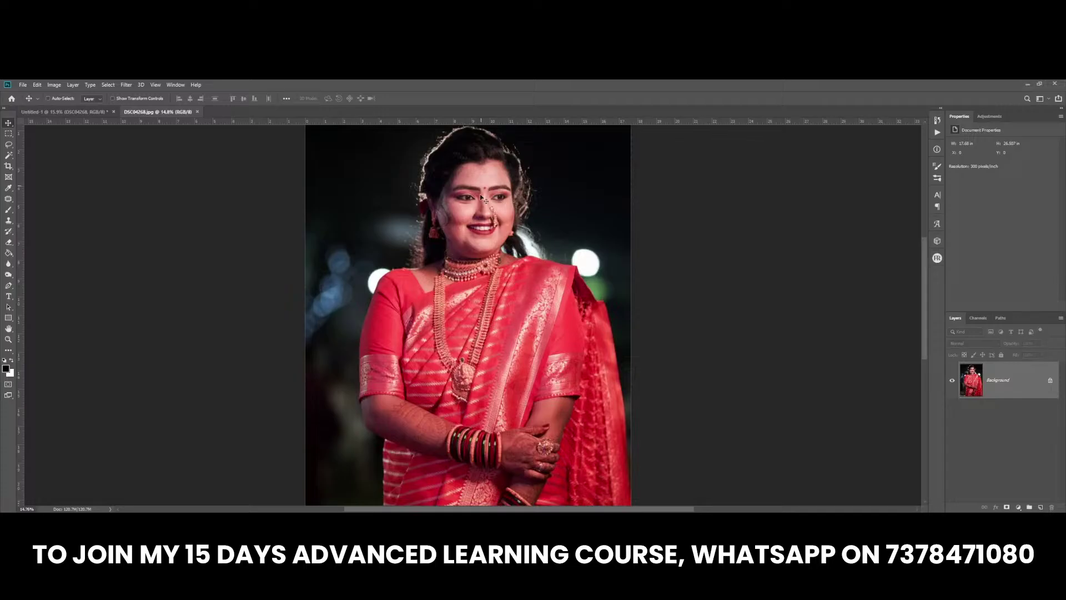
scroll(475, 196, "down", 2)
scroll(475, 195, "up", 2)
key("m")
left_click_drag(423, 138, 546, 248)
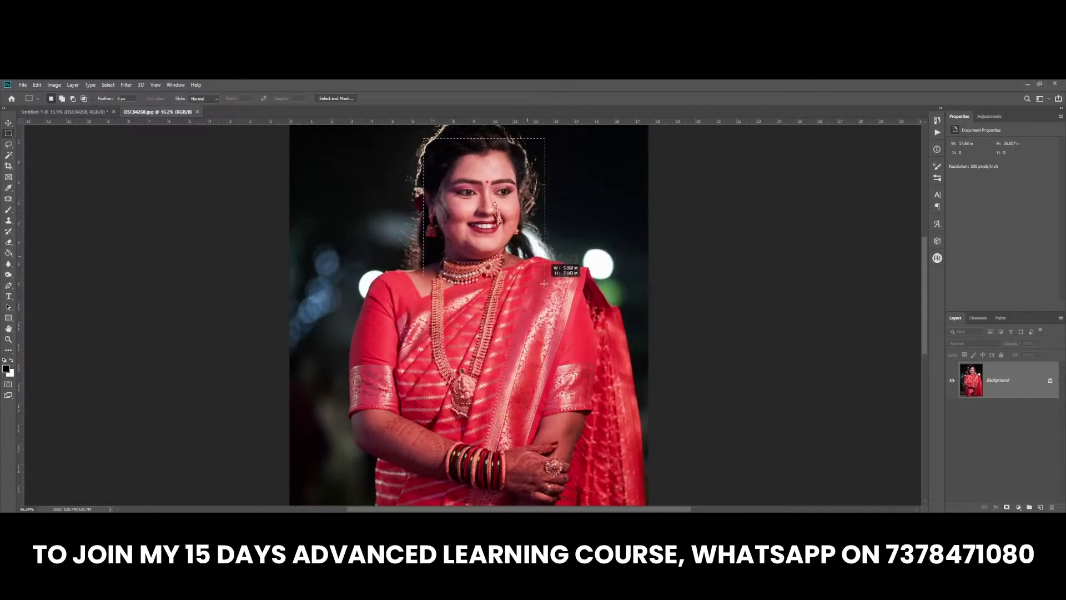
key("l")
scroll(489, 171, "up", 3)
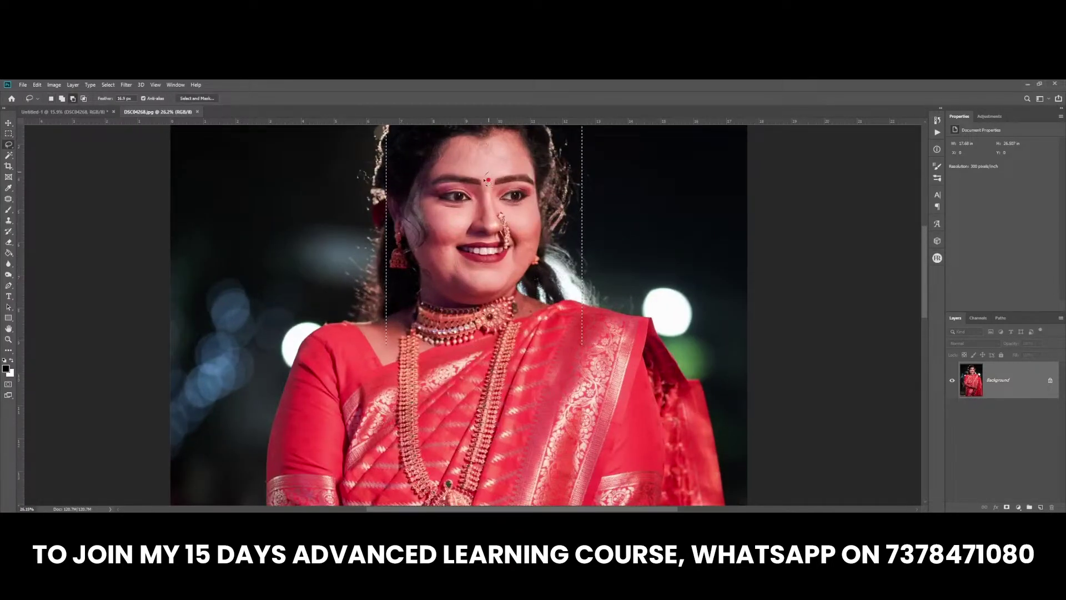
left_click_drag(488, 173, 499, 191)
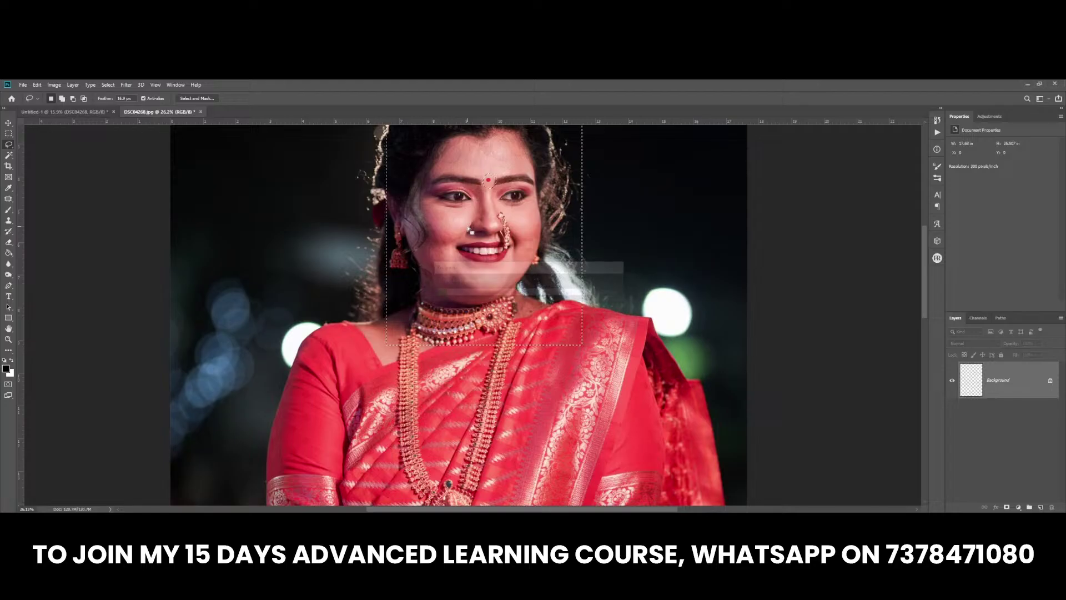
Step: Reapply the softening filter to the face and fade its strength
scroll(452, 176, "up", 1)
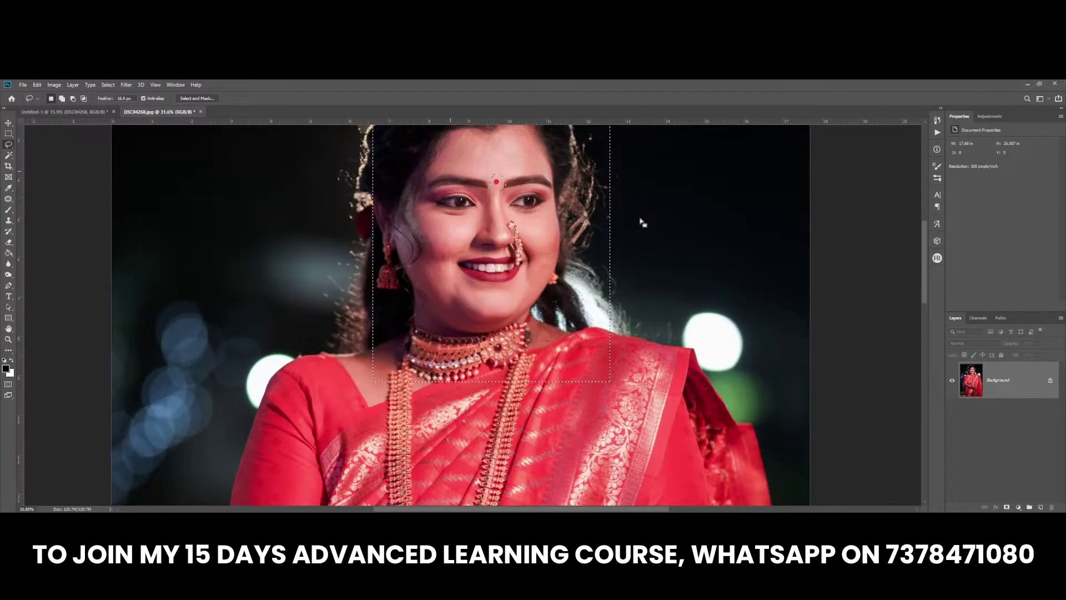
key("ctrl+f")
key("ctrl+shift+f")
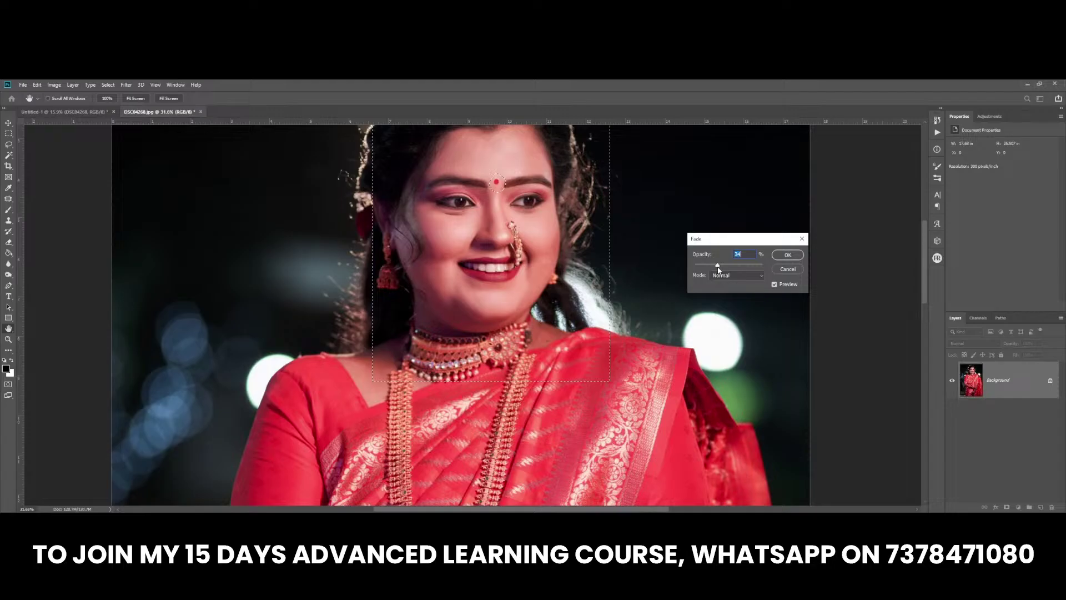
left_click(777, 258)
Step: Patch out blemishes on the right cheek and lower jaw
key("j")
scroll(481, 292, "up", 5)
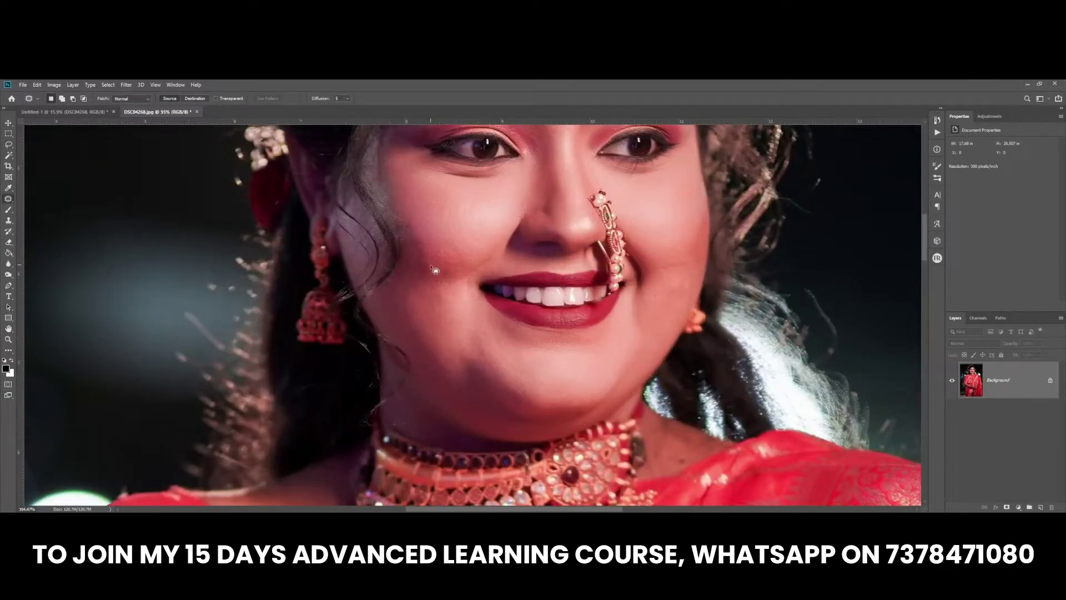
scroll(777, 308, "up", 2)
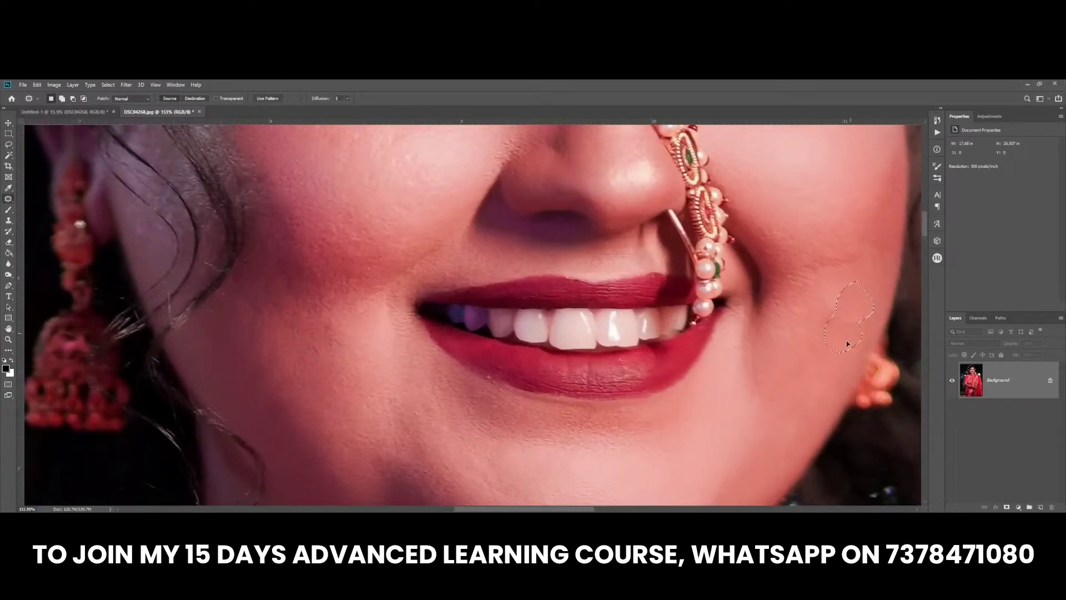
left_click_drag(848, 344, 822, 341)
left_click_drag(780, 411, 798, 446)
scroll(799, 447, "down", 5)
scroll(799, 447, "down", 5)
Step: Save the retouched portrait as a JPEG, accepting the quality options
key("ctrl+s")
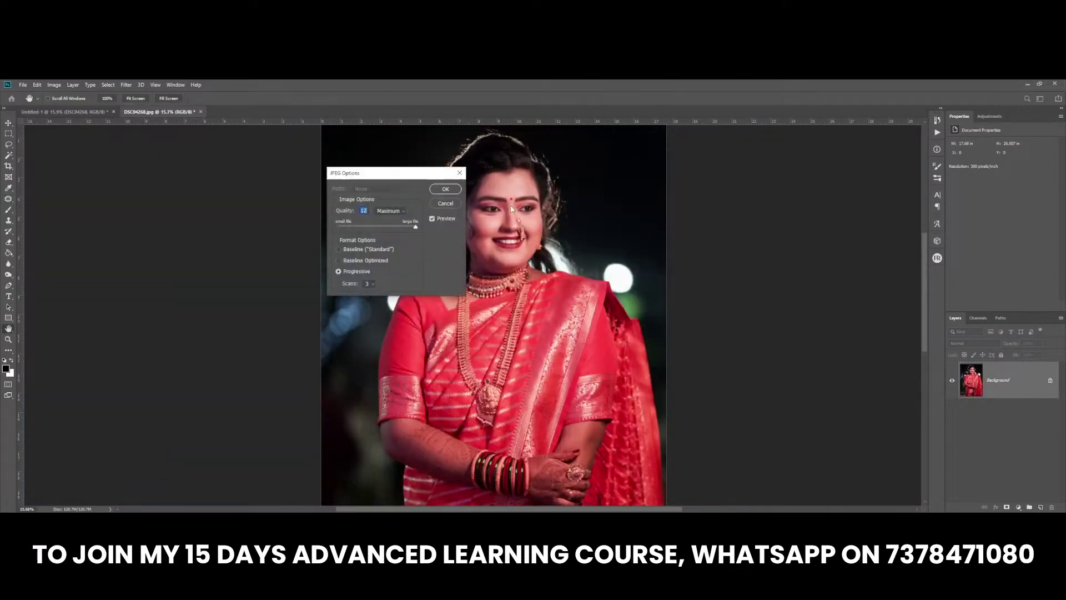
key("Return")
scroll(508, 210, "down", 3)
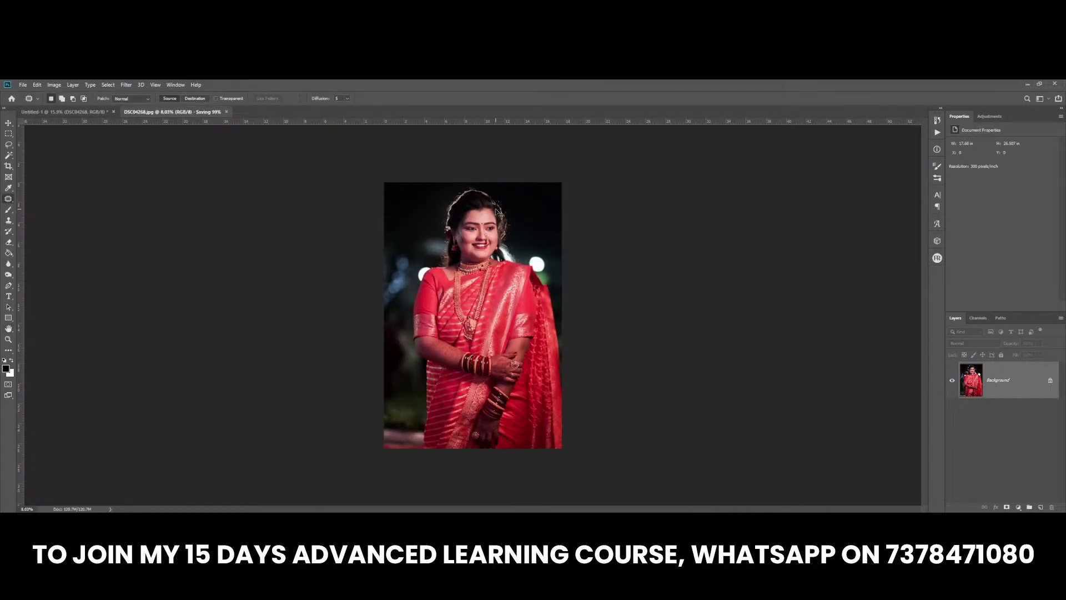
Step: Return to the album spread and select the Rectangle 4 peach layer under the frame
key("ctrl+w")
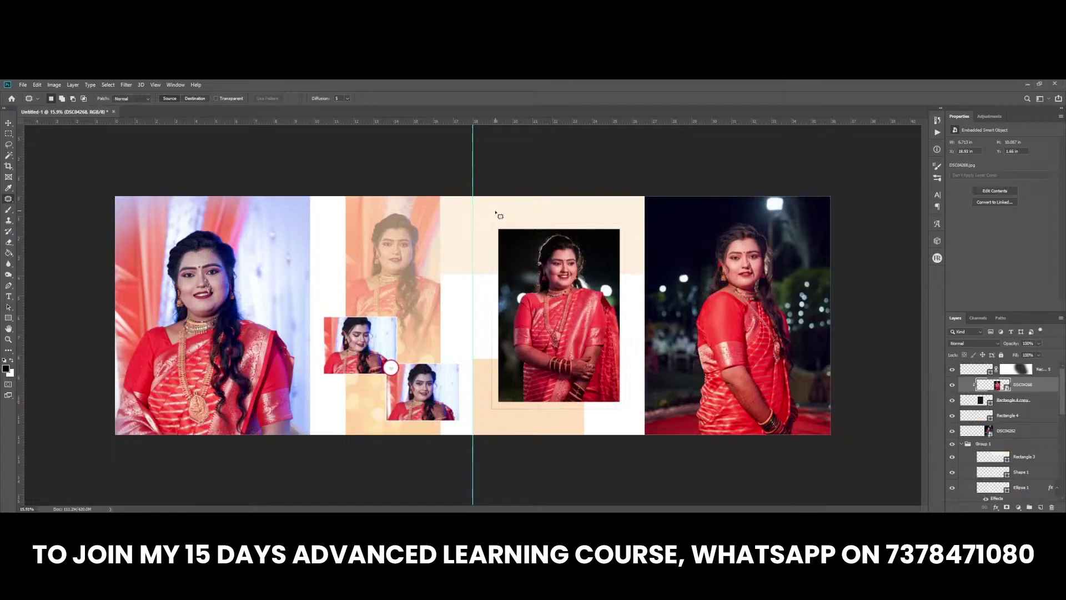
key("ctrl+semicolon")
key("v")
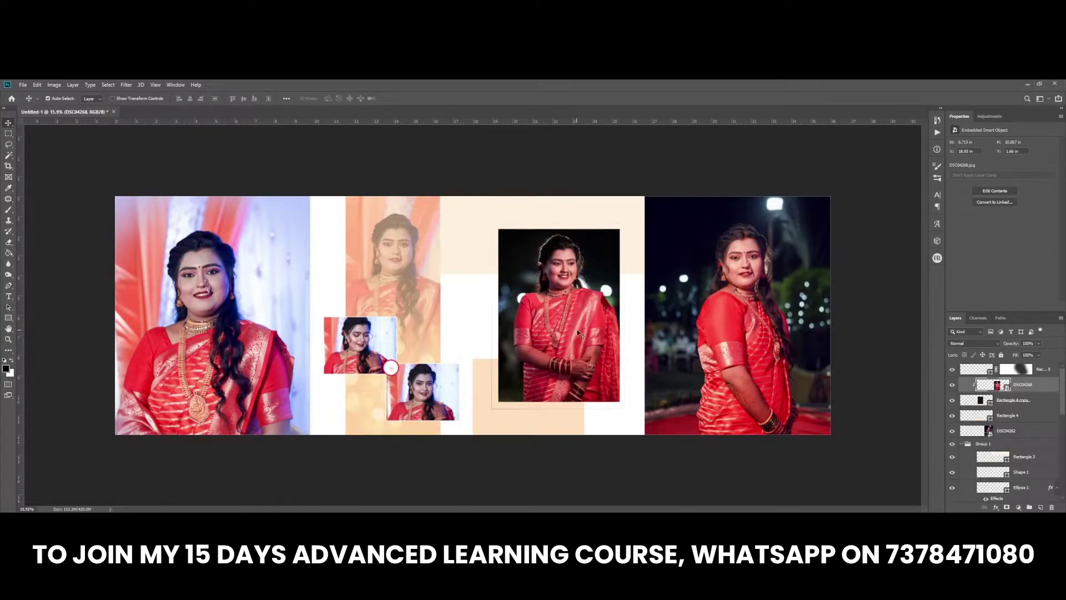
key("ctrl+semicolon")
right_click(535, 425)
left_click(555, 429)
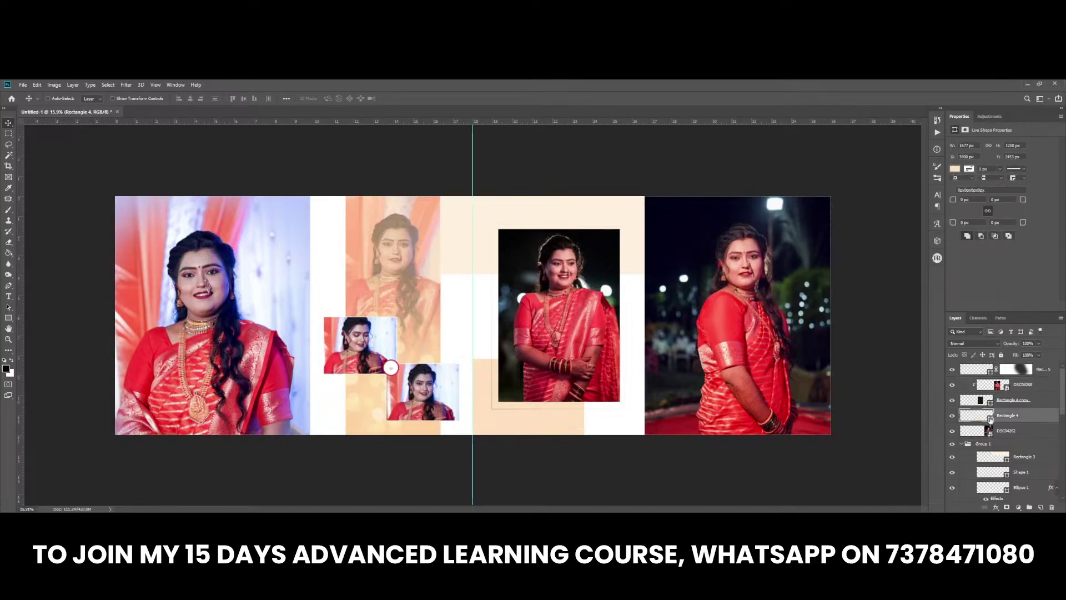
Step: Re-pick Rectangle 4's fill as a light peach shade in the Color Picker
double_click(976, 414)
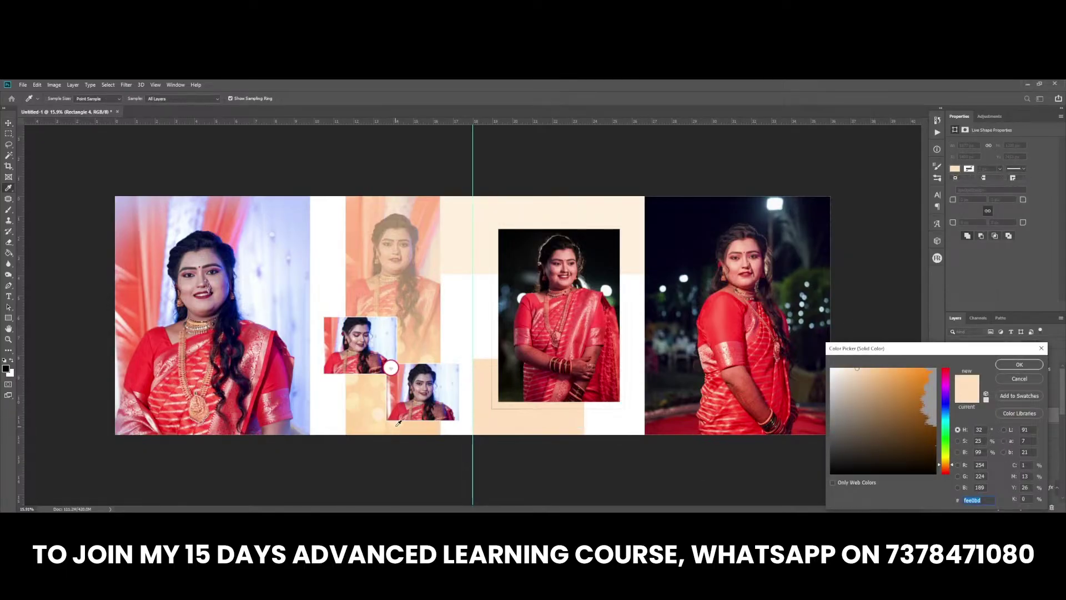
left_click(413, 425)
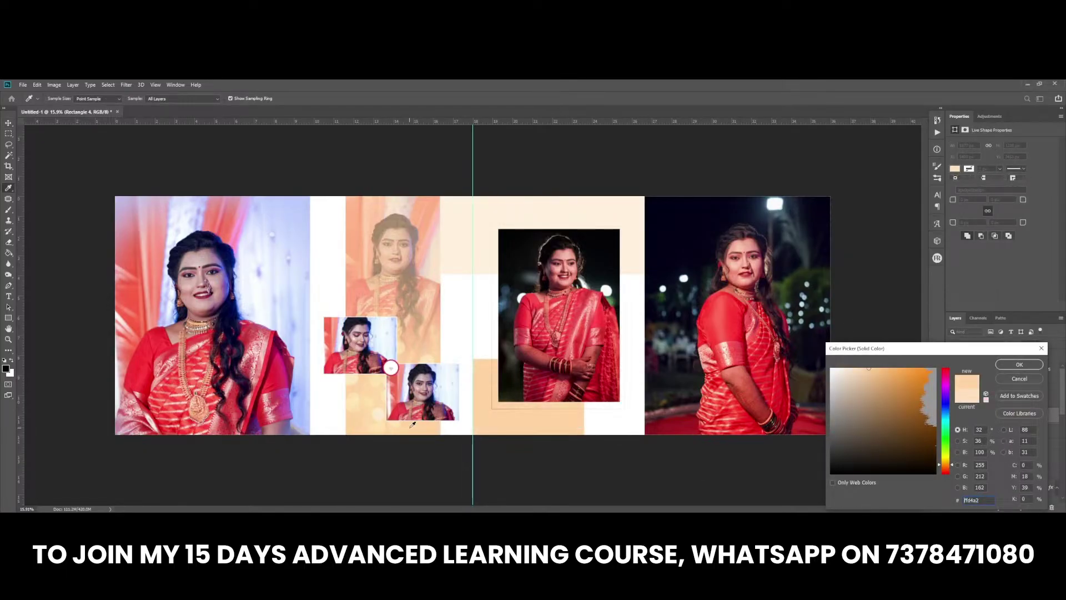
left_click(544, 392)
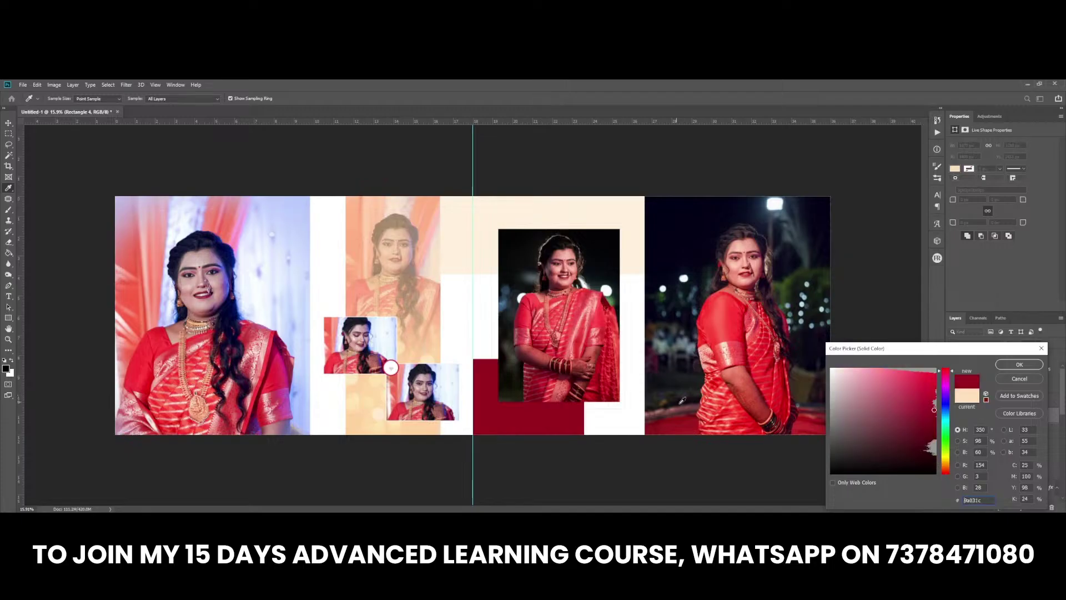
left_click(947, 465)
left_click(860, 368)
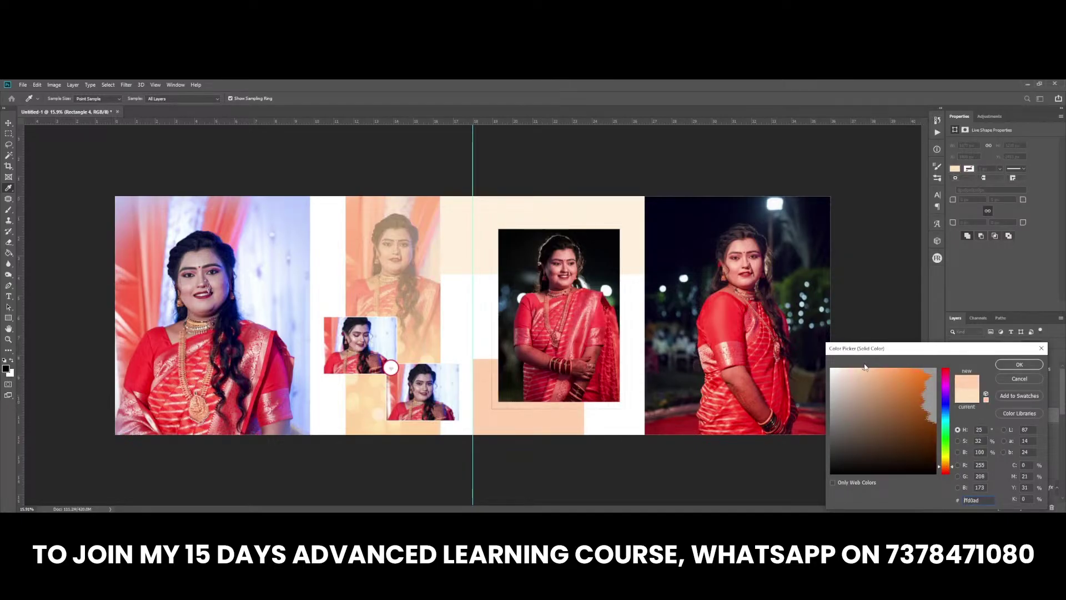
left_click(1019, 364)
Step: Select the bokeh overlay layer 32 from the layers under the small photo
right_click(371, 421)
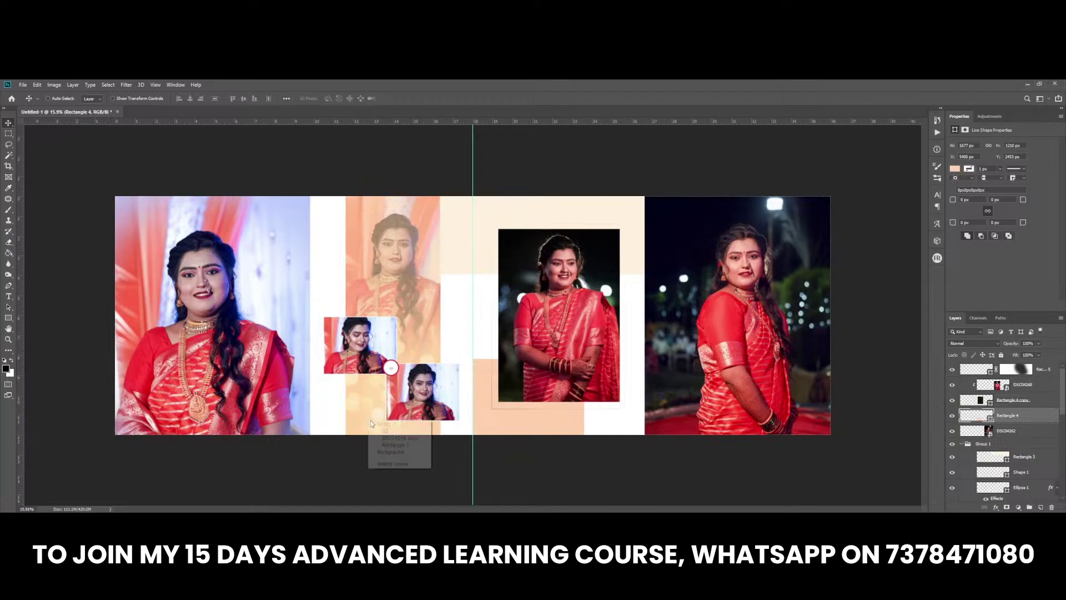
left_click(389, 438)
right_click(382, 403)
left_click(390, 422)
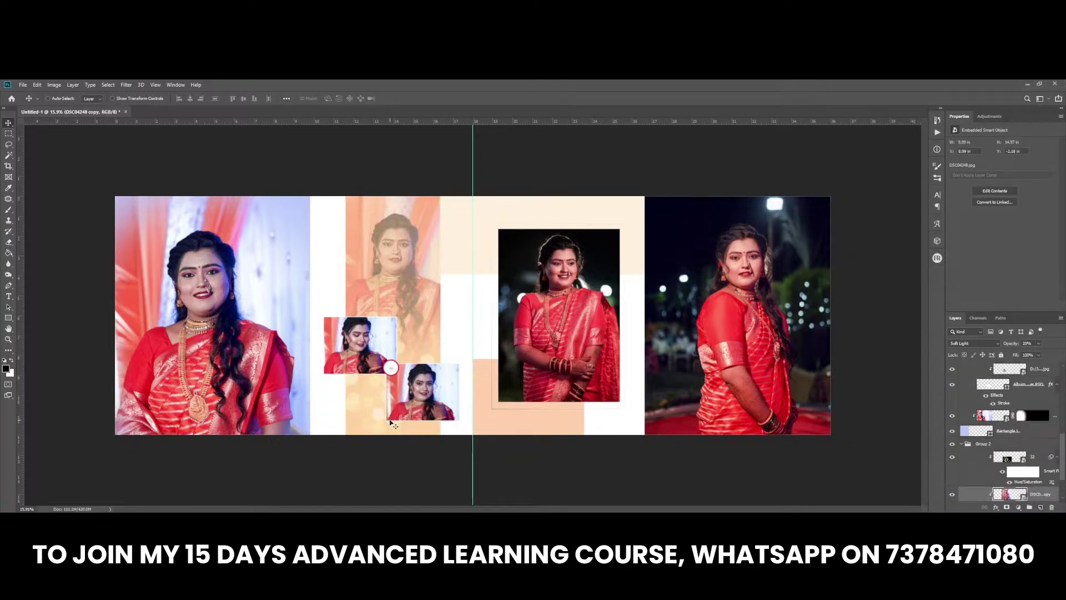
right_click(364, 402)
left_click(382, 420)
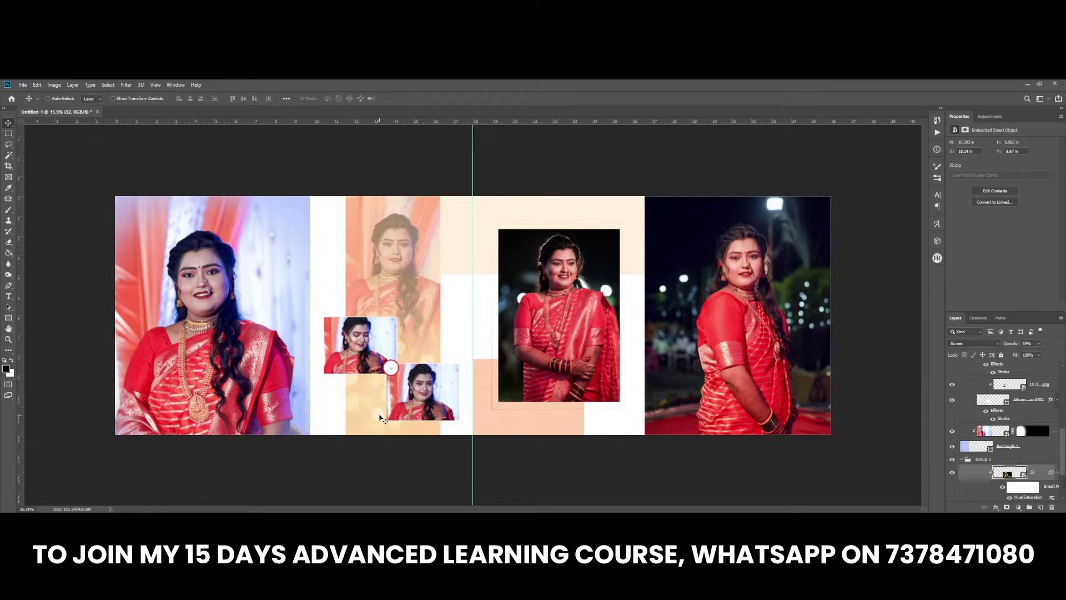
Step: Duplicate the bokeh overlay, bring it to the top, and move it over the centre photo
key("ctrl+j")
key("ctrl+shift+bracketright")
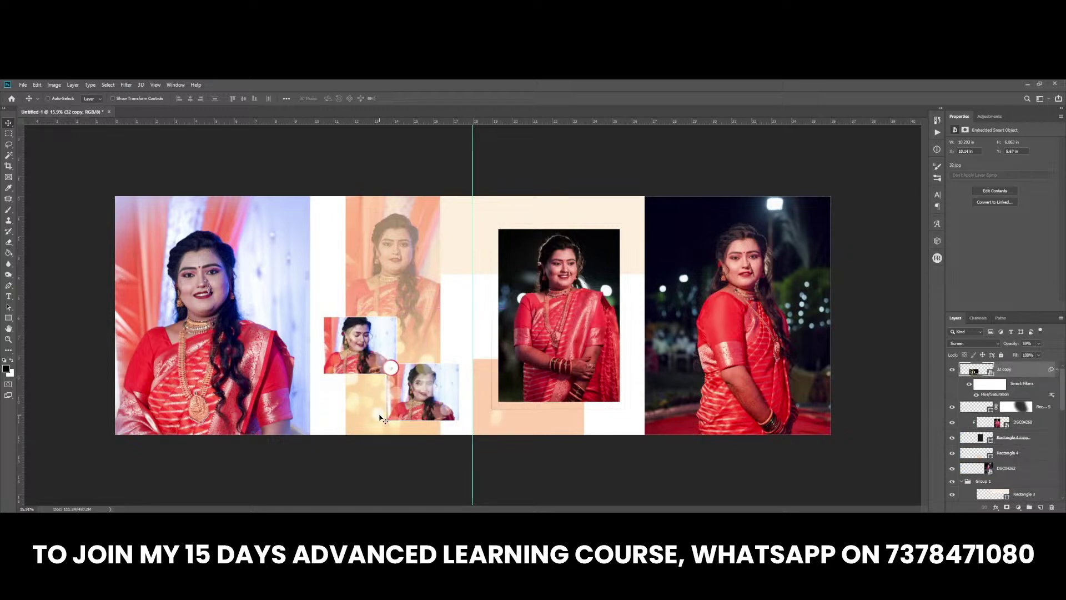
left_click_drag(329, 386, 448, 396)
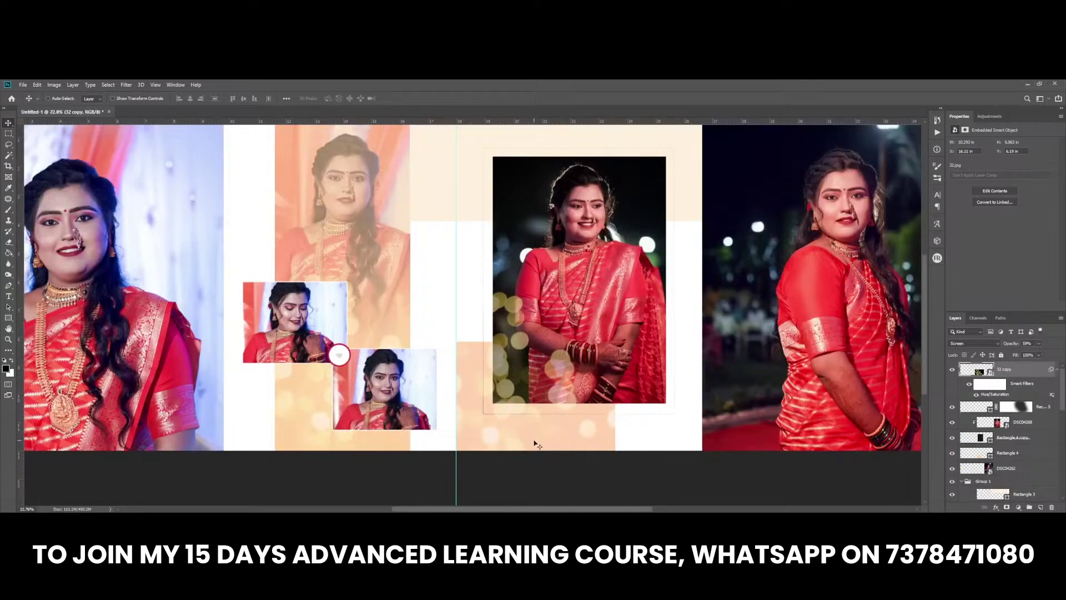
scroll(518, 412, "up", 3)
Step: Place the bokeh copy directly above Rectangle 4 and clip it into the peach block
right_click(596, 442)
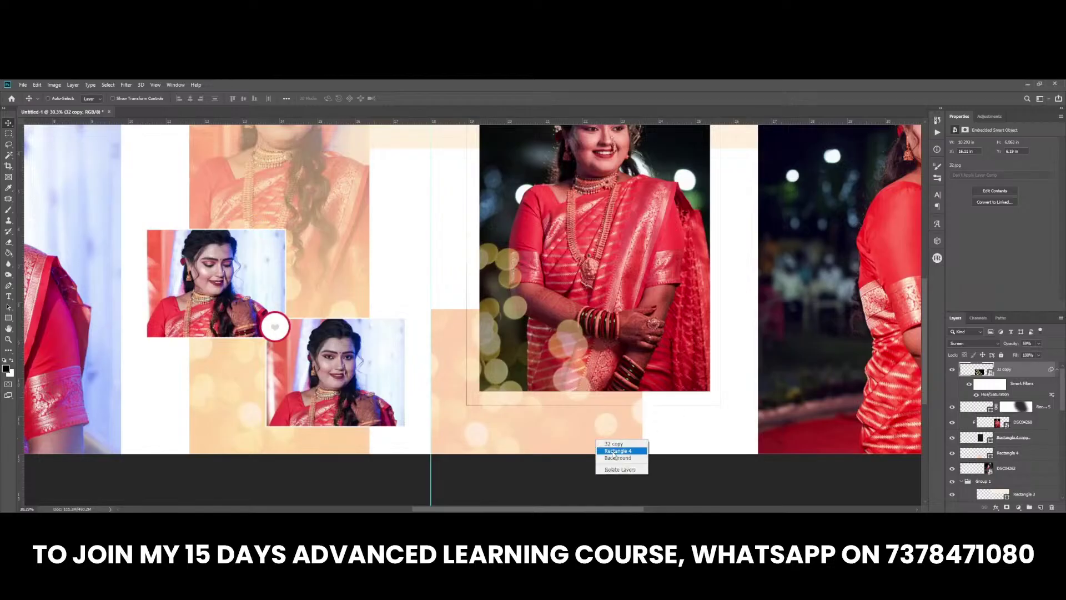
left_click(616, 451)
left_click_drag(1008, 453, 1014, 399)
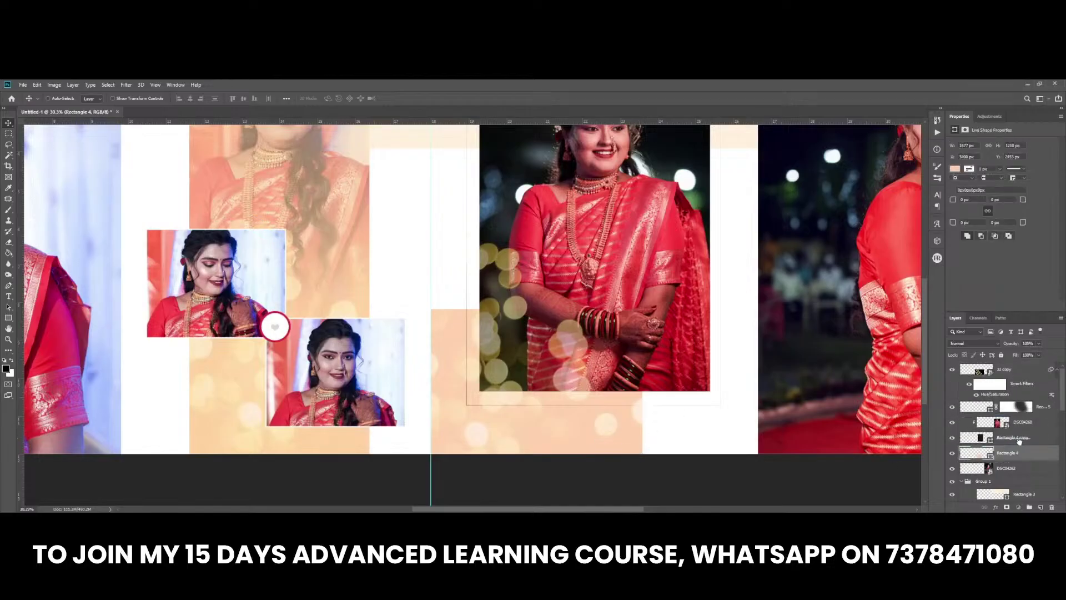
left_click_drag(1016, 432, 1021, 453)
left_click(1016, 447, "alt")
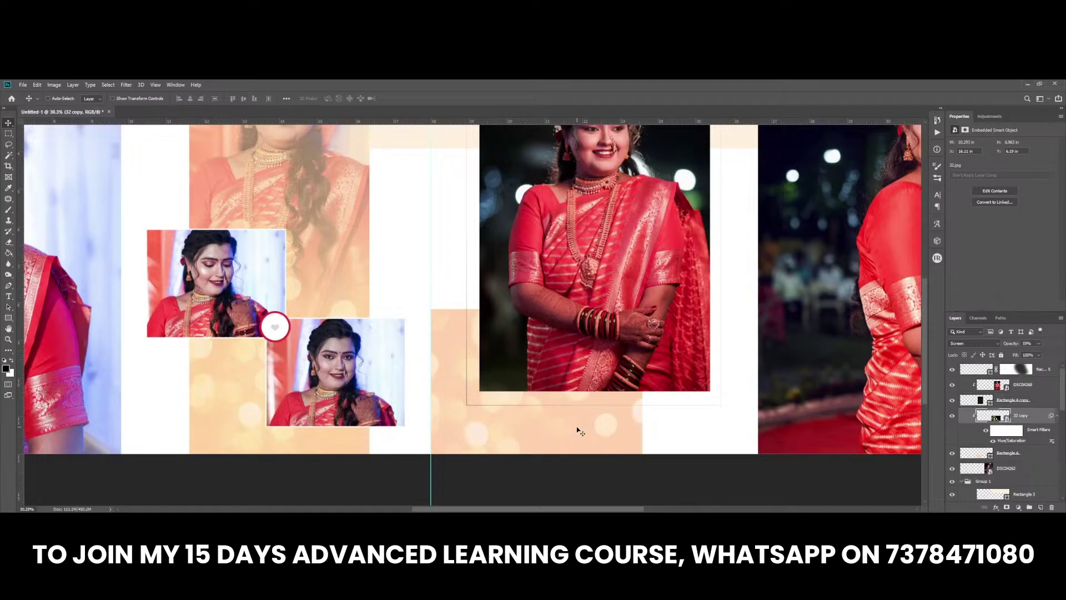
left_click_drag(577, 430, 576, 440)
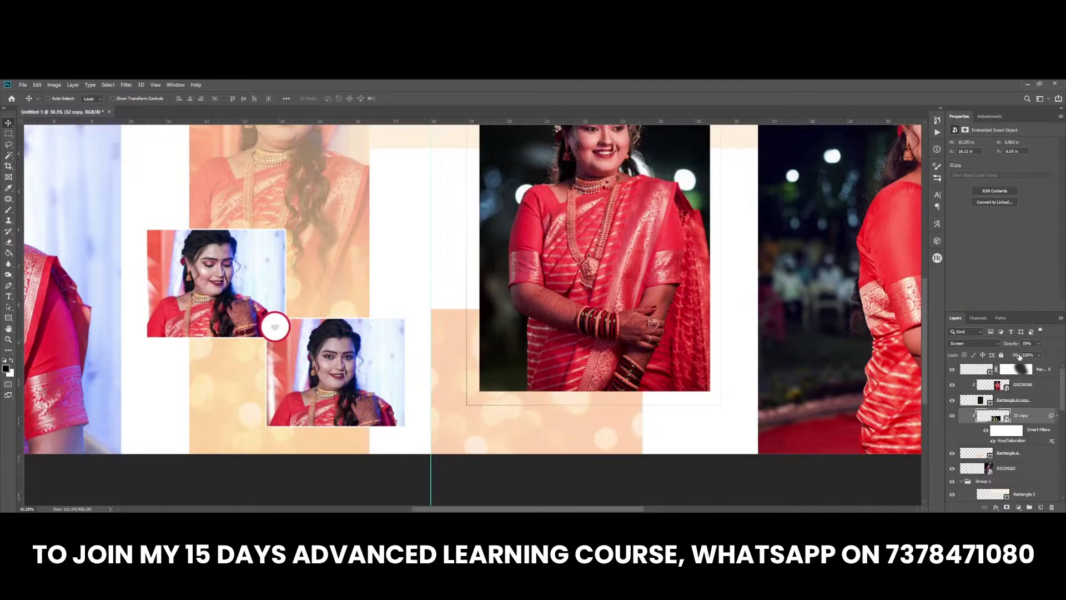
Step: Lower the bokeh copy's fill to 61% and settle its placement in the peach block
left_click_drag(1026, 368, 1025, 367)
left_click_drag(569, 450, 543, 458)
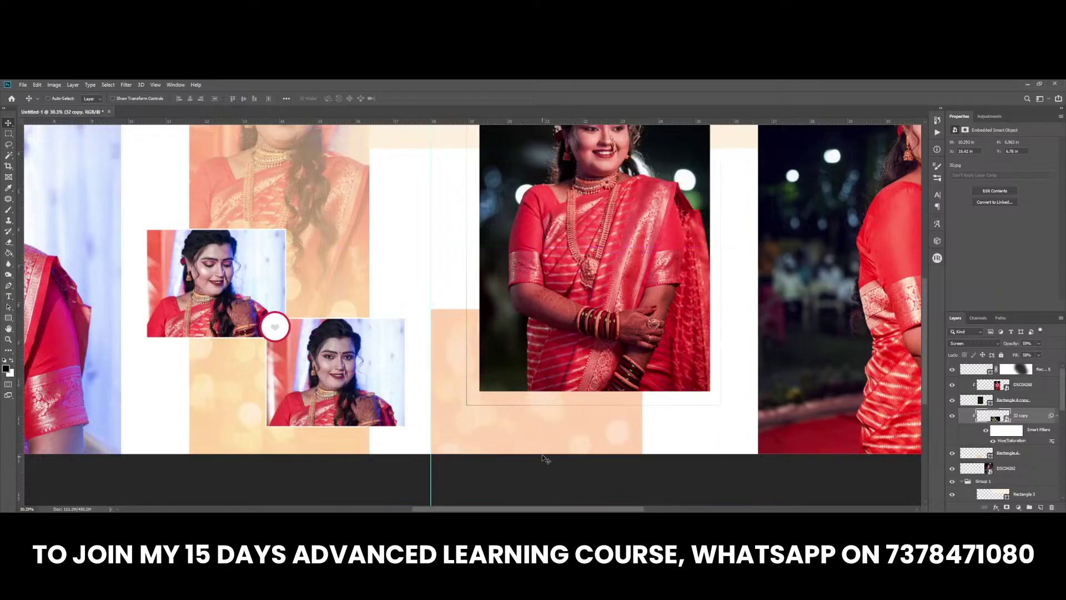
left_click_drag(543, 458, 542, 454)
scroll(487, 425, "down", 3)
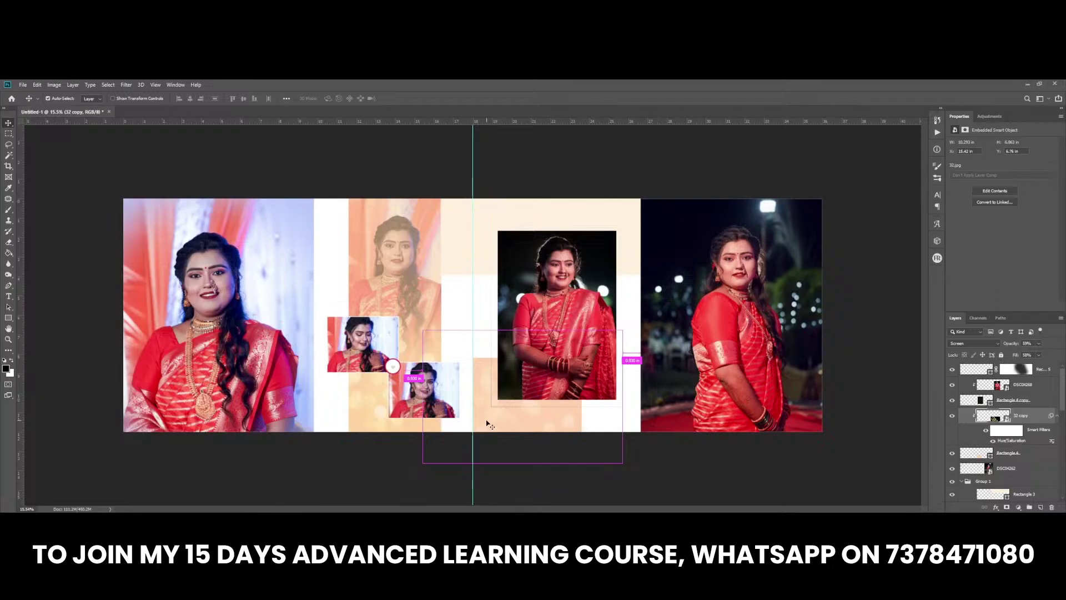
Step: Widen the Rectangle 3 peach band leftward to the left photo's edge
right_click(464, 249)
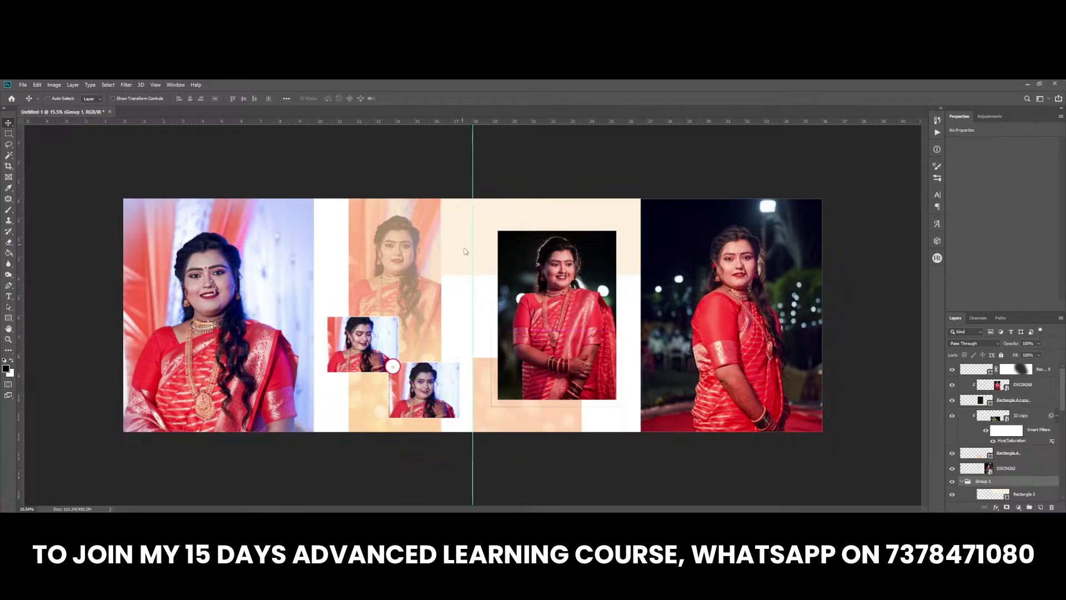
left_click(487, 256)
key("ctrl+t")
left_click_drag(439, 236, 314, 237)
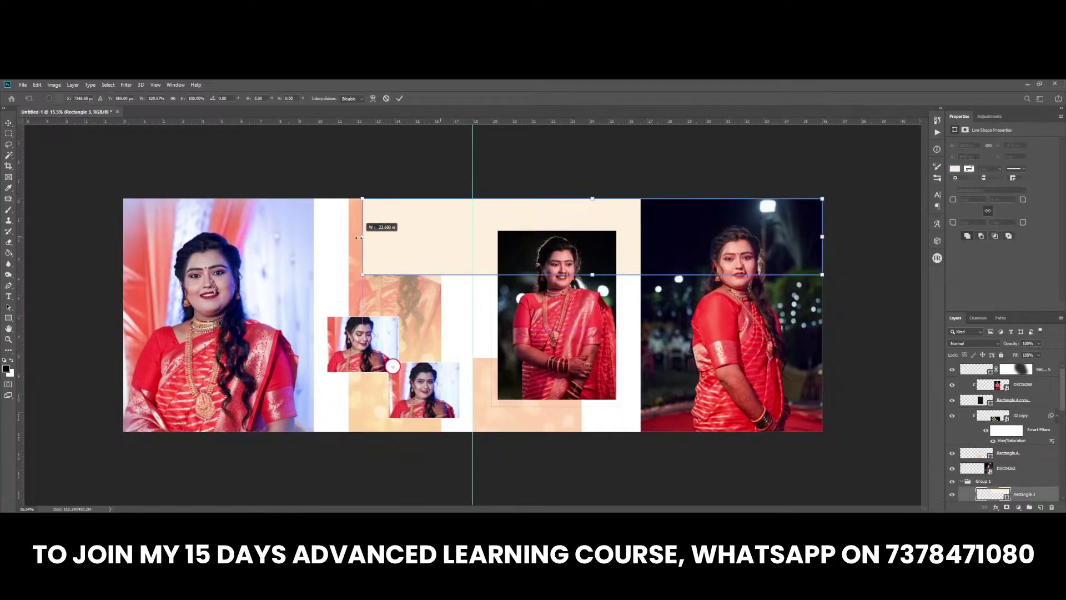
key("Return")
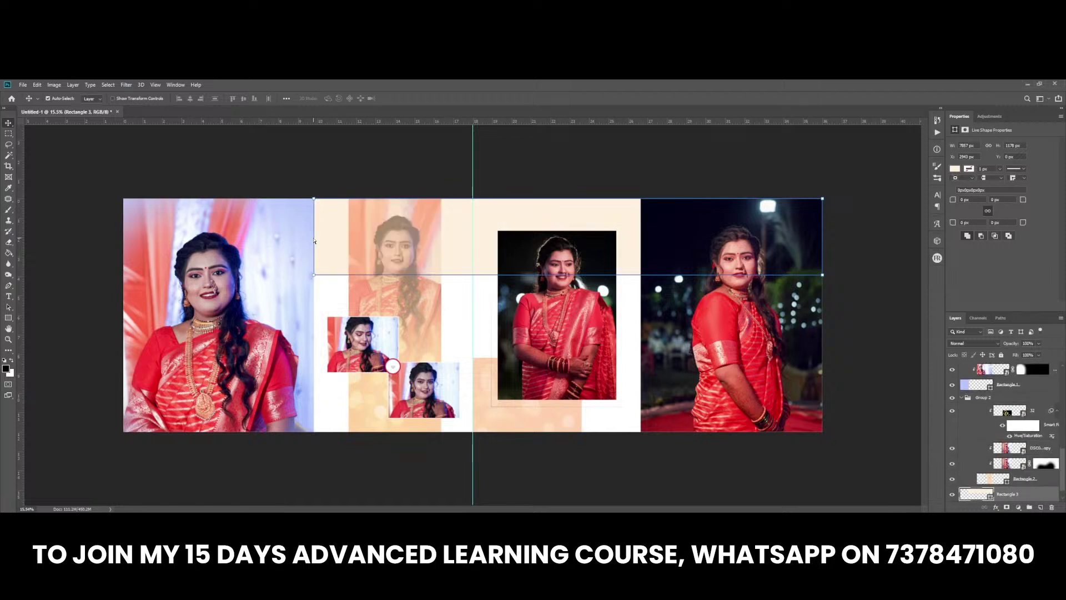
Step: Hide and re-show the guides to check the widened band
key("ctrl+h")
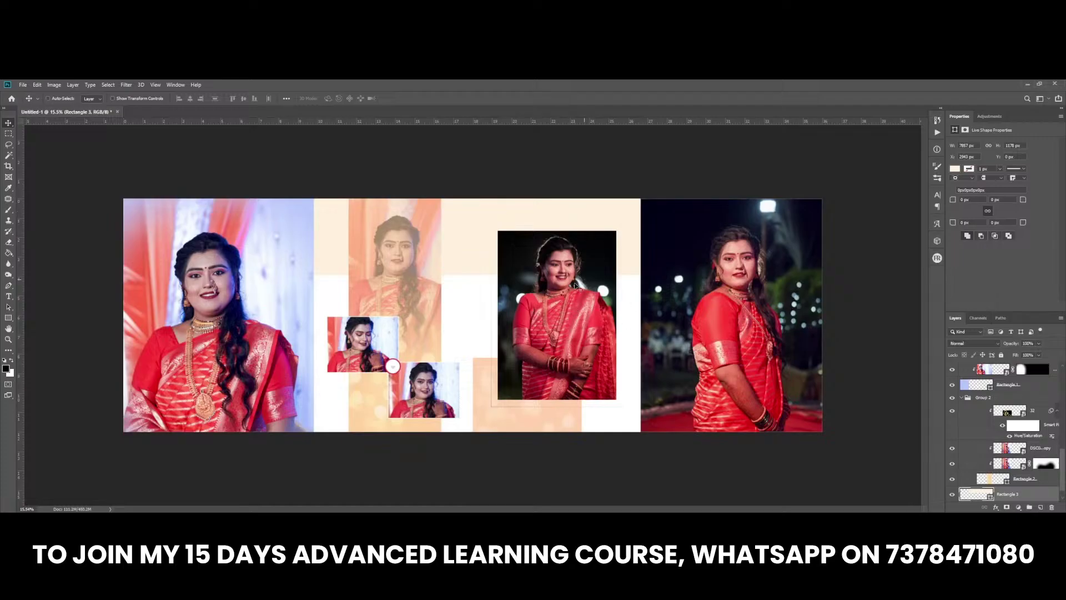
key("ctrl")
key("ctrl+h")
Step: Duplicate Rectangle 4 into a thin vertical peach strip reaching the spread's top
right_click(481, 374)
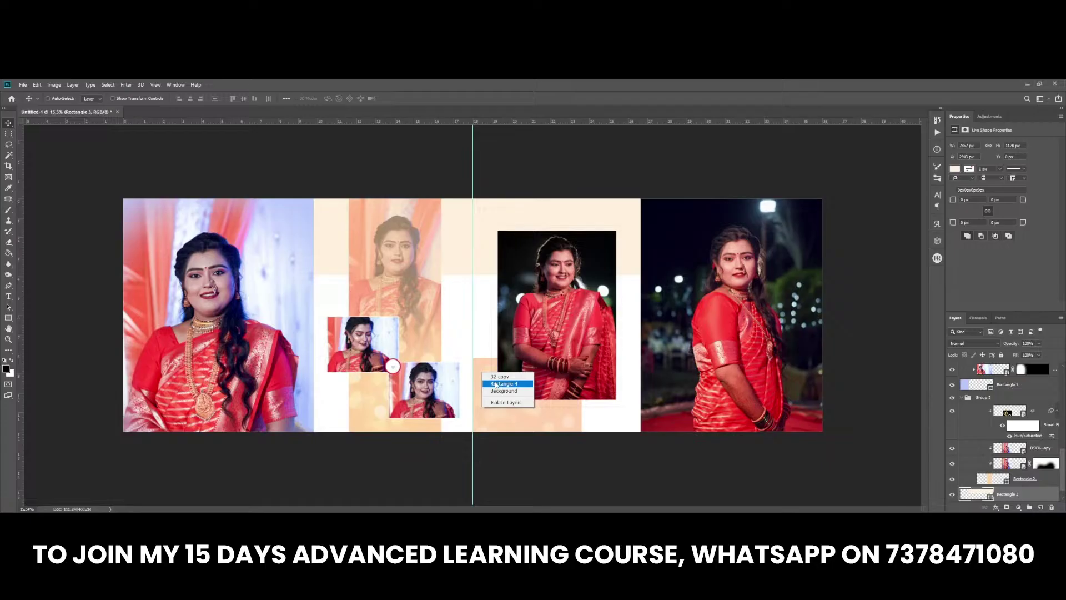
left_click(503, 383)
key("ctrl+j")
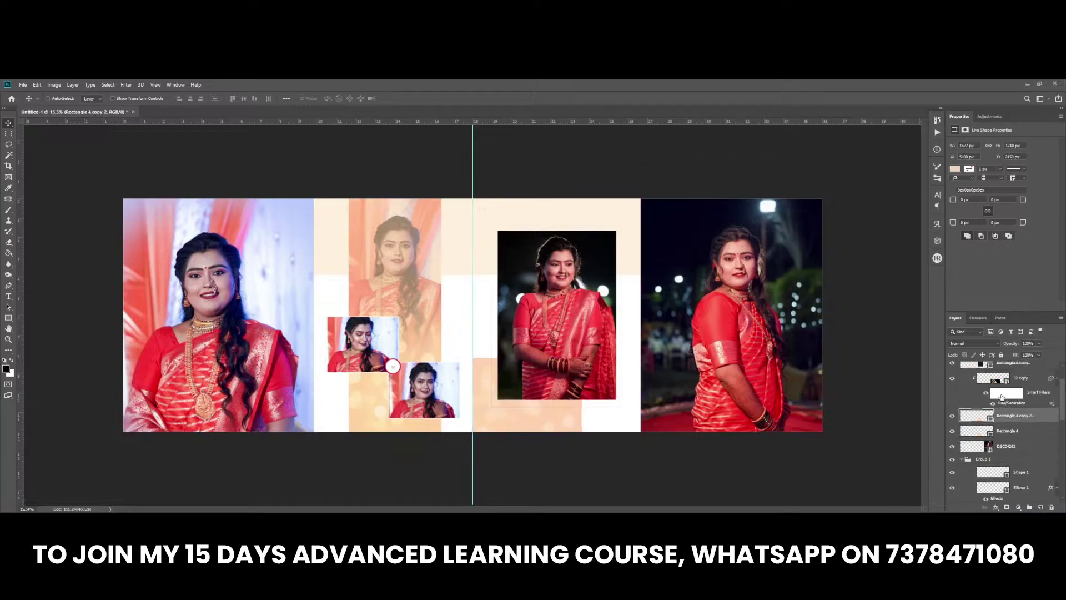
key("ctrl+t")
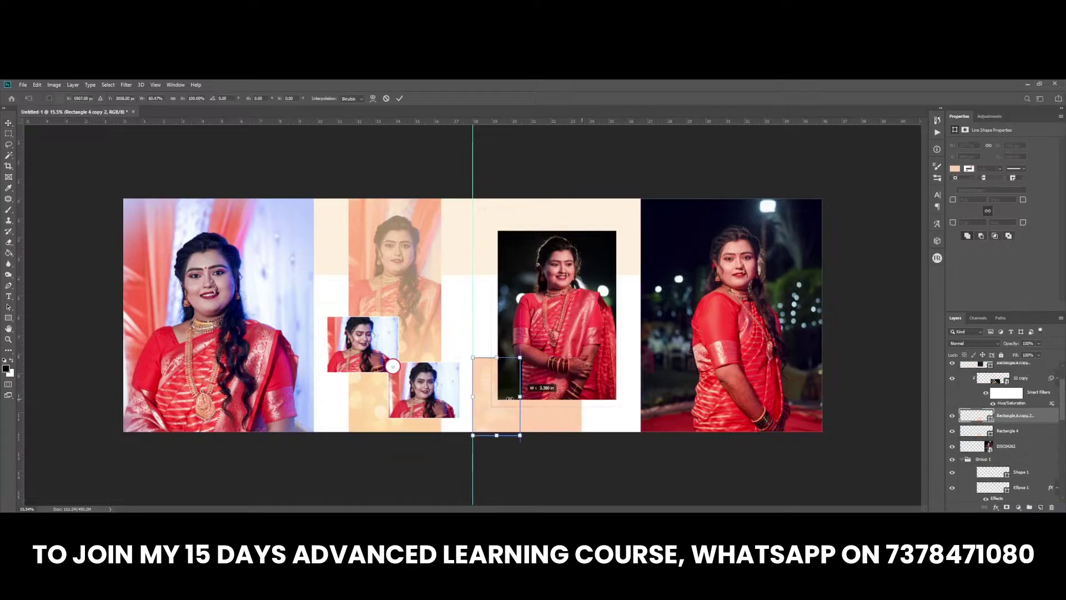
left_click_drag(582, 397, 483, 399)
left_click_drag(478, 358, 485, 195)
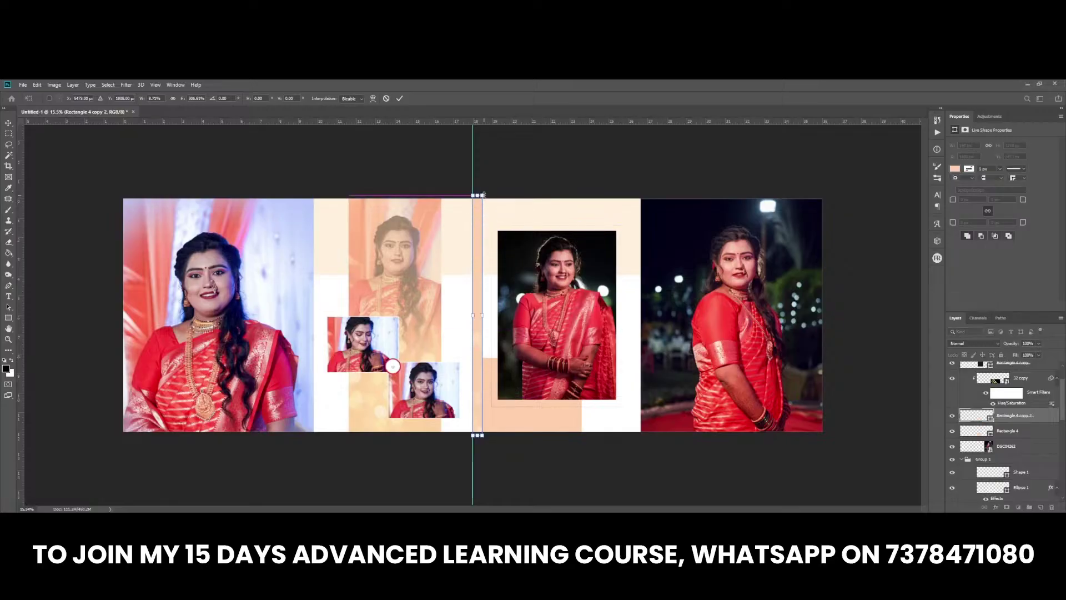
key("Return")
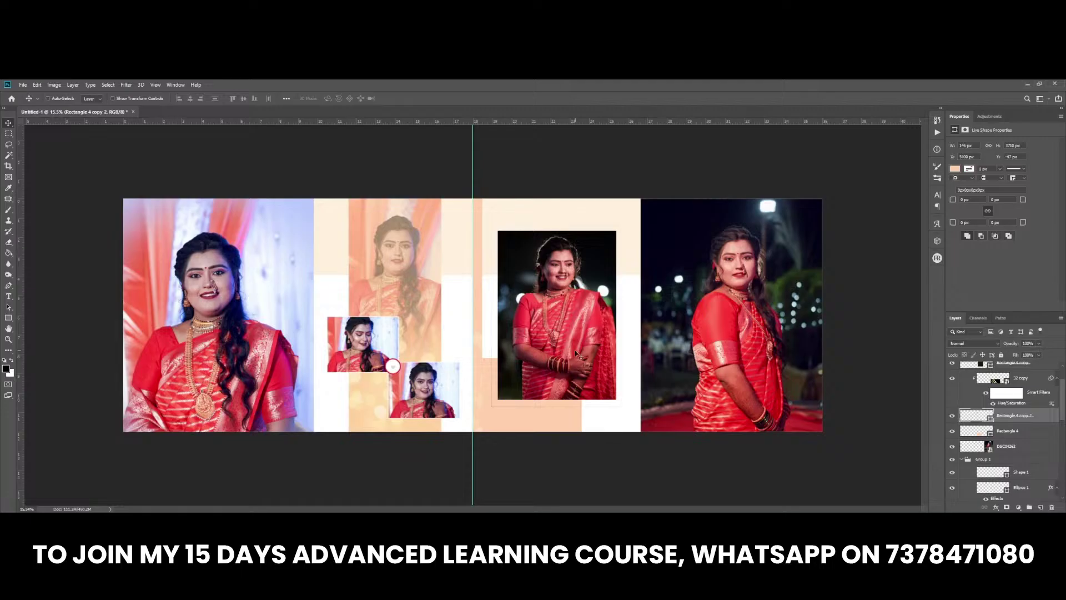
Step: Duplicate the strip, rotate it horizontal, and move it to the top edge
key("ctrl+j")
key("ctrl+t")
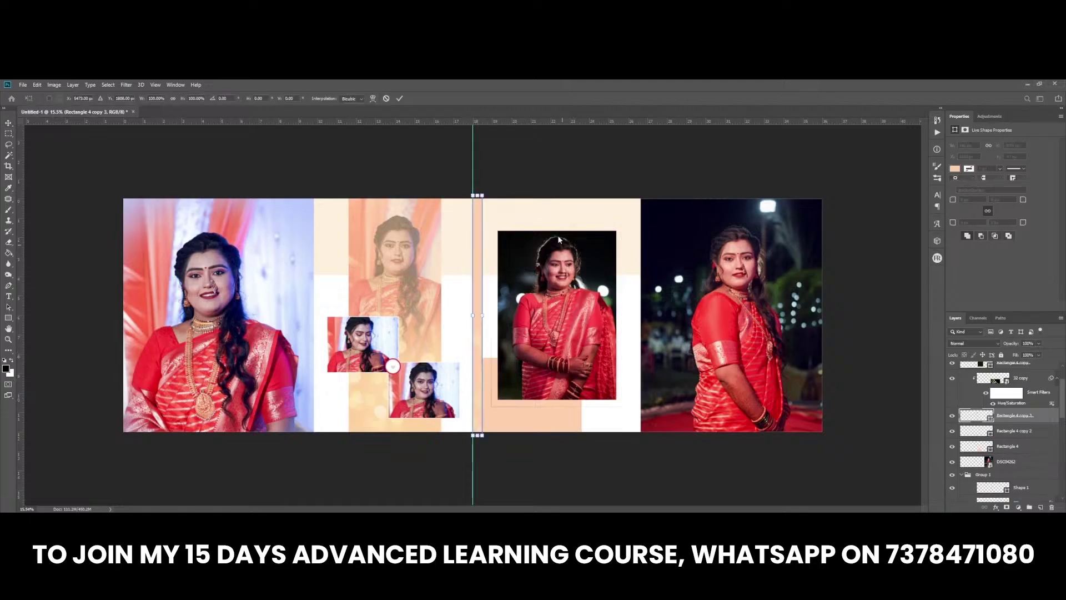
left_click_drag(560, 239, 580, 256)
left_click_drag(557, 322, 554, 361)
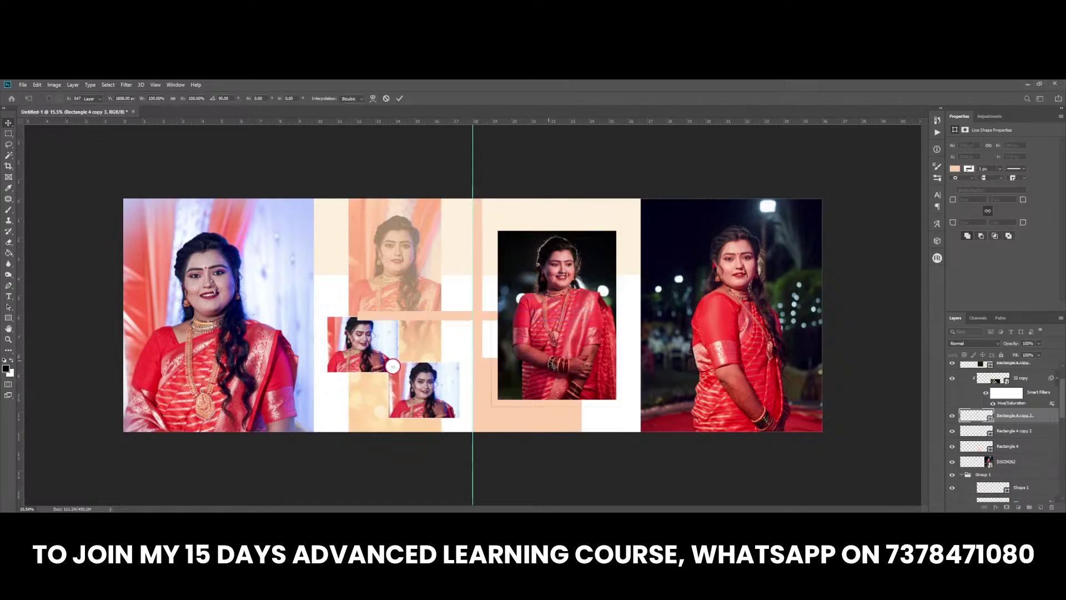
key("Return")
left_click_drag(451, 297, 571, 208)
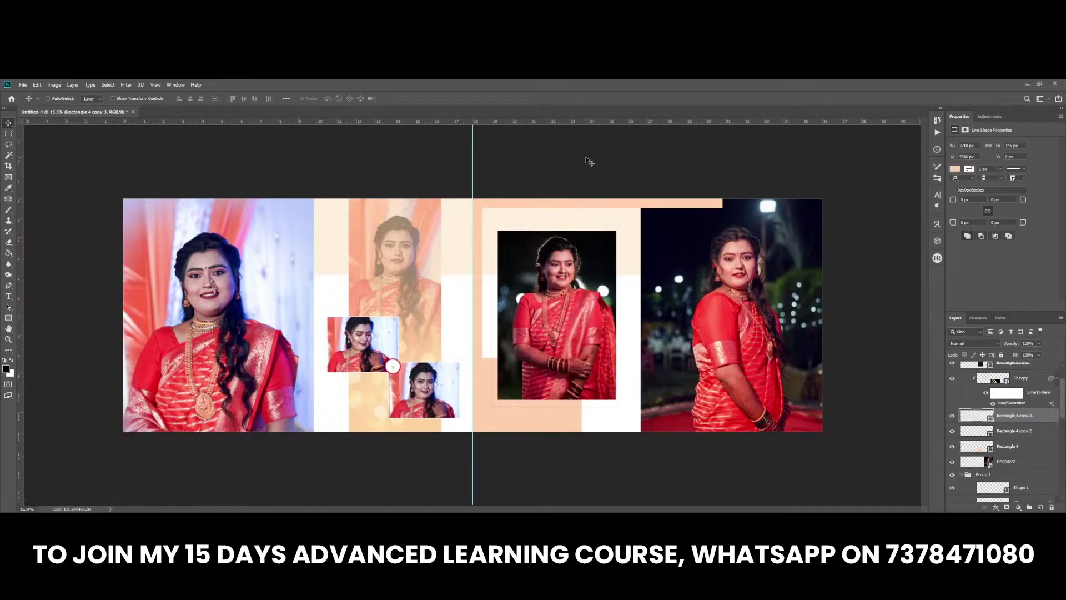
Step: Shorten the horizontal strip so it ends at the right-page photo
right_click(626, 198)
left_click(633, 204)
key("ctrl+t")
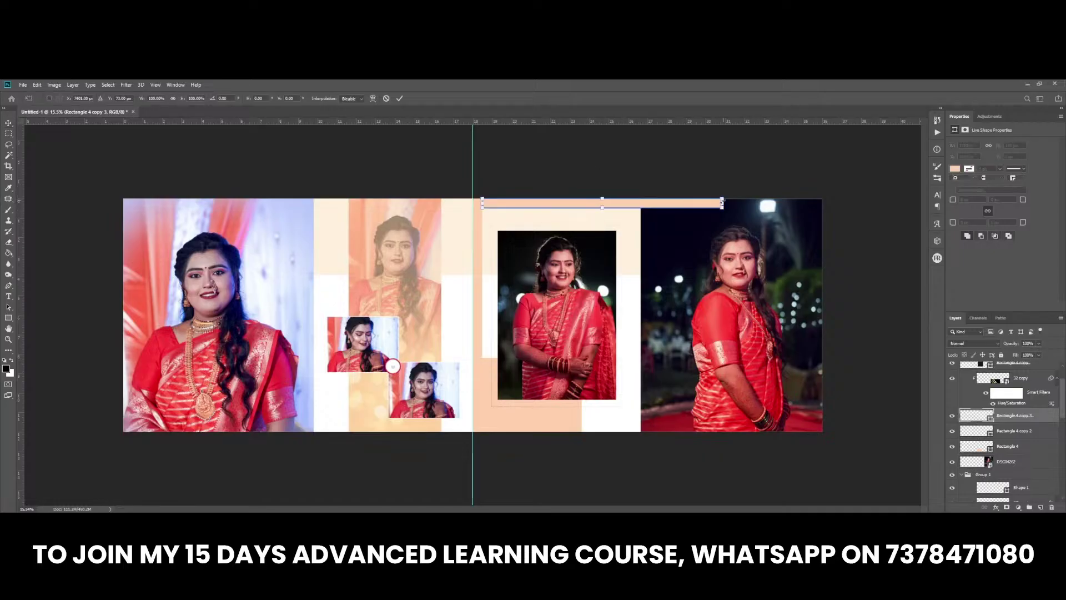
left_click_drag(722, 199, 642, 205)
key("Return")
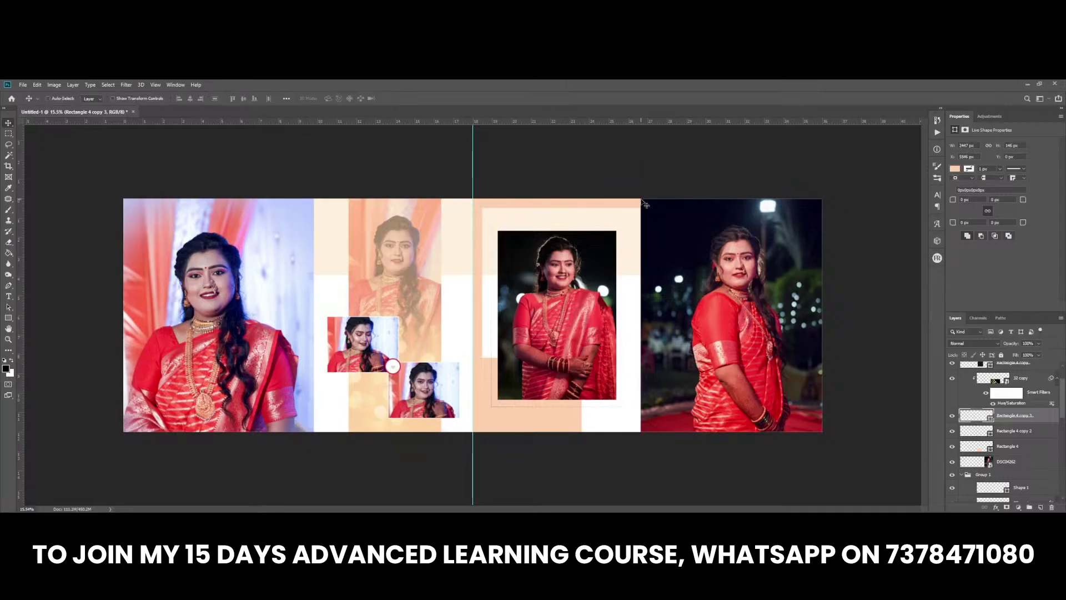
left_click(1010, 447, "shift")
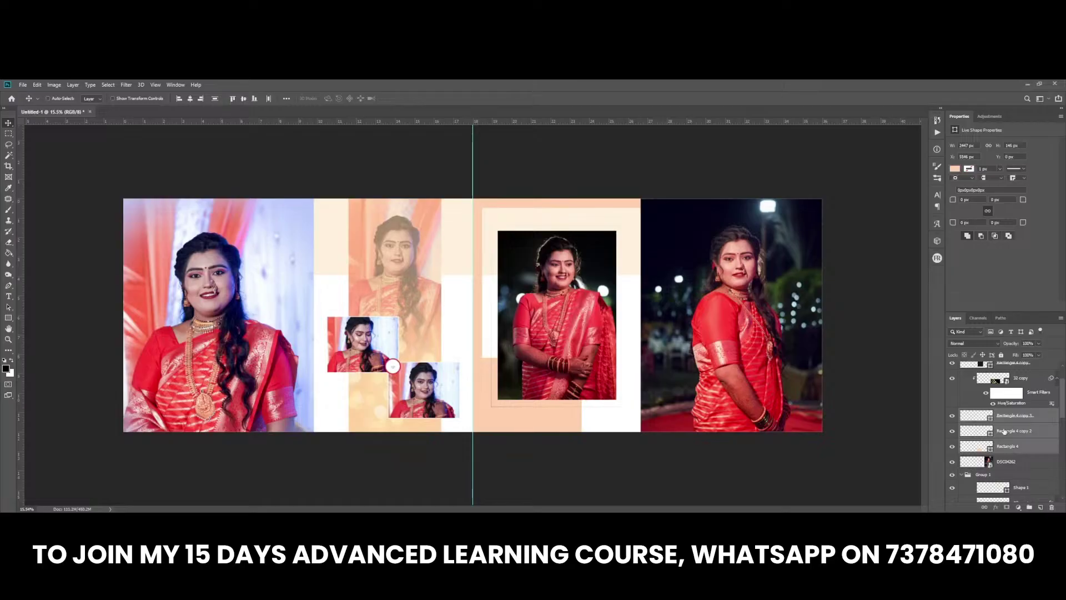
left_click(982, 382)
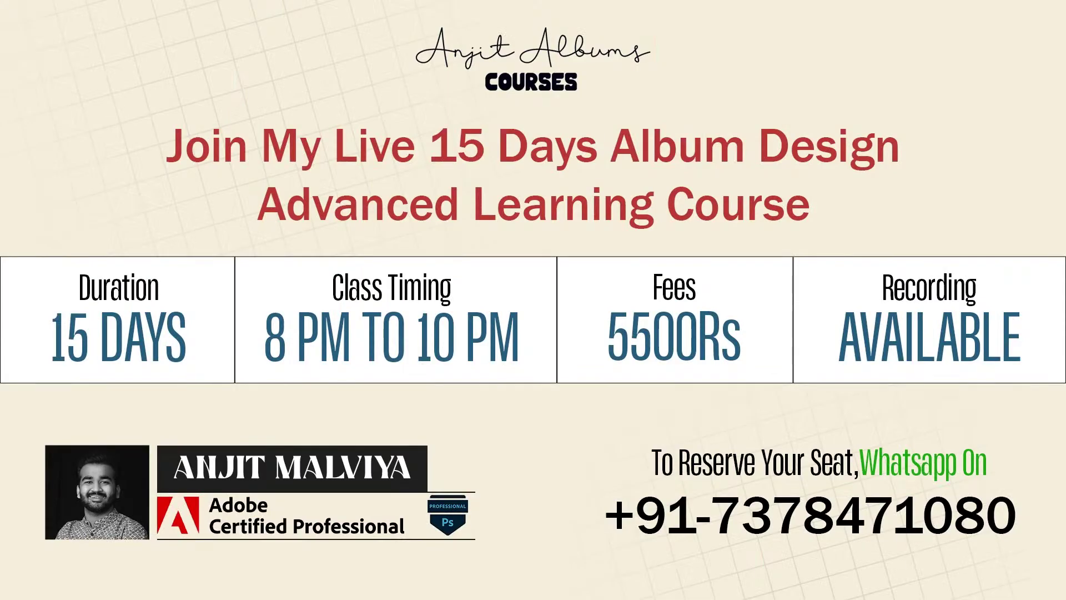